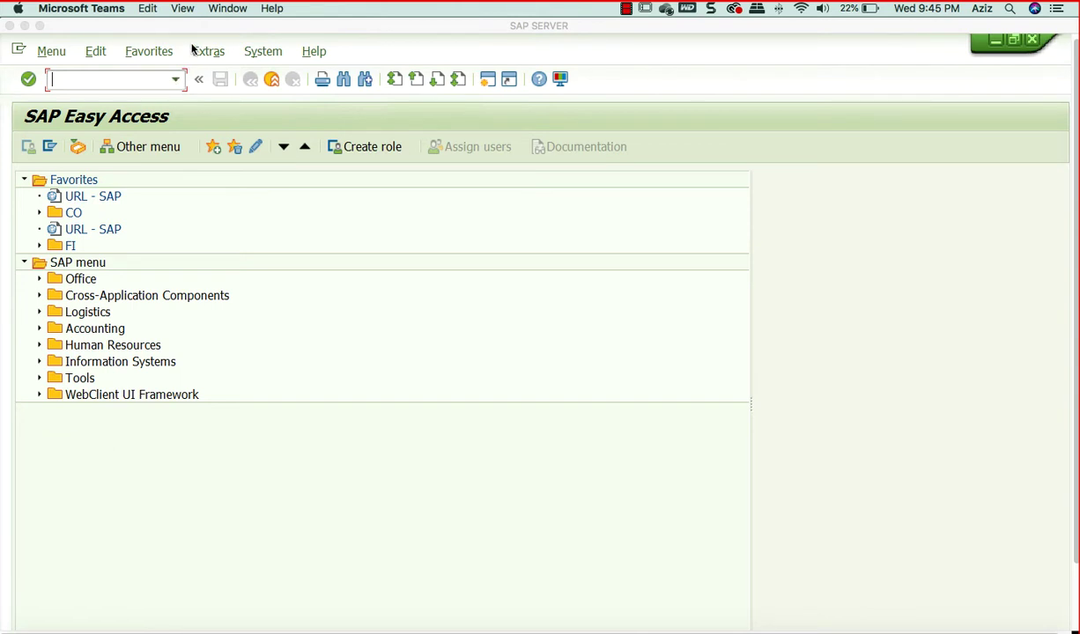
click(139, 81)
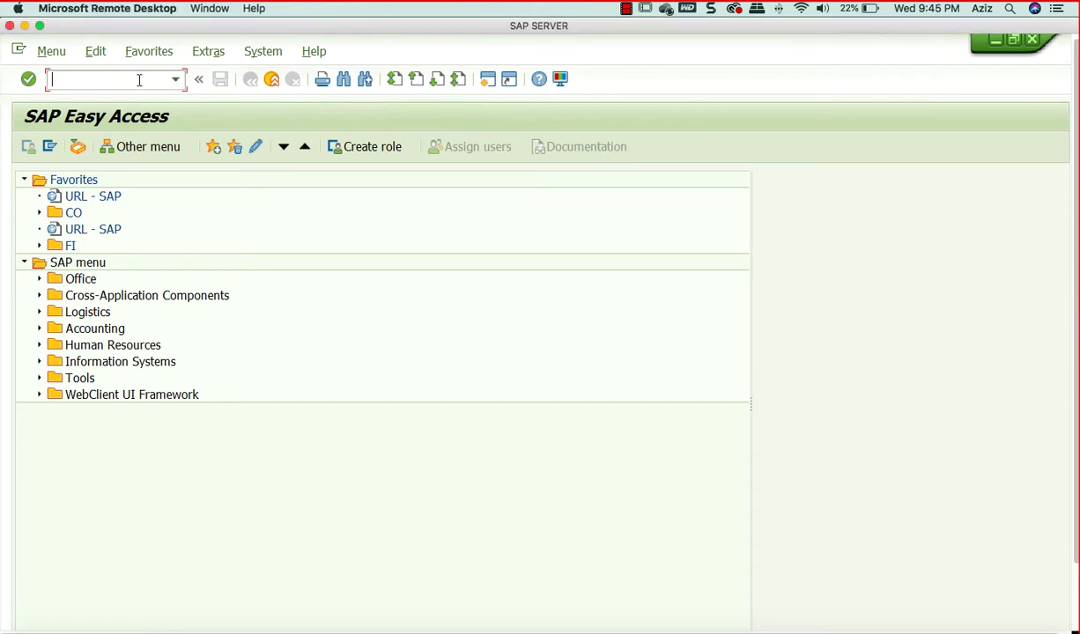
text(f)
text(043)
key(BackSpace)
key(BackSpace)
key(BackSpace)
key(BackSpace)
text(f-43)
key(BackSpace)
key(BackSpace)
key(BackSpace)
key(BackSpace)
Step: Open the Vendor Line Item Display report with transaction code FBL1N
text(fbl3n)
key(BackSpace)
key(BackSpace)
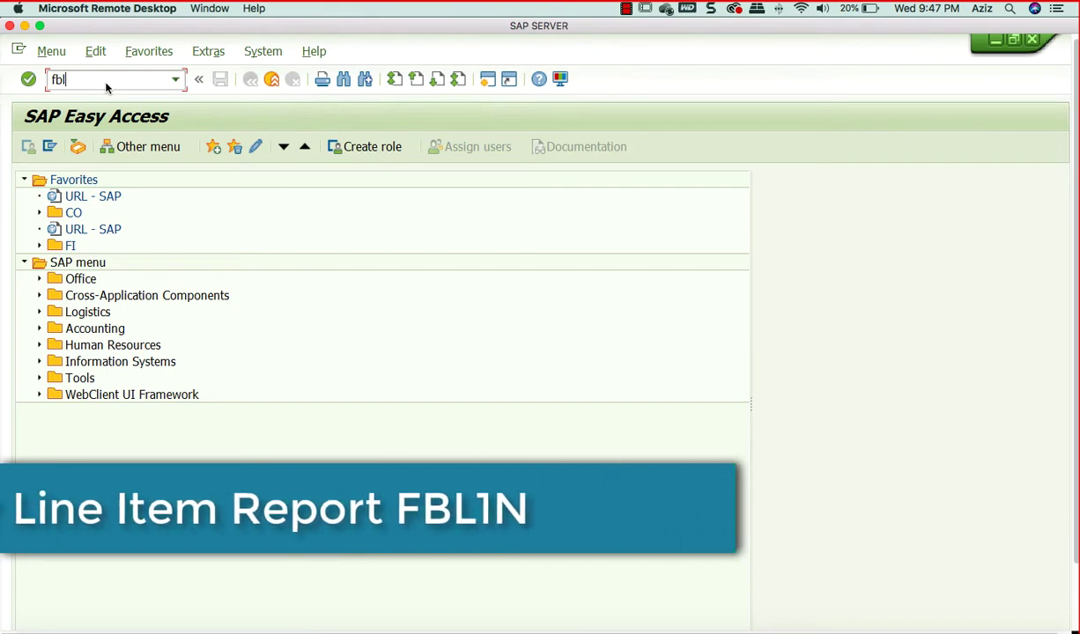
key(BackSpace)
key(BackSpace)
key(BackSpace)
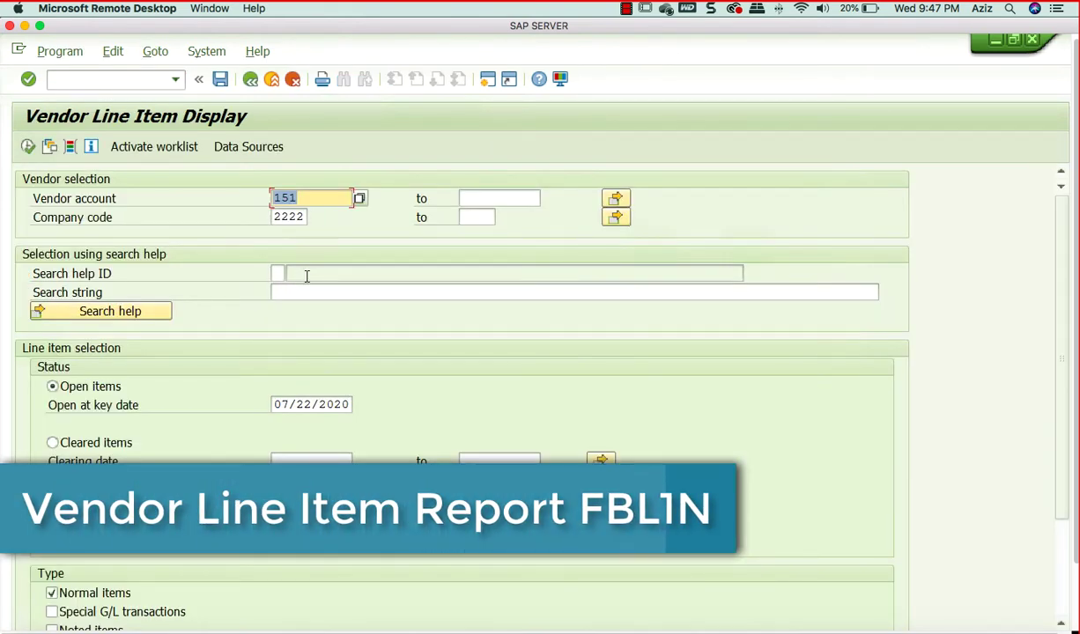
Step: Try to run the report for the preset vendor in company code 2222, limited to open items at key date 07/22/2020
click(176, 79)
click(287, 115)
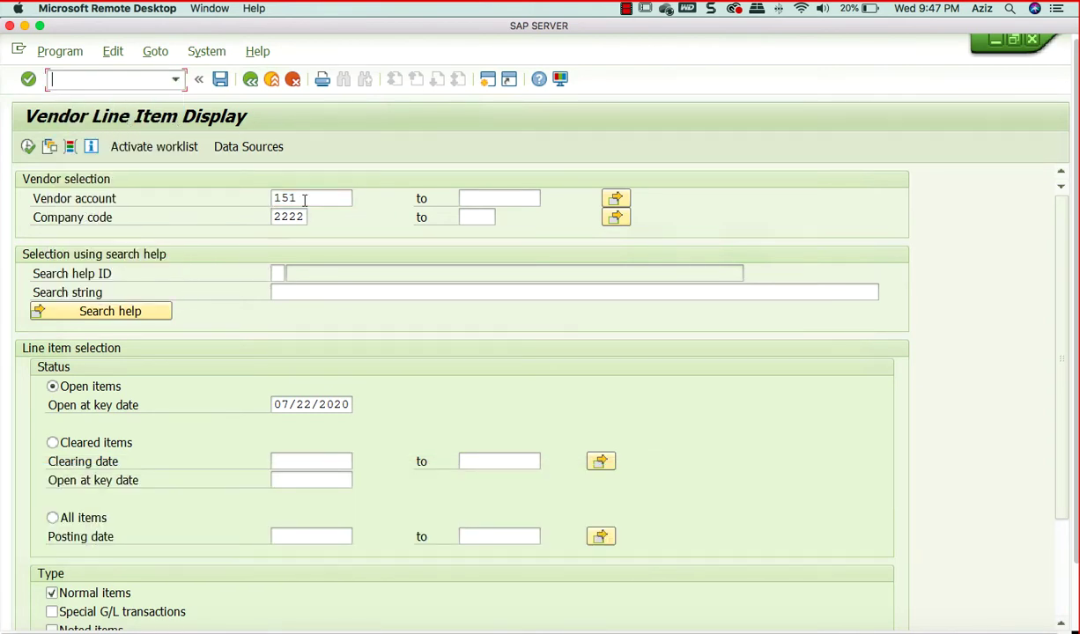
click(271, 199)
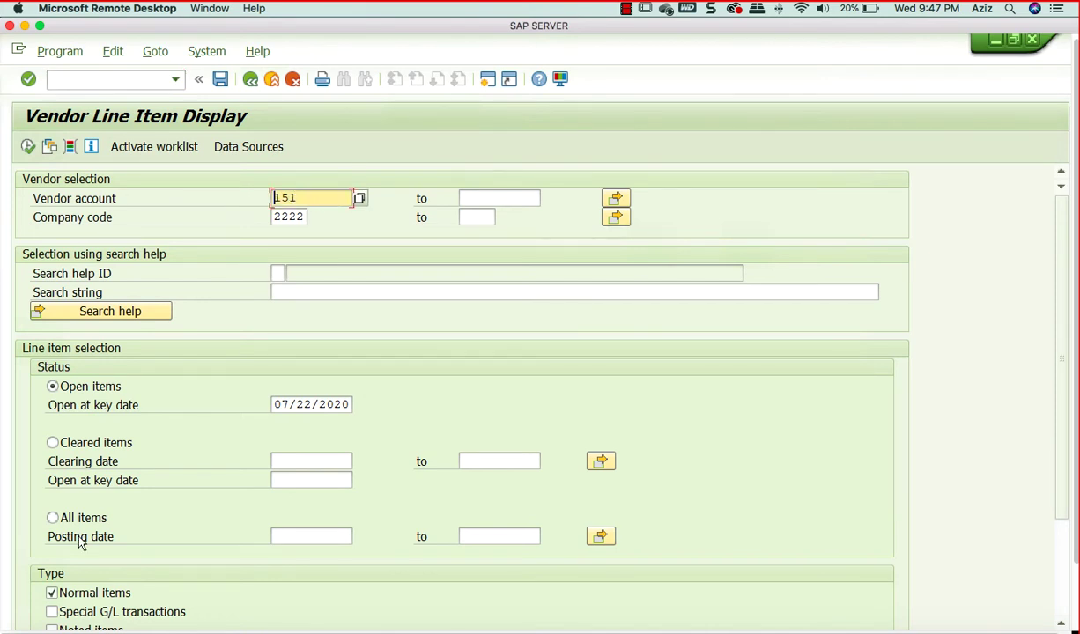
click(28, 148)
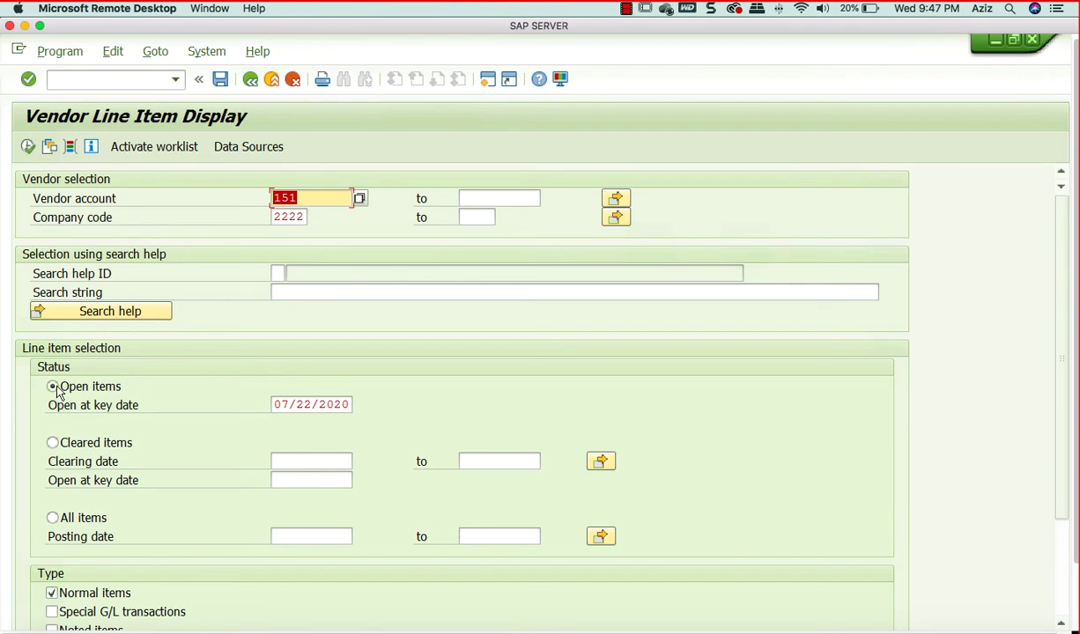
scroll(115, 348, down, 3)
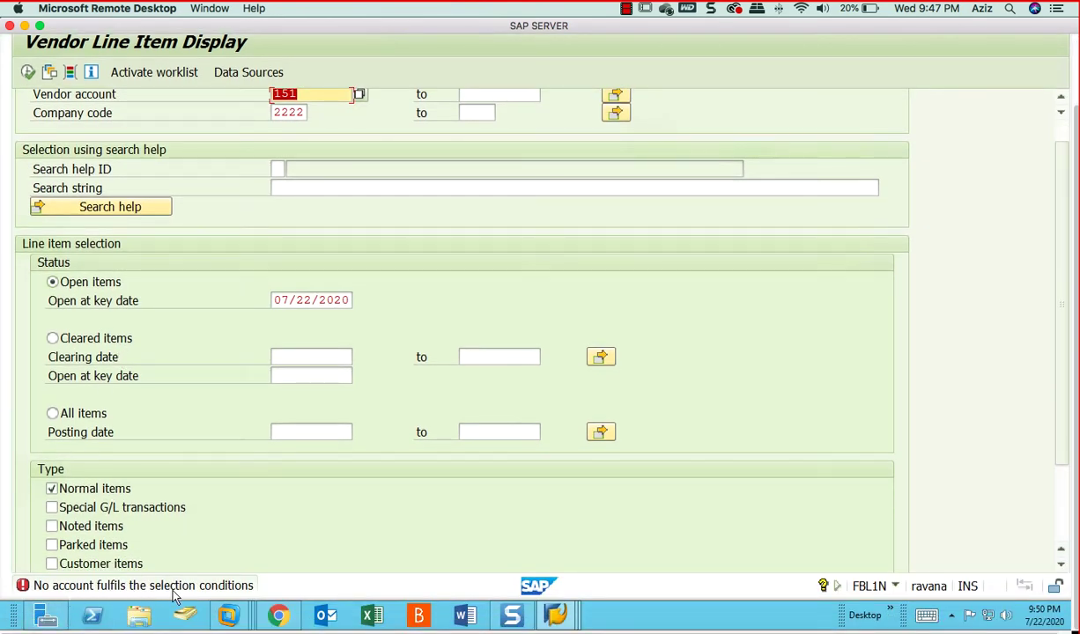
scroll(221, 528, up, 3)
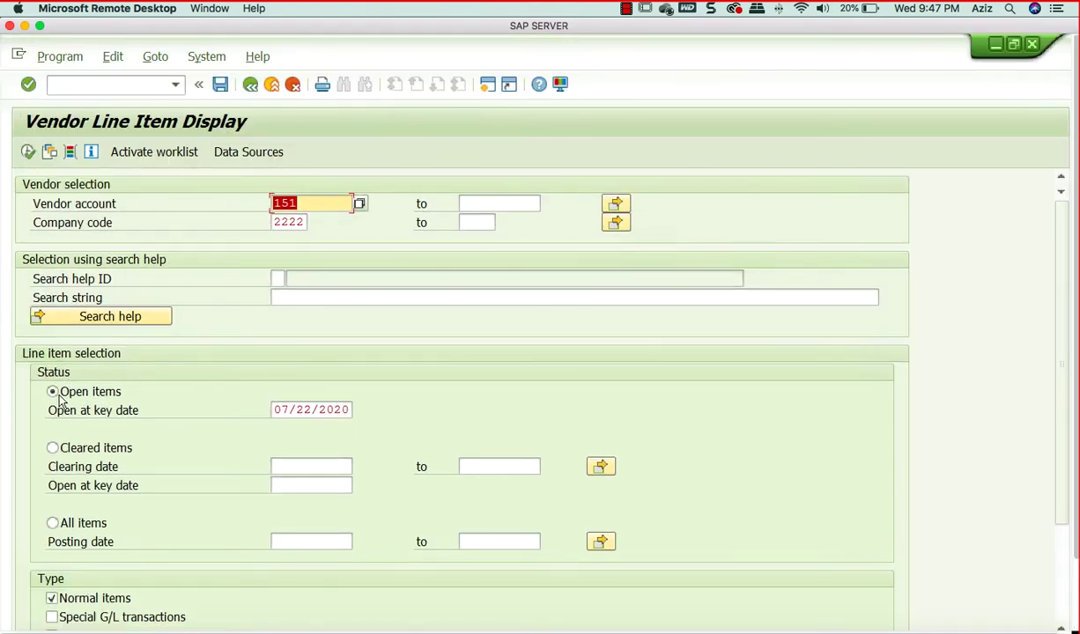
drag(279, 410, 348, 410)
drag(325, 200, 216, 198)
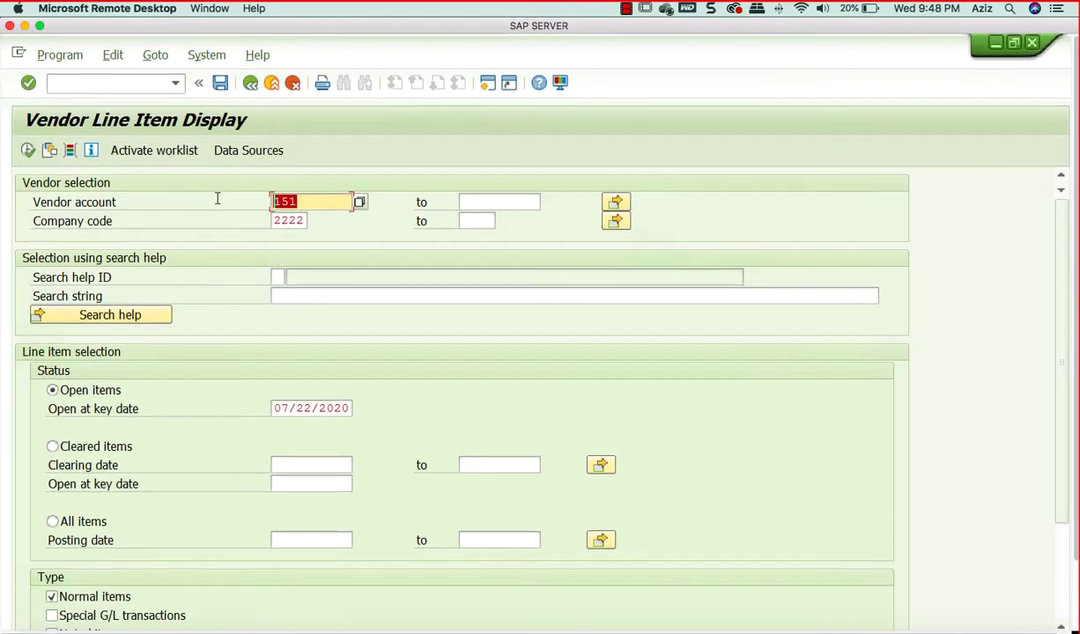
scroll(193, 315, down, 3)
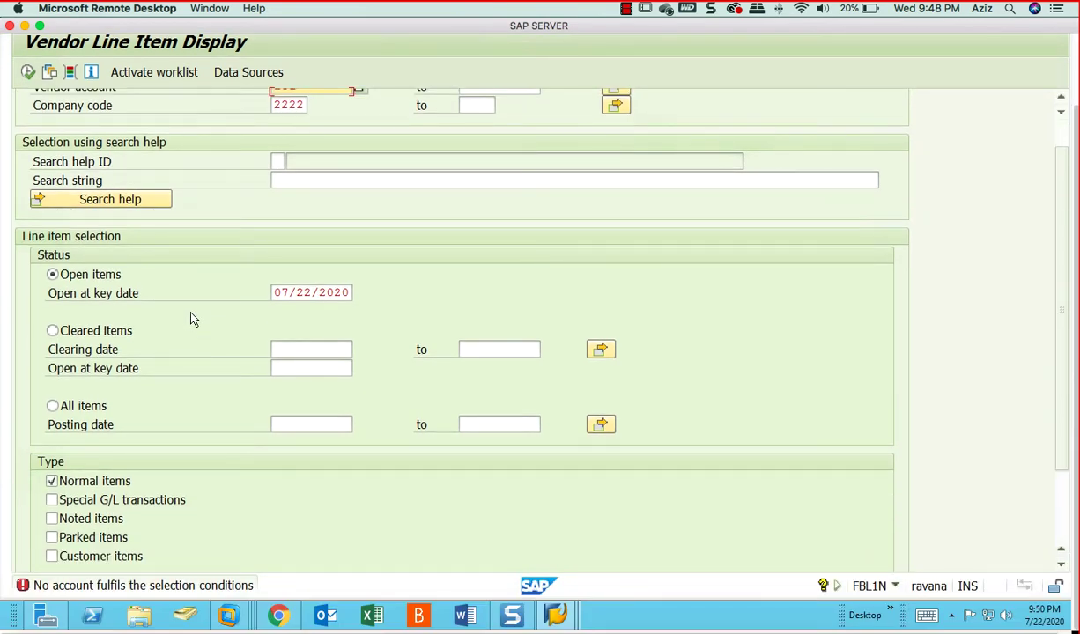
scroll(193, 319, up, 3)
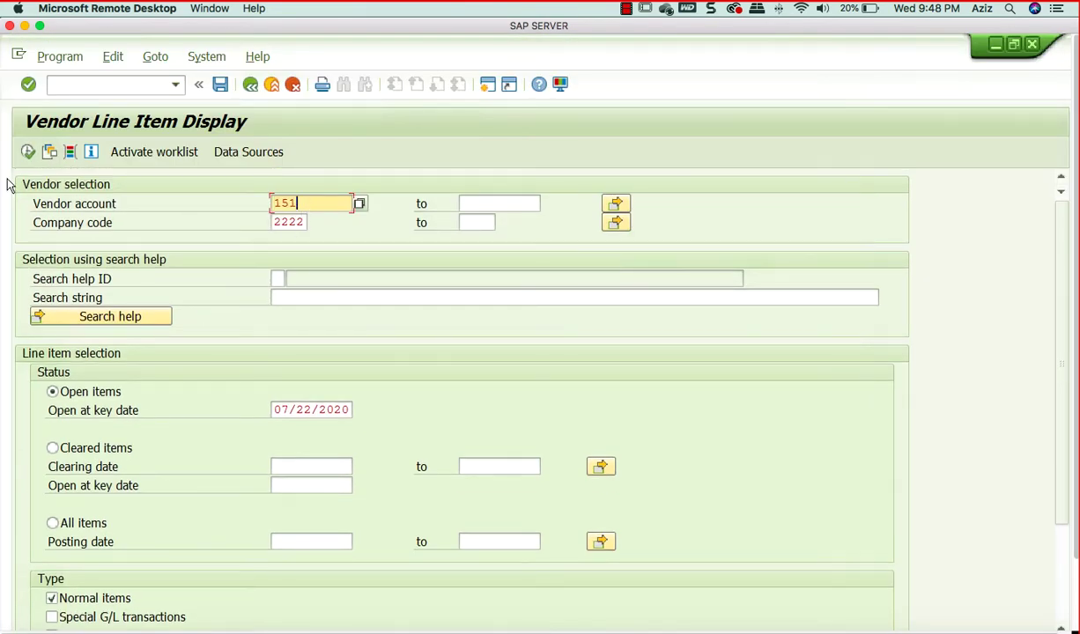
Step: Switch the line item status to All items and try running the report for the same preset vendor
scroll(51, 526, down, 1)
scroll(52, 526, down, 1)
click(51, 441)
scroll(198, 458, down, 1)
scroll(200, 458, up, 3)
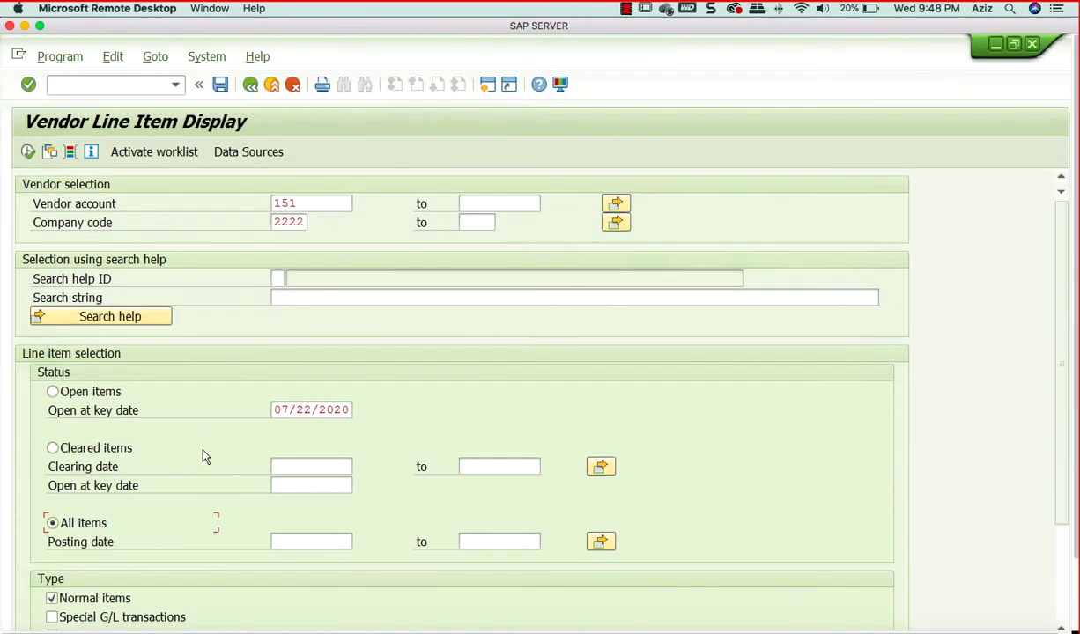
key(Return)
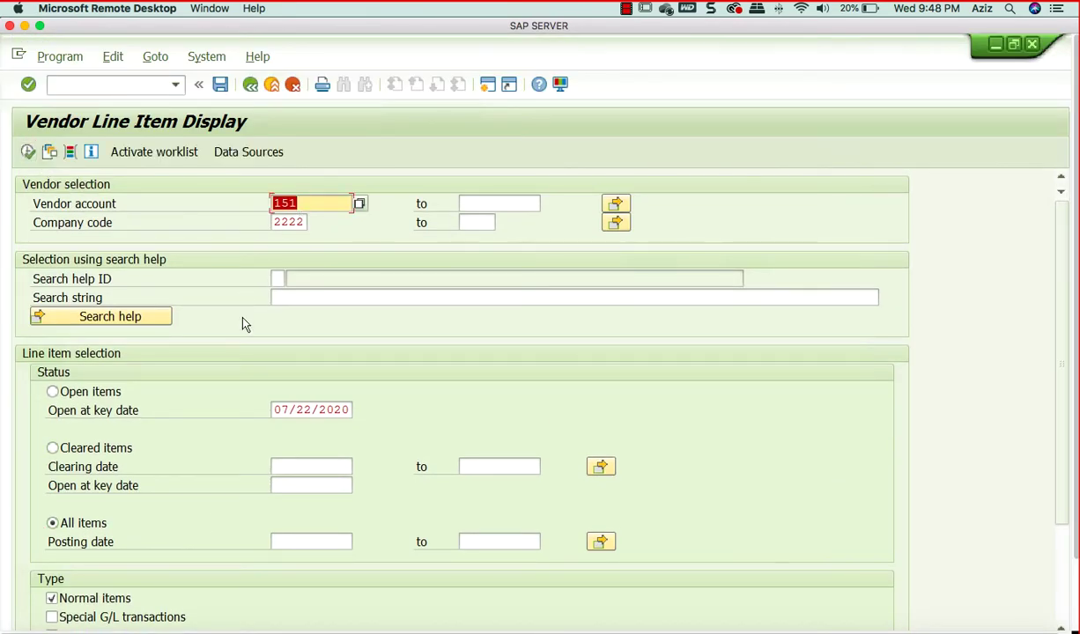
scroll(245, 325, down, 3)
scroll(245, 321, up, 3)
Step: Look up vendors by company code 2222 and choose Material Supplier Corporation as the vendor account
click(291, 218)
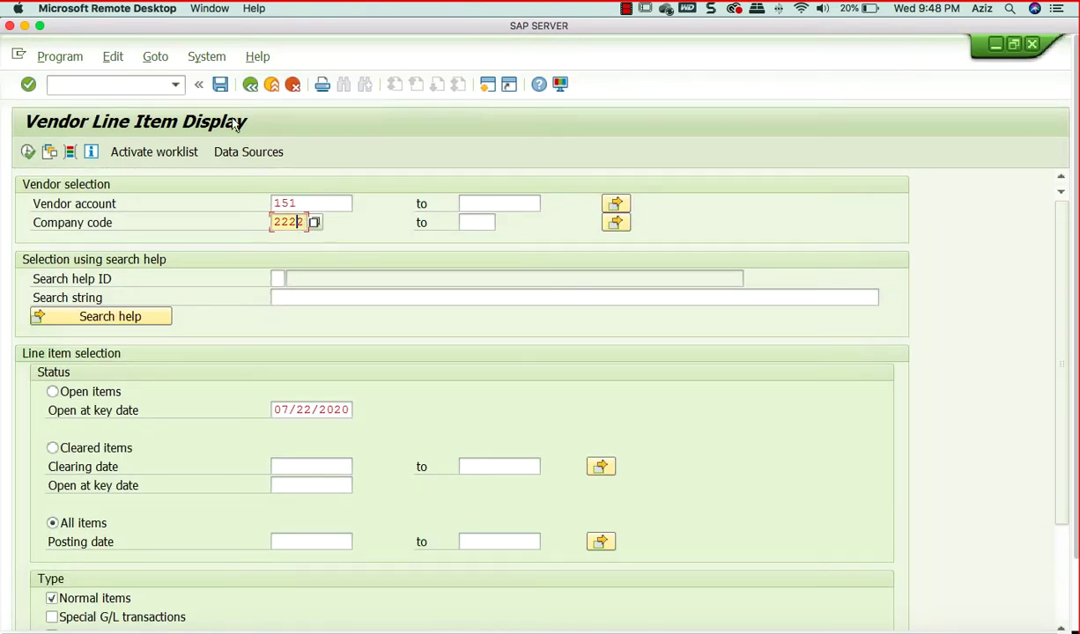
click(306, 201)
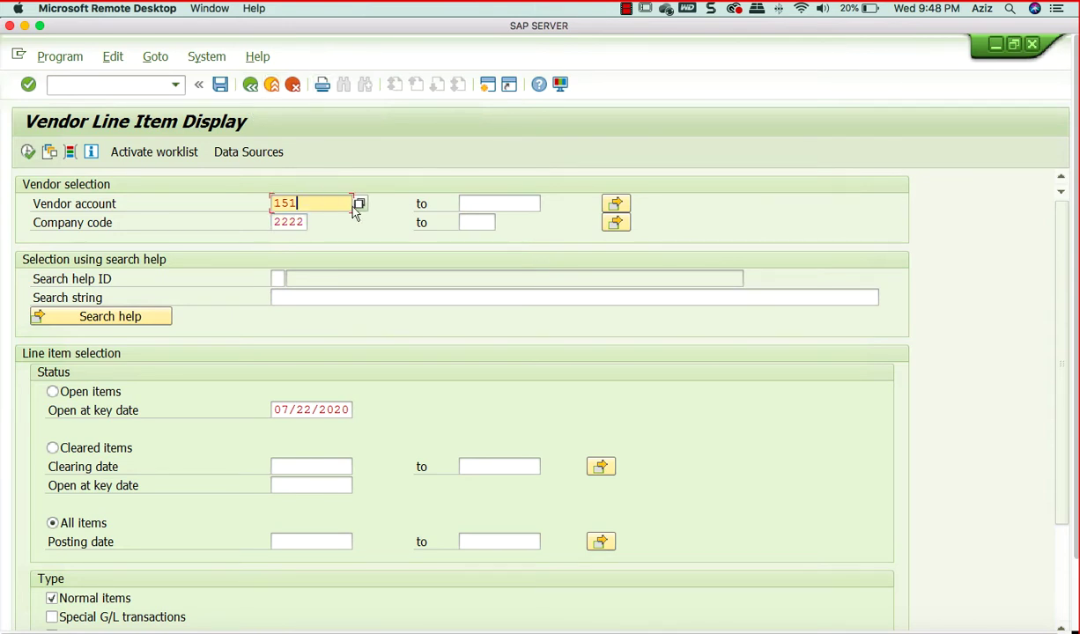
key(F8)
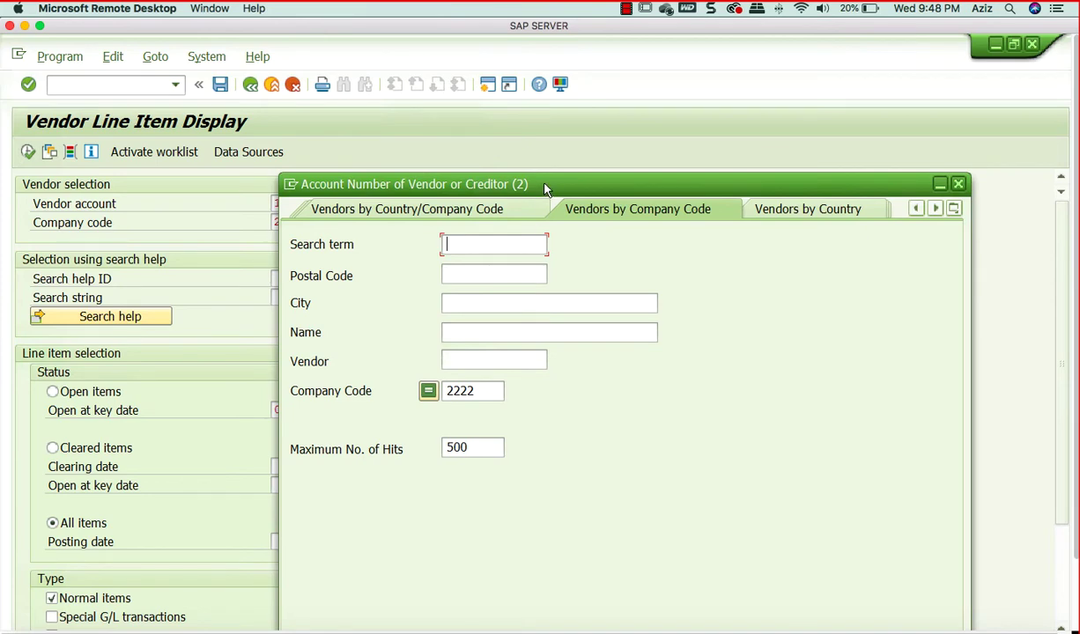
click(846, 547)
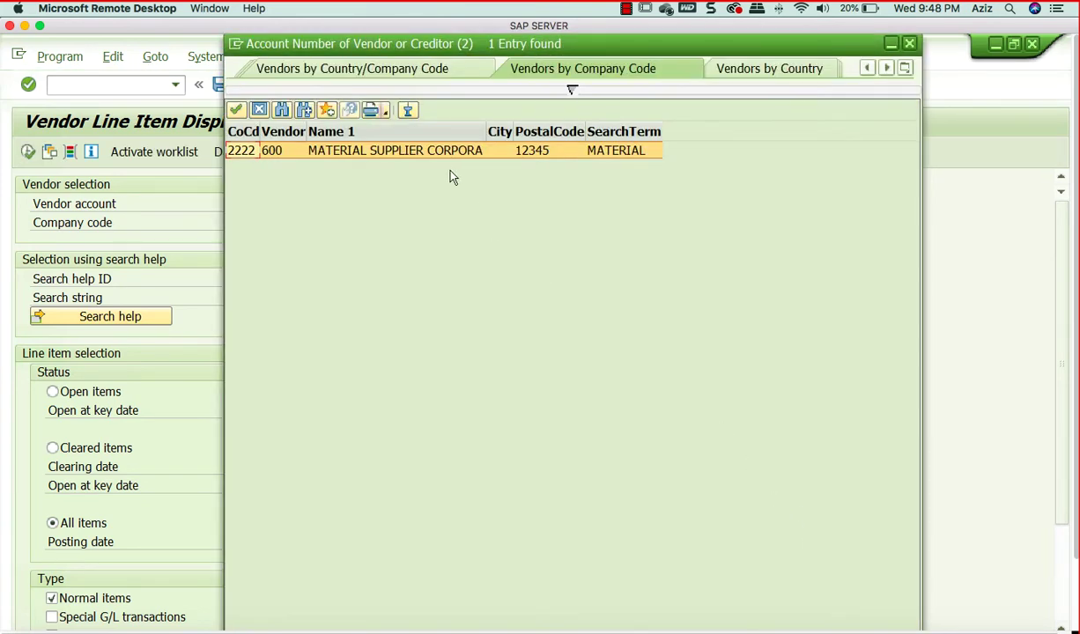
double_click(454, 151)
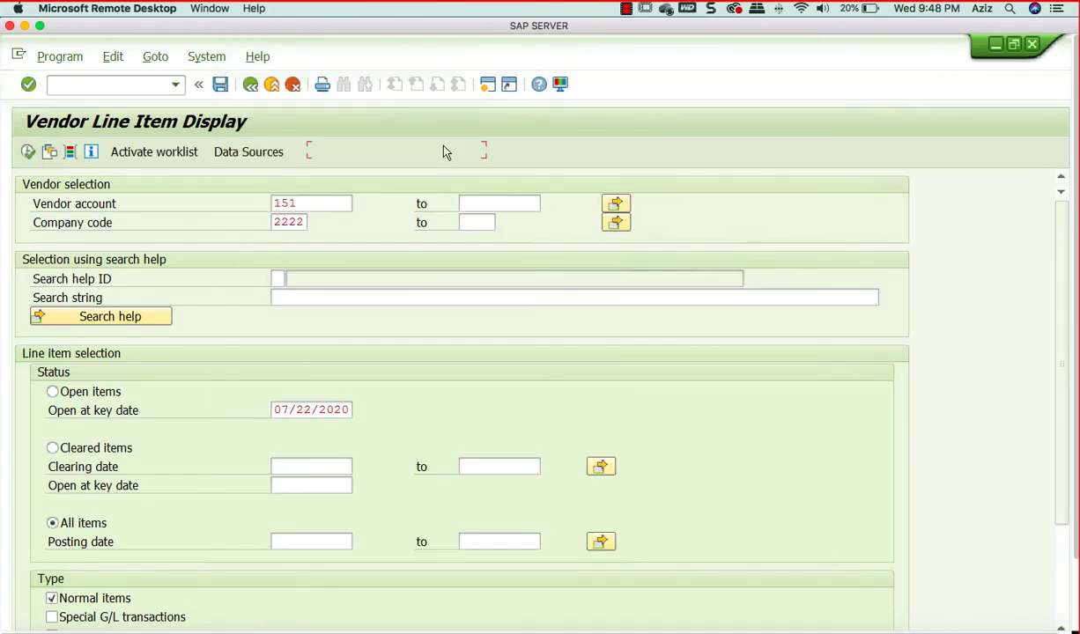
click(301, 206)
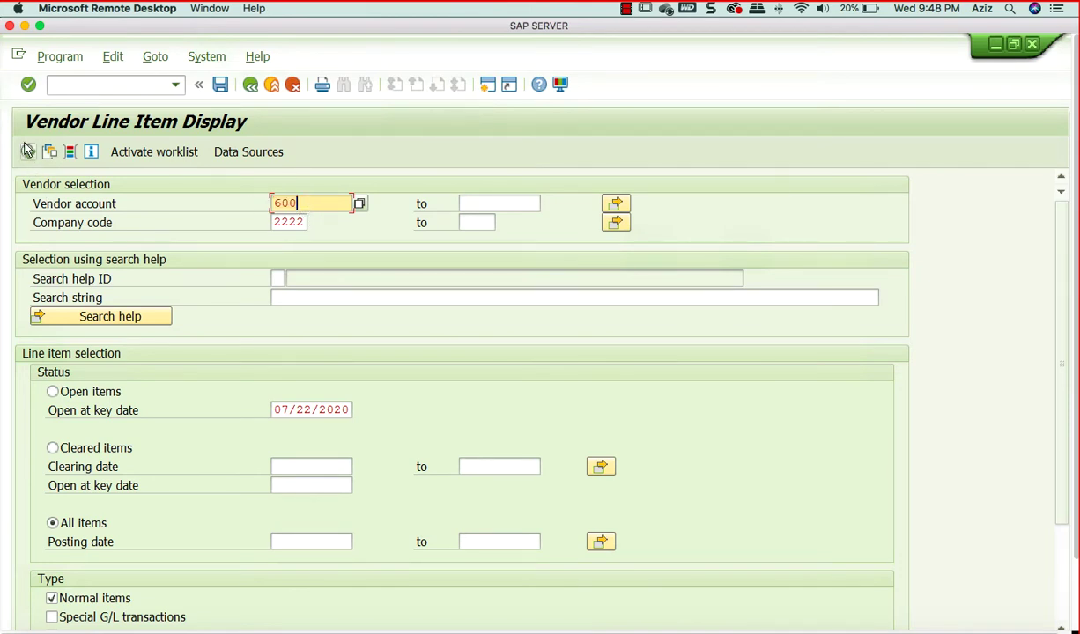
Step: Set the status to Open items and run the report for the chosen vendor at key date 07/22/2020
click(53, 392)
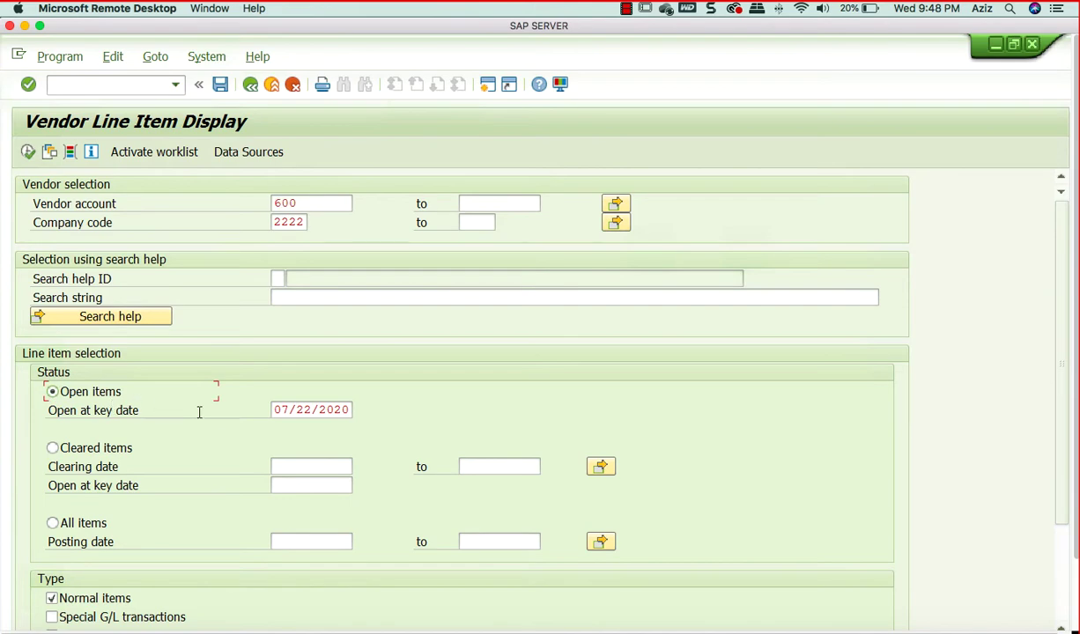
double_click(342, 203)
scroll(201, 341, down, 5)
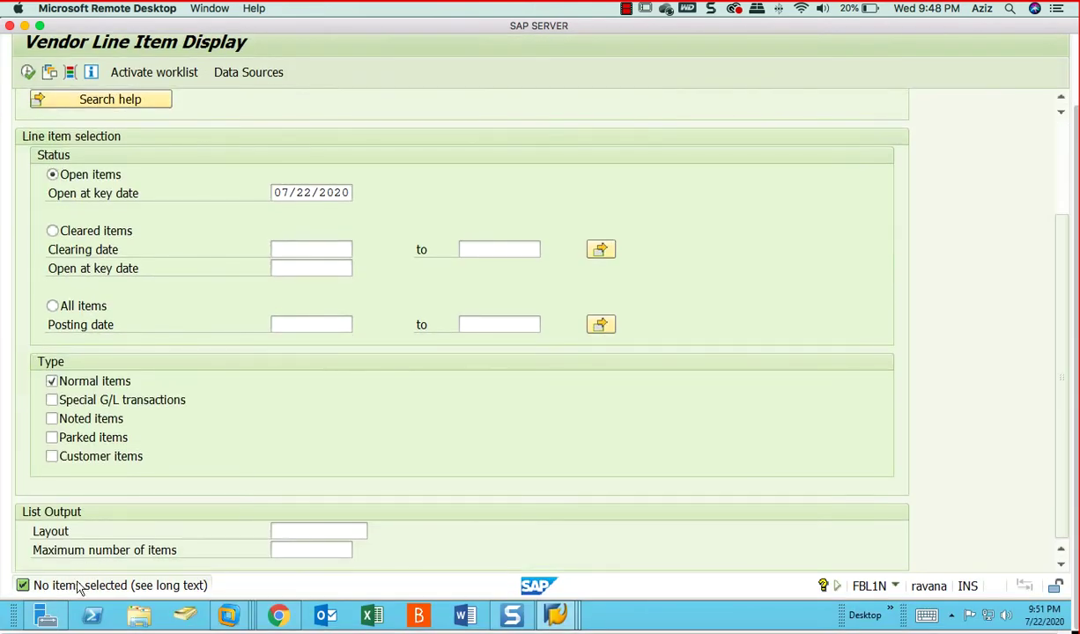
key(F8)
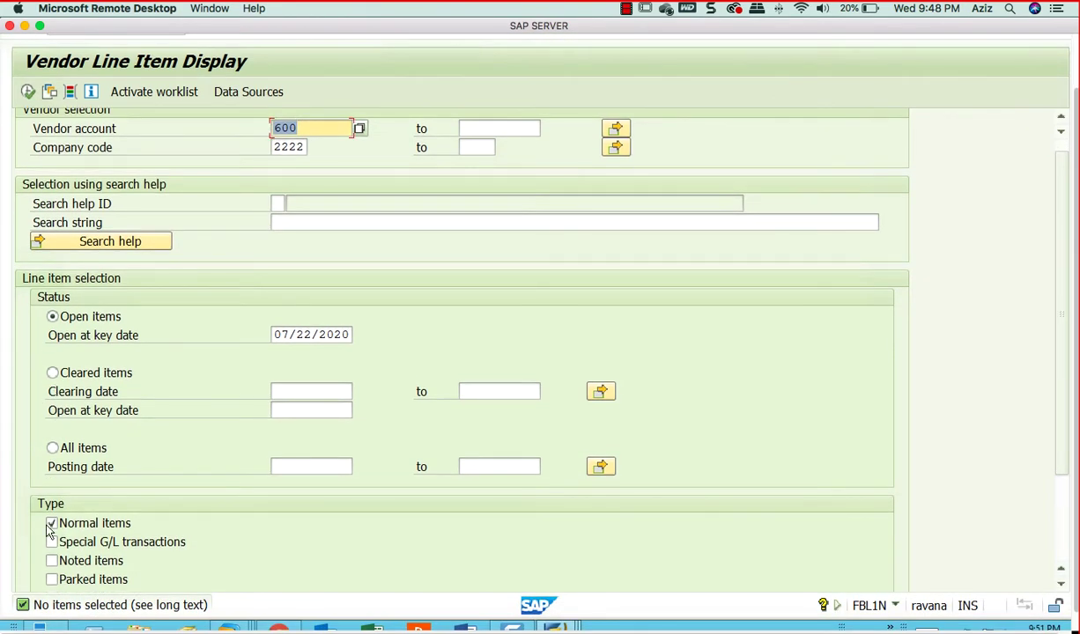
Step: Run the report for All items with a posting date of 07/22/2020
click(52, 458)
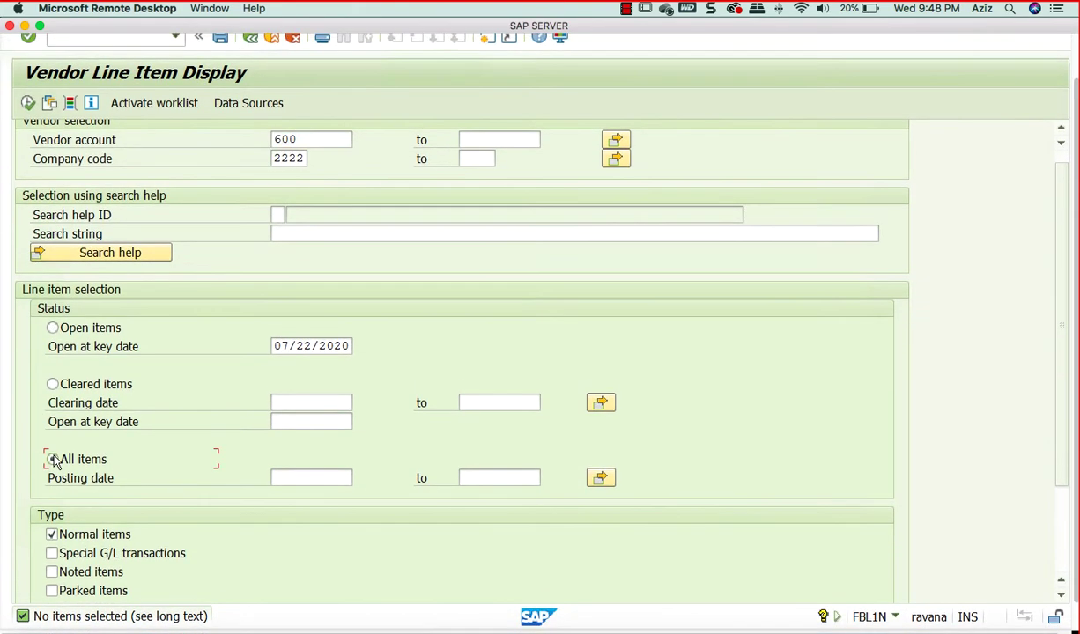
click(357, 476)
double_click(306, 353)
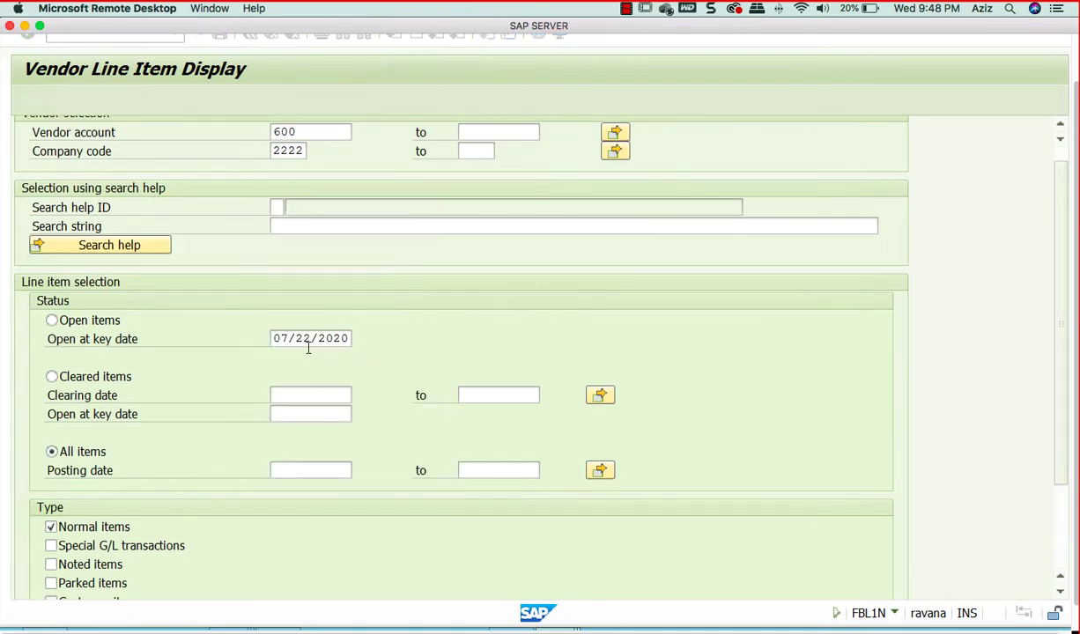
click(27, 99)
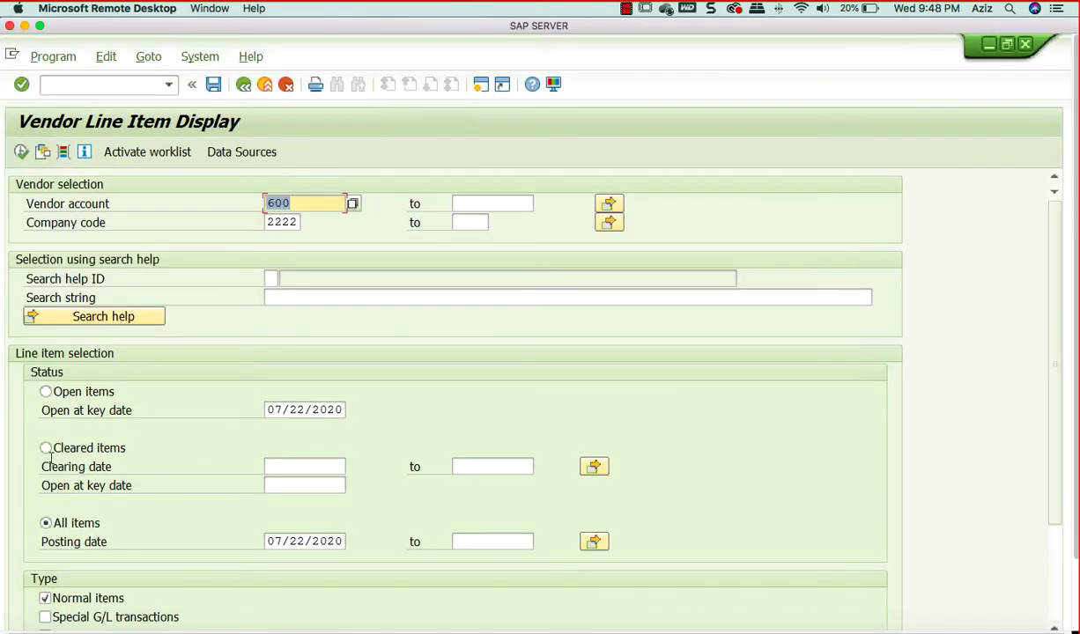
Step: Run the report for Cleared items with a clearing date of 07/22/2020
click(46, 448)
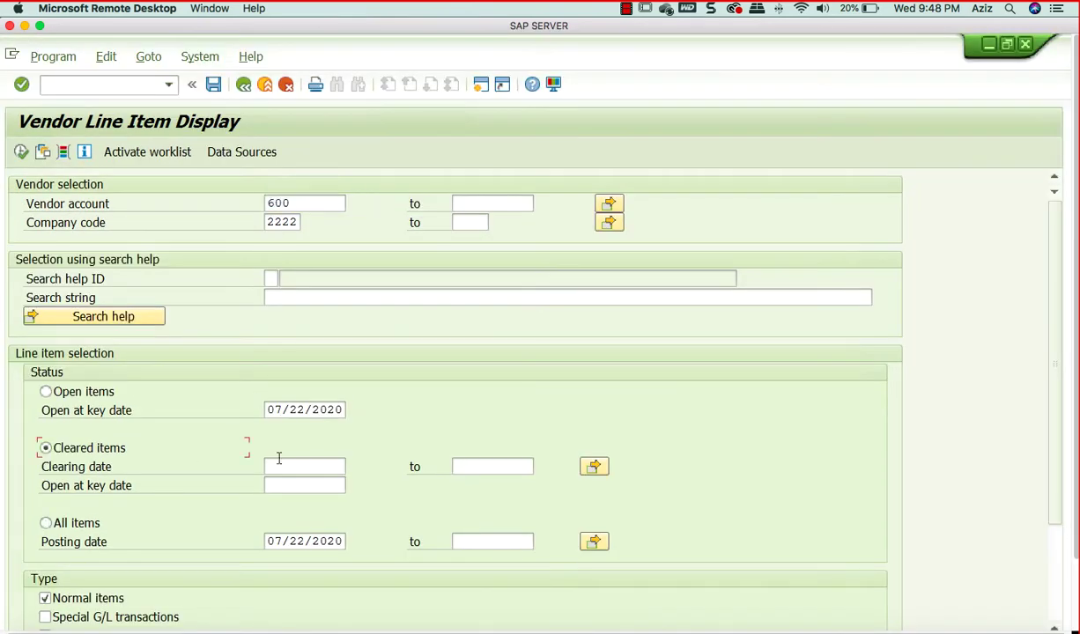
click(303, 466)
click(352, 466)
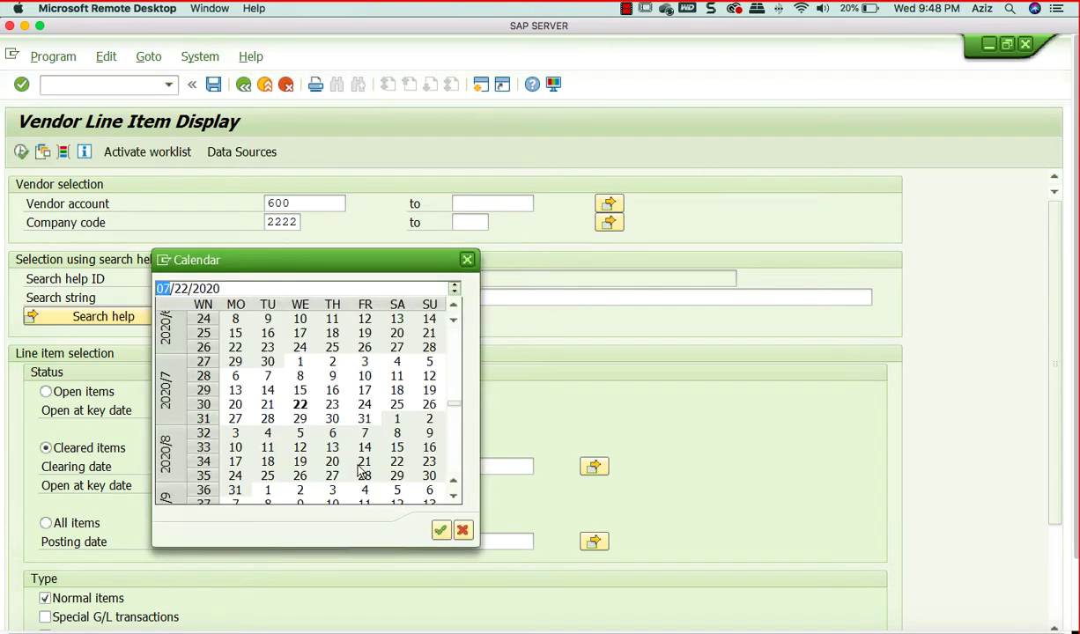
double_click(308, 412)
click(21, 151)
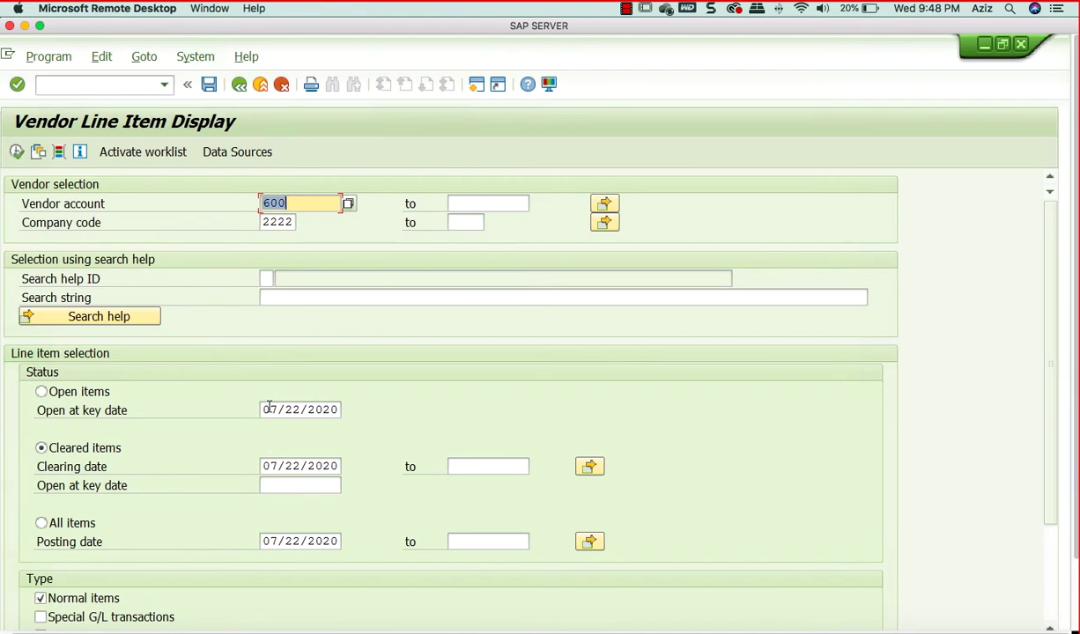
Step: Select Open items, clear its key date and run the report without a date restriction
scroll(269, 410, down, 3)
click(53, 298)
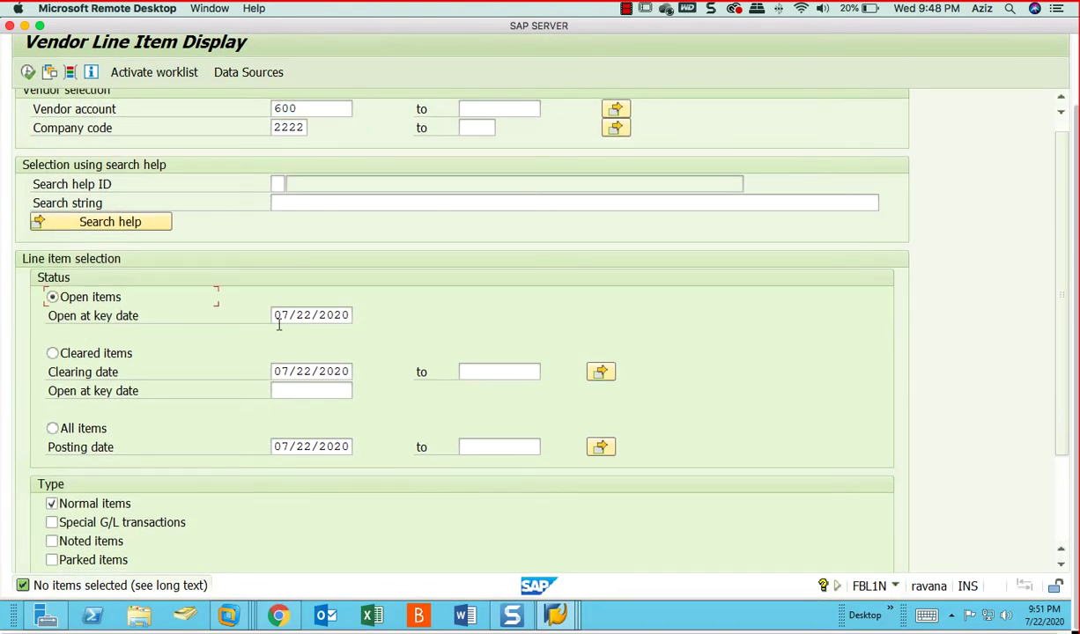
drag(272, 317, 391, 297)
scroll(390, 297, up, 1)
key(BackSpace)
key(BackSpace)
key(BackSpace)
key(BackSpace)
key(BackSpace)
key(BackSpace)
key(BackSpace)
click(28, 81)
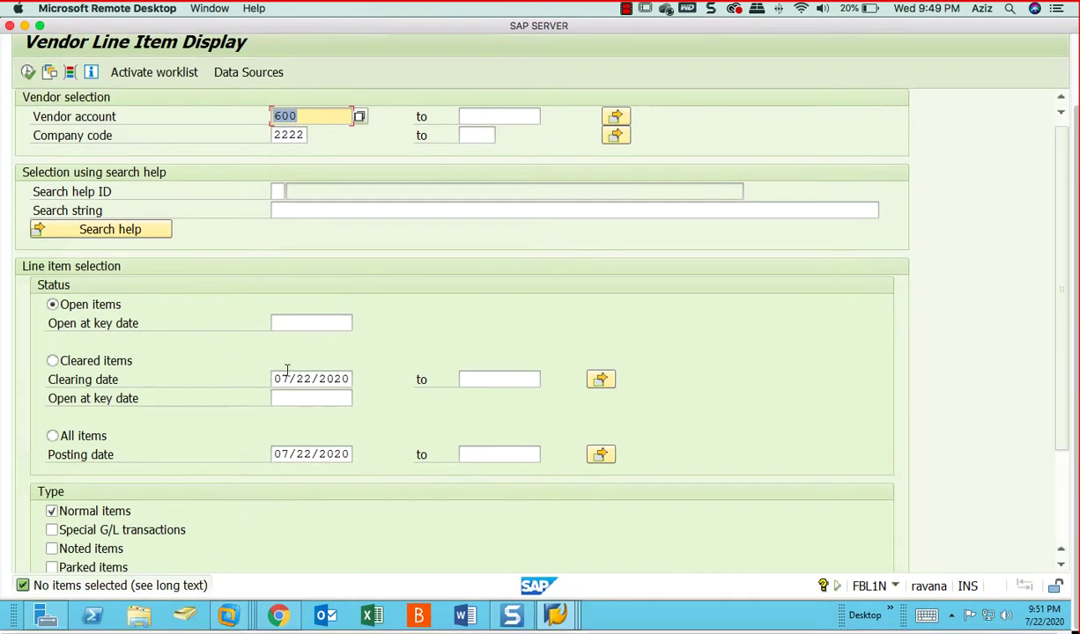
Step: Display All items for the vendor with the posting date left blank, and return to the selection screen
scroll(286, 376, down, 1)
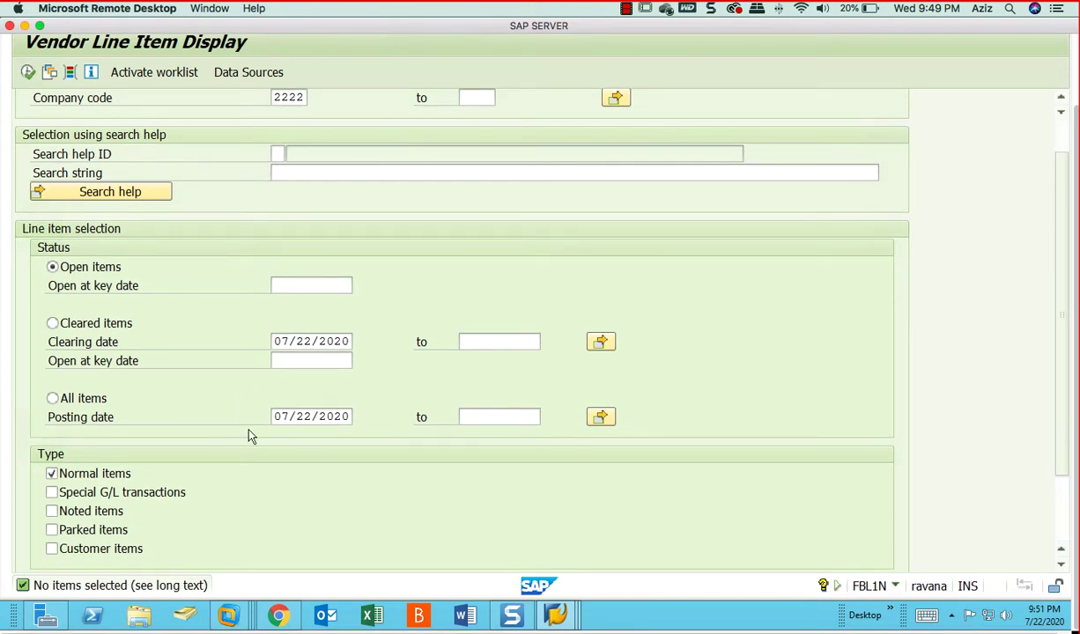
click(62, 397)
click(350, 418)
key(BackSpace)
key(BackSpace)
key(BackSpace)
key(BackSpace)
key(BackSpace)
key(BackSpace)
key(BackSpace)
key(BackSpace)
key(BackSpace)
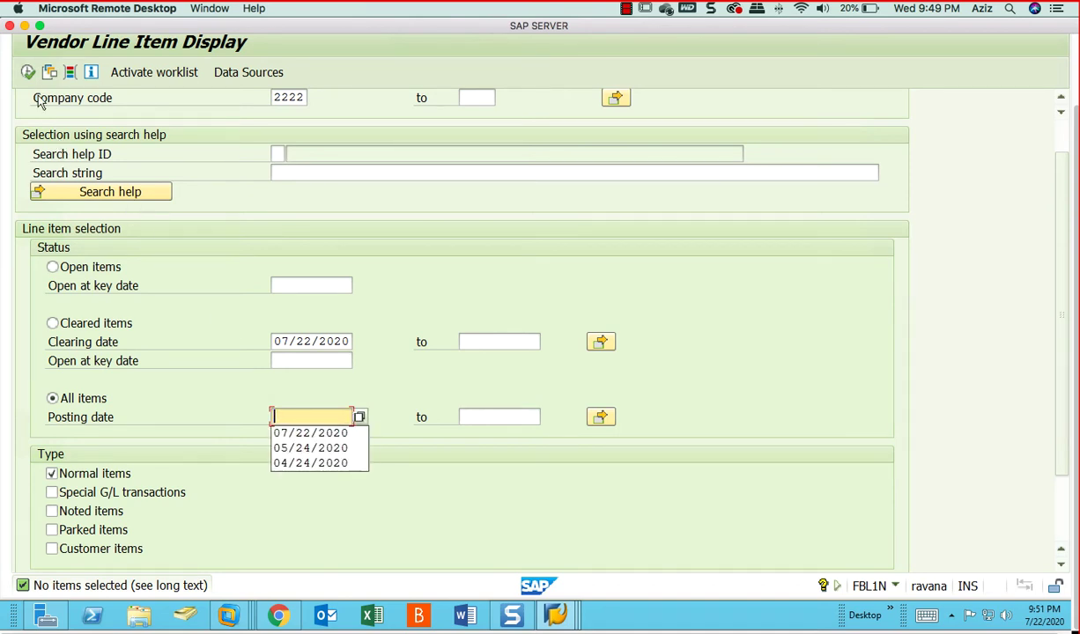
click(27, 72)
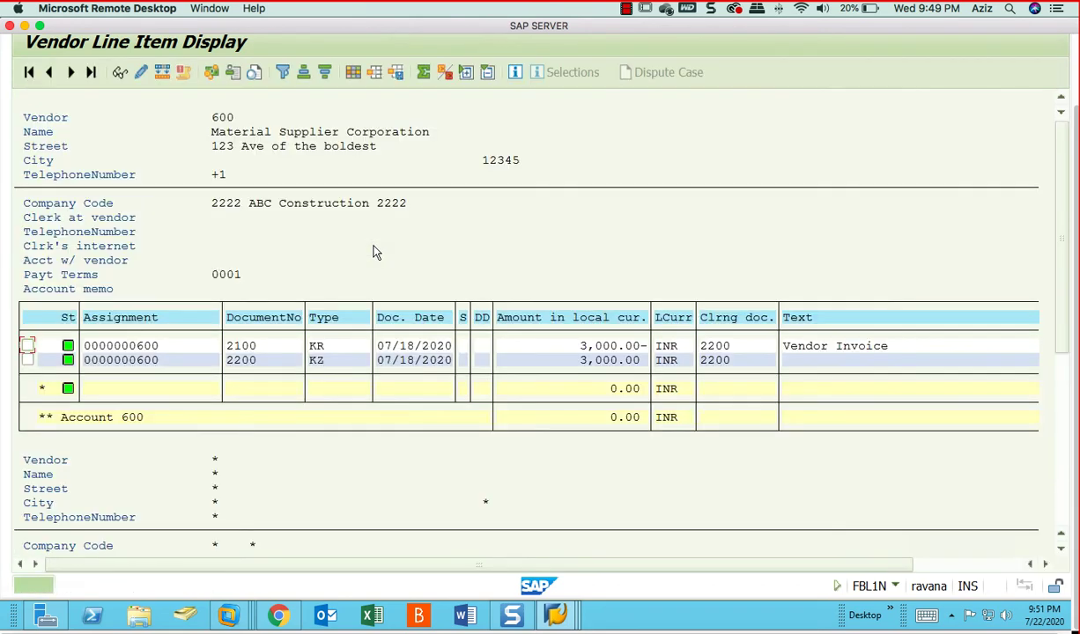
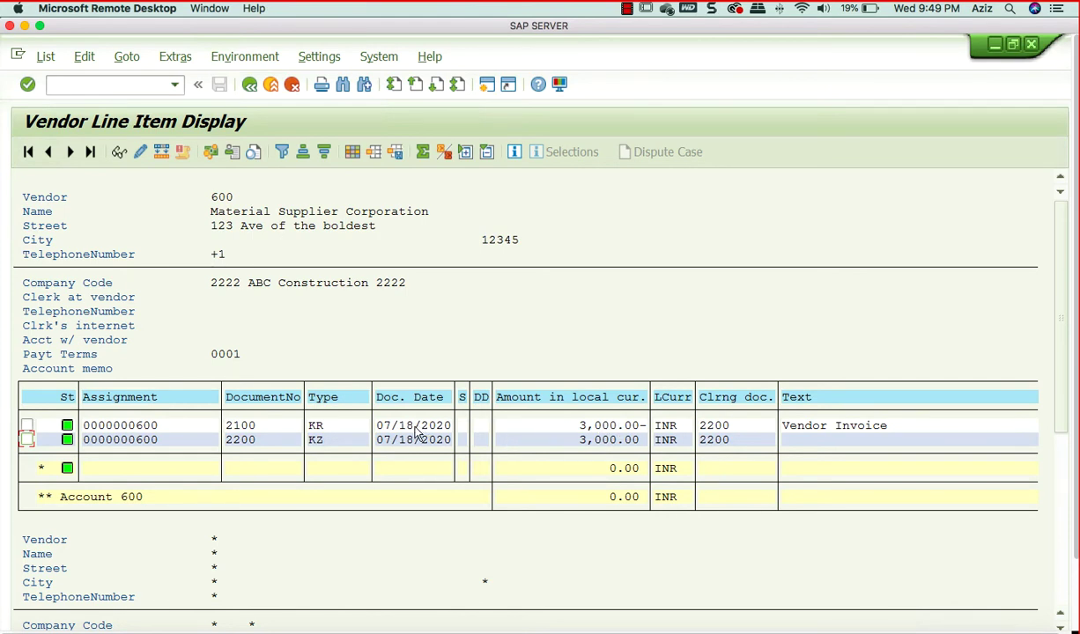
click(250, 84)
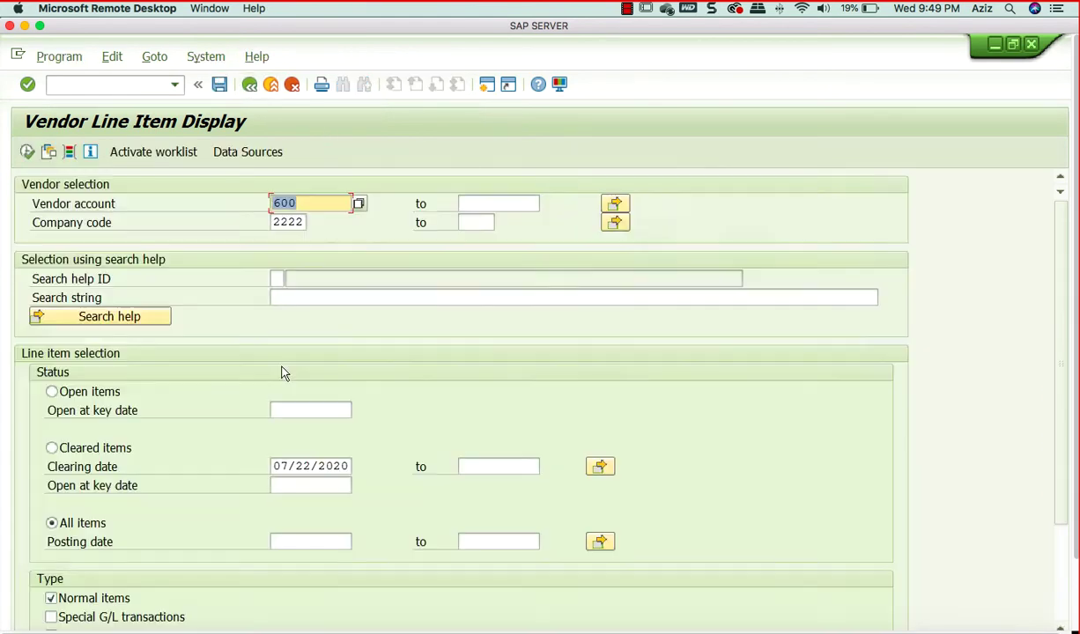
Step: Set the open items key date to 07/18/2020, select Open items and run the vendor report
click(292, 410)
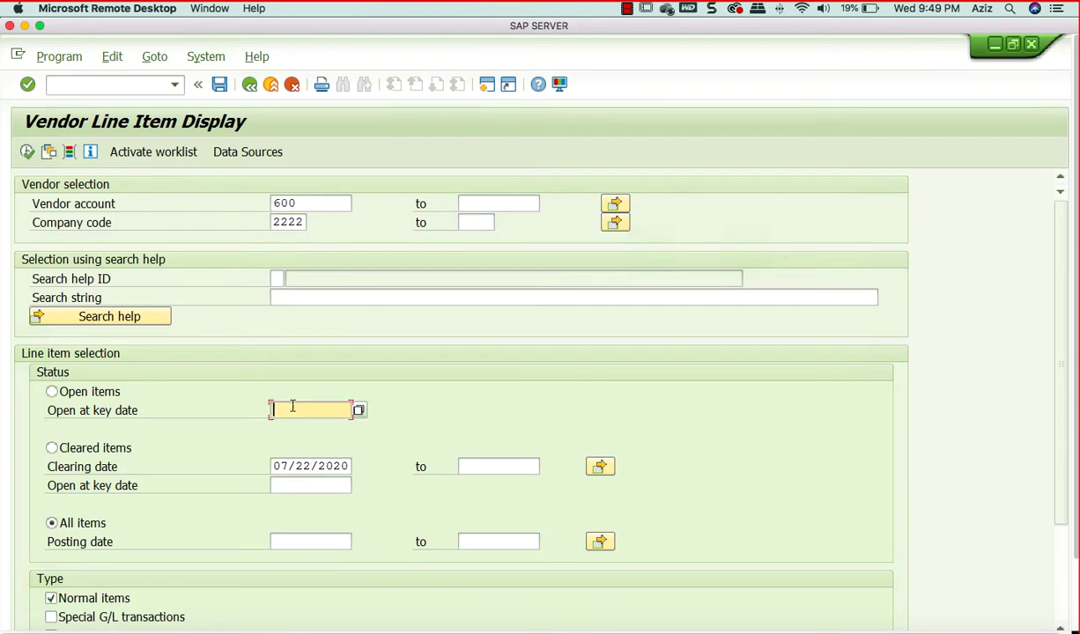
click(367, 414)
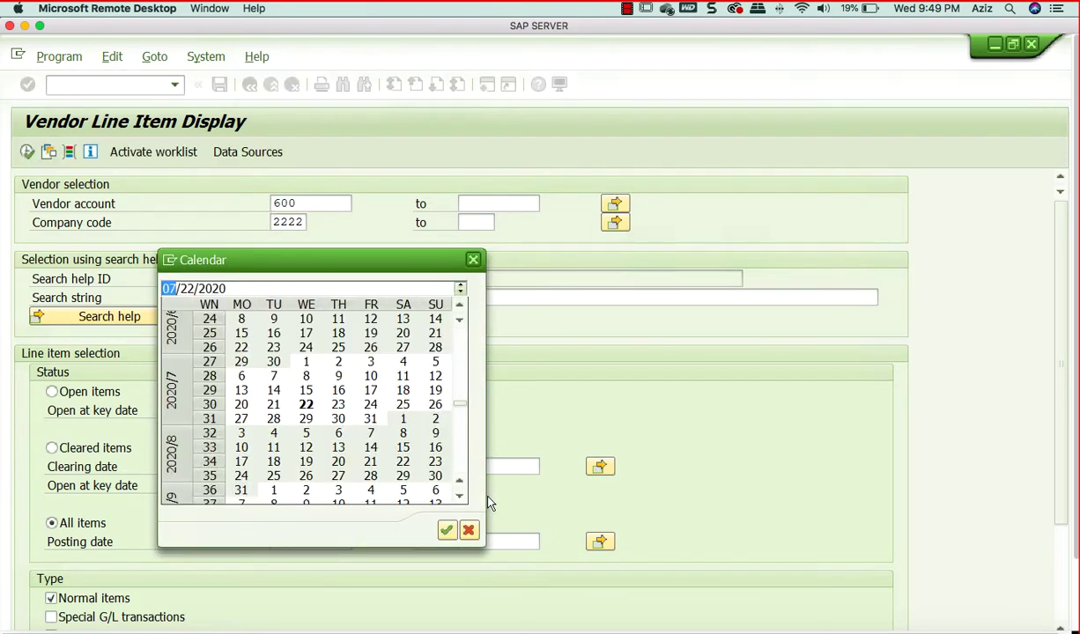
double_click(409, 394)
click(288, 410)
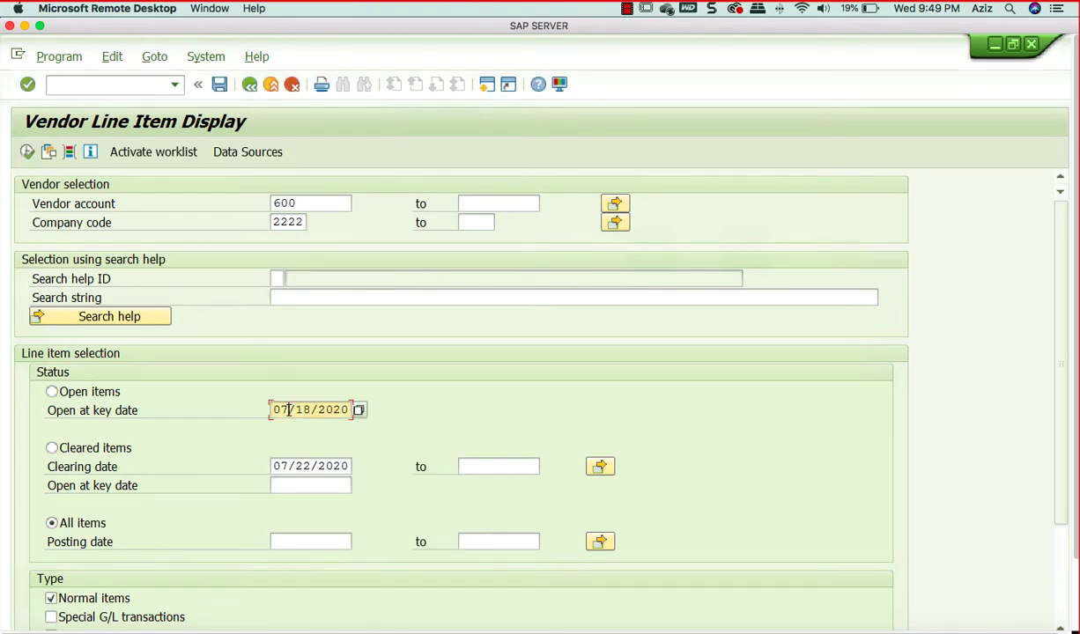
click(53, 392)
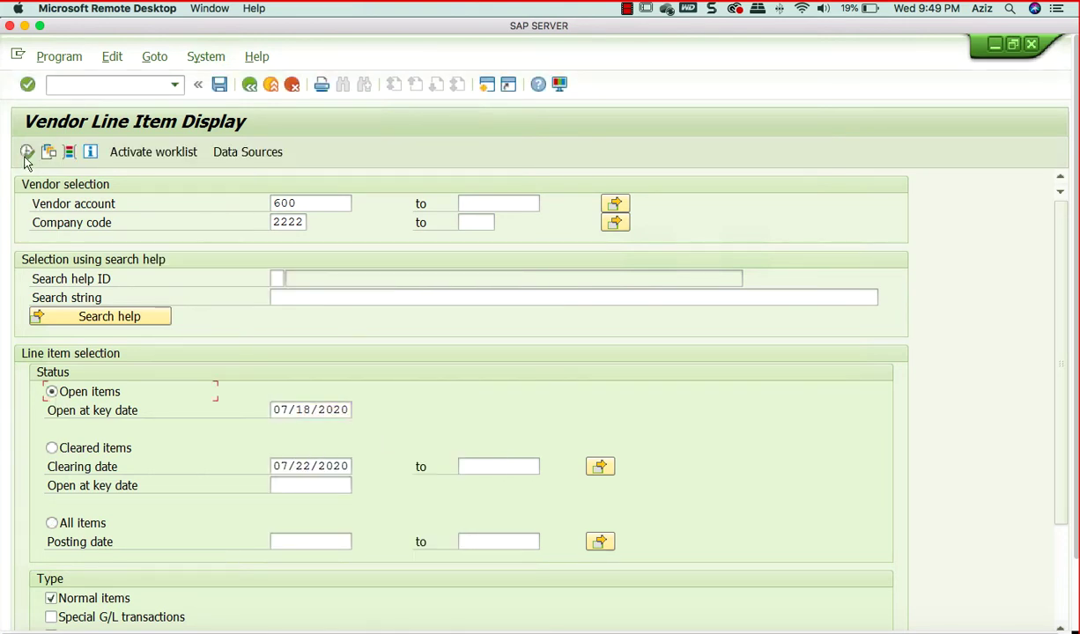
click(302, 205)
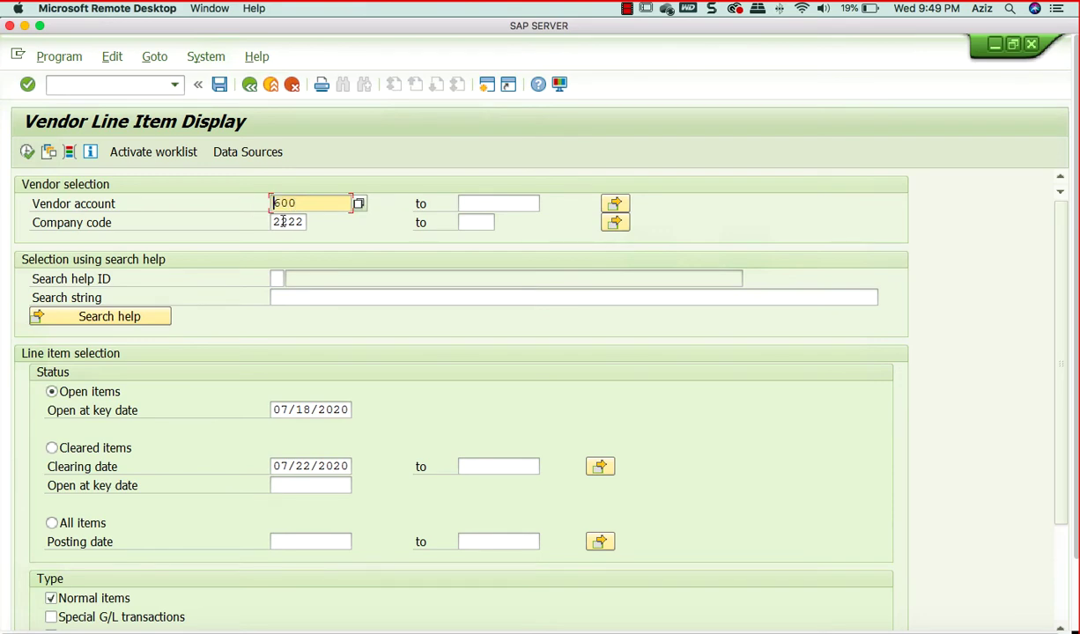
click(282, 221)
click(27, 152)
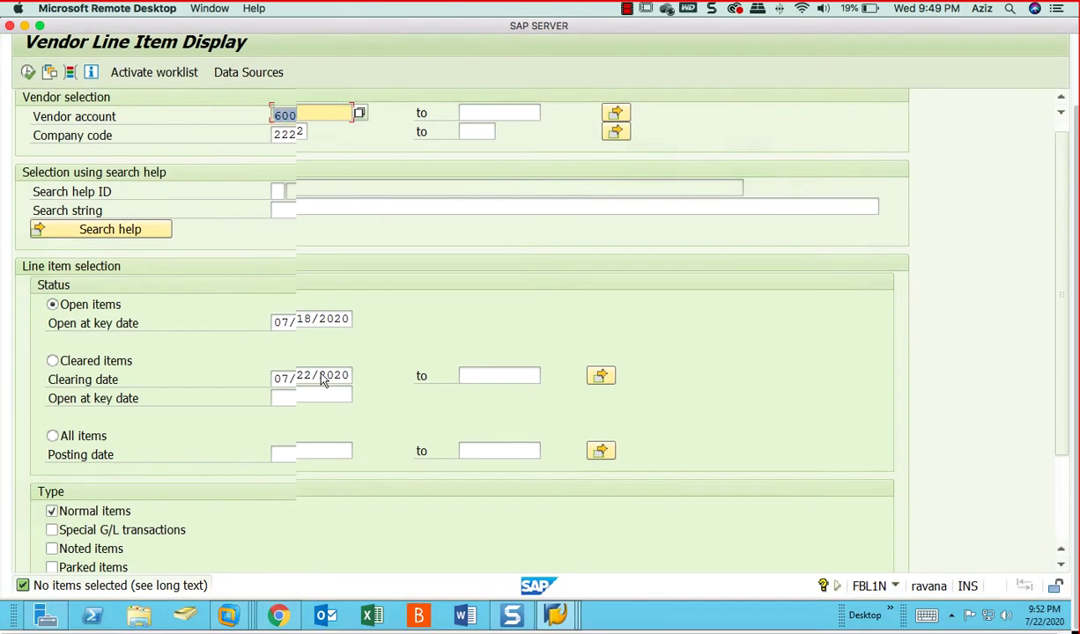
Step: Select All items with the posting date left blank and run the report
scroll(321, 379, down, 1)
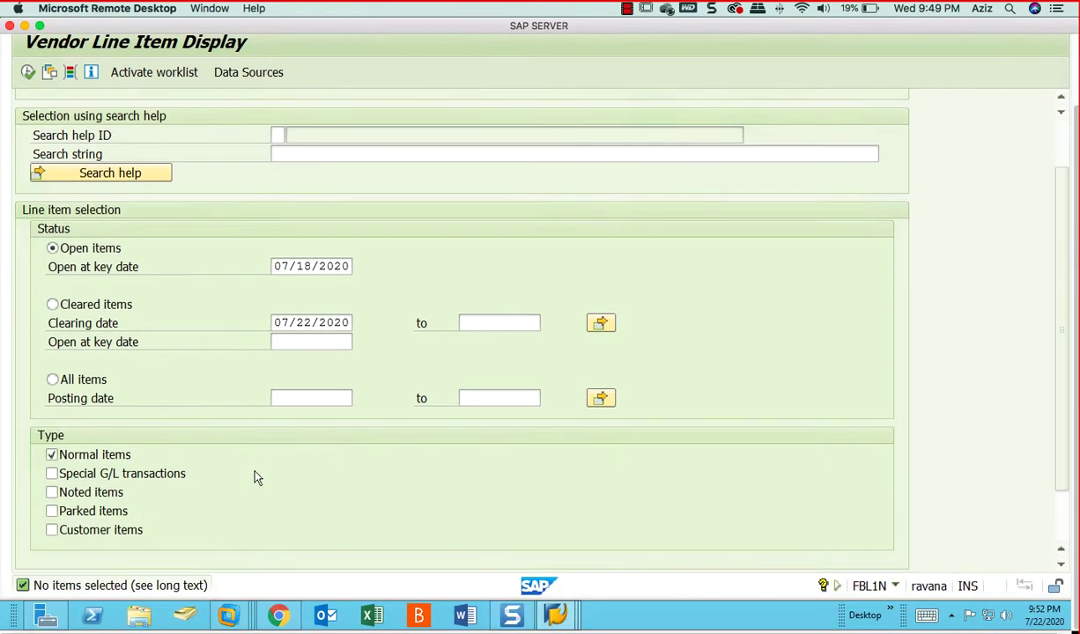
scroll(254, 476, down, 1)
click(53, 340)
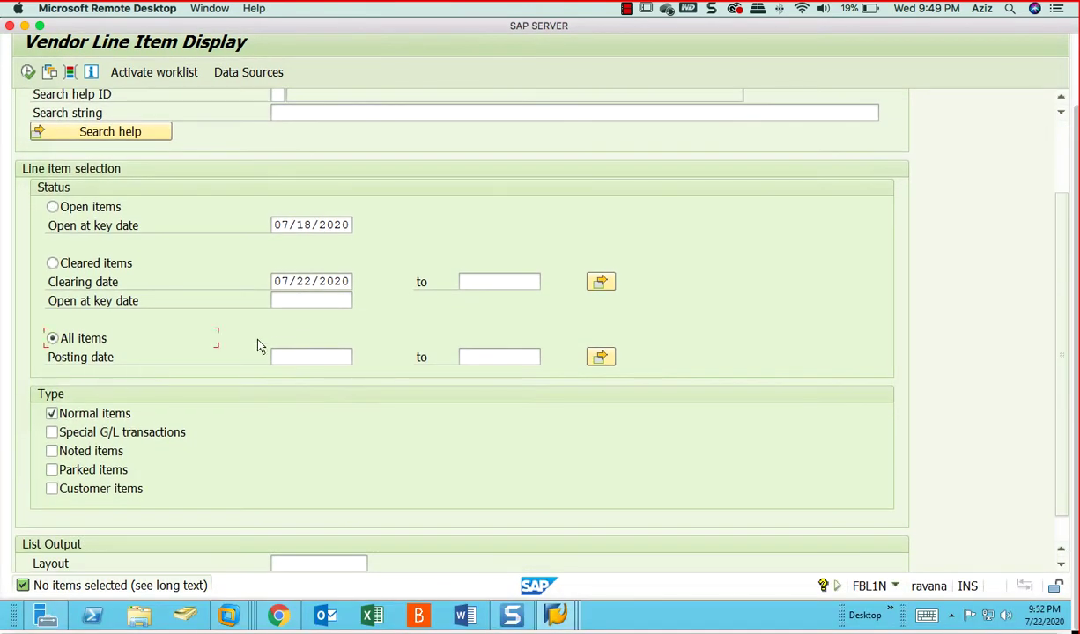
click(28, 74)
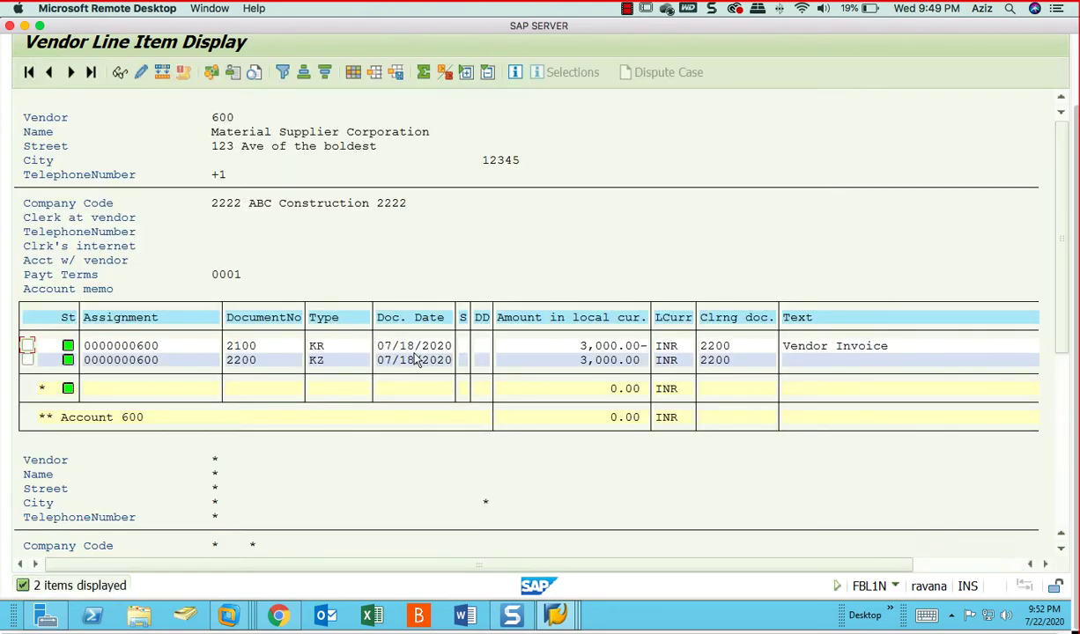
Step: Open the KR vendor invoice line, examine its baseline date and return to the line item list
double_click(408, 346)
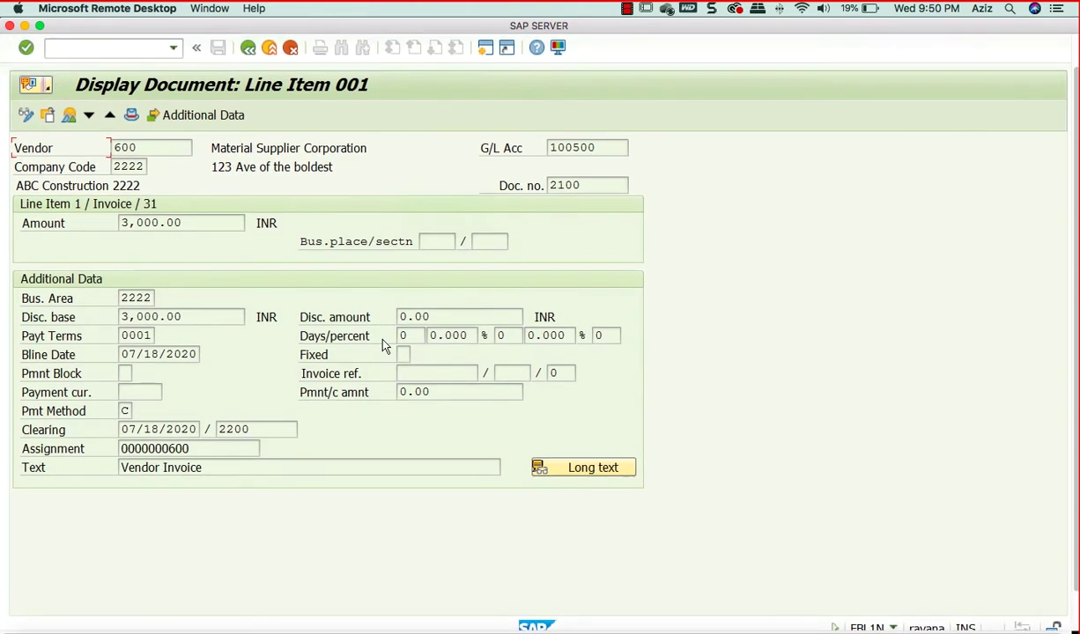
click(180, 356)
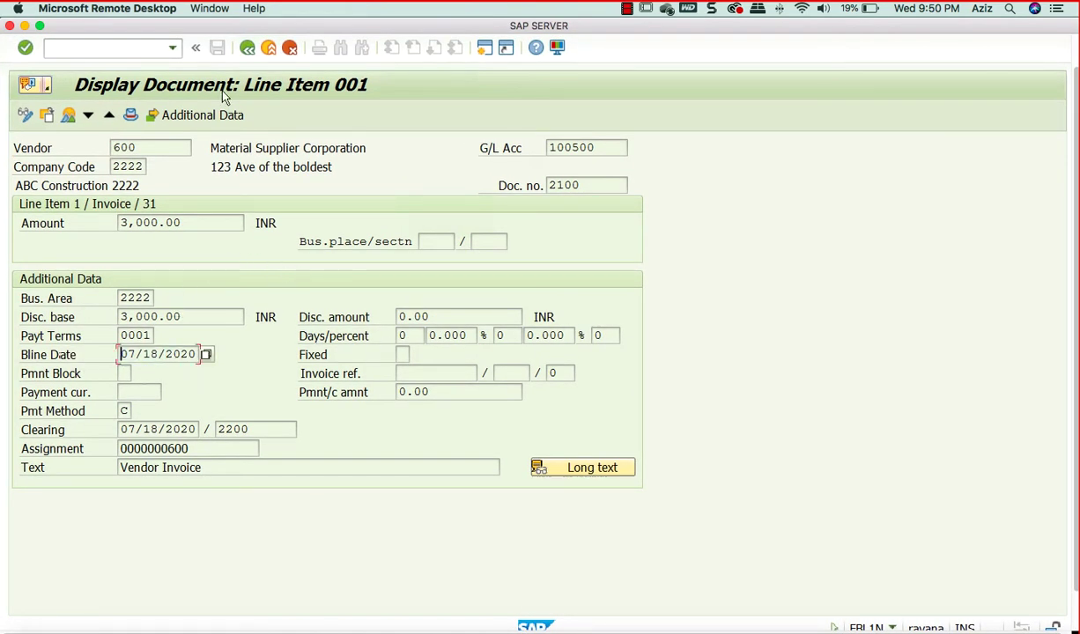
click(249, 49)
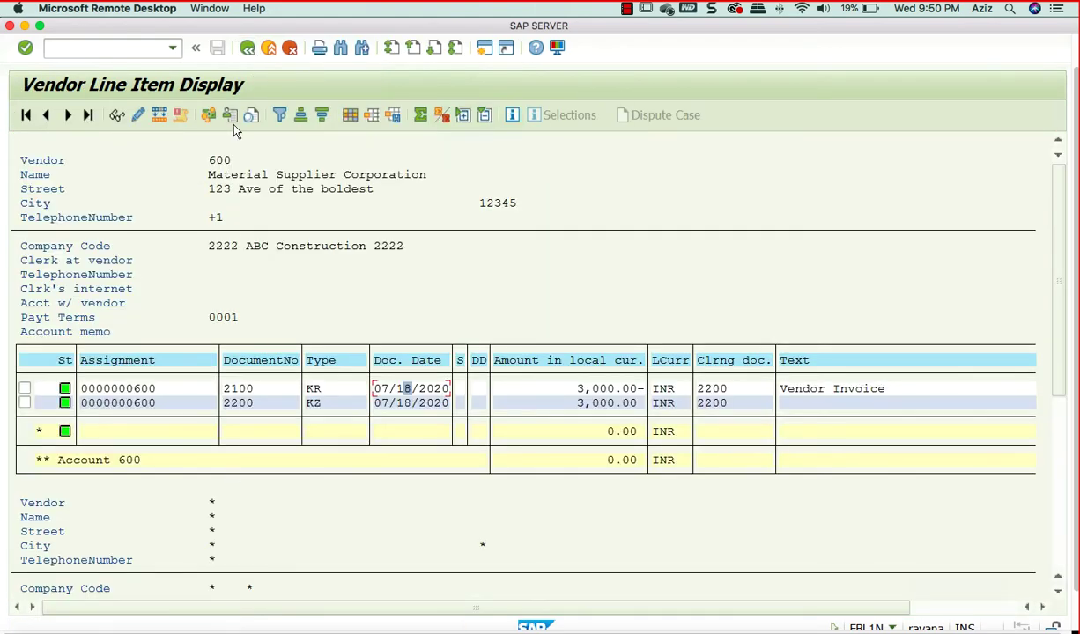
Step: Return to the selection screen and rerun the report for Open items, keeping the key date 07/18/2020
click(249, 49)
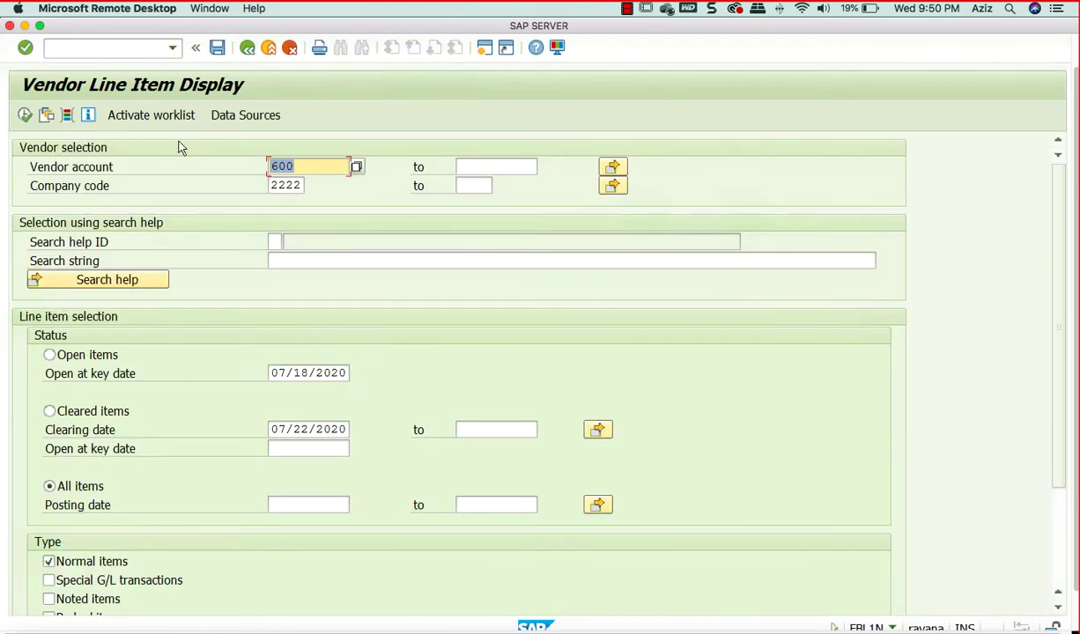
click(49, 355)
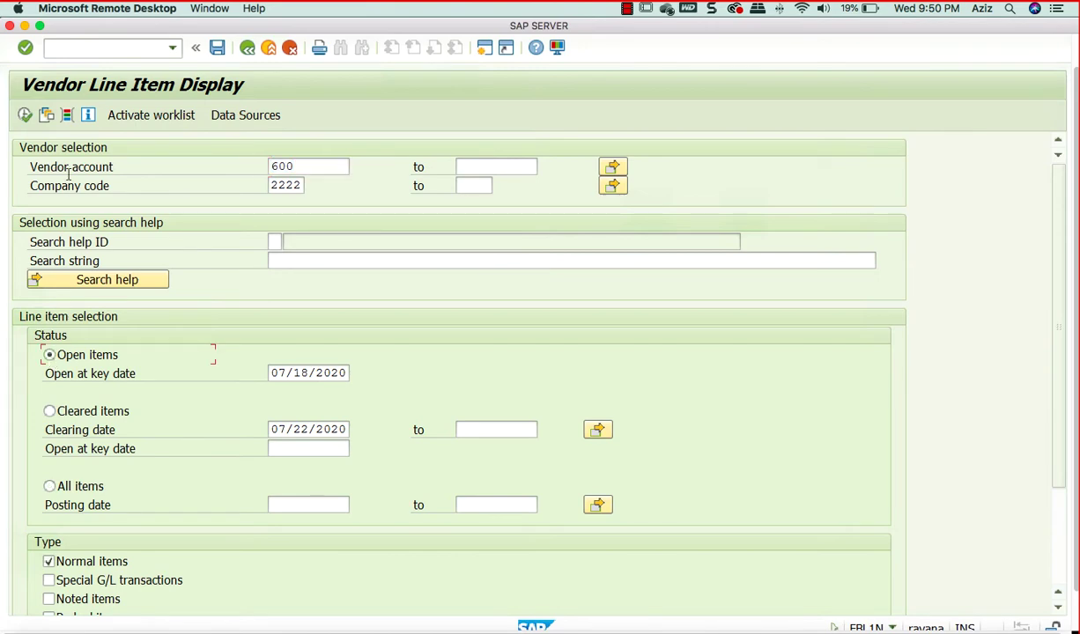
click(26, 115)
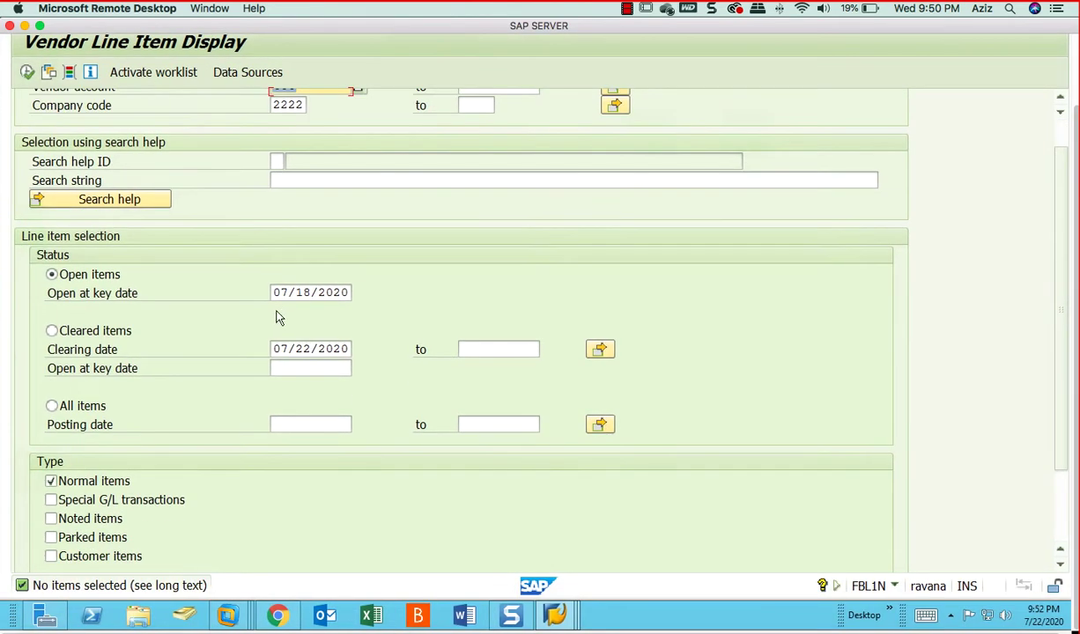
Step: Select Cleared items, replace the clearing date with 07/18/2020 and run the report
click(52, 330)
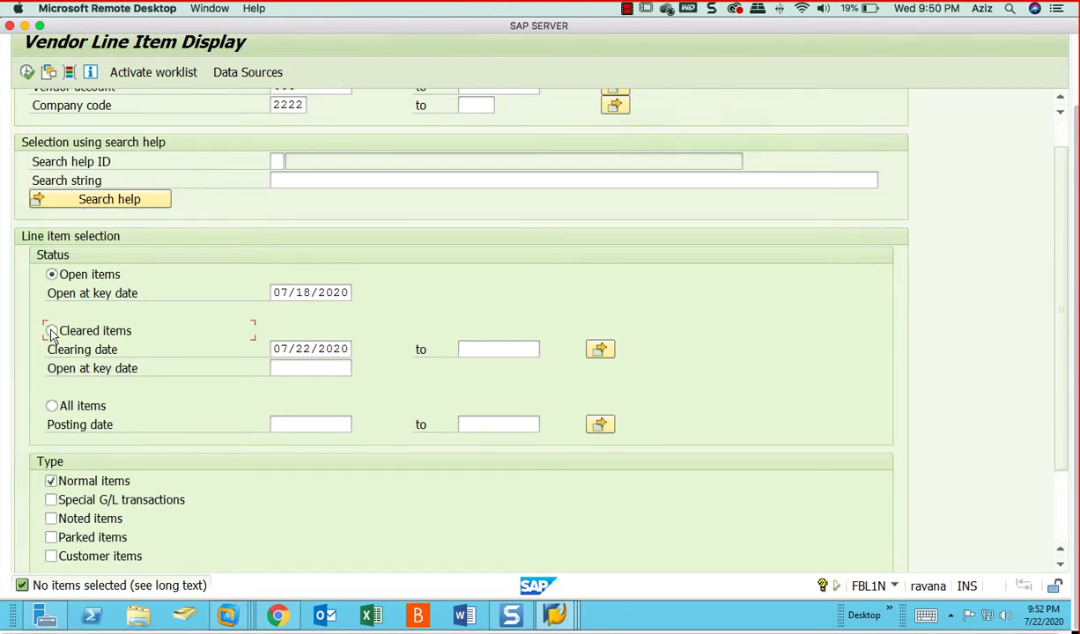
click(348, 348)
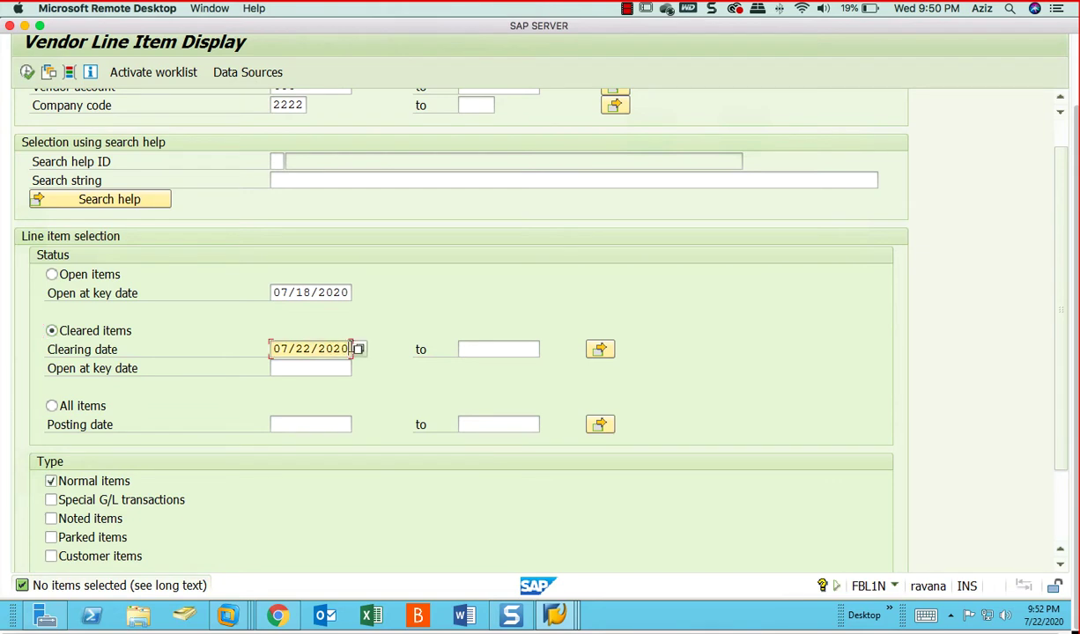
key(BackSpace)
key(BackSpace)
key(BackSpace)
key(BackSpace)
key(BackSpace)
key(BackSpace)
key(BackSpace)
key(BackSpace)
key(BackSpace)
key(BackSpace)
click(359, 349)
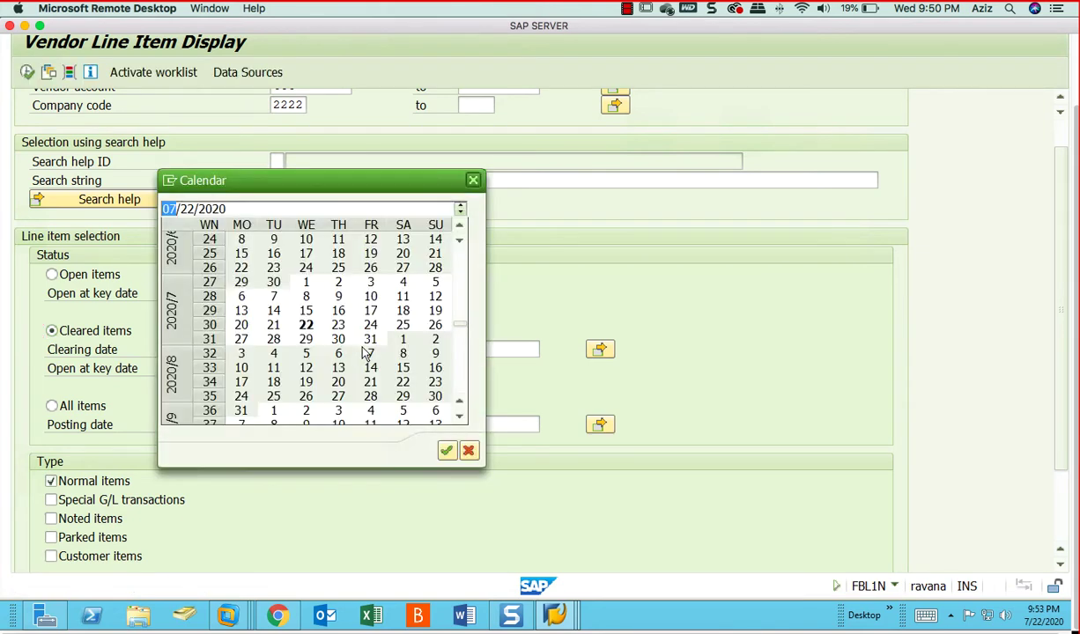
double_click(403, 310)
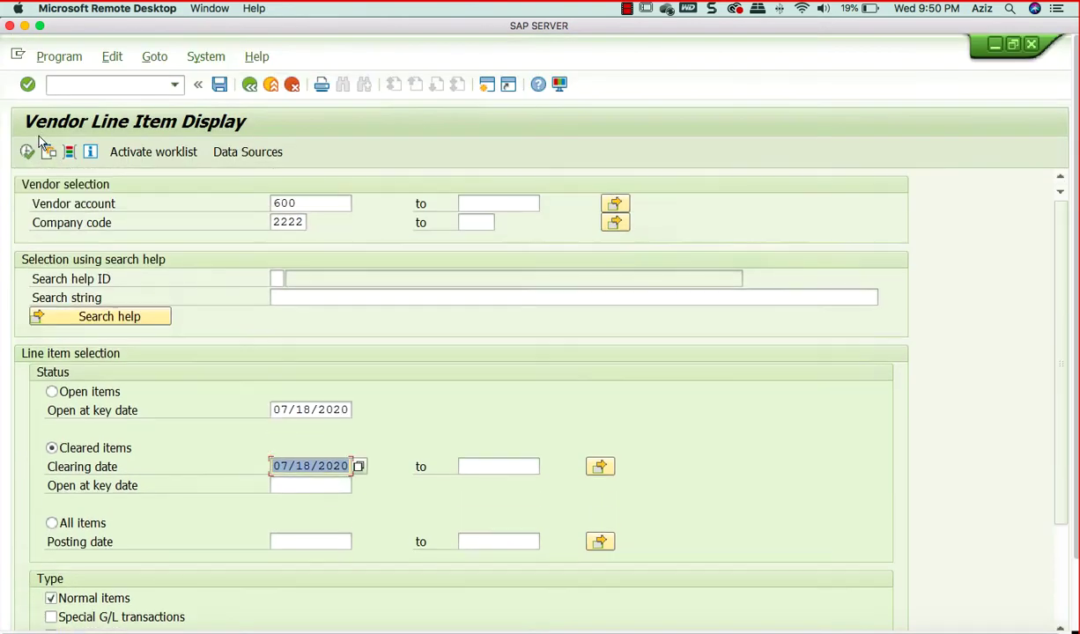
click(27, 151)
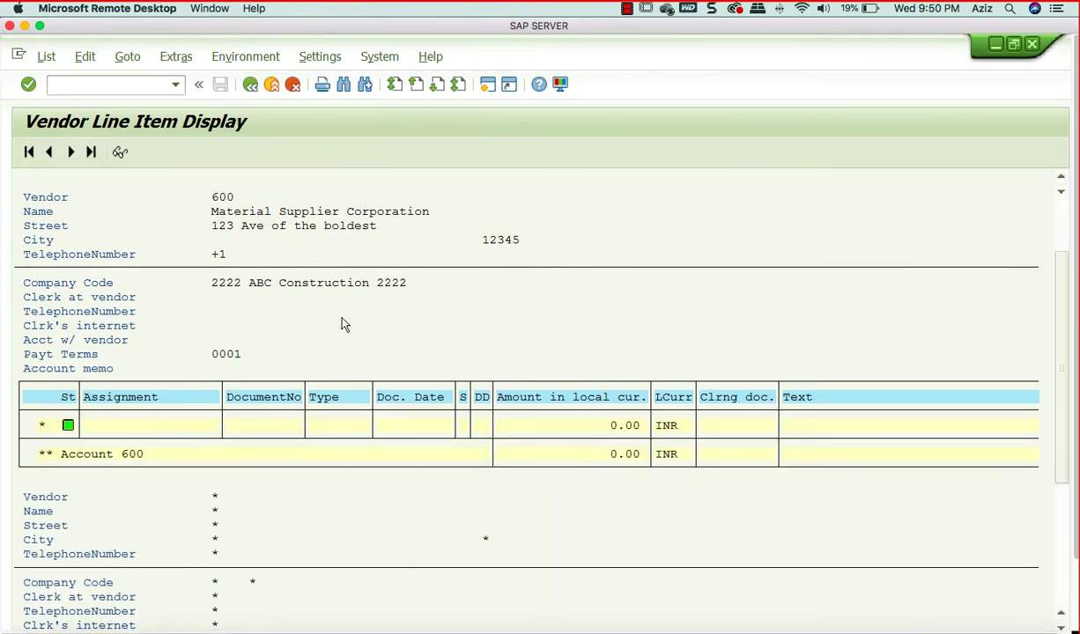
Step: Leave the vendor line item report and start vendor invoice entry with transaction F-43
key(F3)
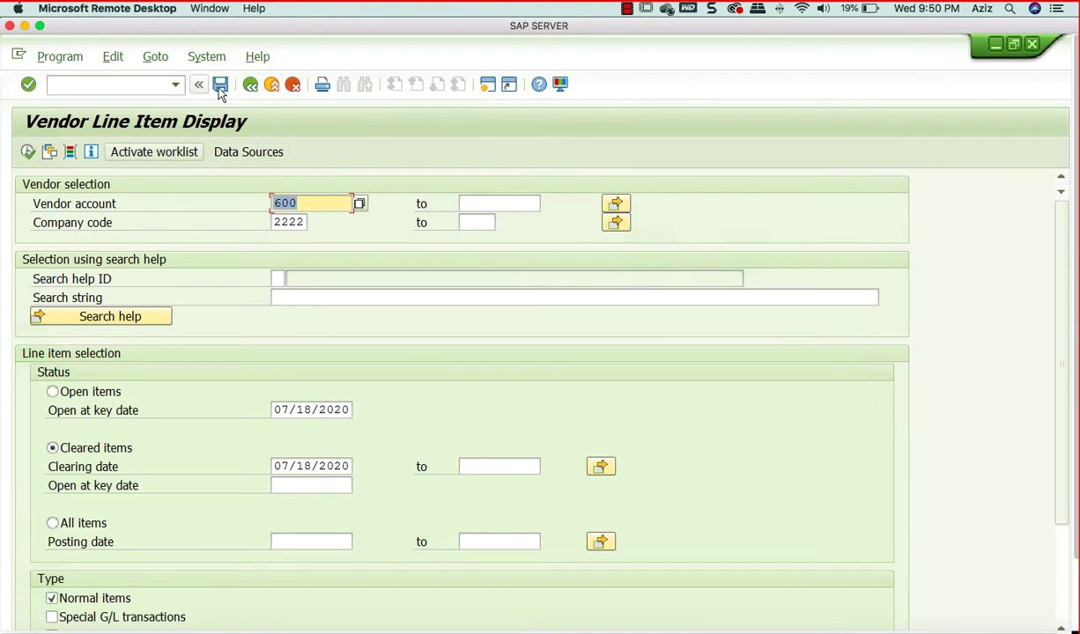
click(250, 84)
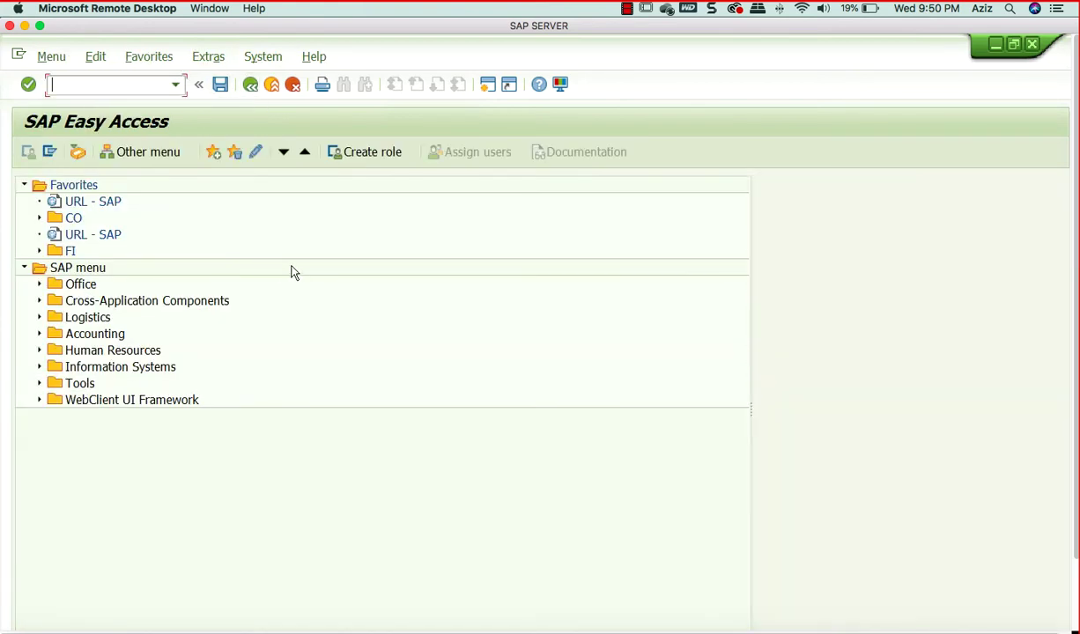
click(177, 85)
text(/n)
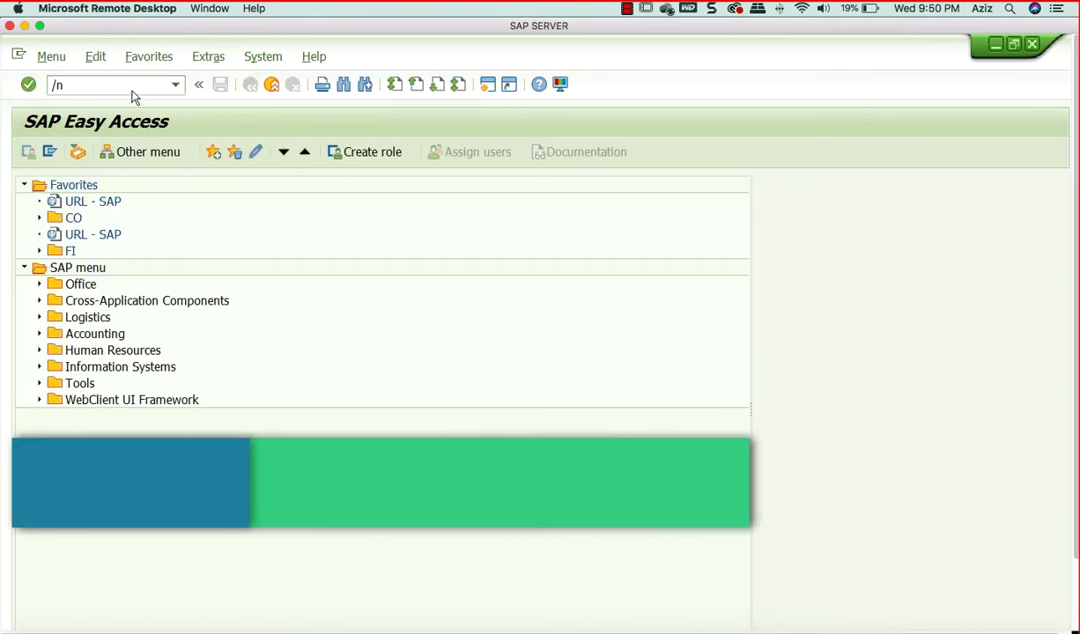
key(Return)
text(f-)
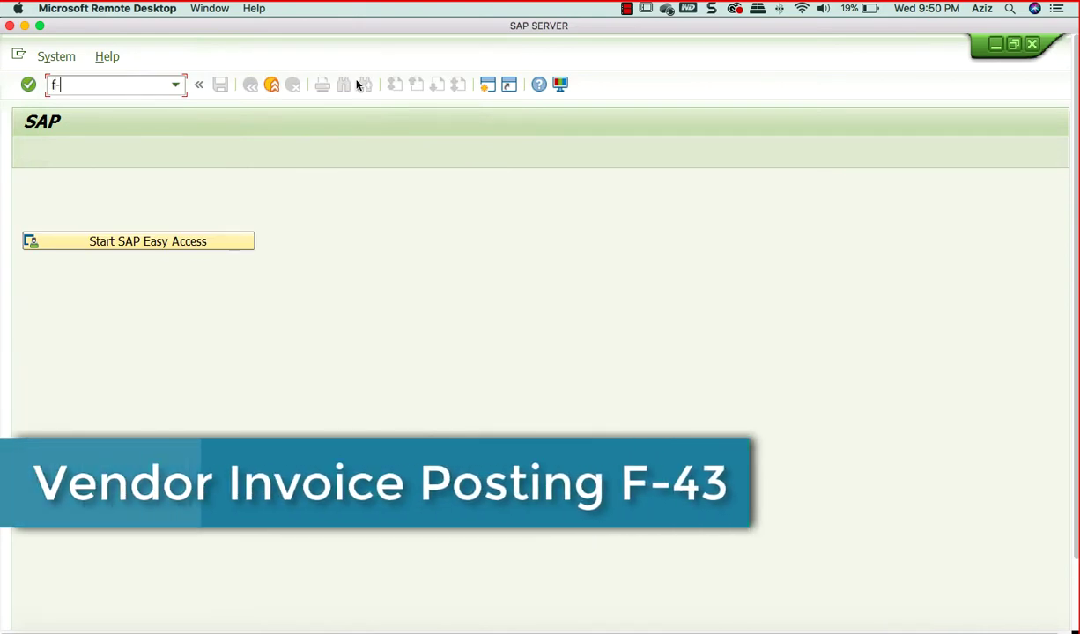
text(43)
key(Return)
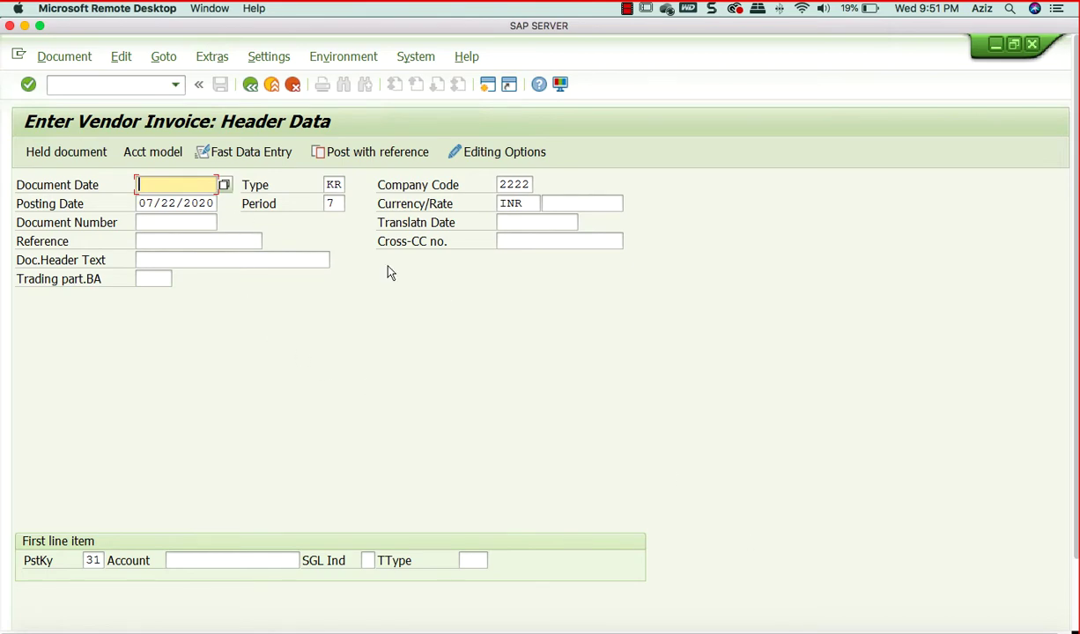
Step: Switch the remote desktop window to full screen and check the transaction code in the system information list
click(39, 26)
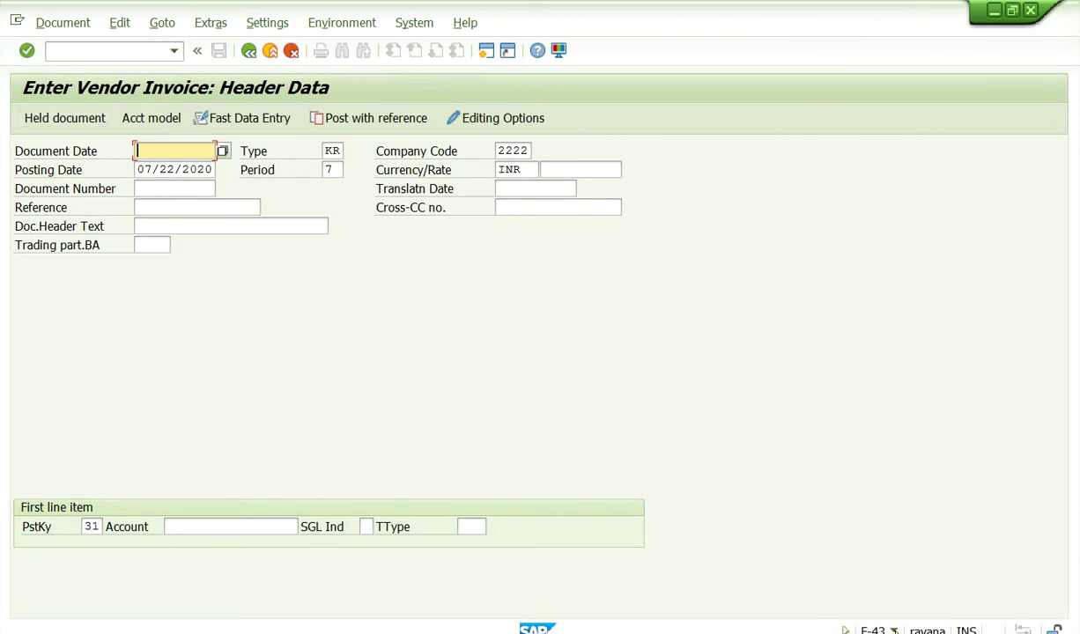
click(893, 631)
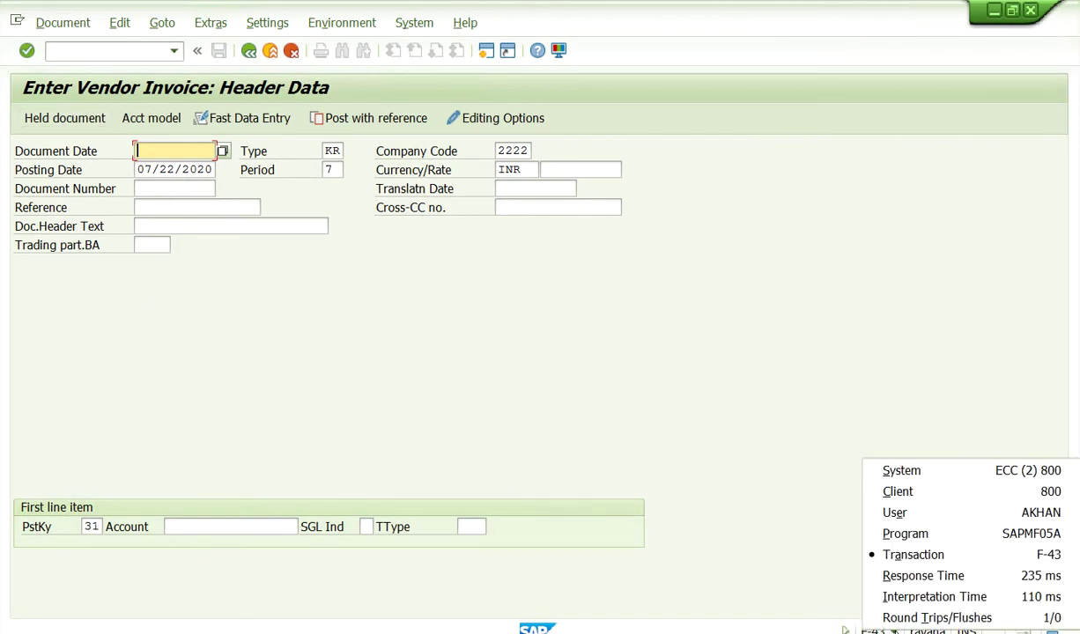
click(950, 563)
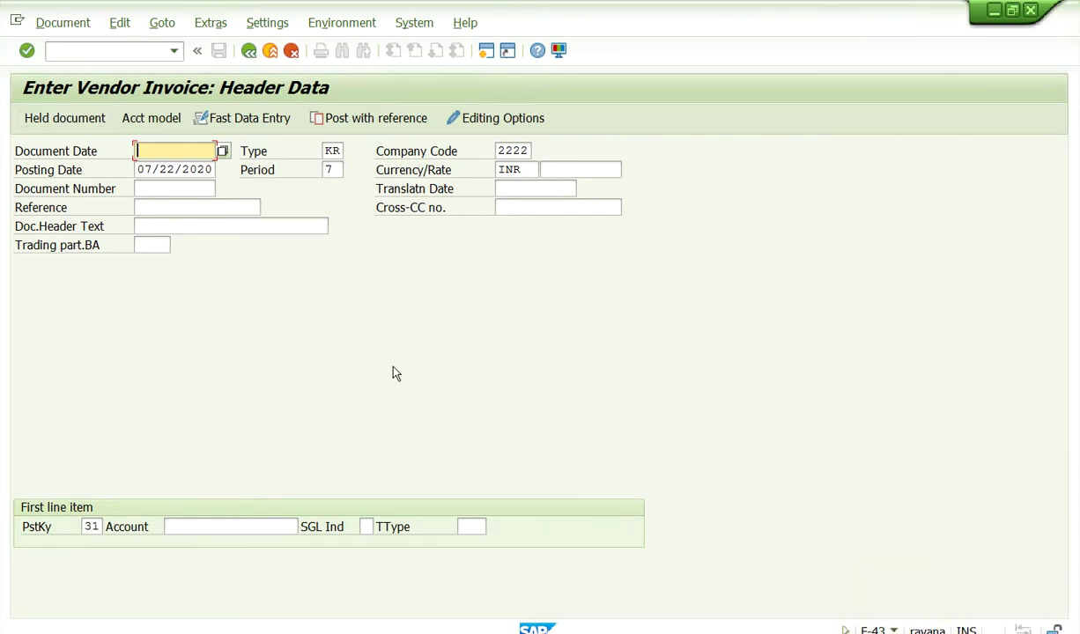
Step: Set the vendor invoice's document date to 07/21/2020 from the calendar
click(162, 147)
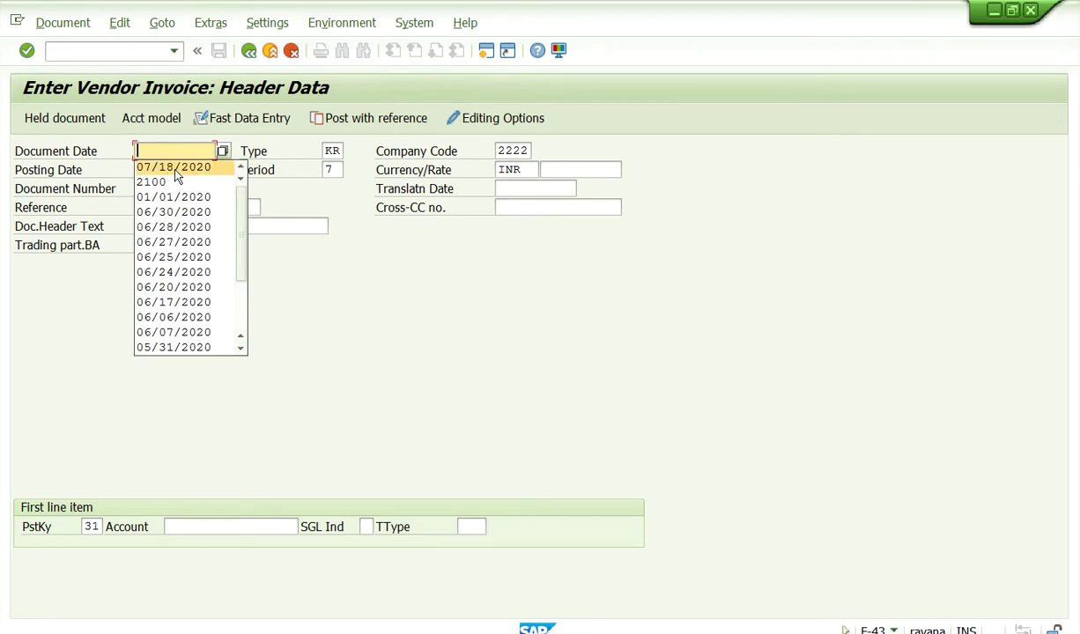
click(224, 152)
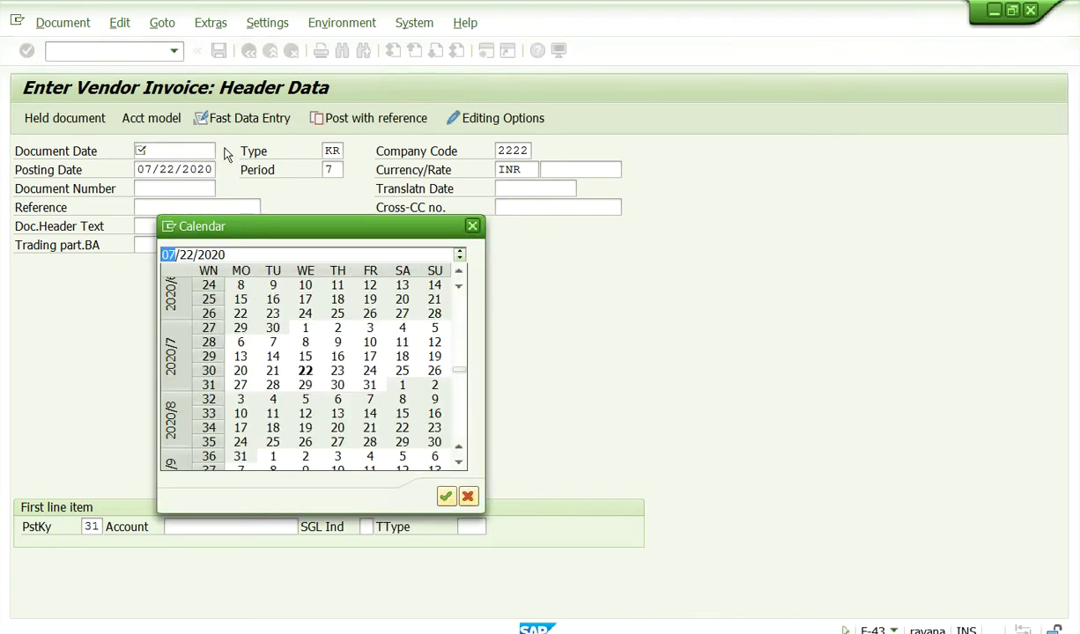
double_click(273, 371)
click(190, 153)
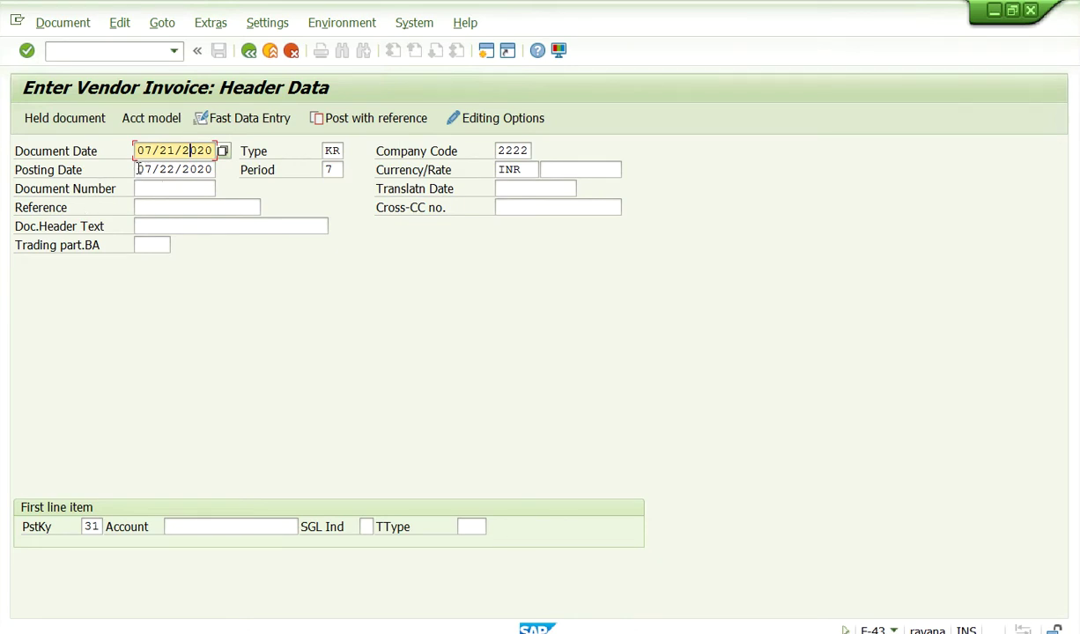
Step: Examine the posting date, period, company code and currency in the invoice header
drag(139, 169, 218, 169)
click(185, 167)
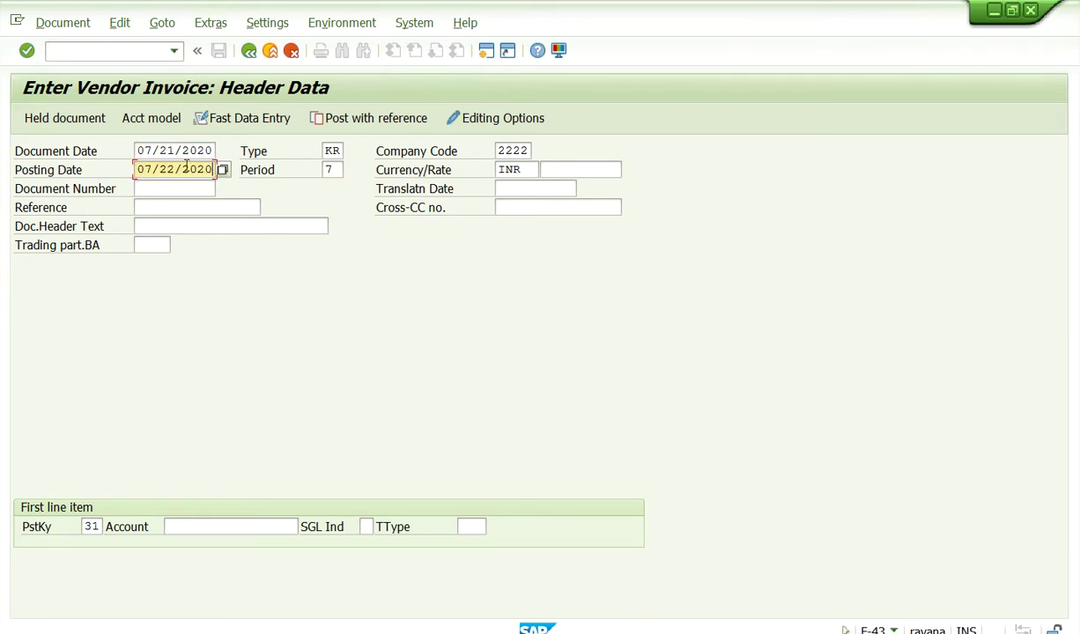
drag(139, 166, 221, 168)
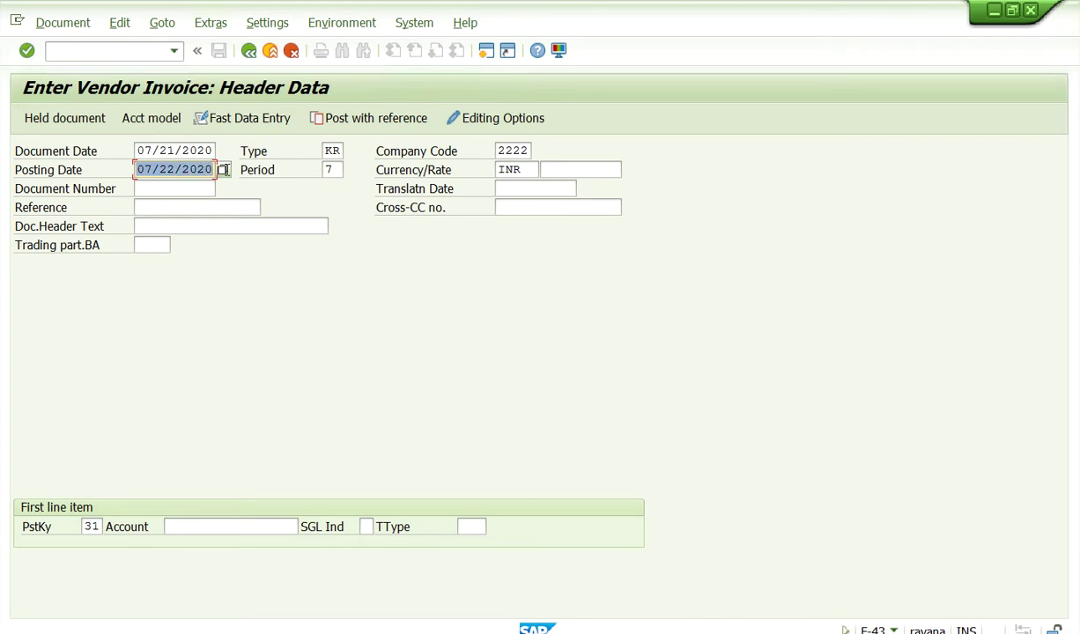
click(327, 168)
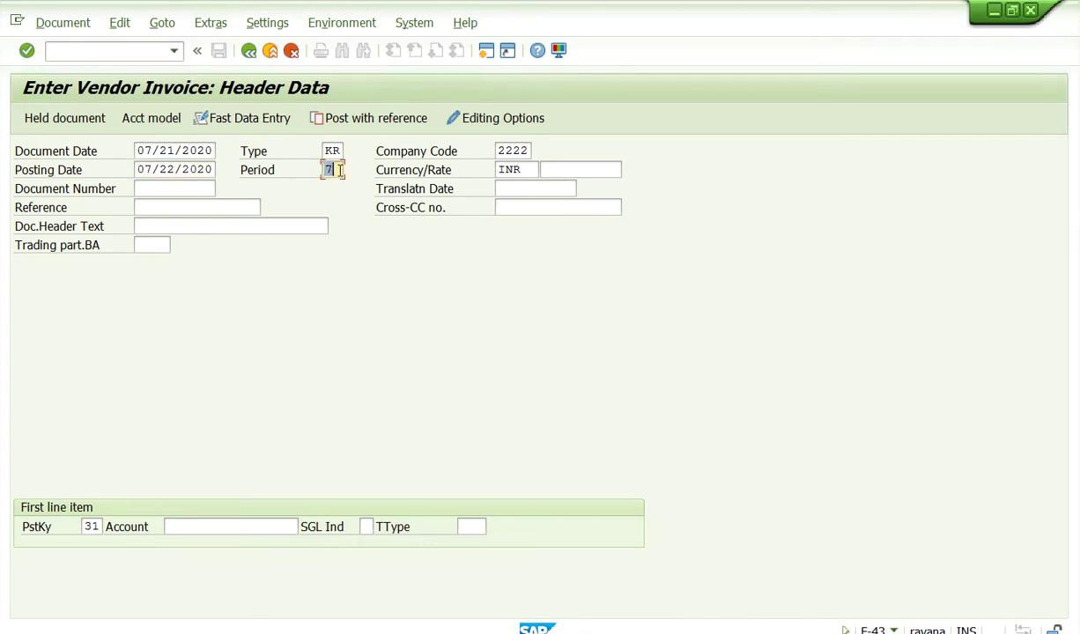
drag(497, 152, 523, 152)
click(501, 167)
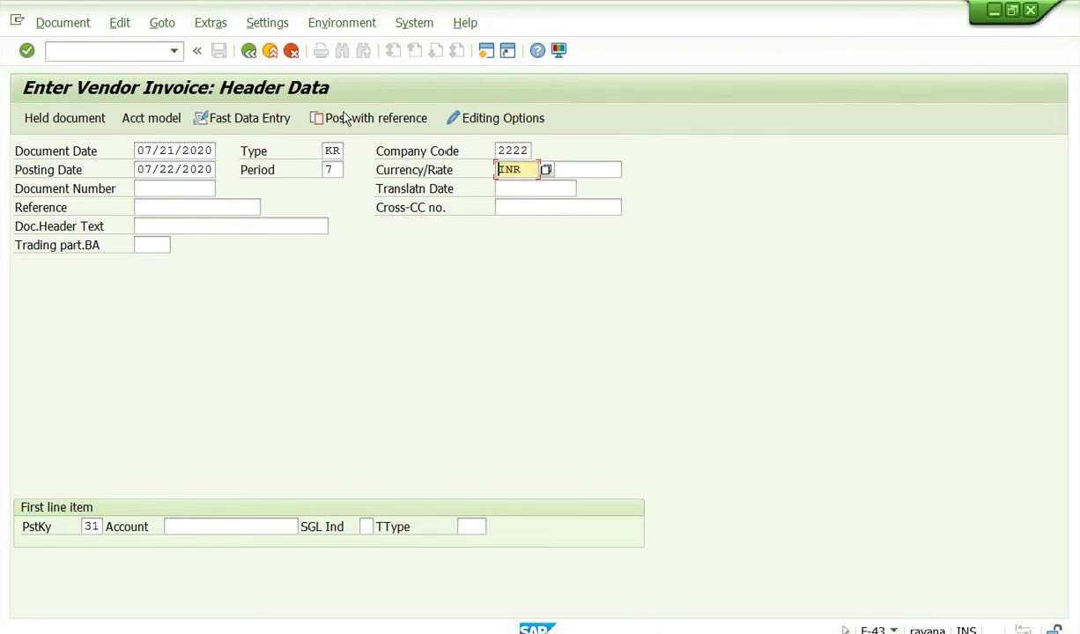
Step: Check the invoice's document type and look up posting key 31 among the available posting keys
click(325, 151)
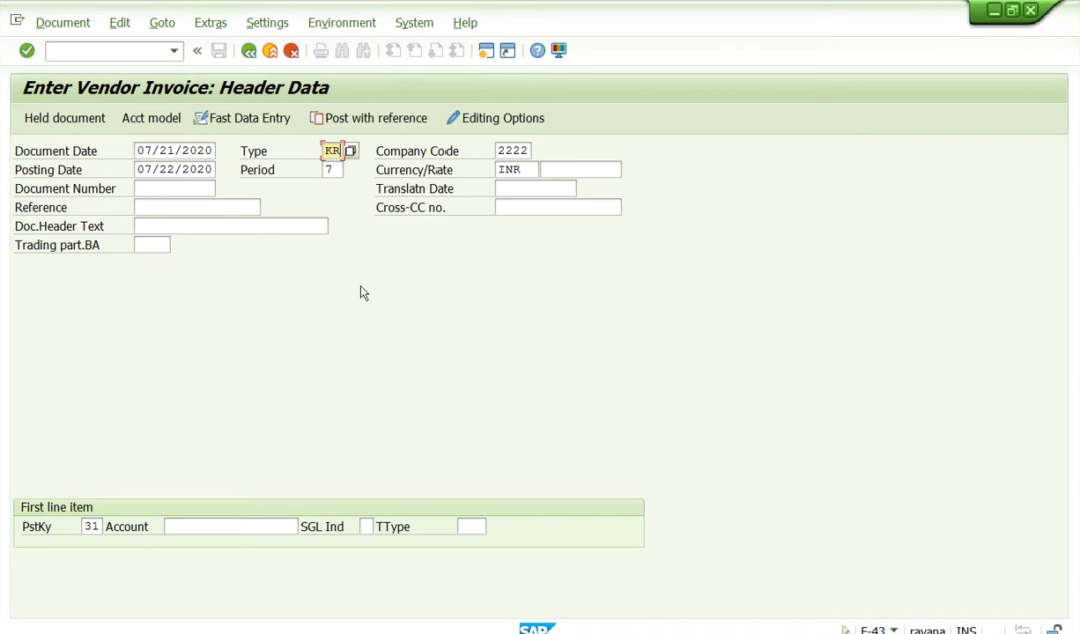
click(86, 527)
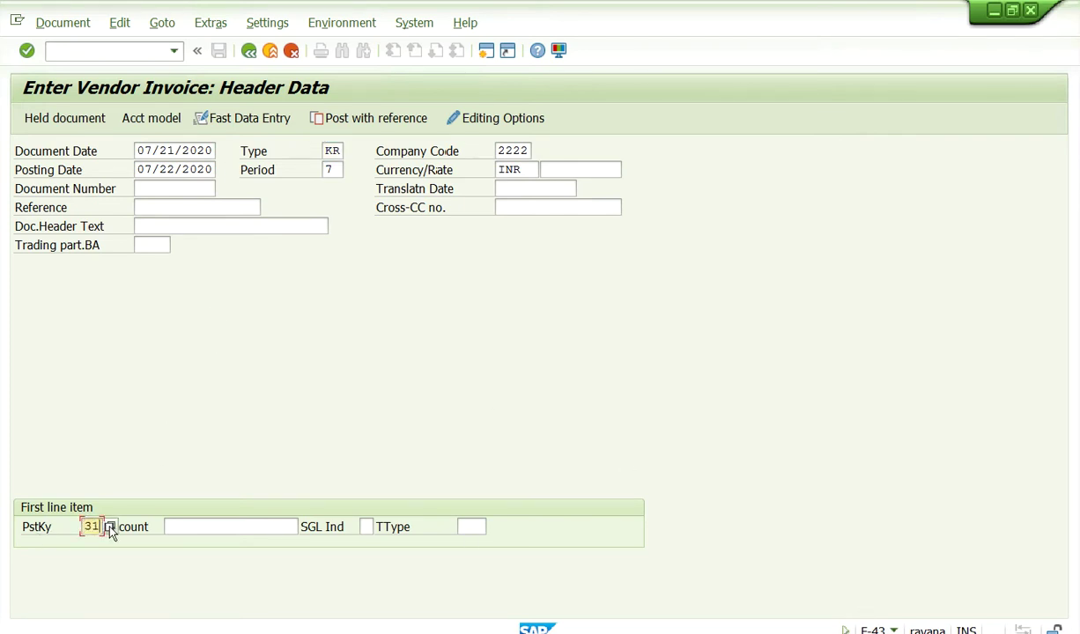
key(F4)
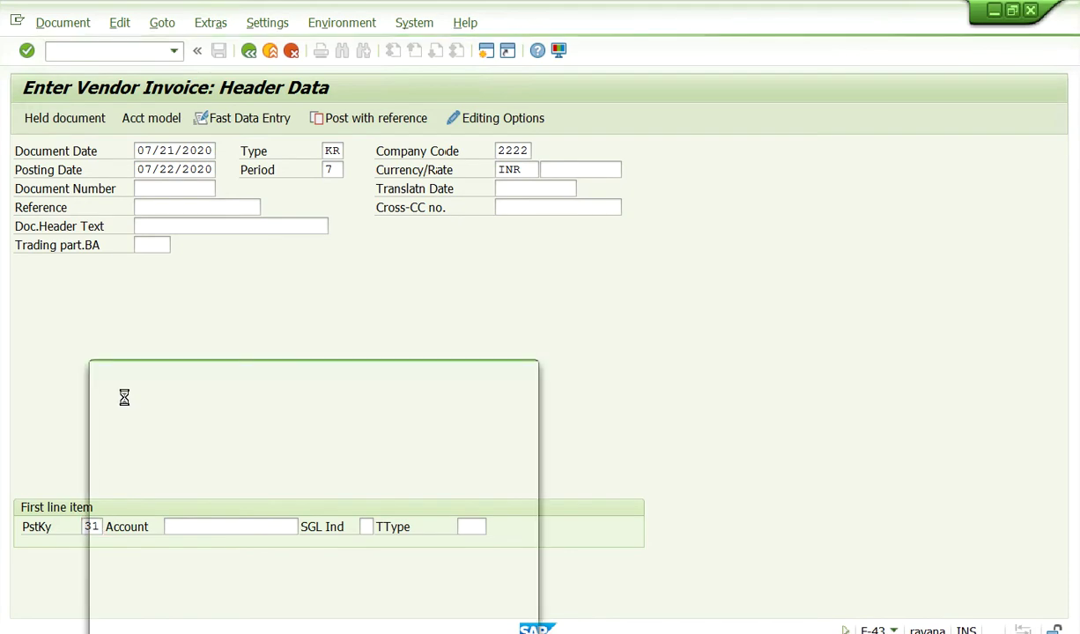
scroll(121, 516, down, 5)
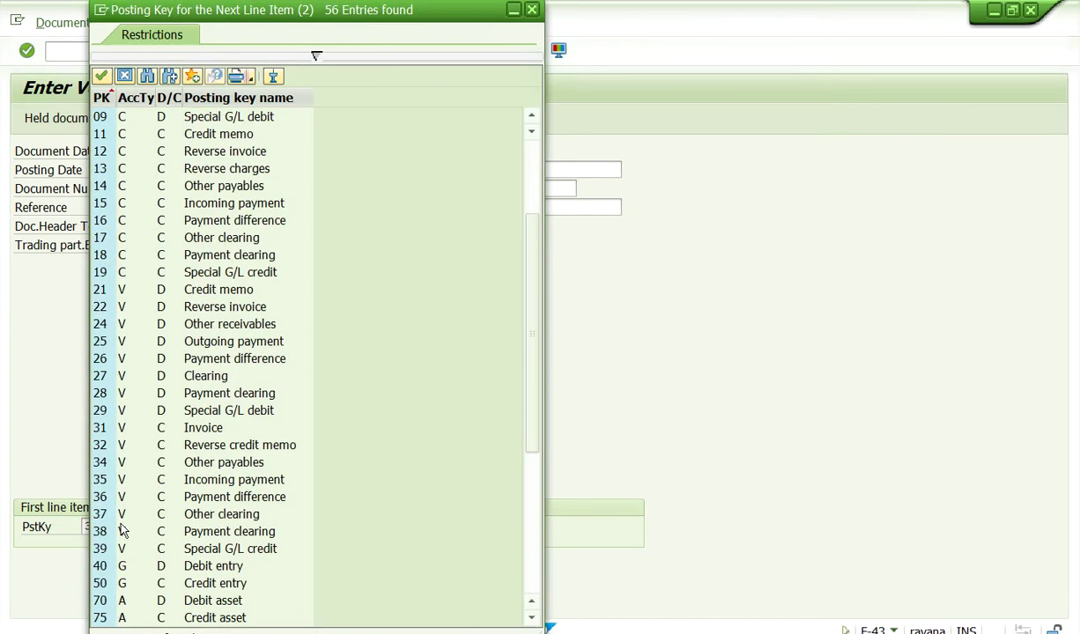
click(104, 324)
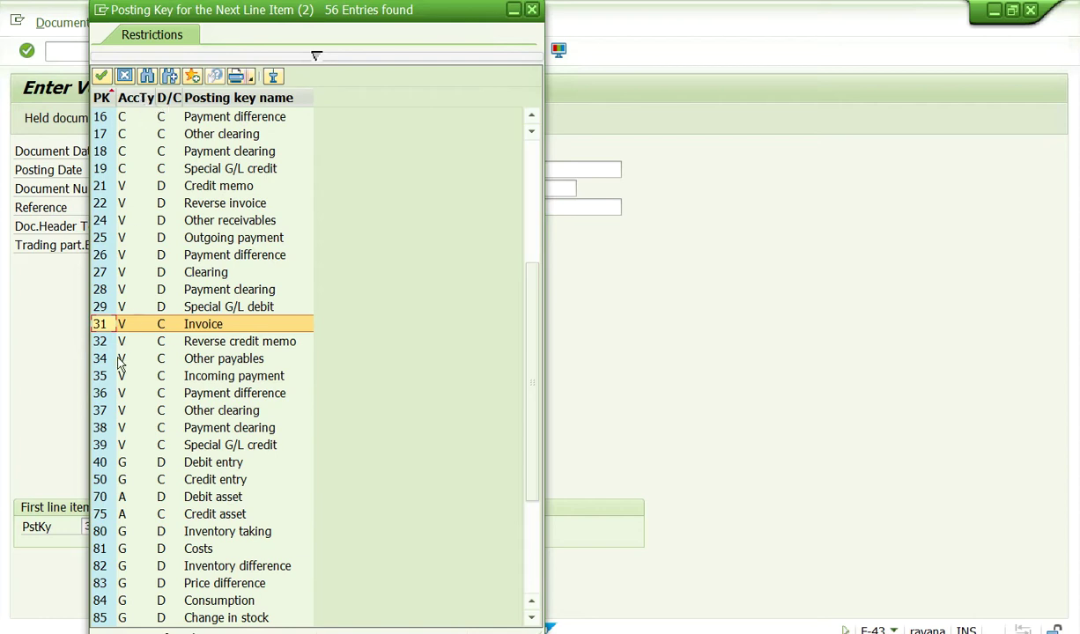
click(531, 10)
Step: Enter Material Supplier Corporation's vendor account for the first line item, with amount 2500 INR and business area 2222
click(255, 526)
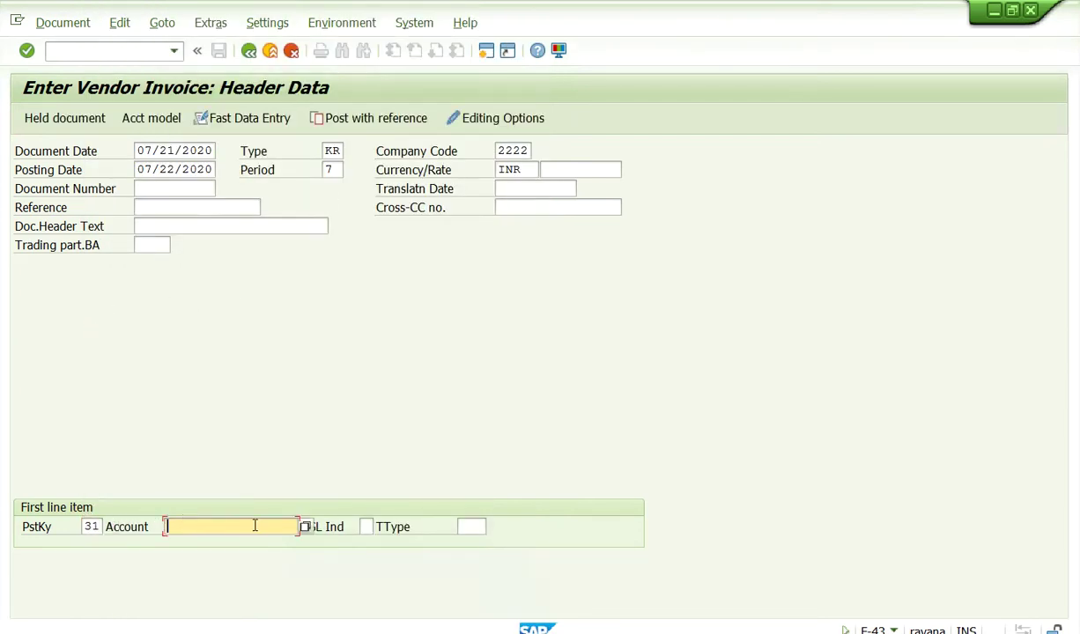
text(600)
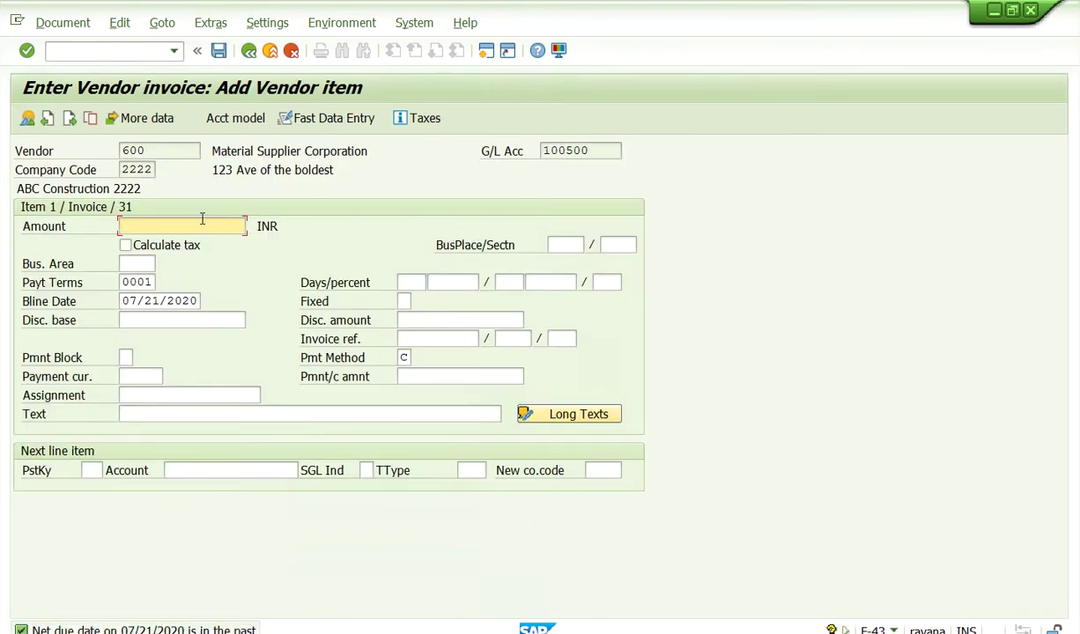
text(2500)
click(149, 264)
text(2222)
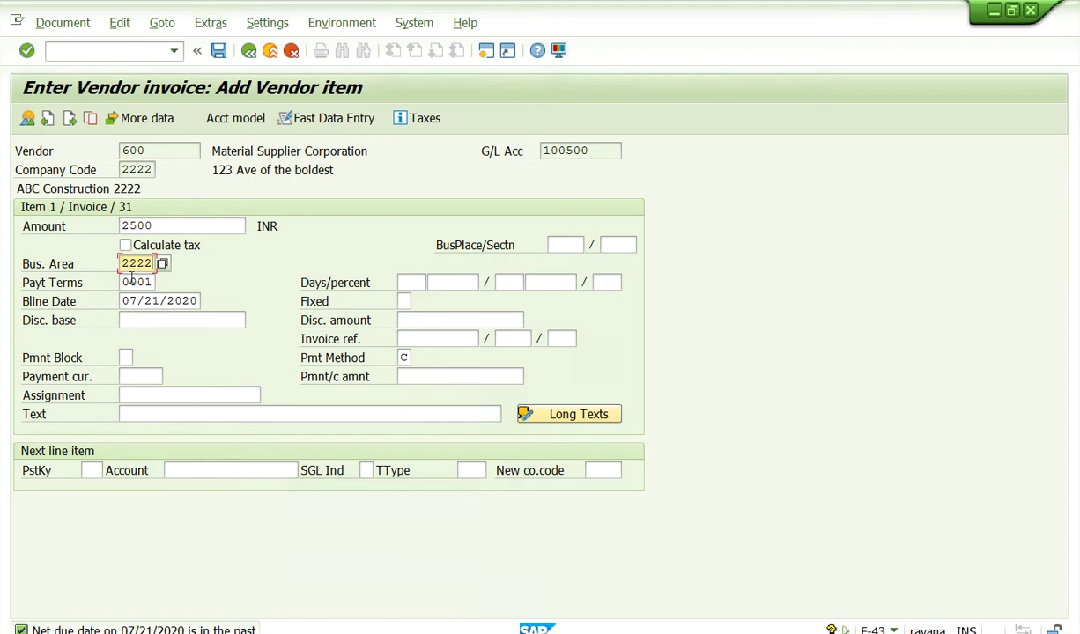
Step: Check the vendor item's payment terms and baseline date, and set its text to Vendor Invoice
drag(121, 282, 191, 279)
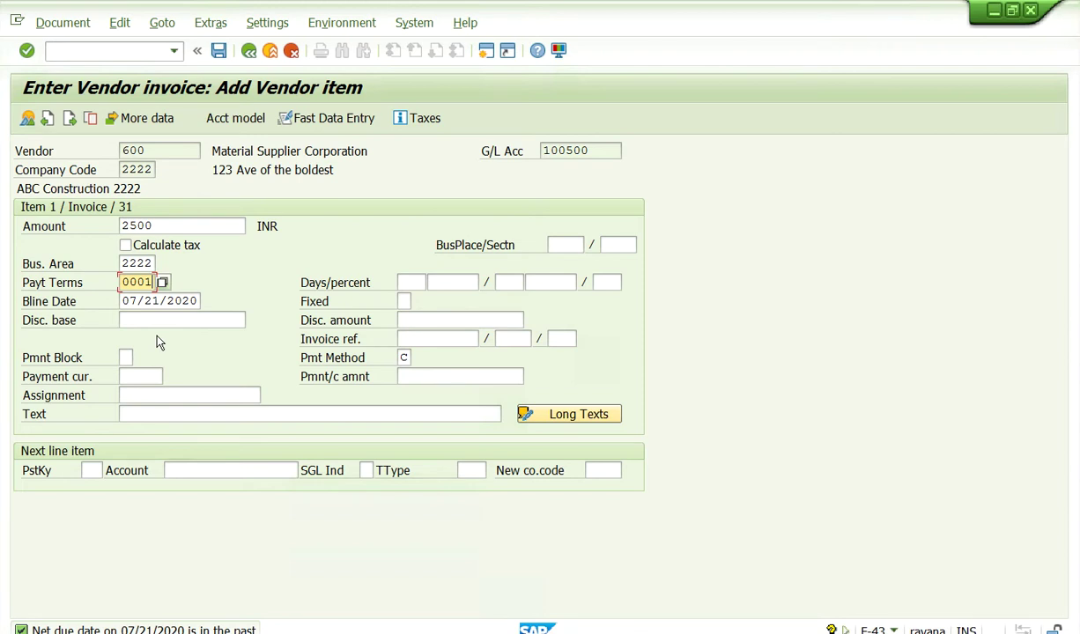
drag(122, 300, 222, 300)
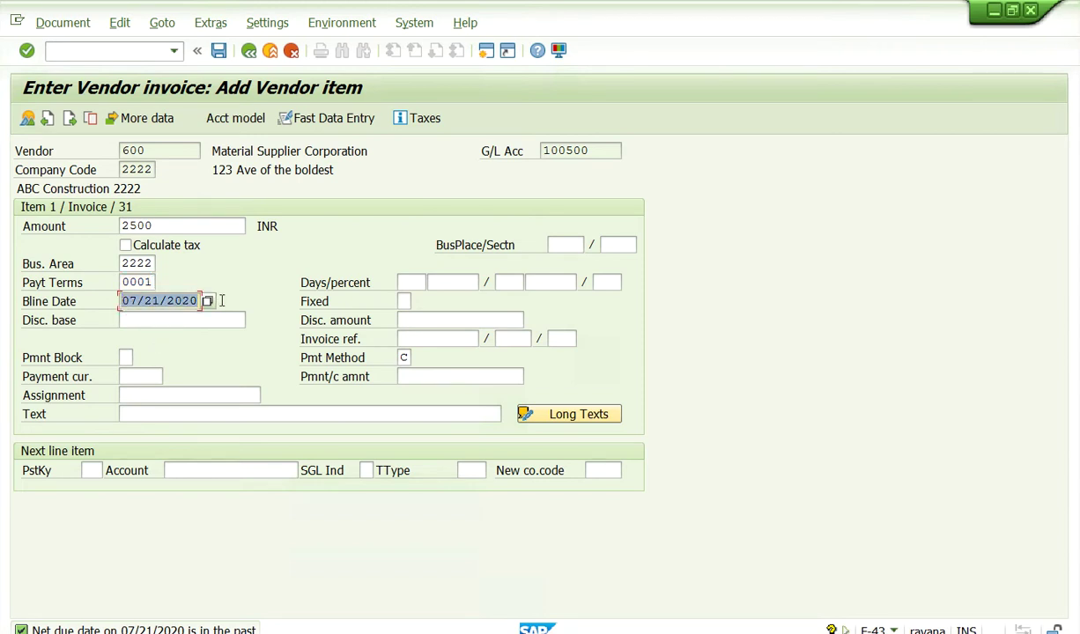
click(150, 411)
text(Vendor)
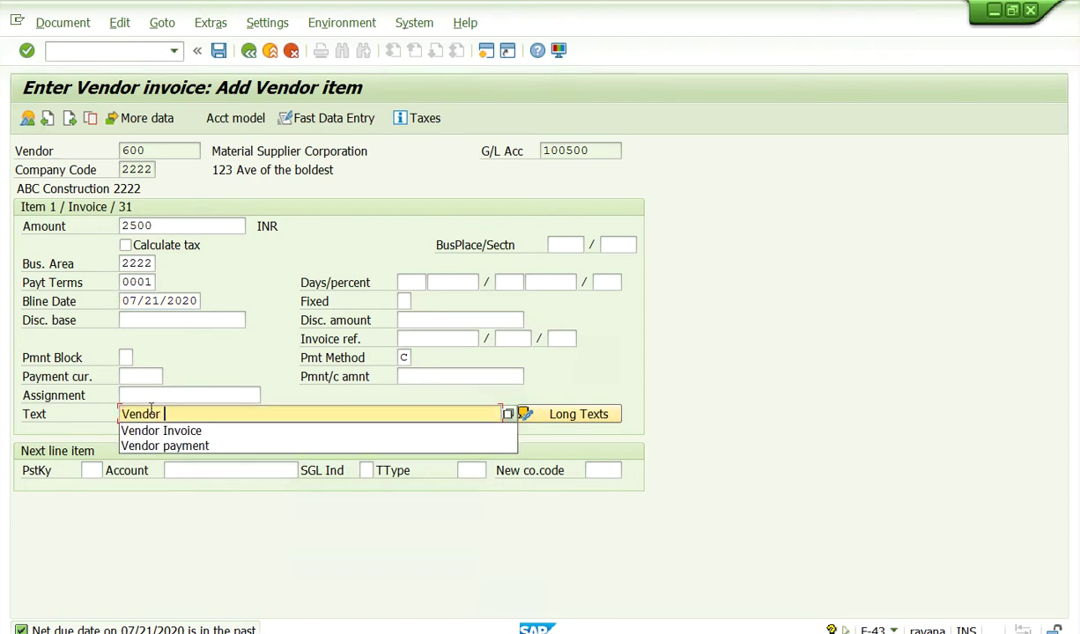
click(156, 430)
Step: Add a second line item with posting key 40 and the Inventory a/c G/L account of company code 2222
click(94, 472)
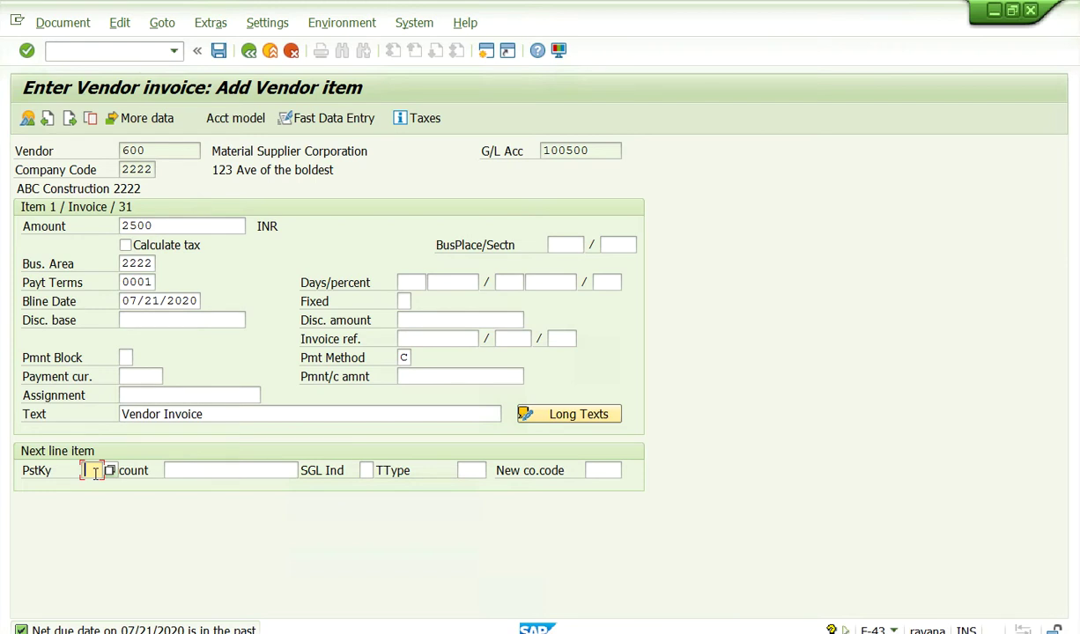
text(40)
key(Tab)
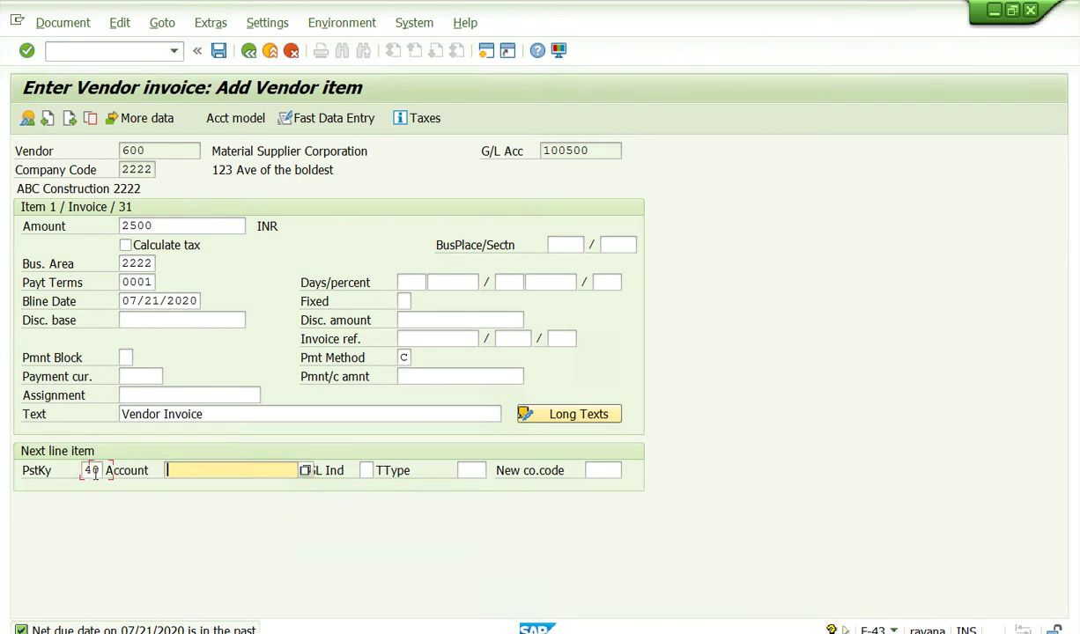
click(304, 471)
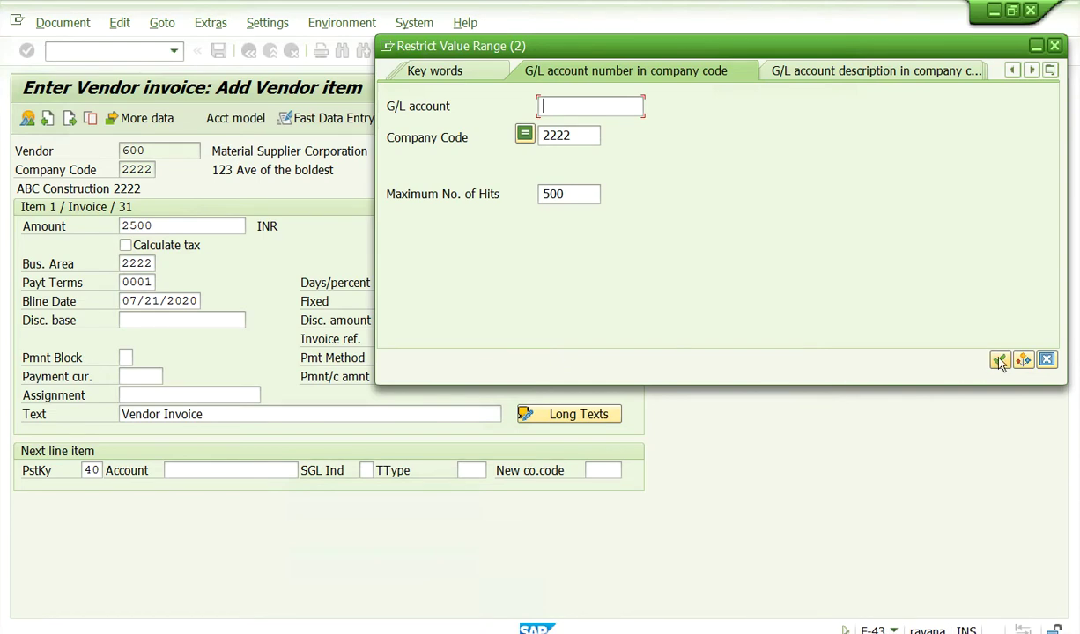
click(999, 360)
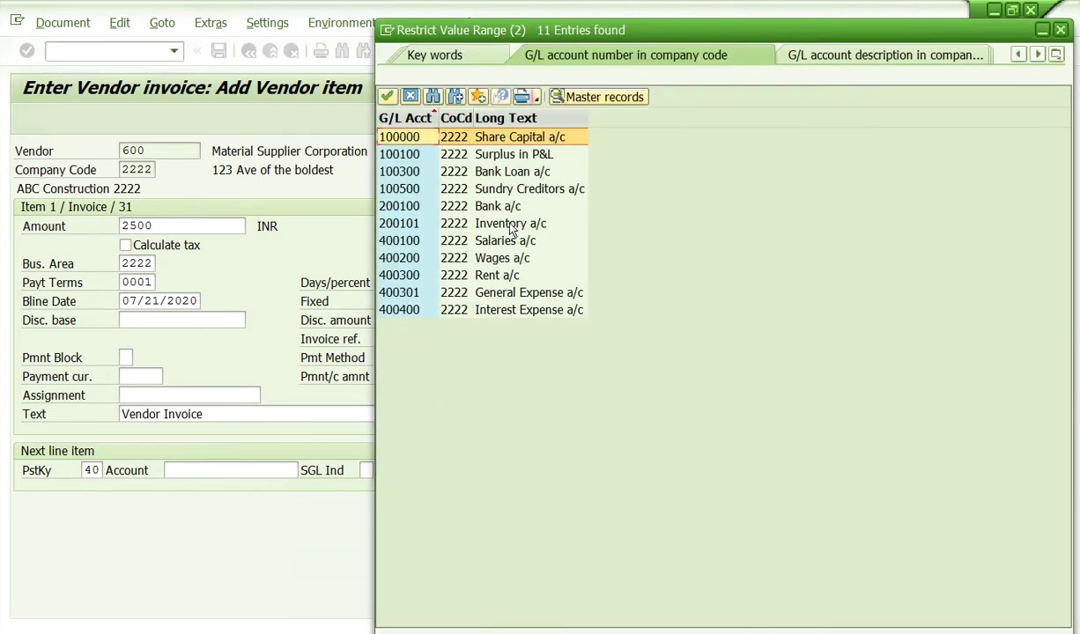
double_click(489, 188)
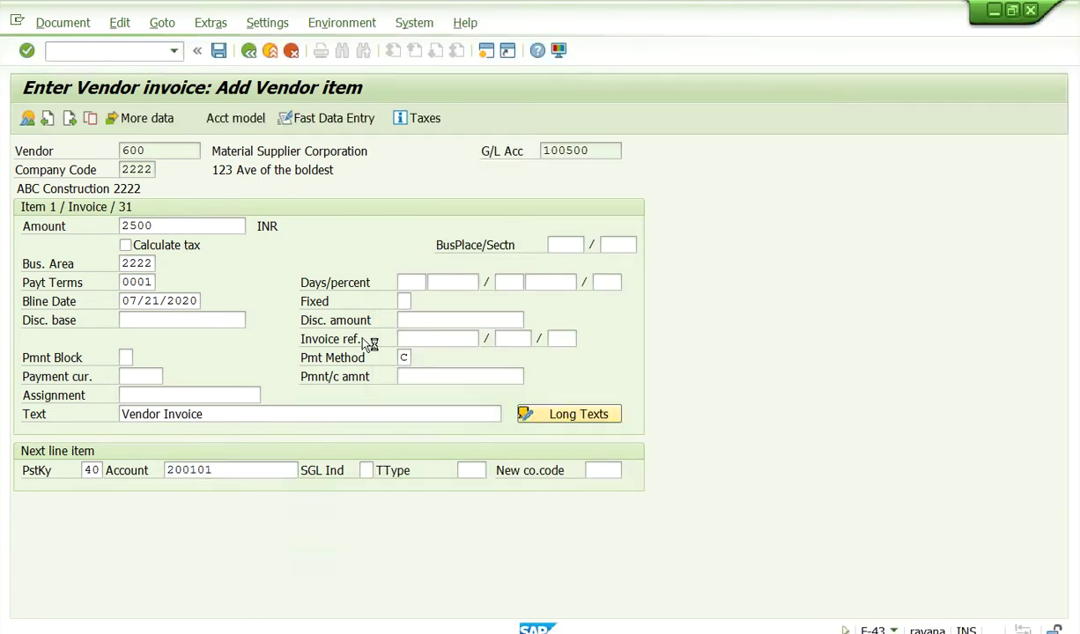
key(Return)
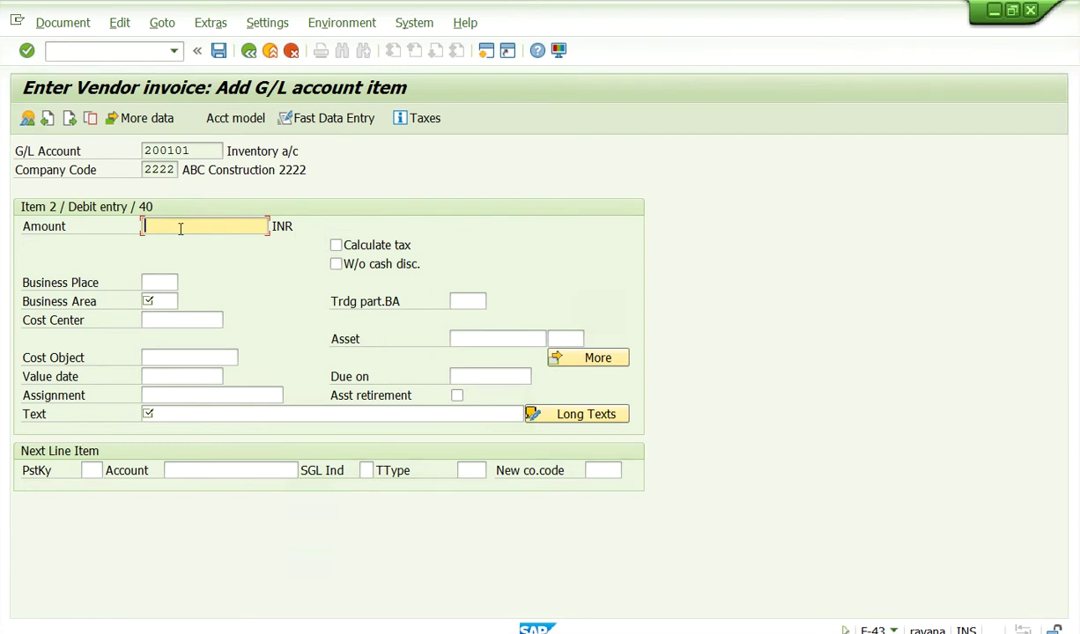
Step: Fill in the inventory debit item with amount 2500, business area 2222 and the text Vendor Invoice
text(2500)
click(149, 300)
text(2222)
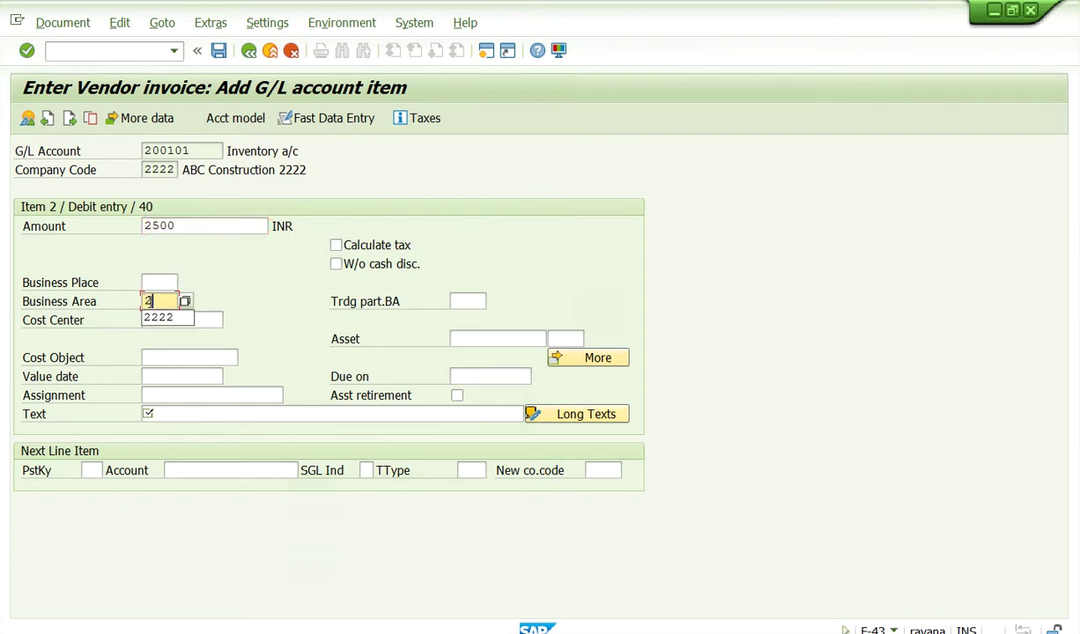
click(161, 414)
click(161, 414)
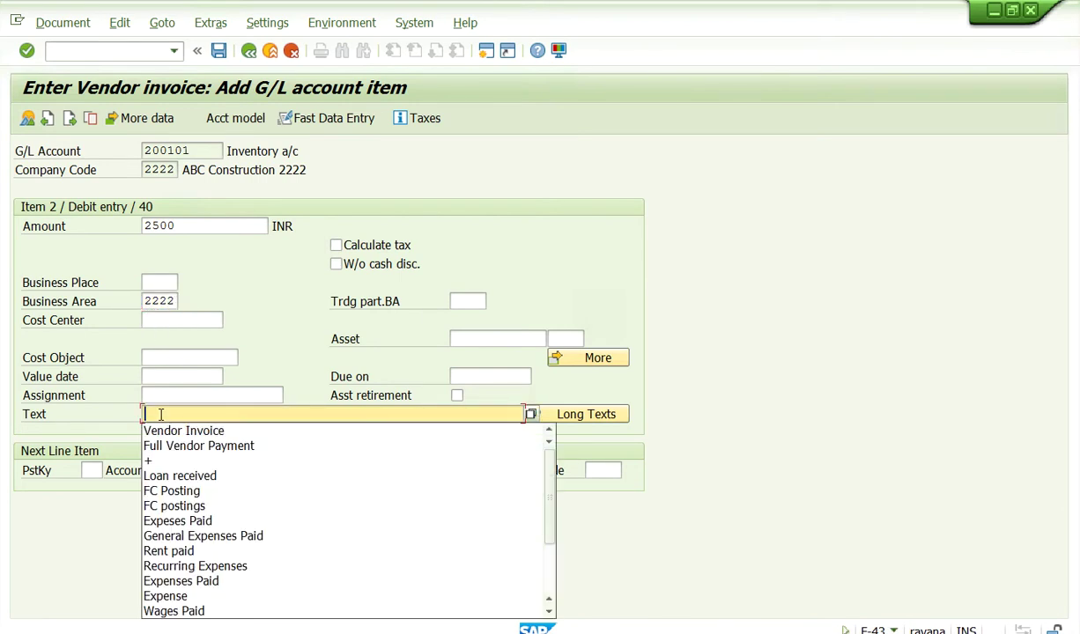
click(180, 431)
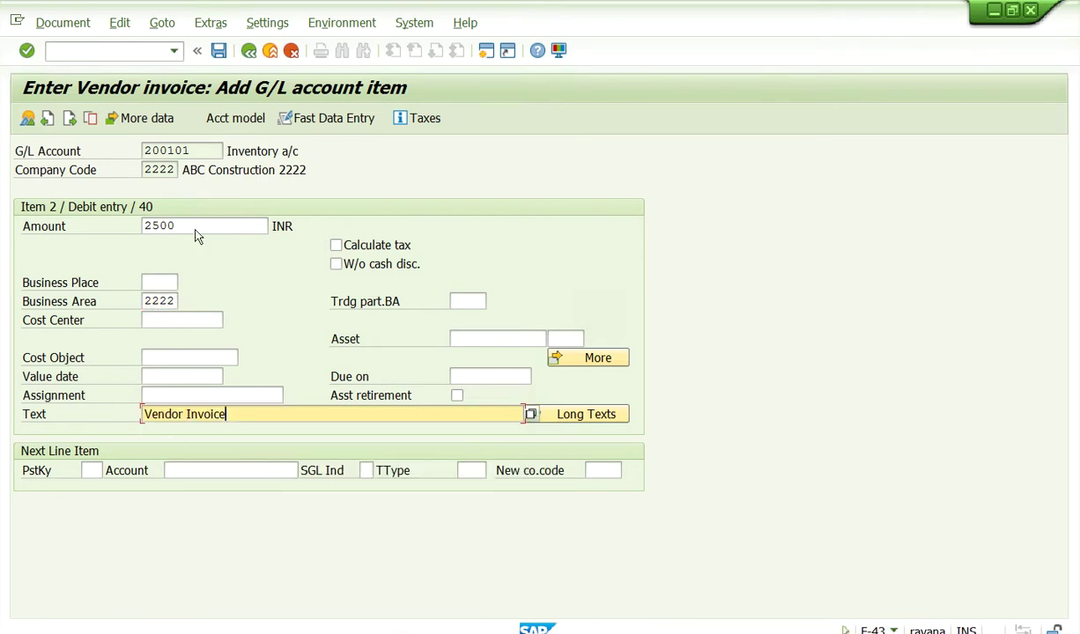
Step: Check the debit and credit totals and the balance in the document overview, and post the vendor invoice
click(28, 119)
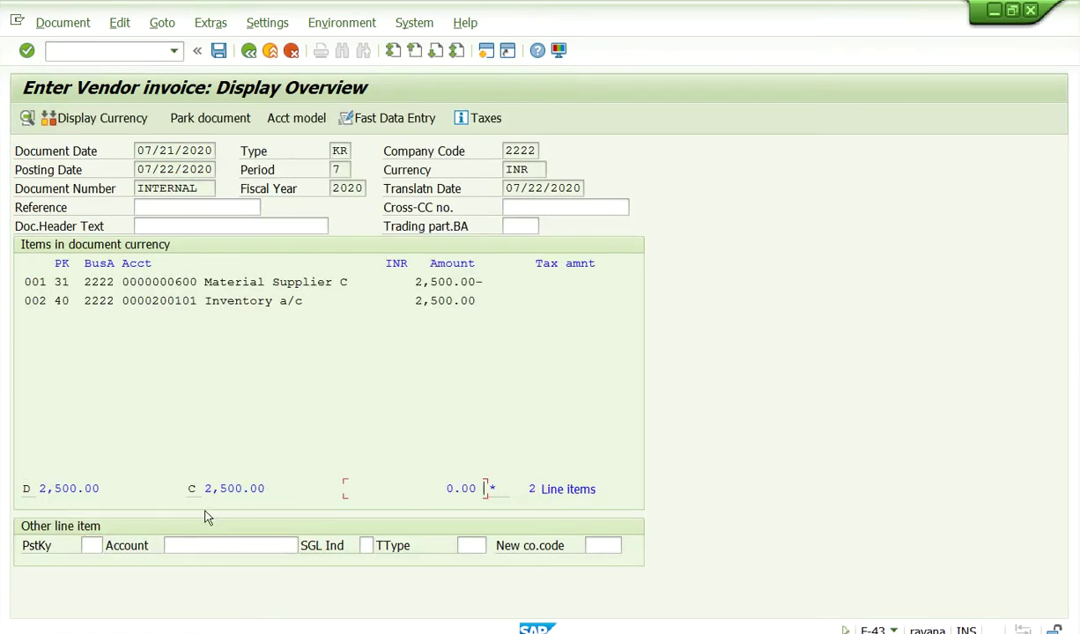
drag(282, 489, 126, 495)
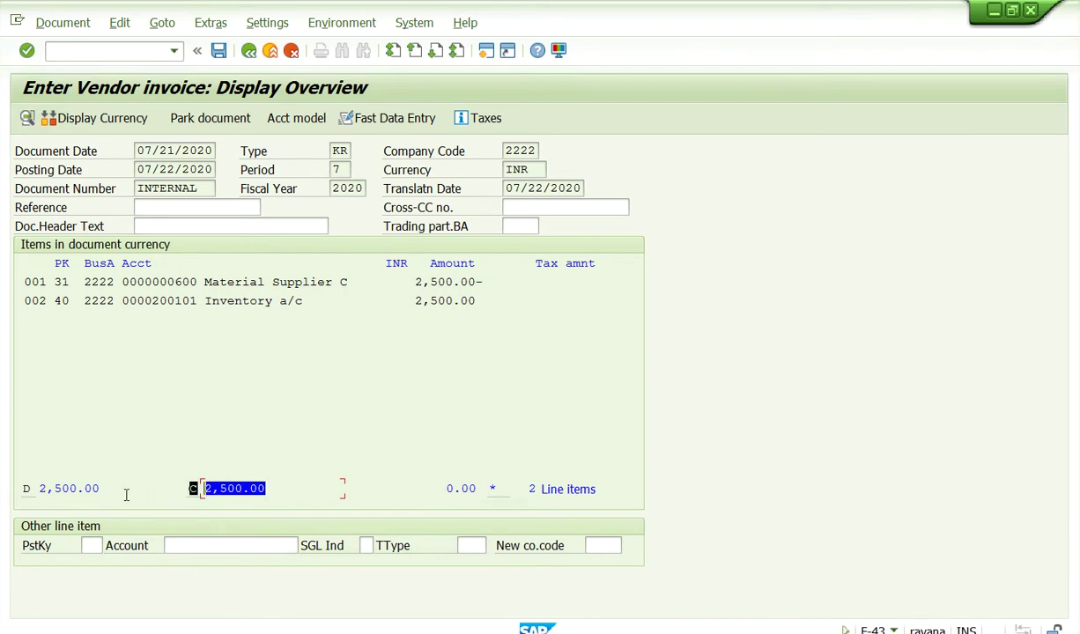
click(380, 282)
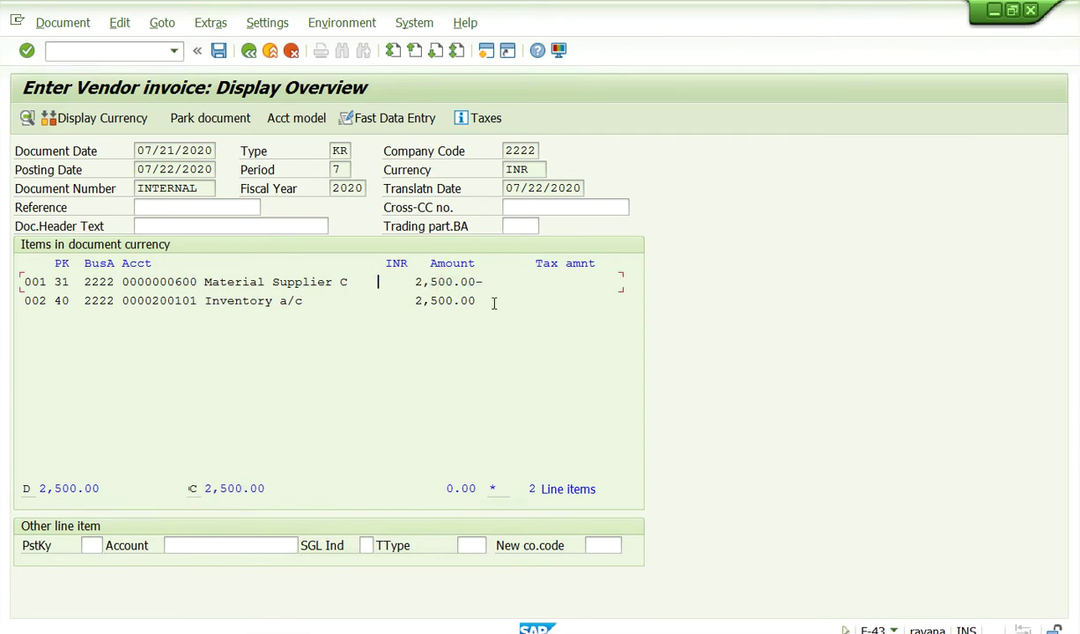
drag(436, 489, 467, 488)
click(478, 488)
drag(584, 490, 522, 490)
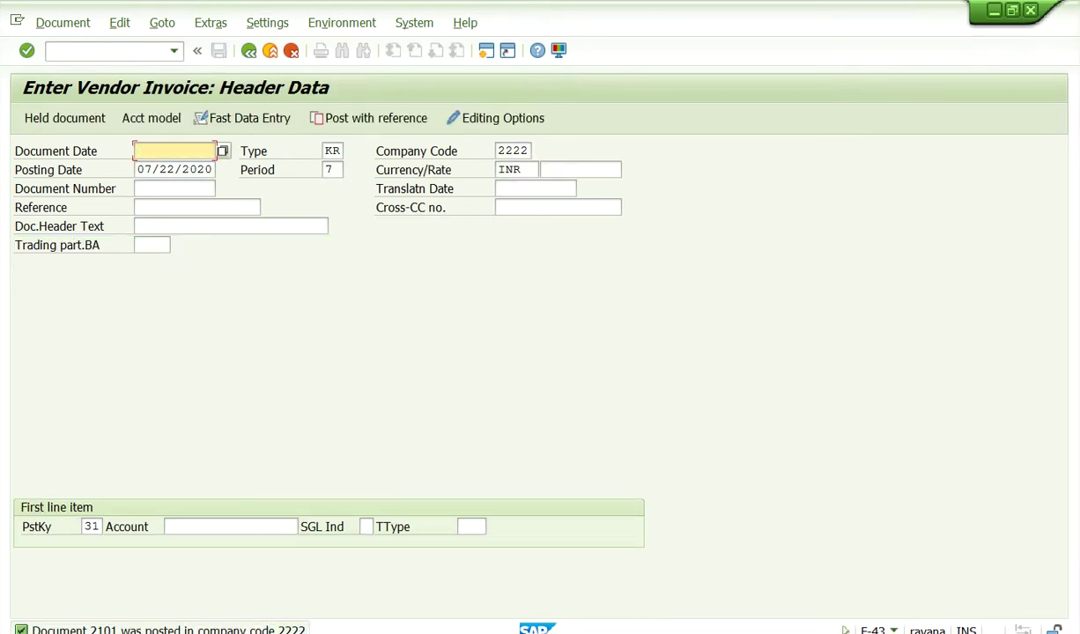
Step: Display the posted invoice document and examine its vendor and inventory line items, widening the Description column
click(62, 22)
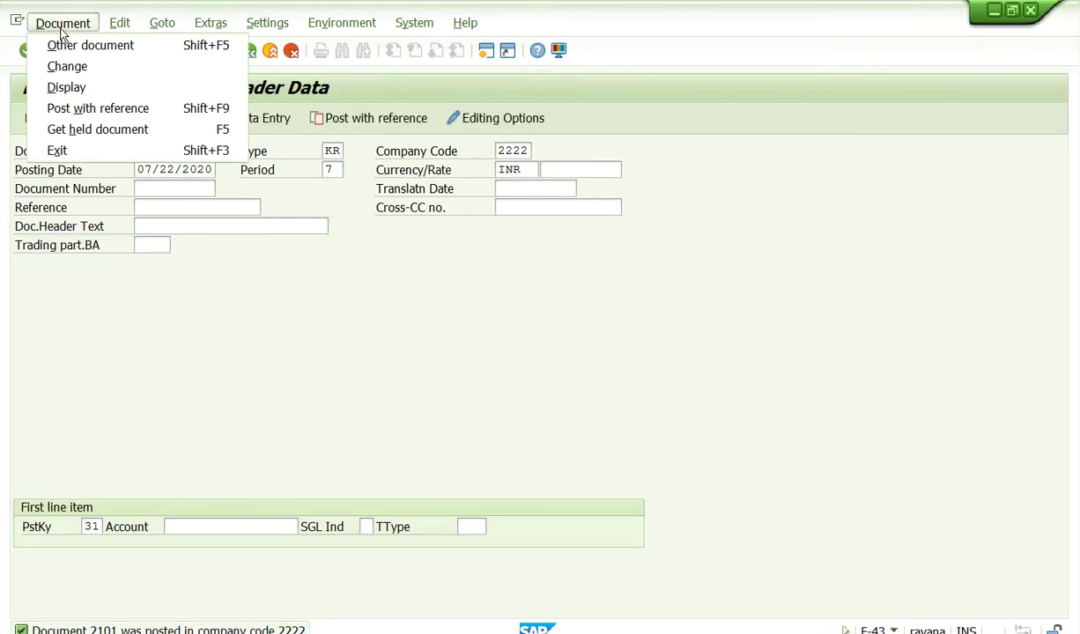
click(60, 88)
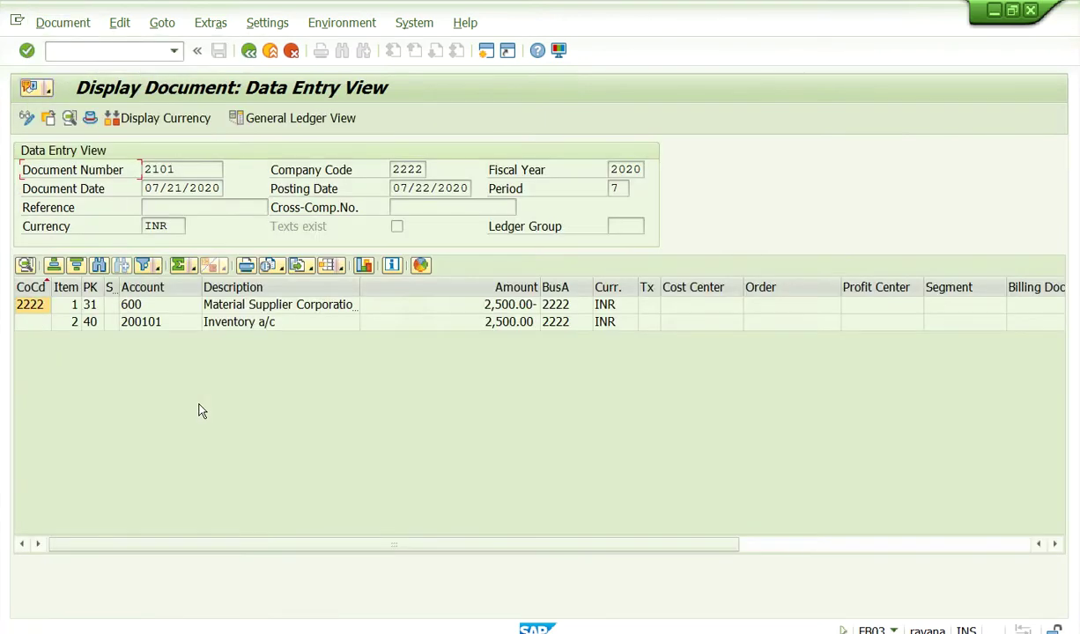
click(247, 309)
click(331, 322)
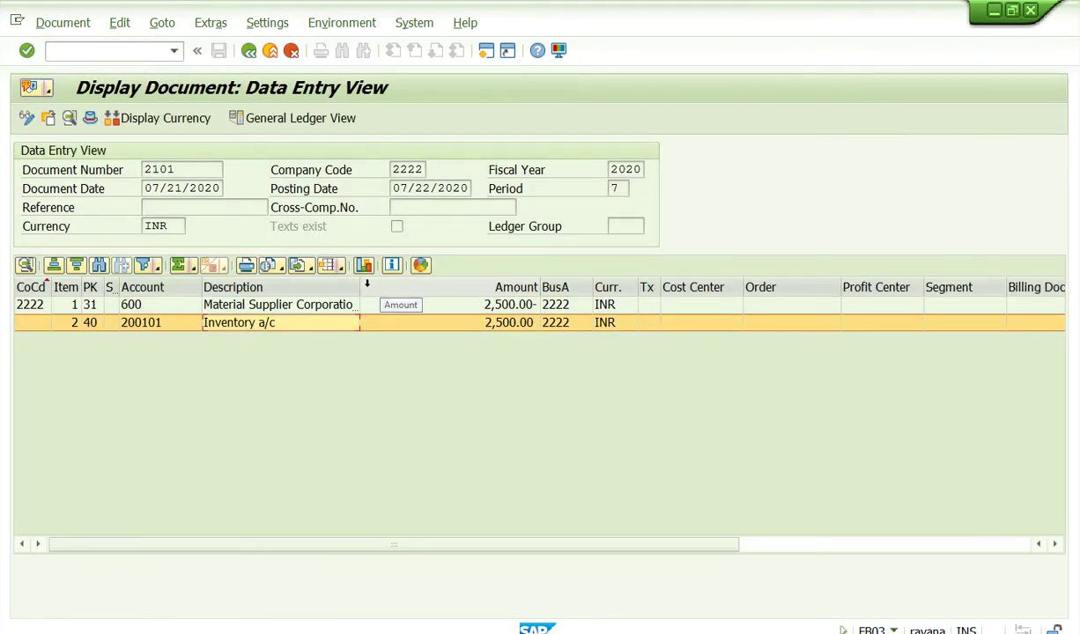
drag(363, 285, 410, 287)
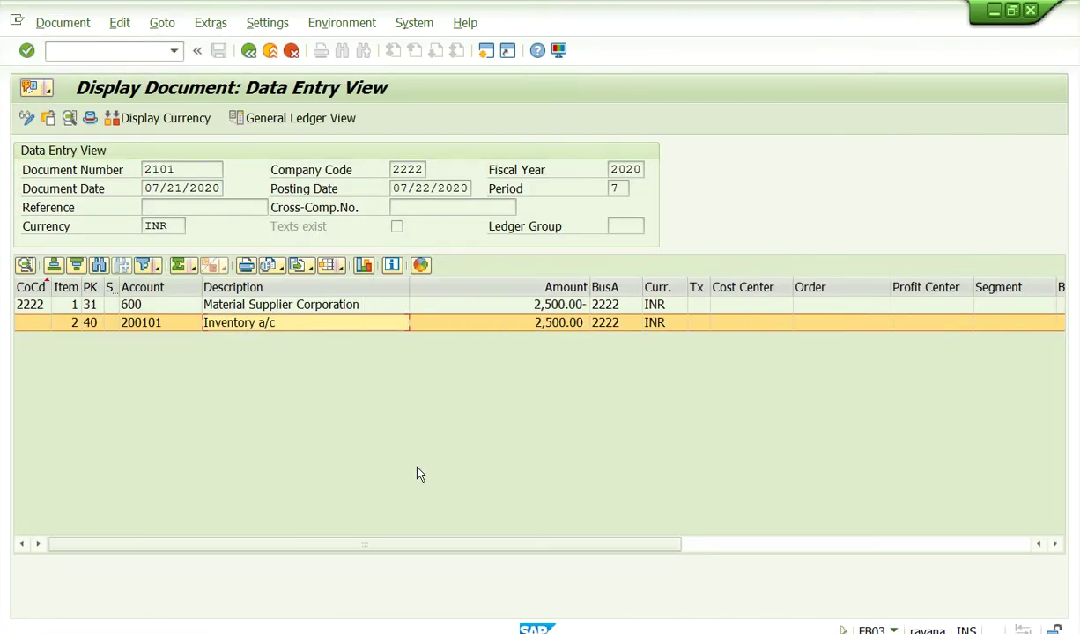
click(567, 306)
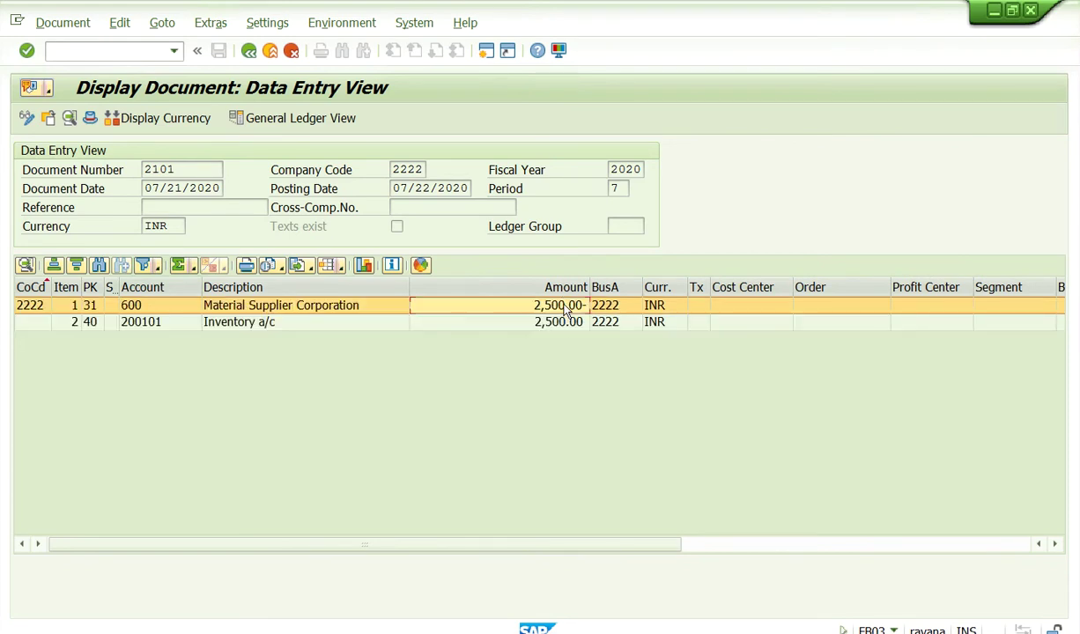
Step: Leave the document display and invoice entry, and start the vendor line item display with transaction FBL1N
click(249, 50)
click(174, 51)
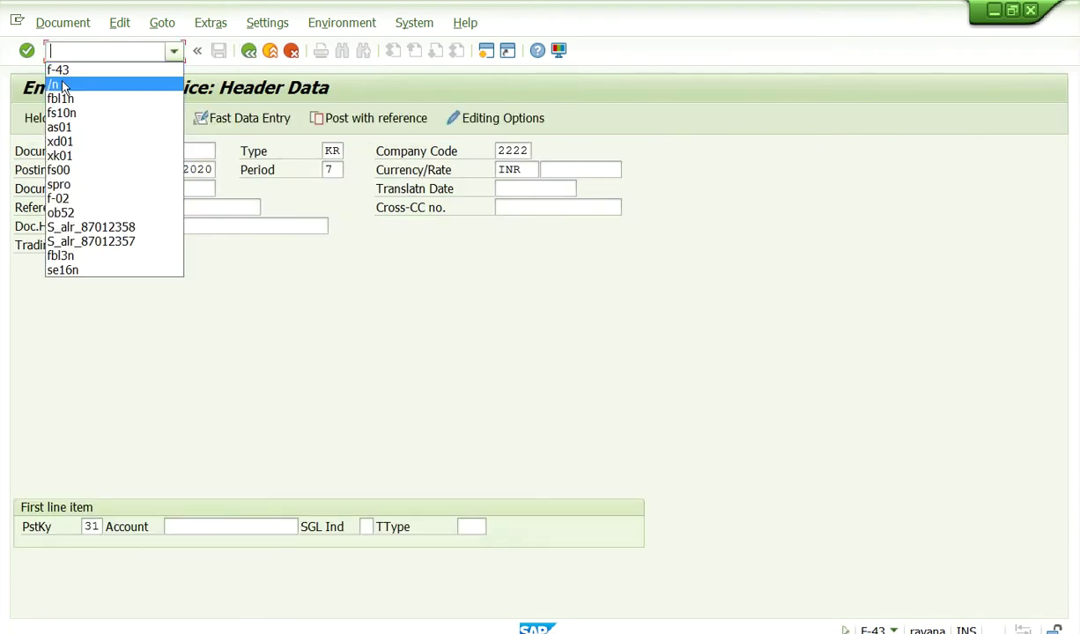
click(62, 81)
click(27, 51)
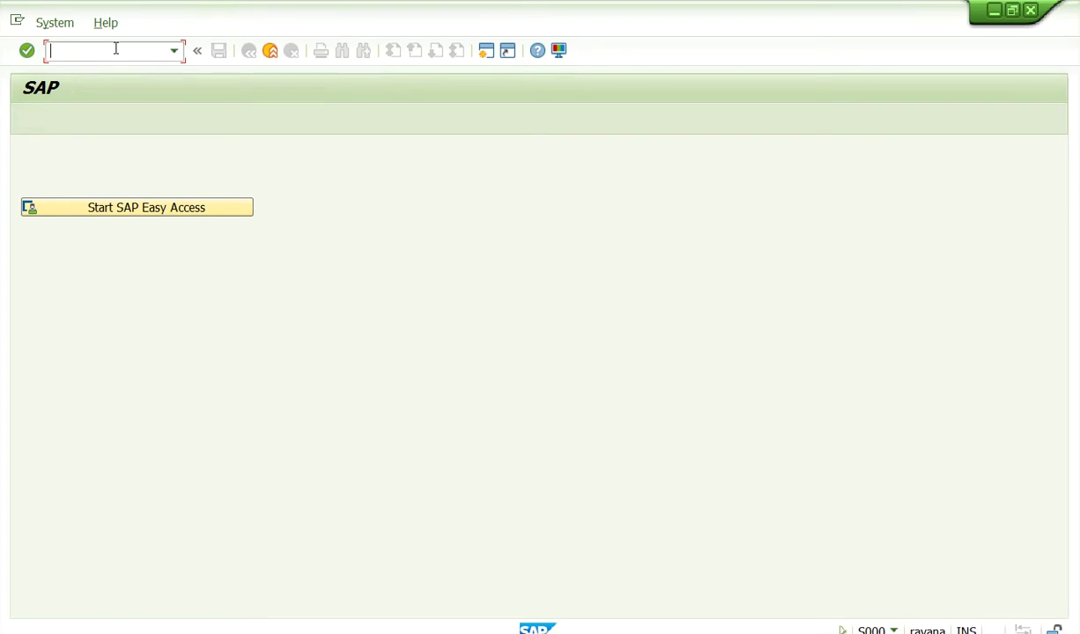
text(fbl1n)
key(Return)
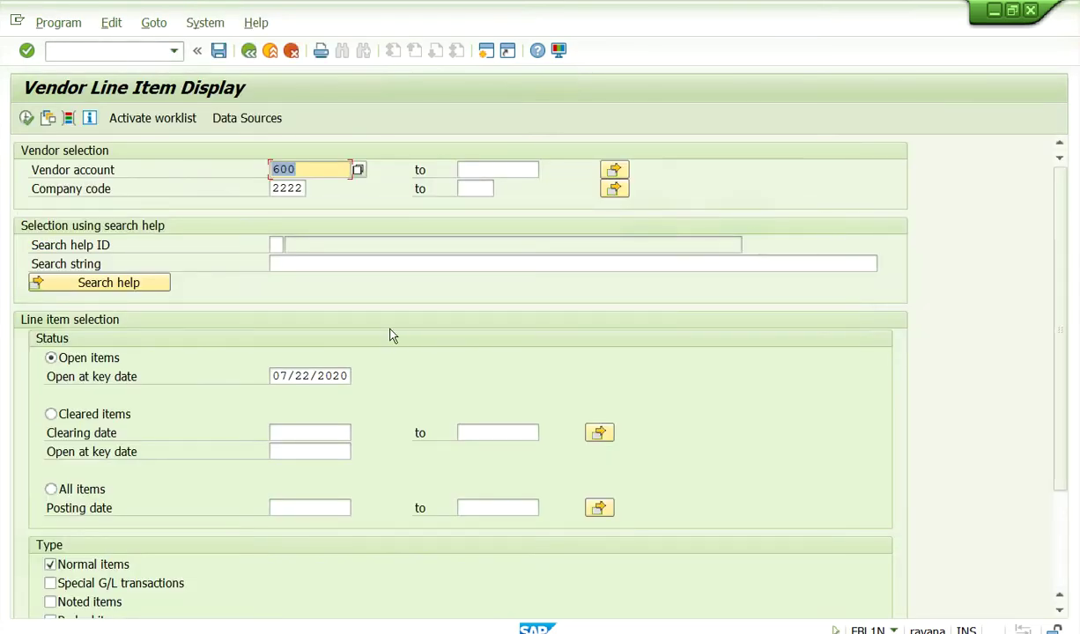
Step: List the vendor's open items, examine the posted invoice's line, and return to the selection screen
click(293, 376)
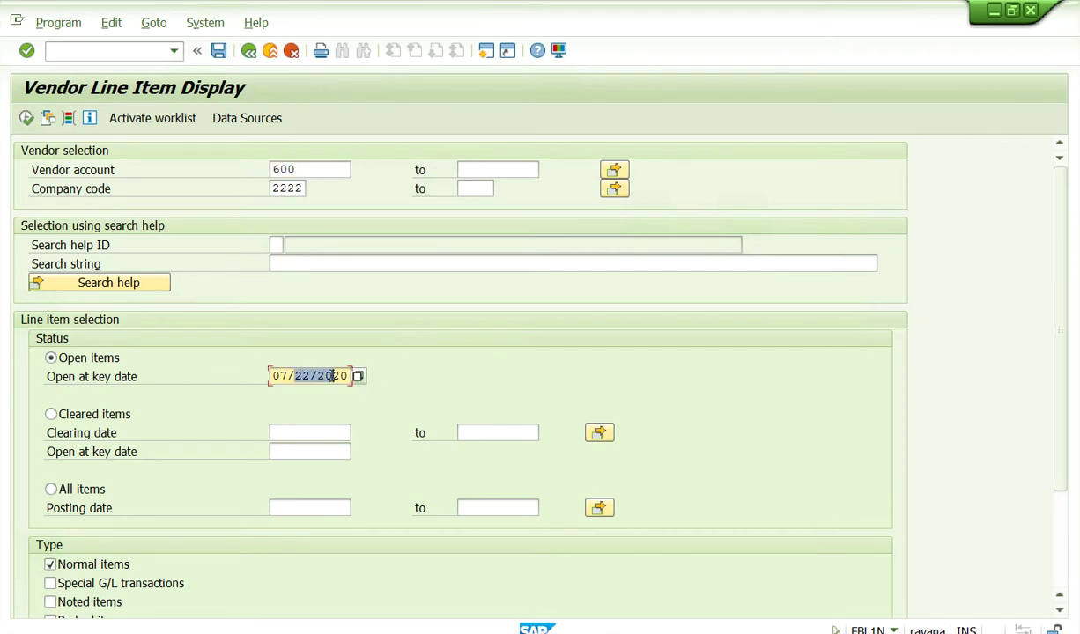
click(28, 119)
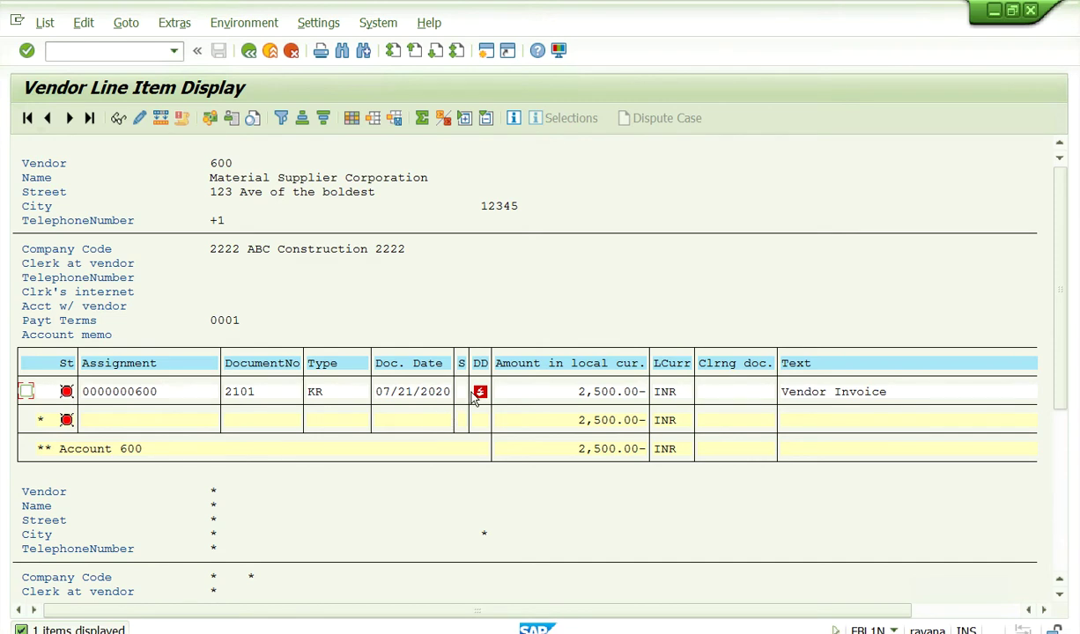
click(315, 393)
click(250, 51)
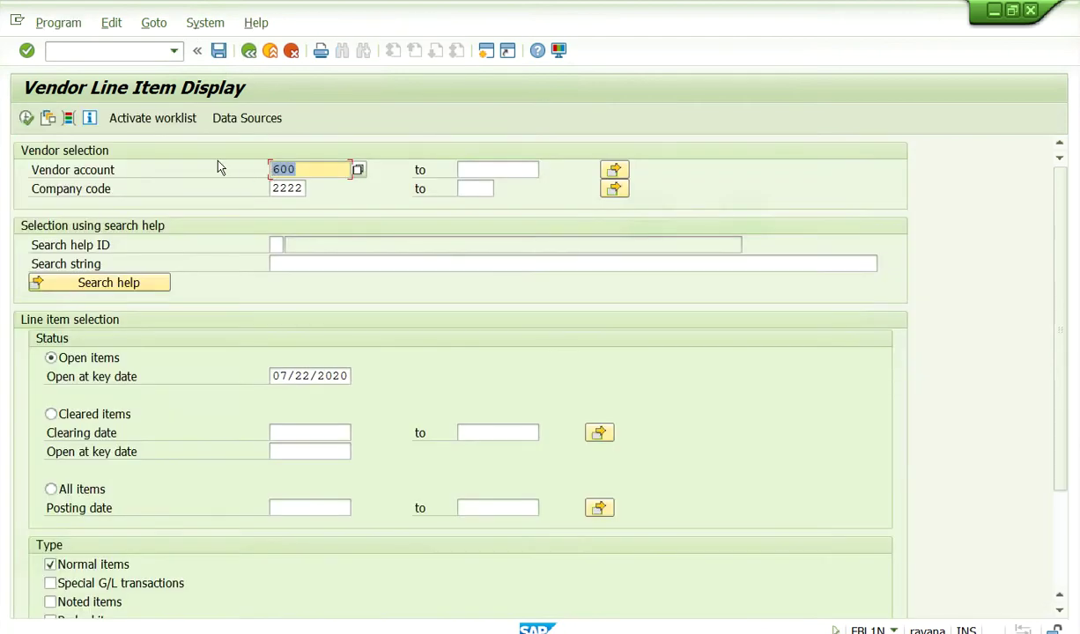
Step: Leave the vendor line item display and start the G/L account balance display with transaction FS10N
click(173, 50)
click(73, 85)
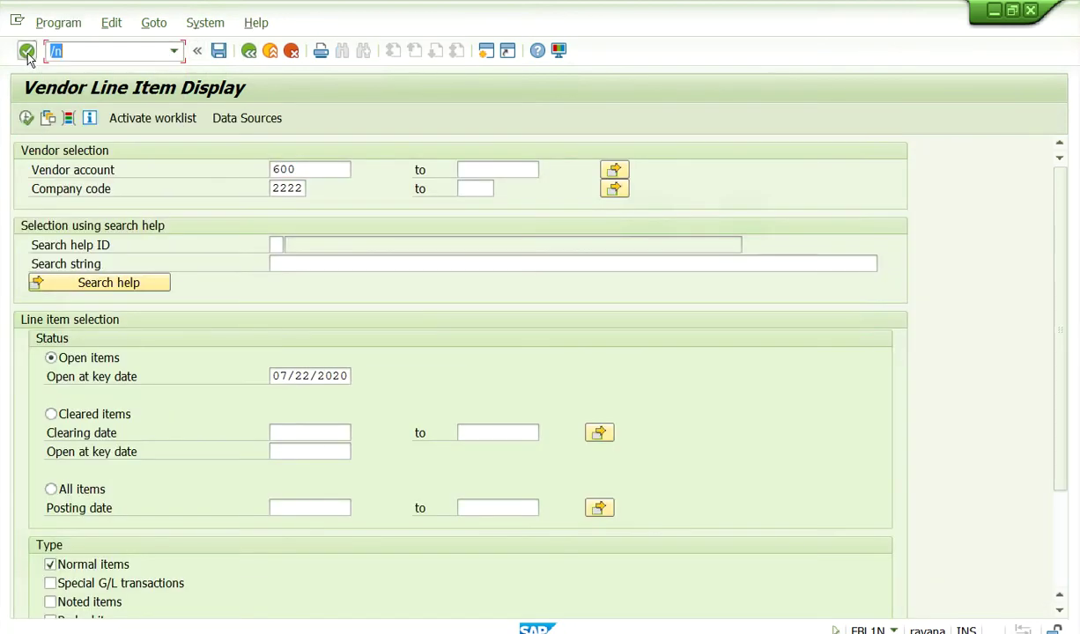
click(27, 50)
text(fas)
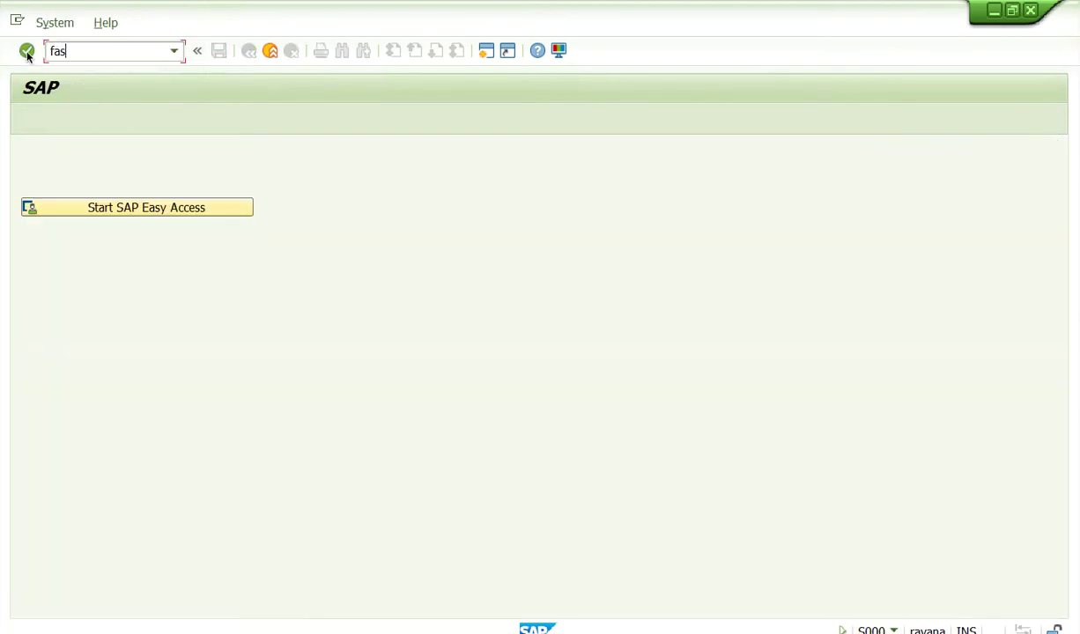
key(BackSpace)
key(BackSpace)
text(fs10n)
click(29, 55)
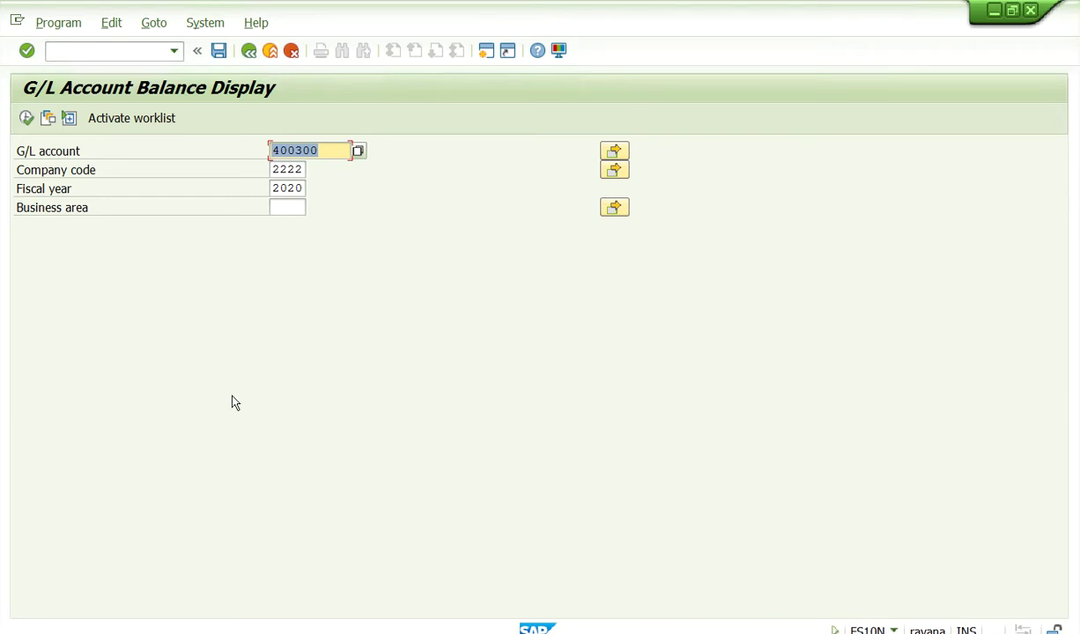
Step: Choose the Inventory a/c, G/L account 200101, and display its balances for company code 2222 and fiscal year 2020
click(370, 225)
key(F4)
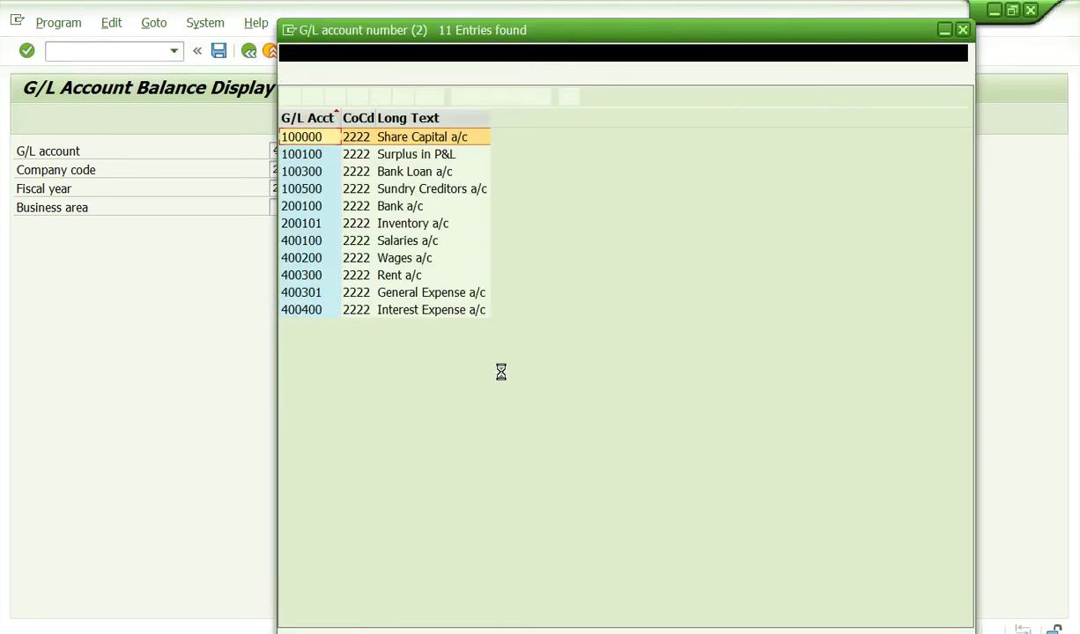
click(411, 228)
double_click(412, 225)
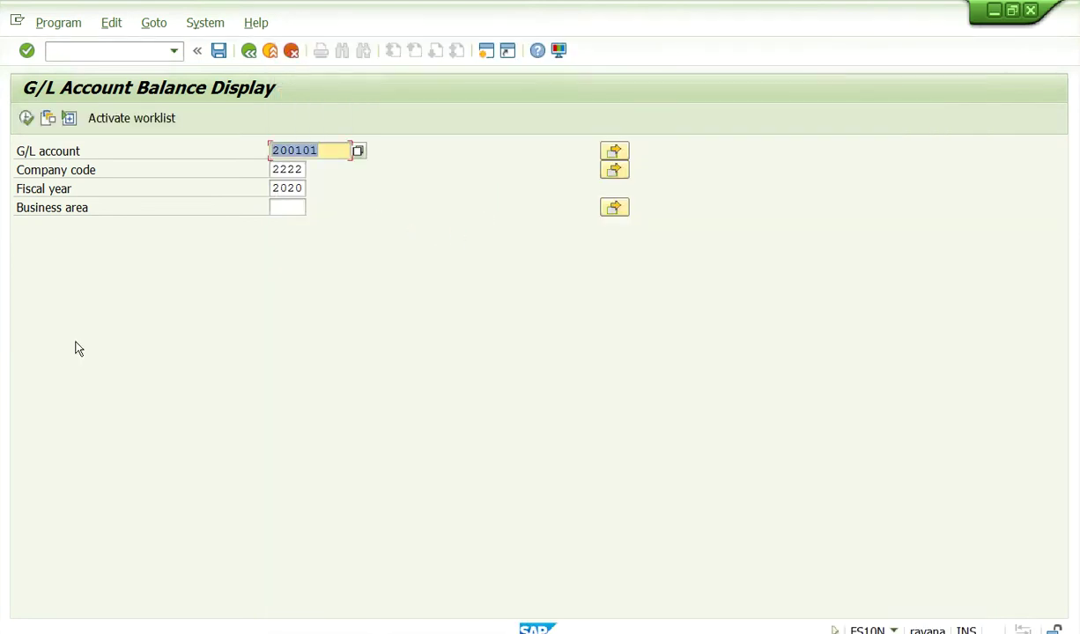
click(27, 120)
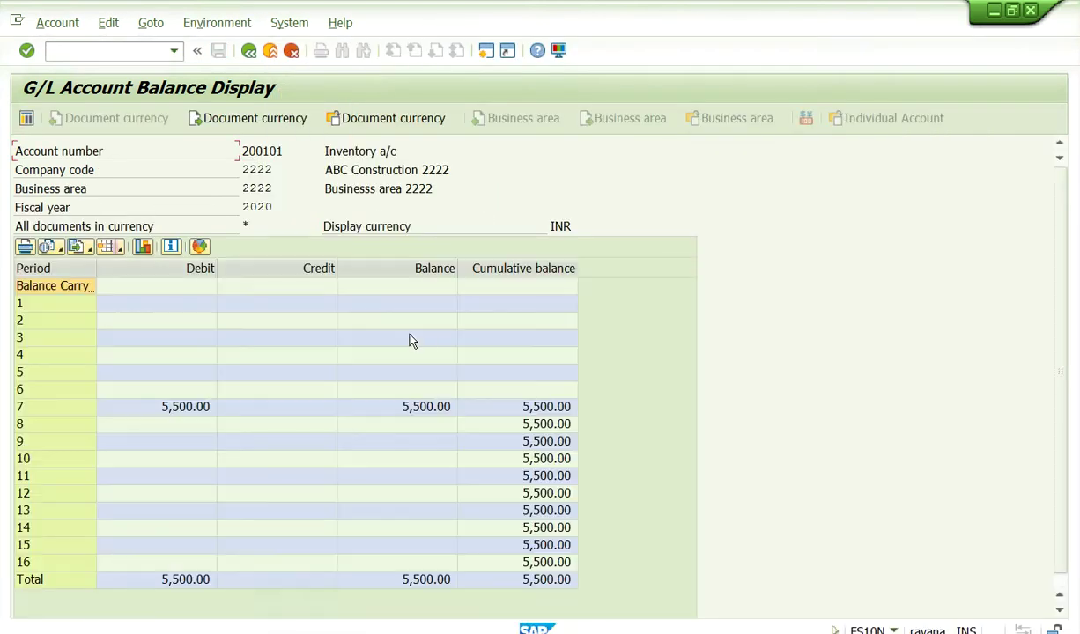
Step: Drill into the period 7 debit, examine document 2101's inventory line and data entry view, and leave the balance display
double_click(187, 408)
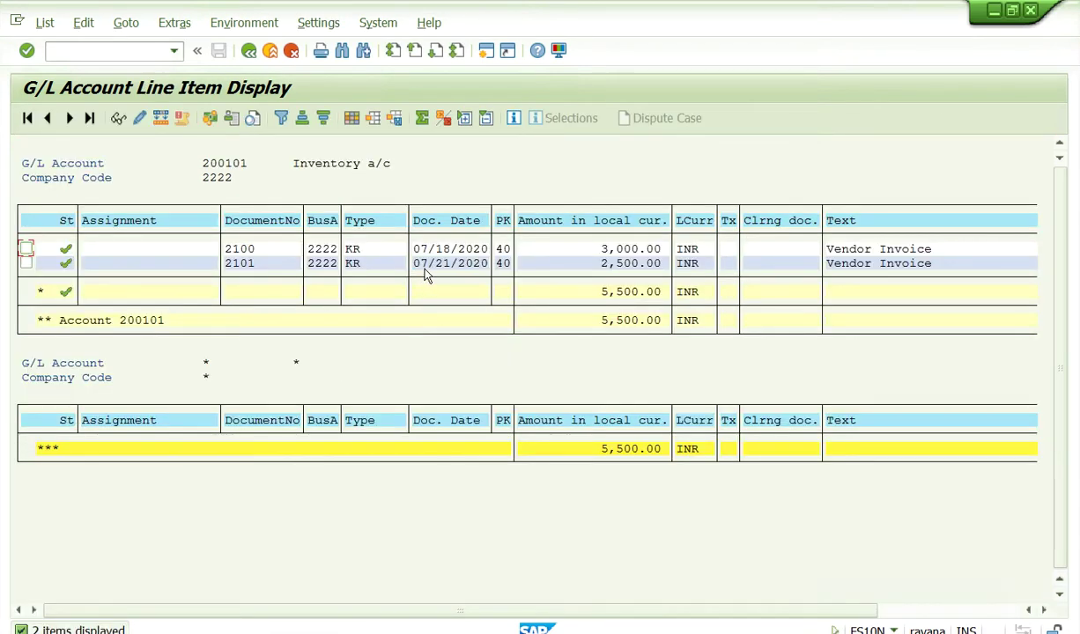
click(650, 264)
click(232, 267)
double_click(246, 266)
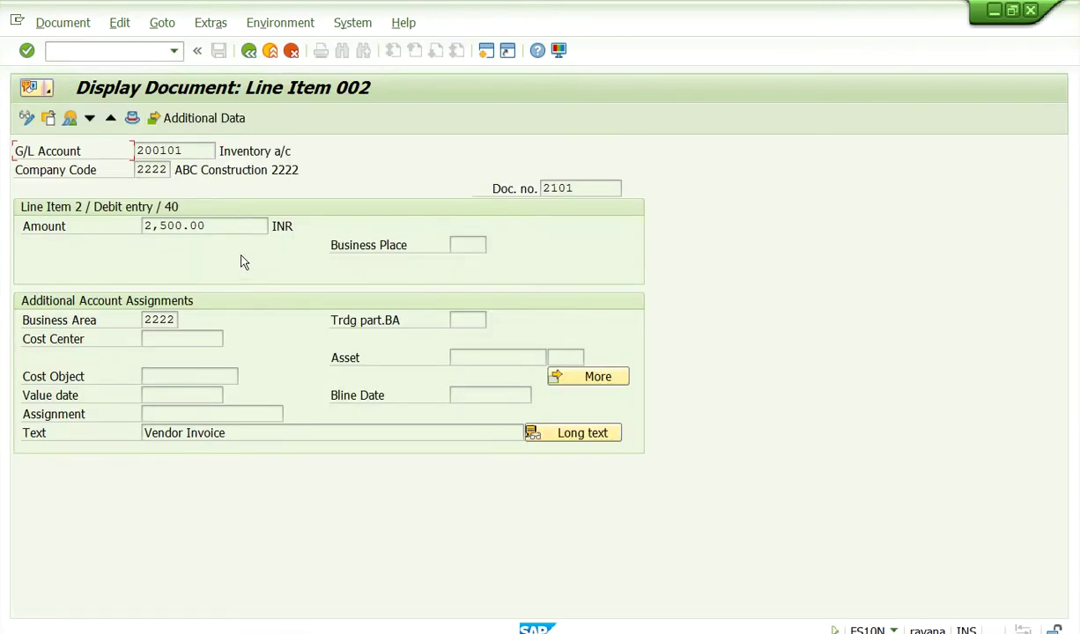
click(70, 118)
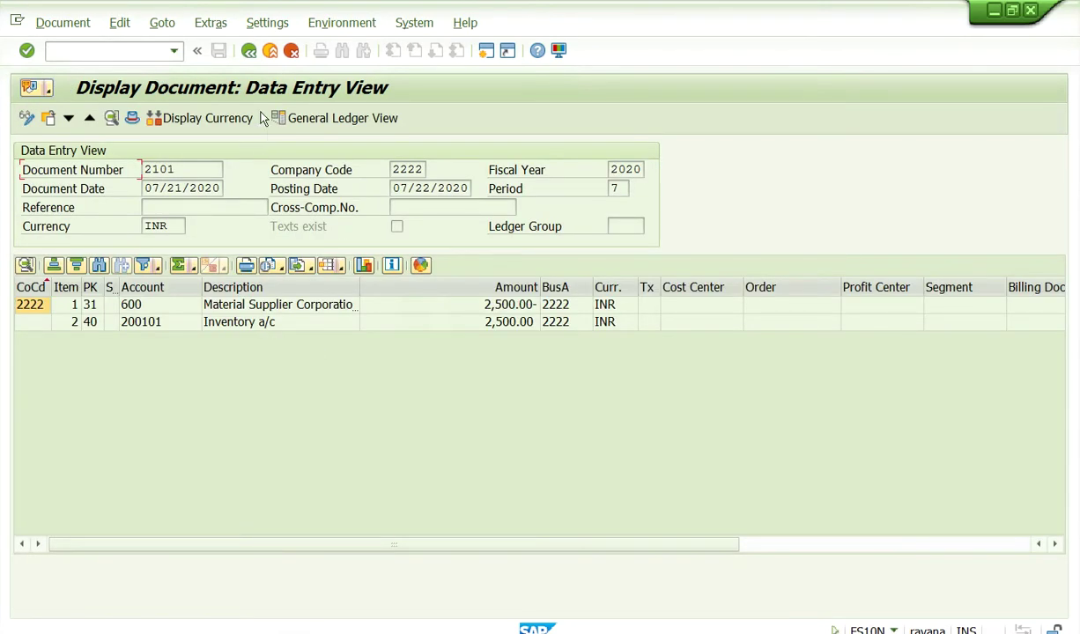
click(250, 51)
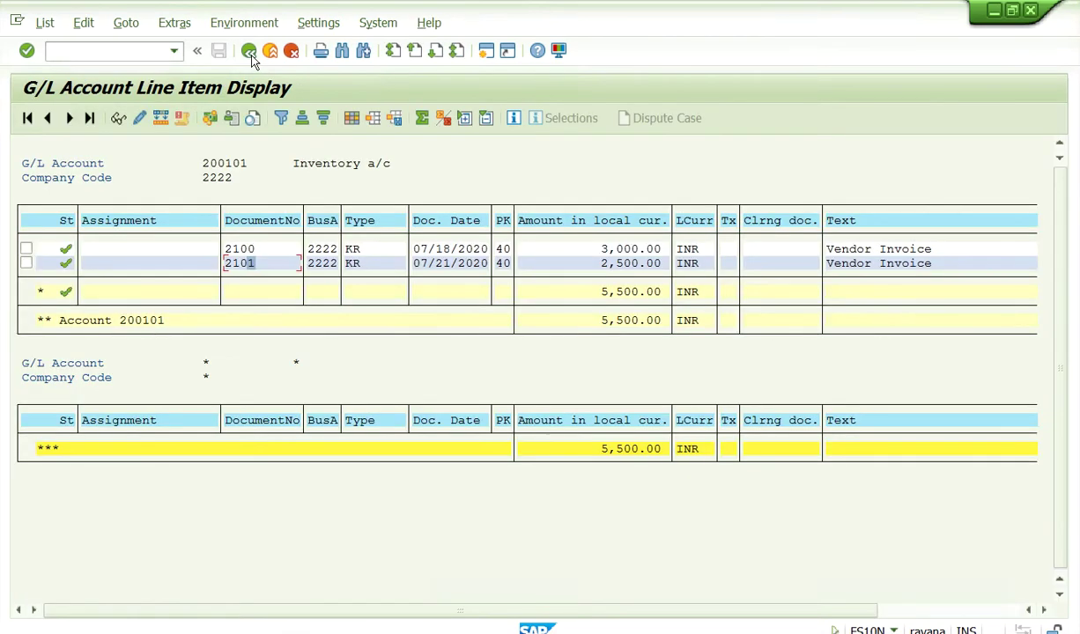
click(249, 52)
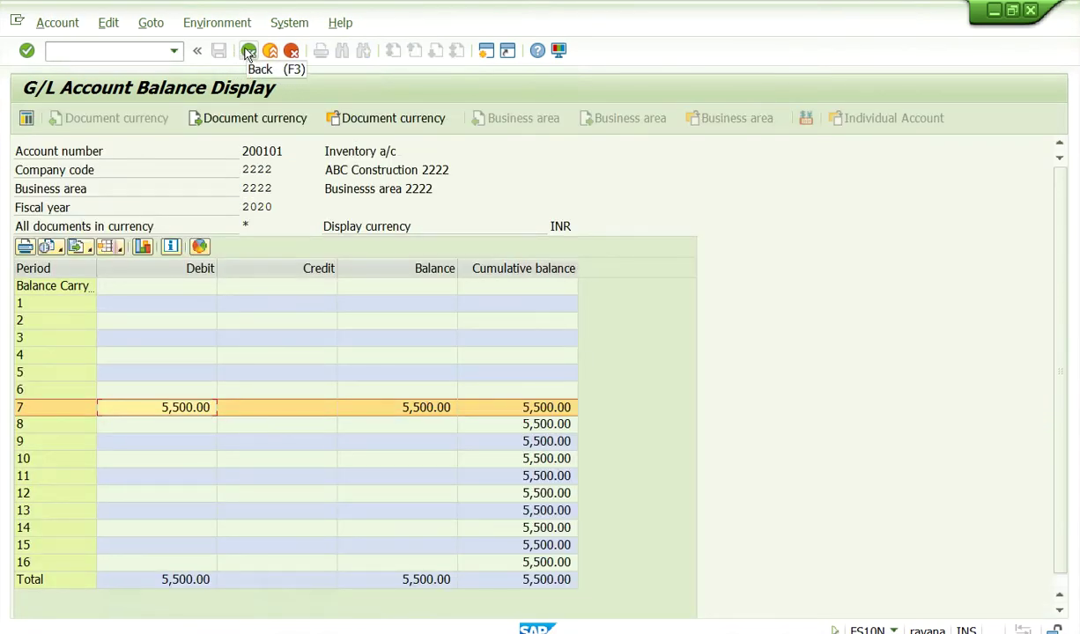
click(249, 52)
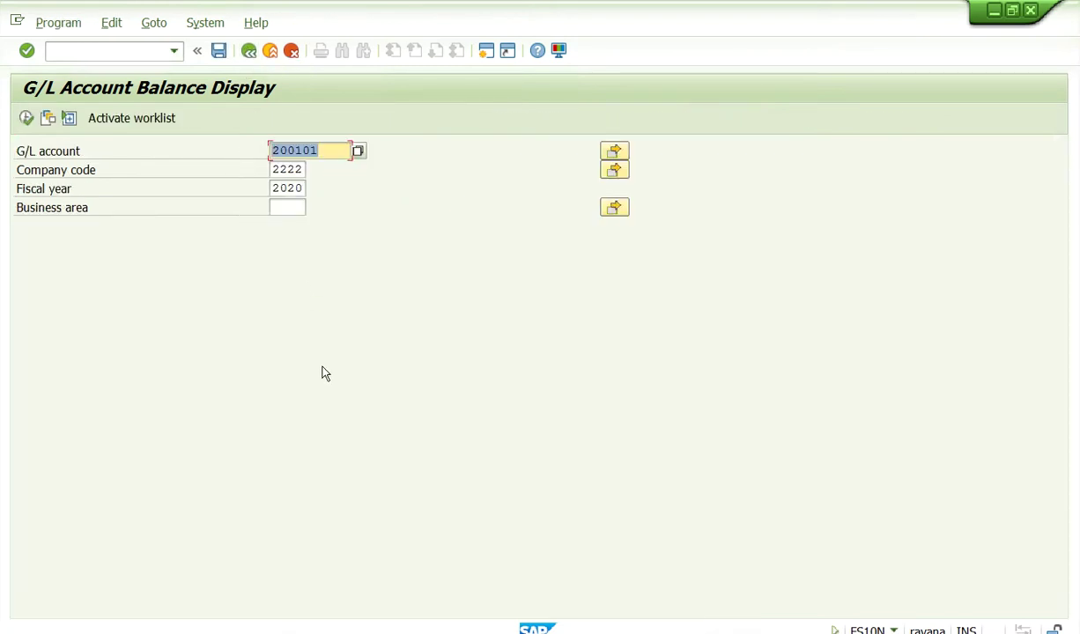
click(249, 51)
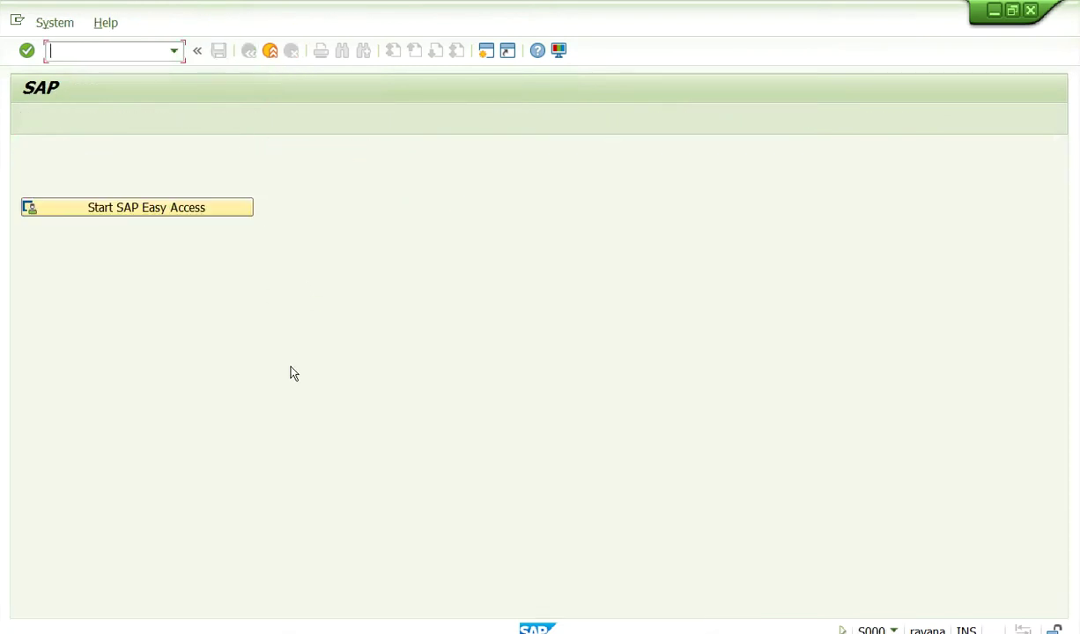
click(154, 210)
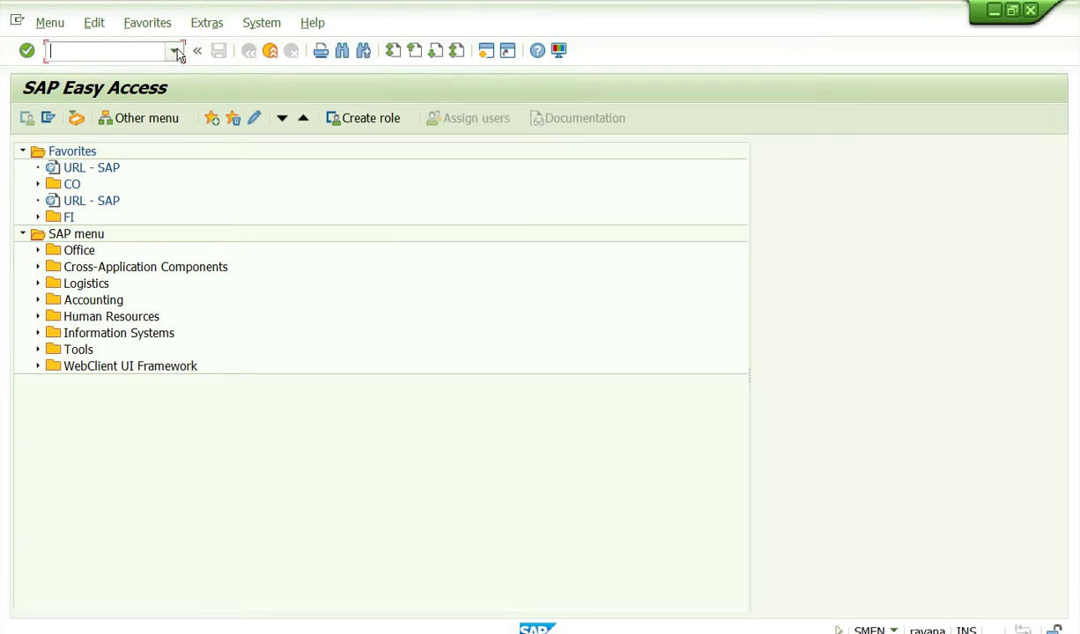
click(173, 51)
key(Escape)
text(/n)
key(Return)
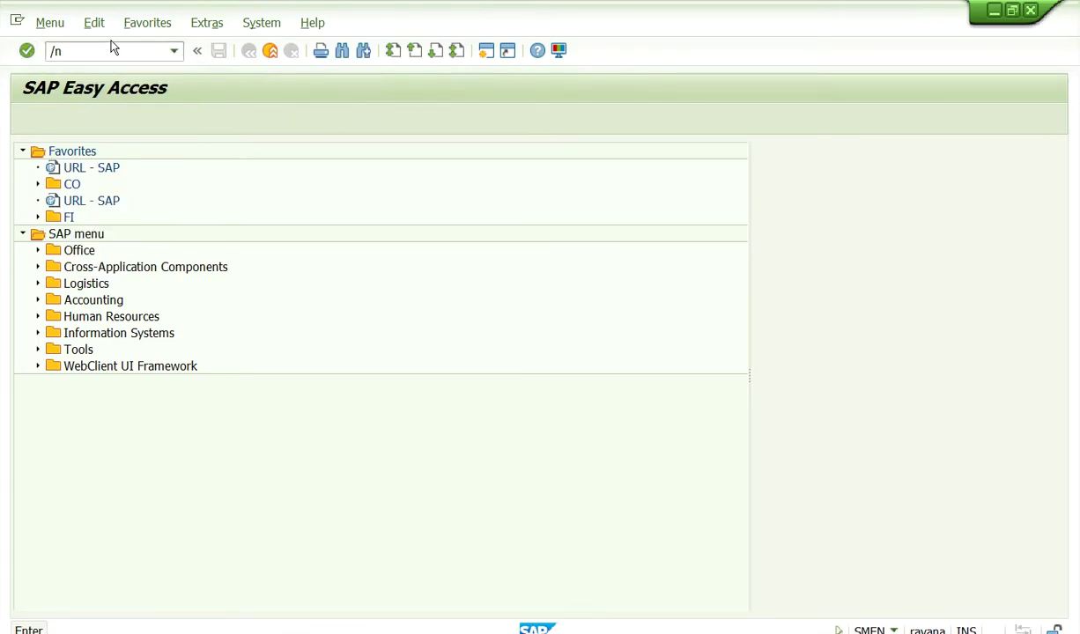
Step: Start outgoing payment posting directly with transaction F-53, and leave it again
text(f)
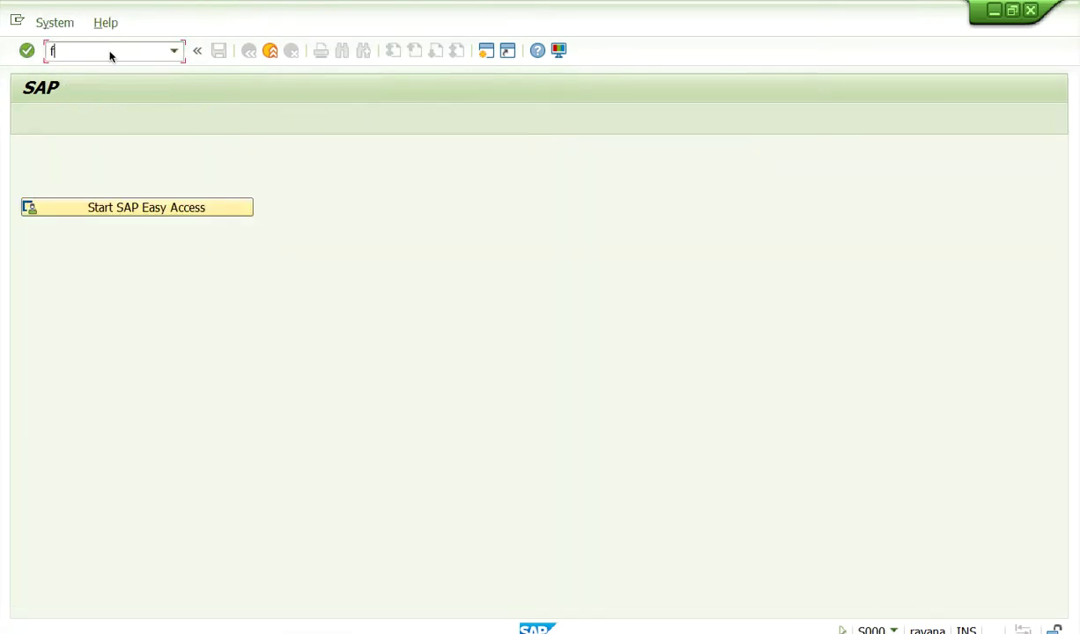
text(053)
key(BackSpace)
key(BackSpace)
key(BackSpace)
text(-53)
key(Return)
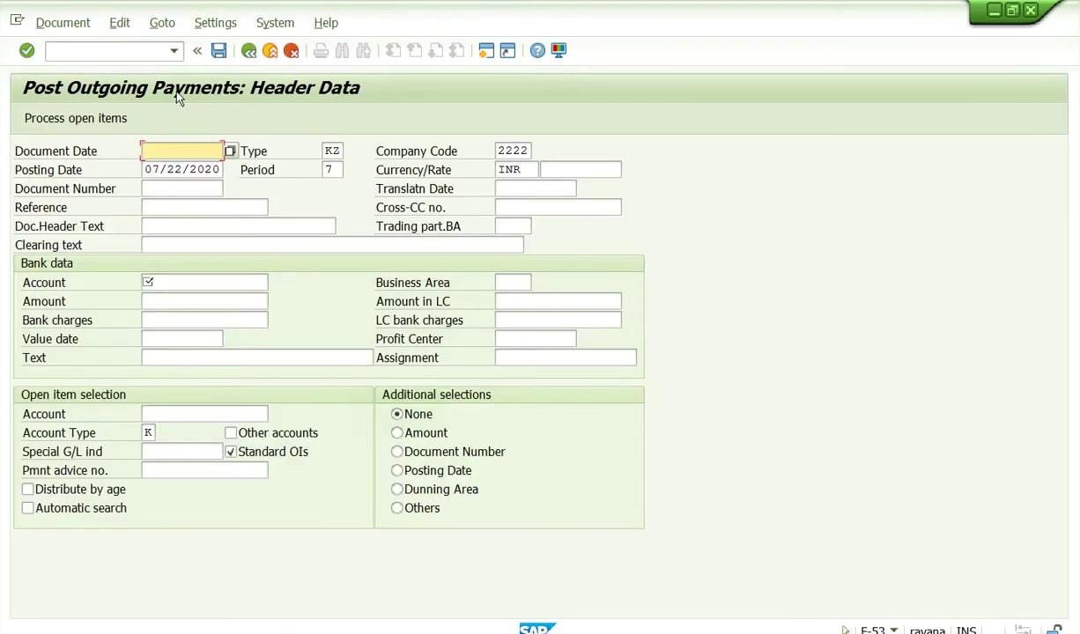
click(53, 50)
text(/n)
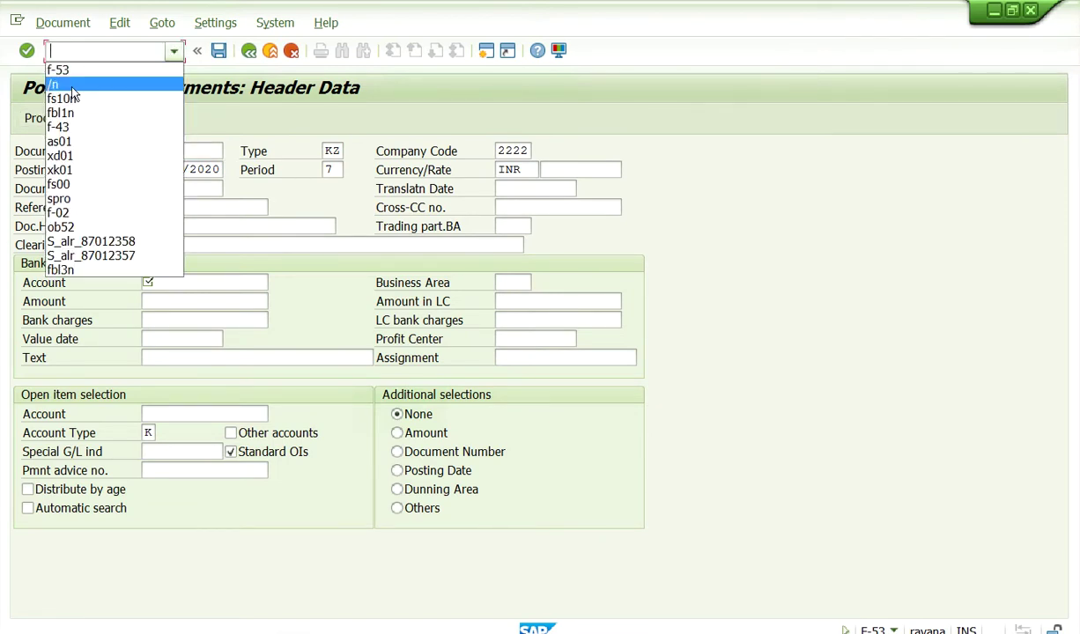
key(Return)
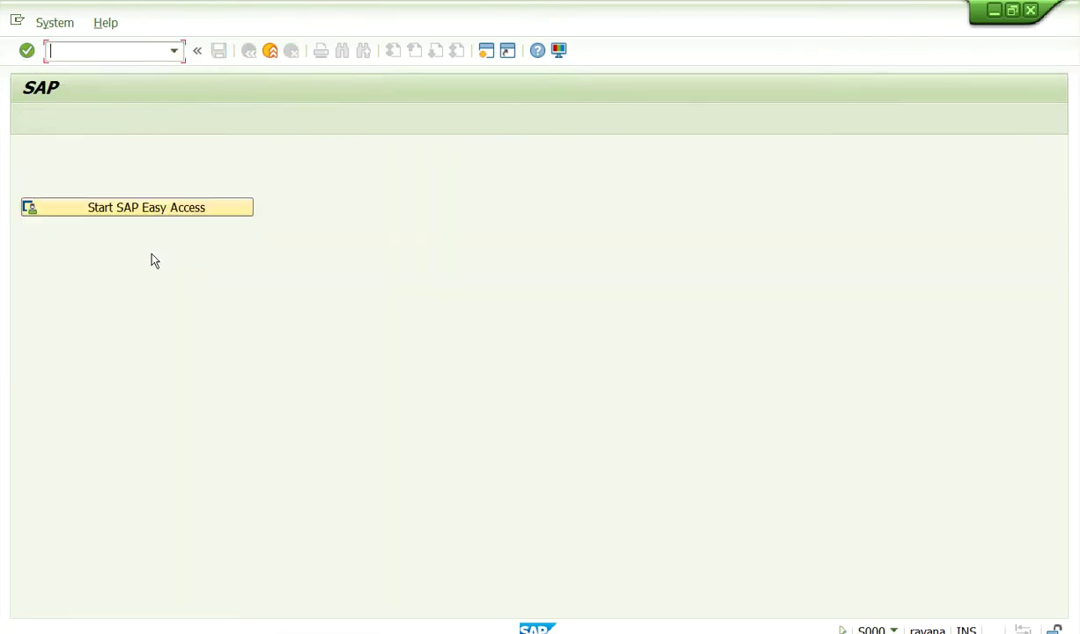
Step: Open SAP Easy Access and start F-53 from Accounts Payable > Document Entry > Outgoing Payment, under Financial Accounting
click(103, 204)
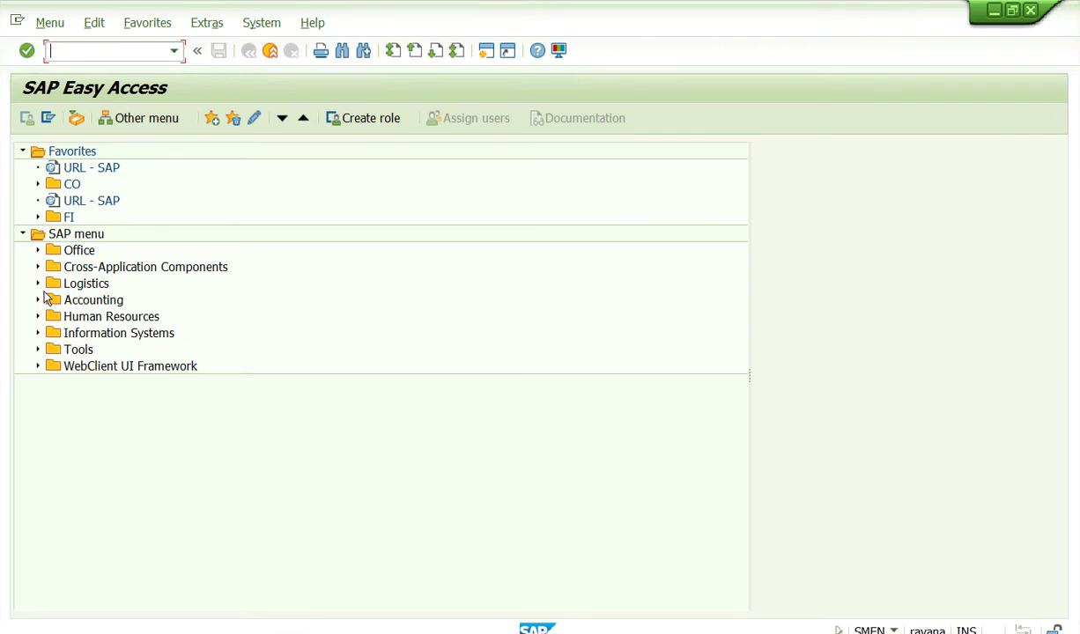
click(38, 299)
click(53, 316)
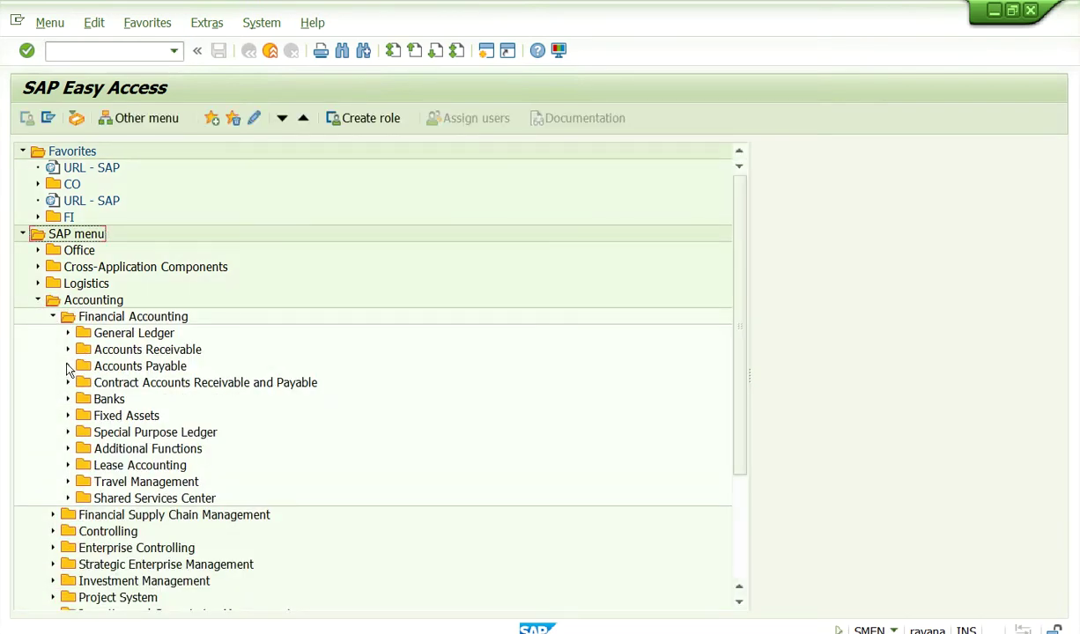
click(67, 366)
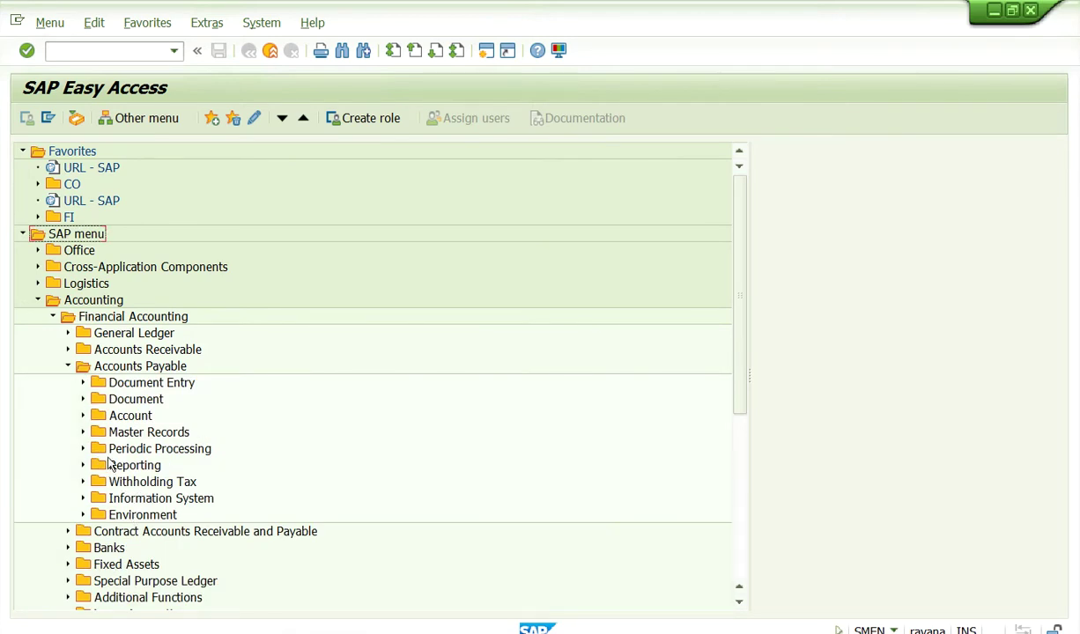
click(83, 383)
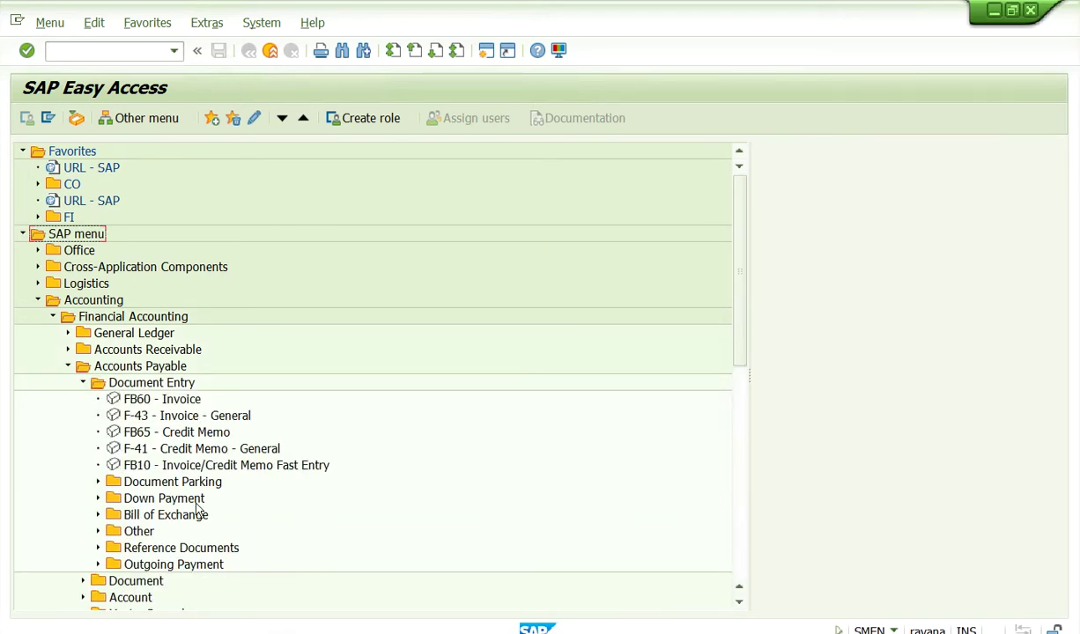
click(98, 564)
double_click(157, 548)
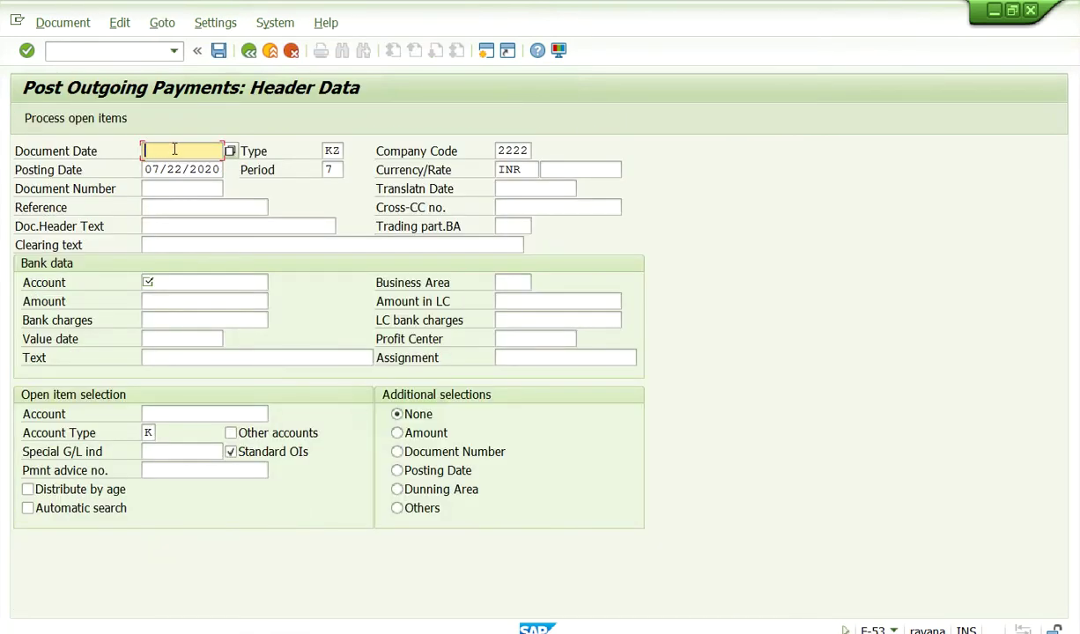
Step: Set the payment's document date to 07/22/2020, and its bank data to account 200100 and business area 2222
click(230, 151)
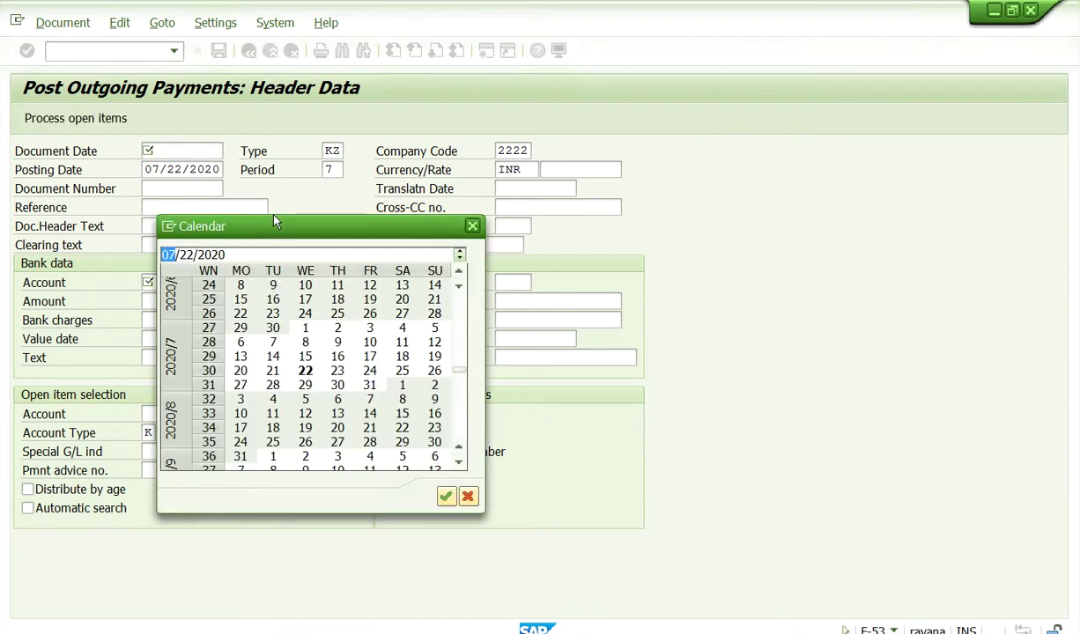
double_click(305, 370)
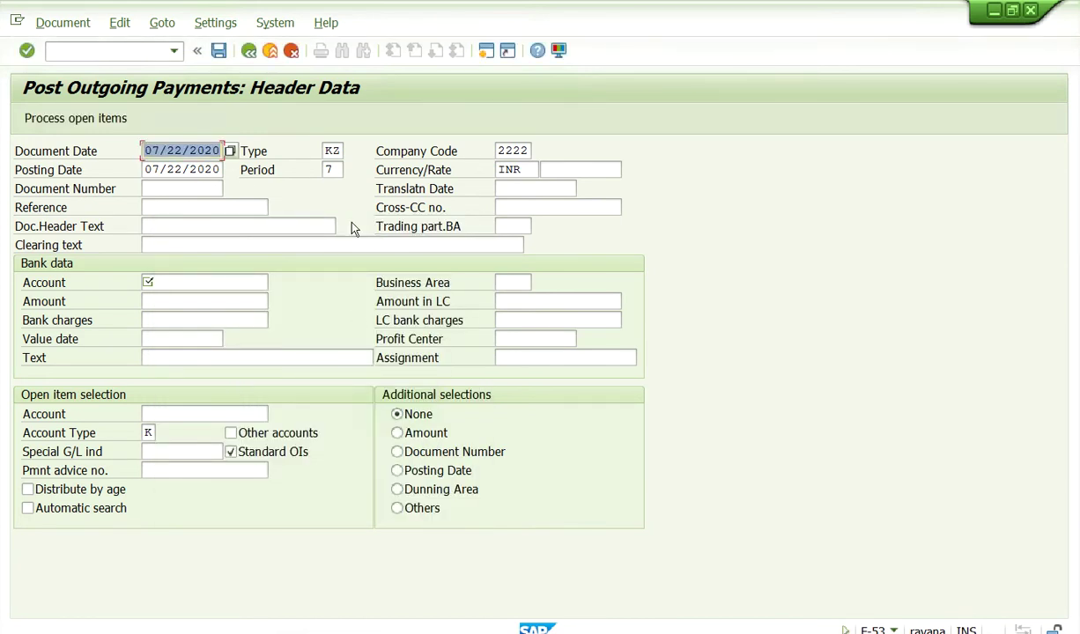
click(199, 283)
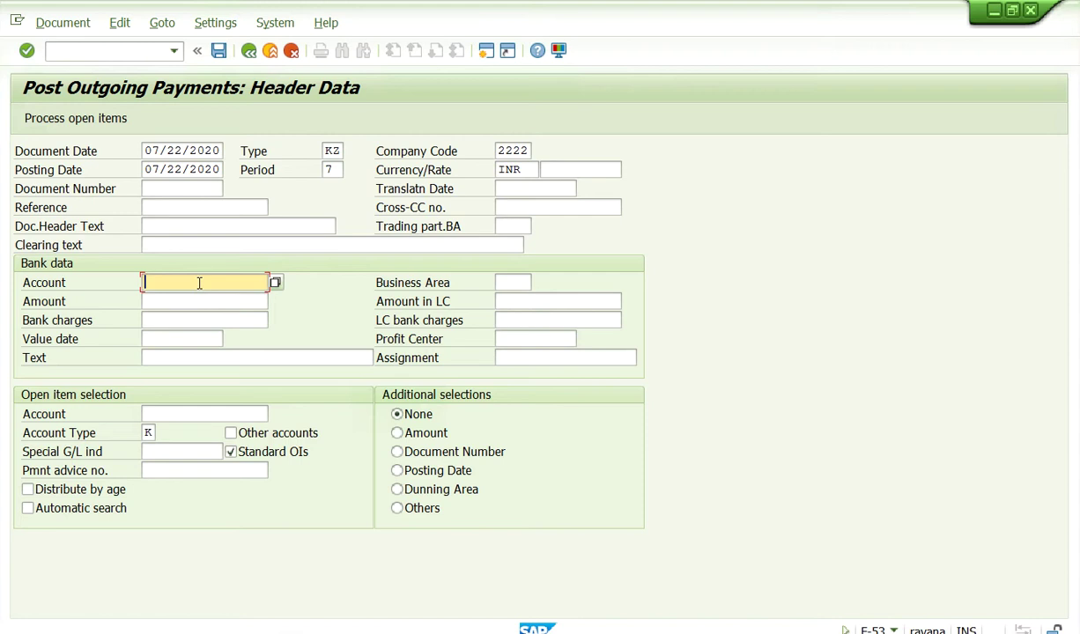
click(204, 283)
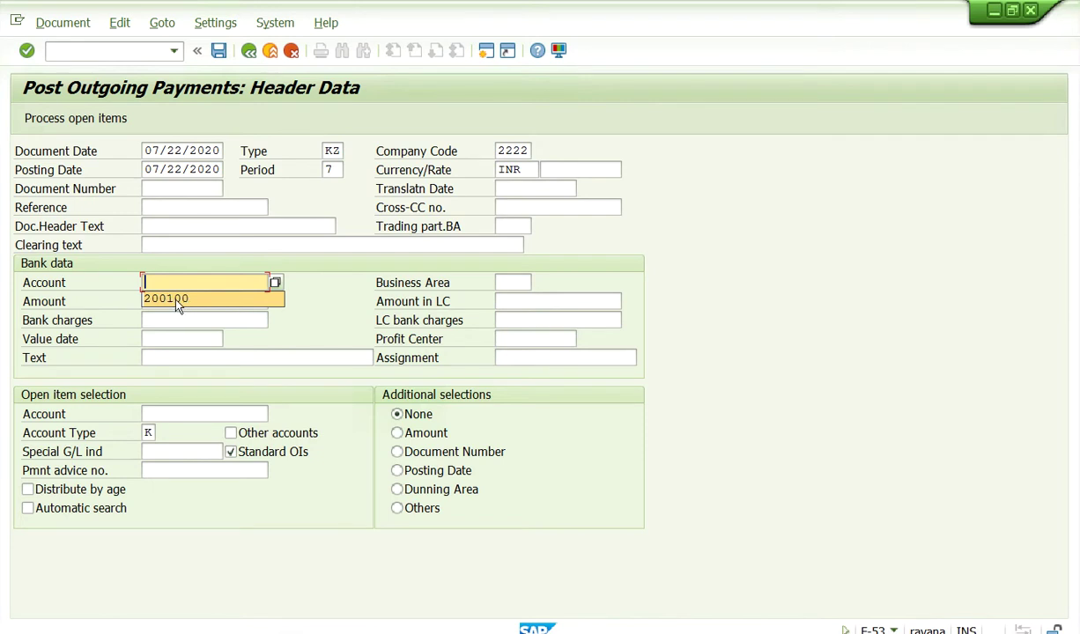
click(177, 301)
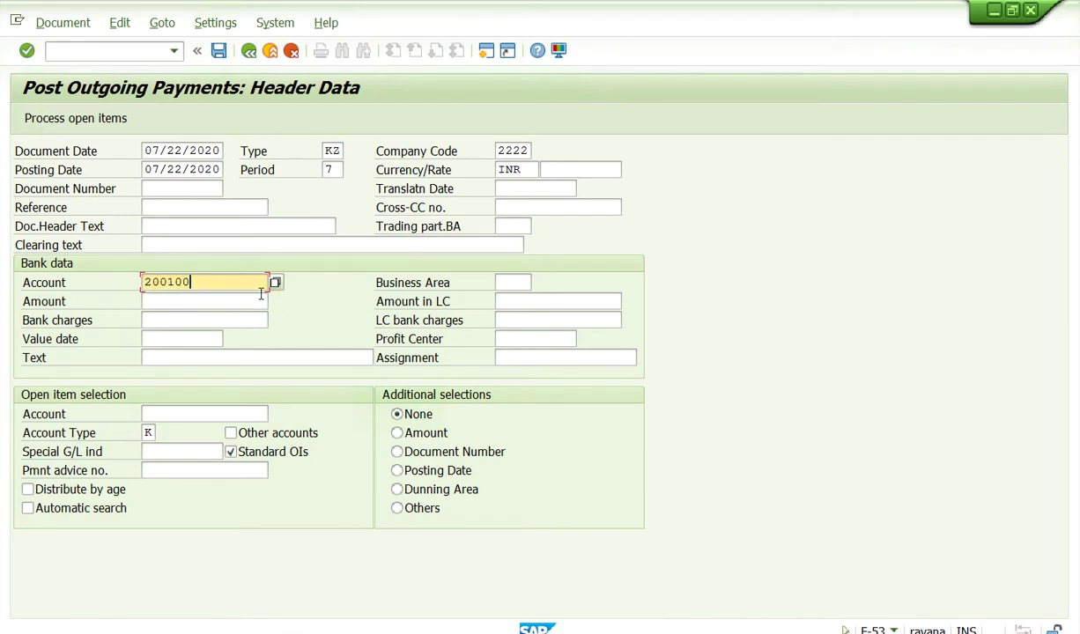
click(512, 281)
click(512, 281)
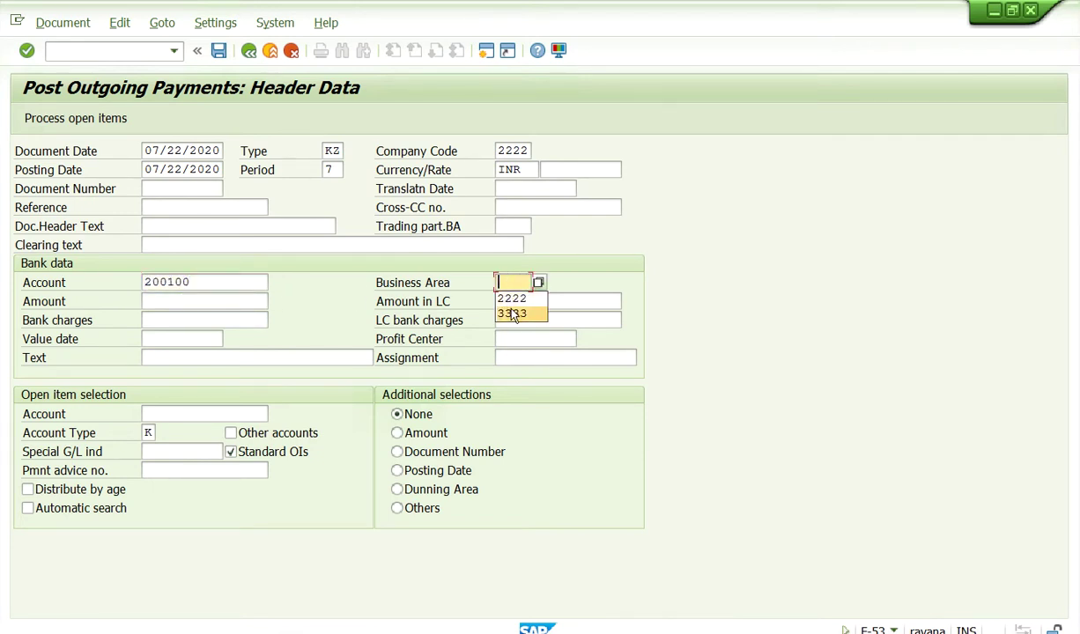
click(514, 300)
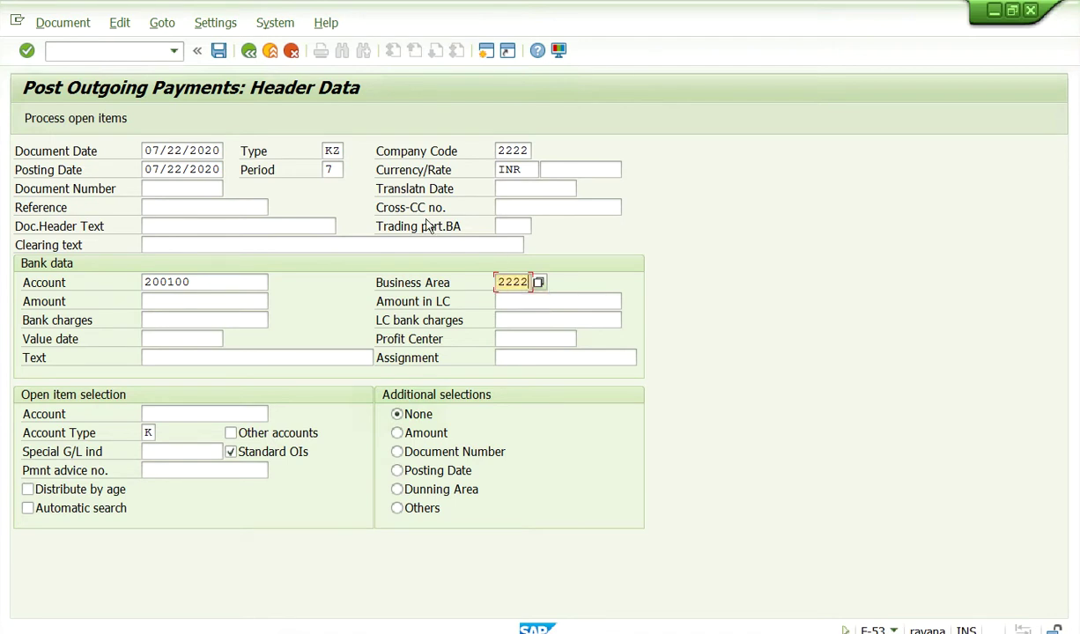
Step: Enter "Payment" as both the document header text and the bank data text
click(183, 231)
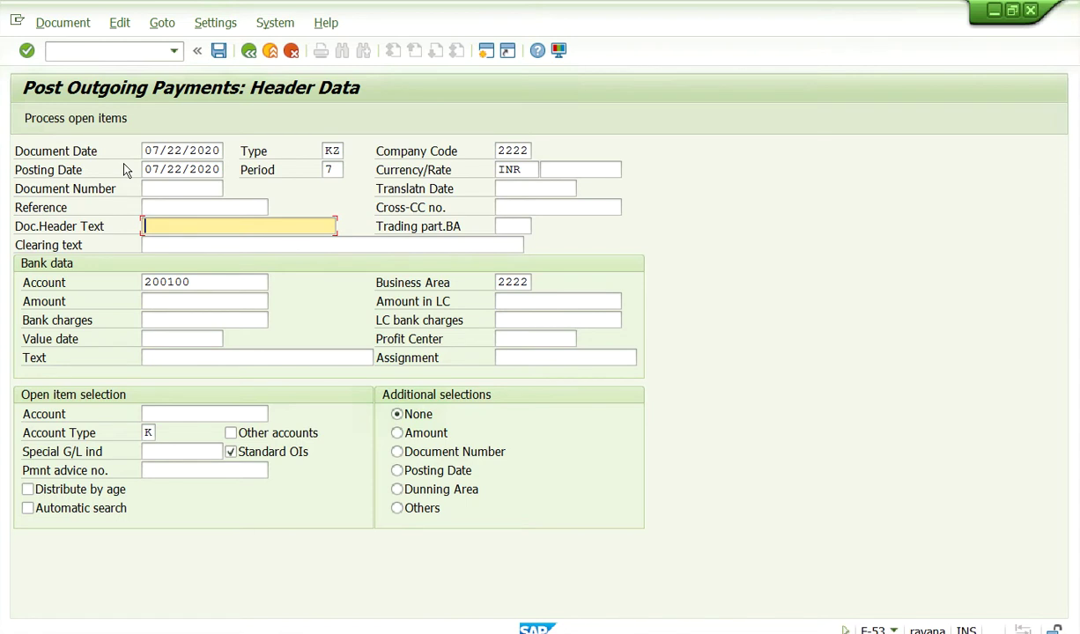
text(Payment)
click(168, 355)
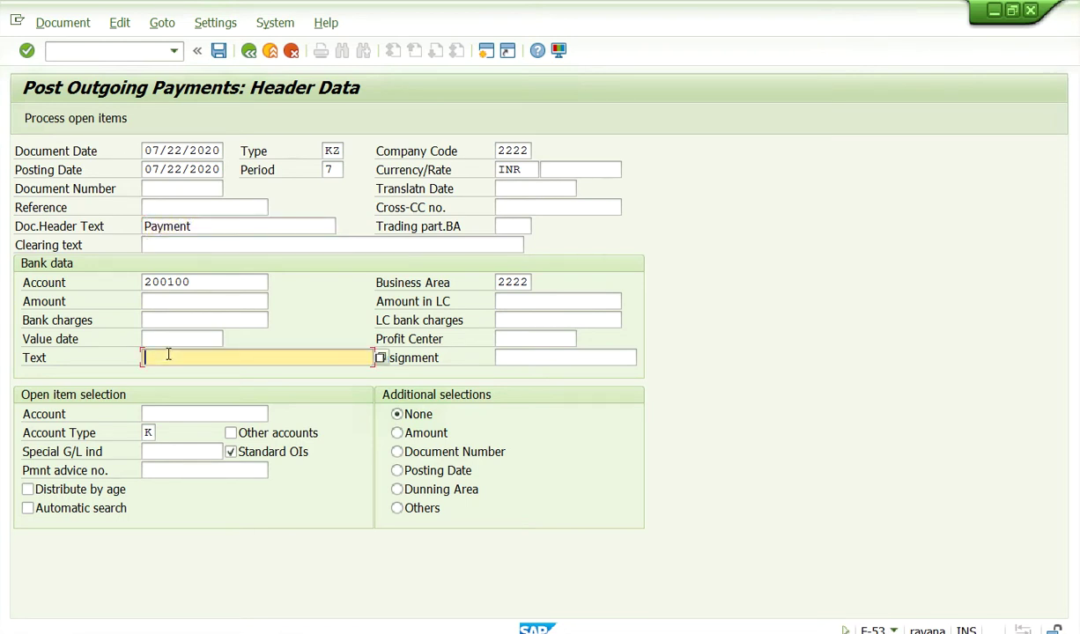
text(Paymenr)
key(BackSpace)
text(t)
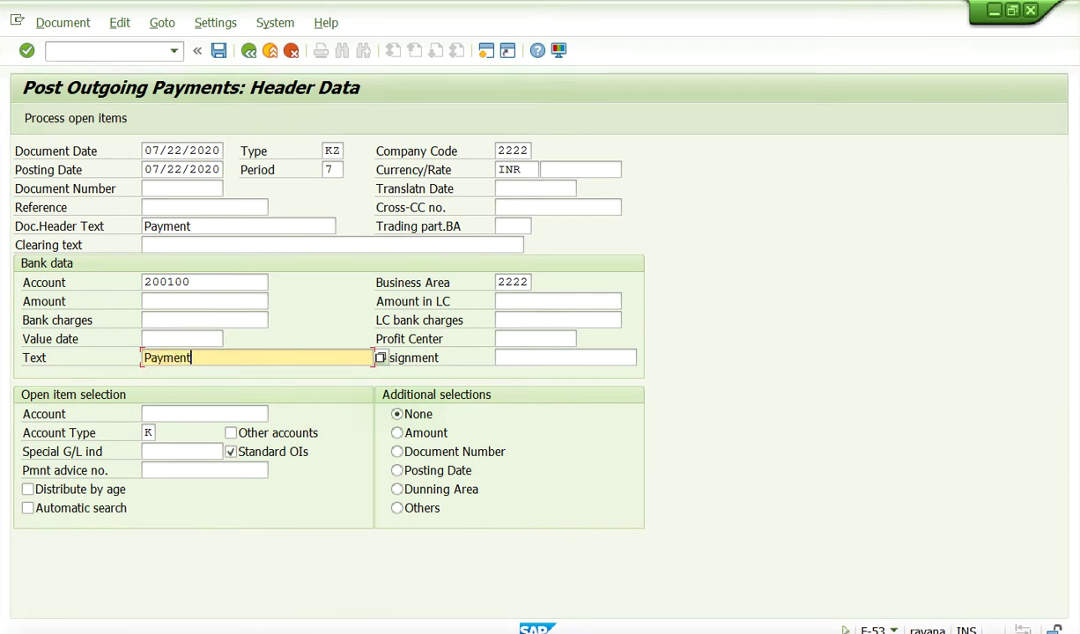
Step: Select vendor 600 as the open item account and set the payment's bank data amount to 2500
click(191, 413)
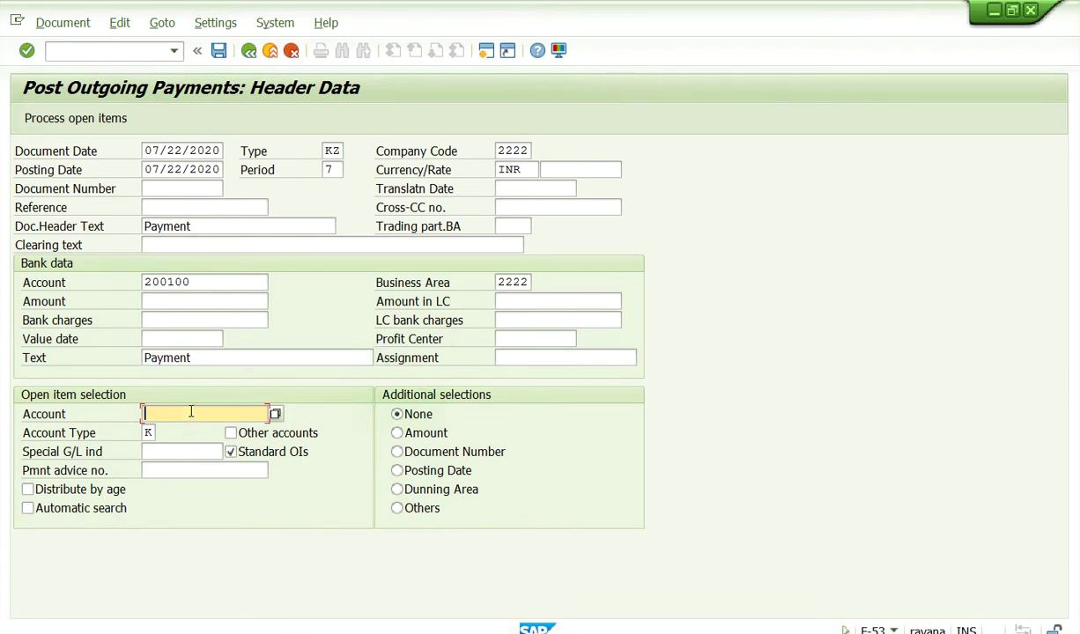
click(274, 413)
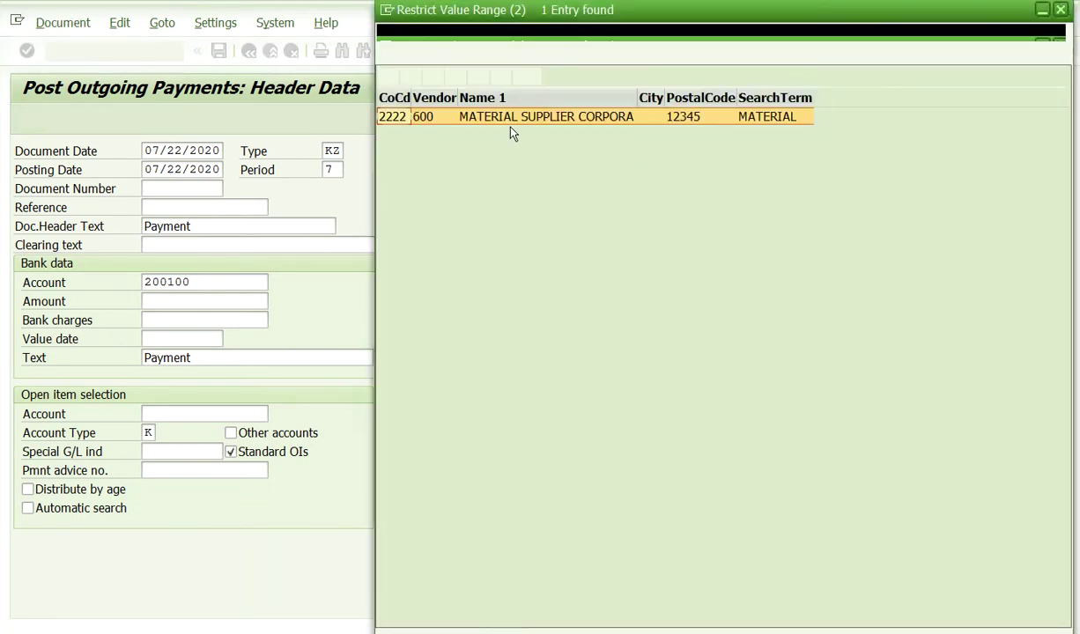
double_click(504, 116)
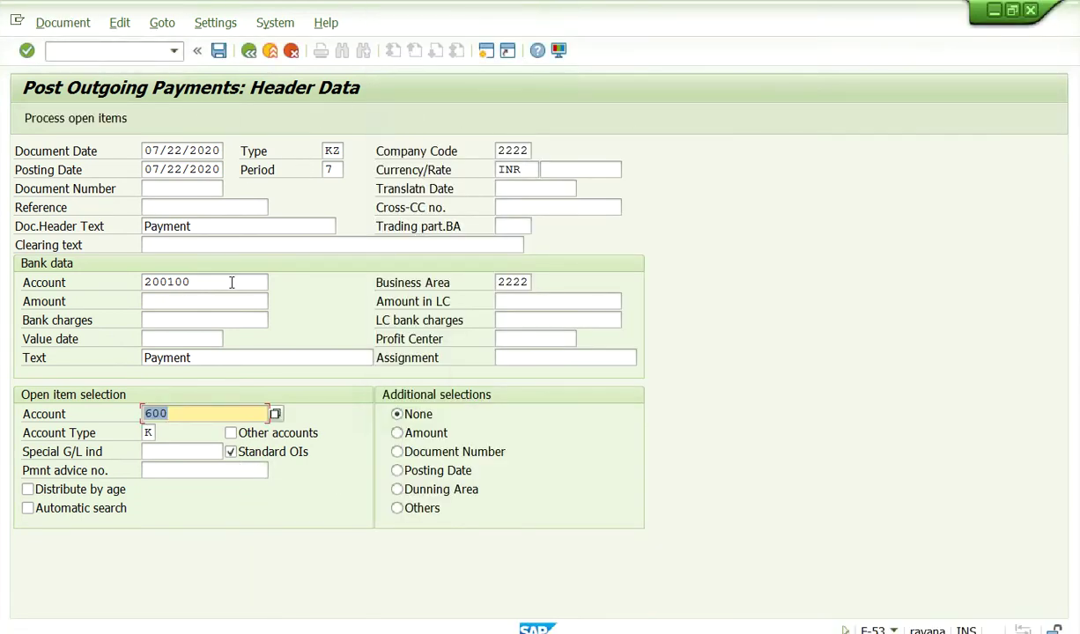
click(164, 300)
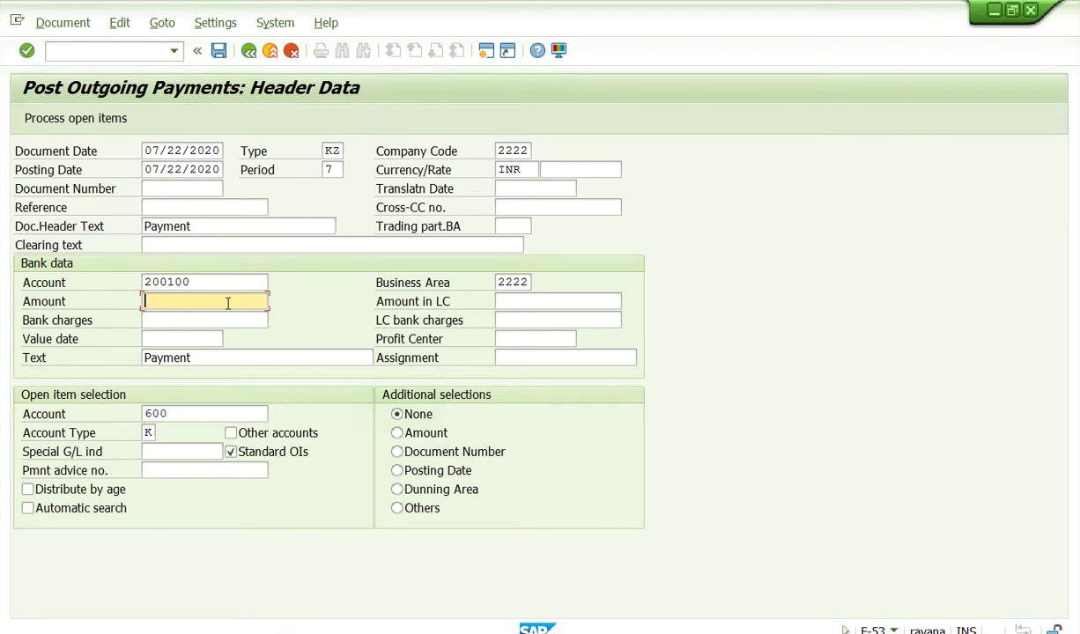
text(2500)
Step: Set the bank data value date to 07/22/2020 and process the vendor's open items
click(56, 123)
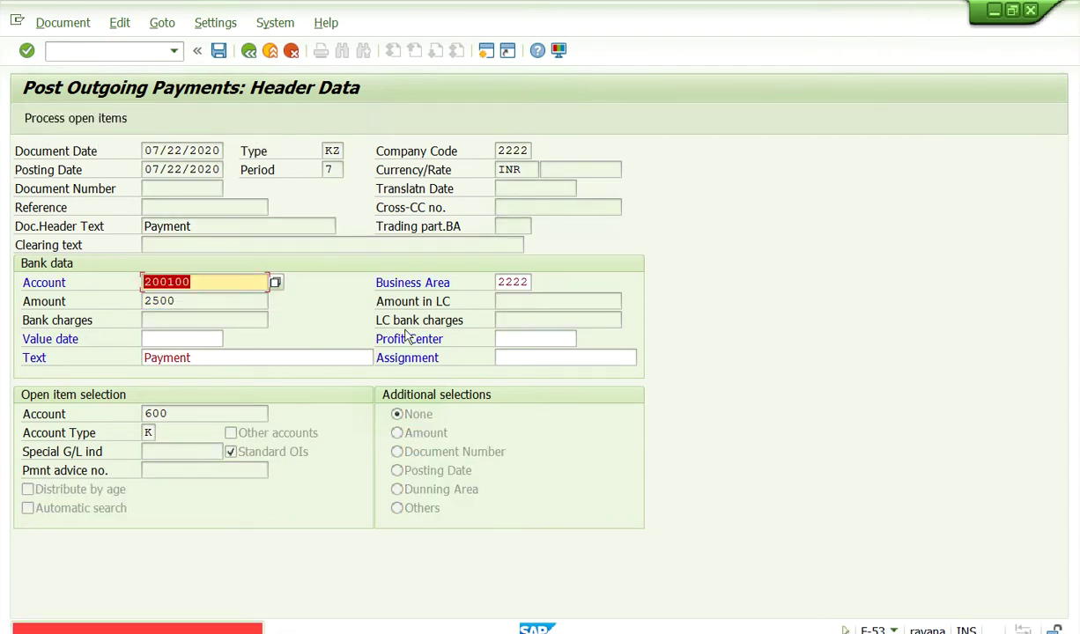
click(175, 342)
click(230, 340)
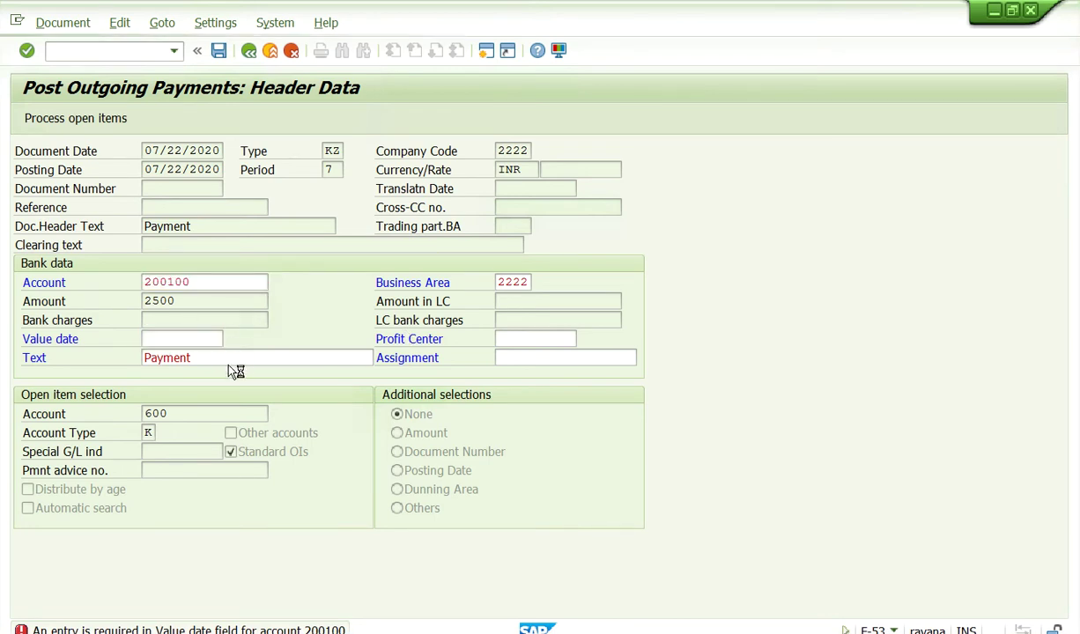
double_click(305, 371)
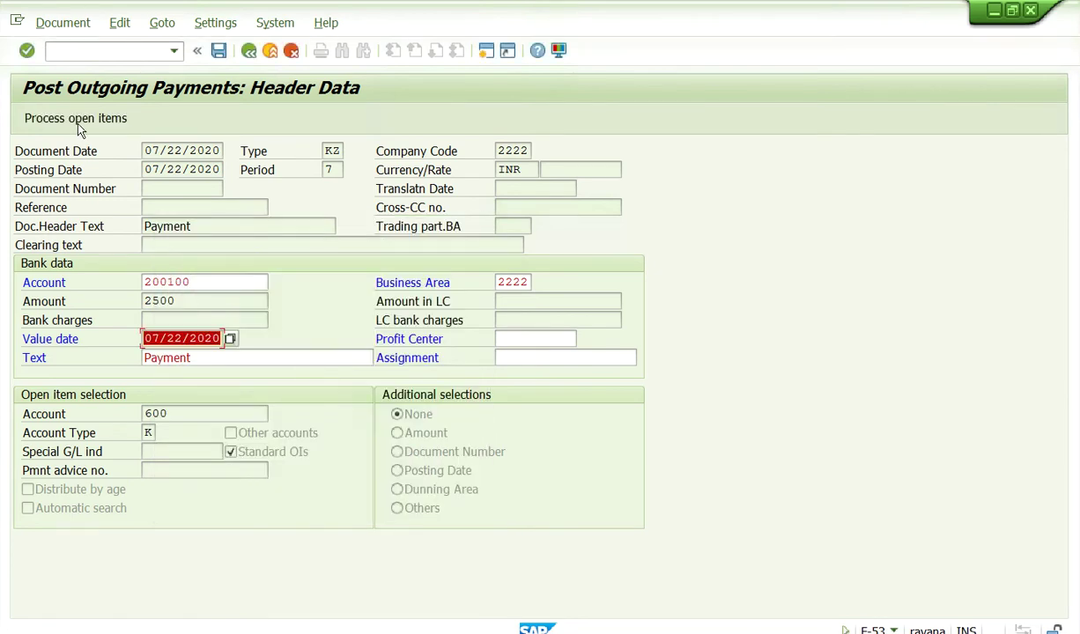
click(75, 118)
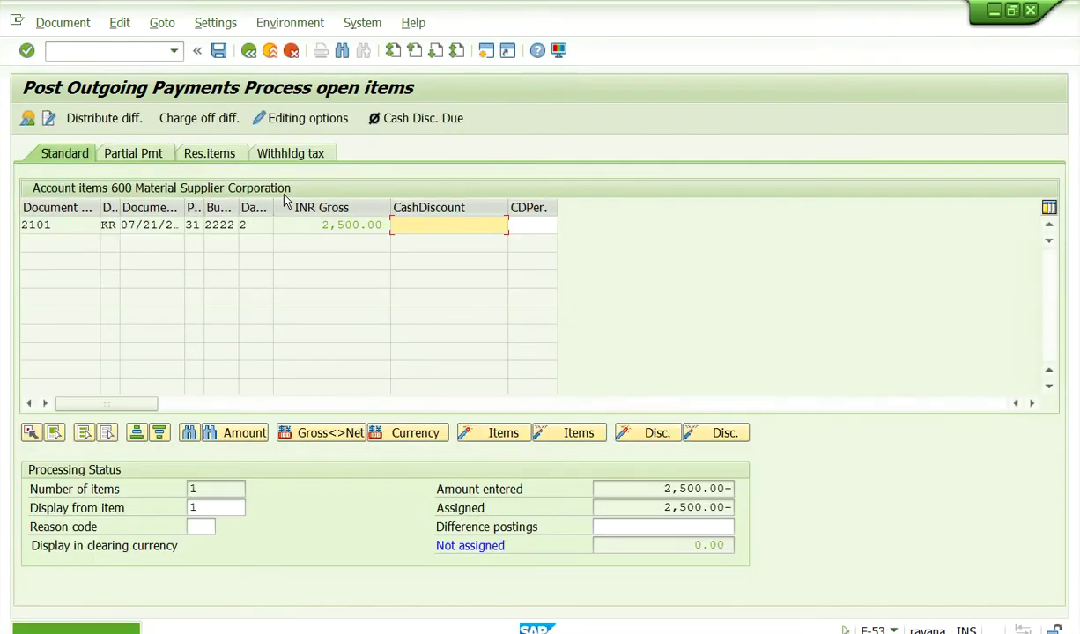
Step: Check the partial payment, residual item and withholding tax views, and post the payment by way of the bank line item's correction screen
click(132, 156)
click(208, 154)
click(264, 154)
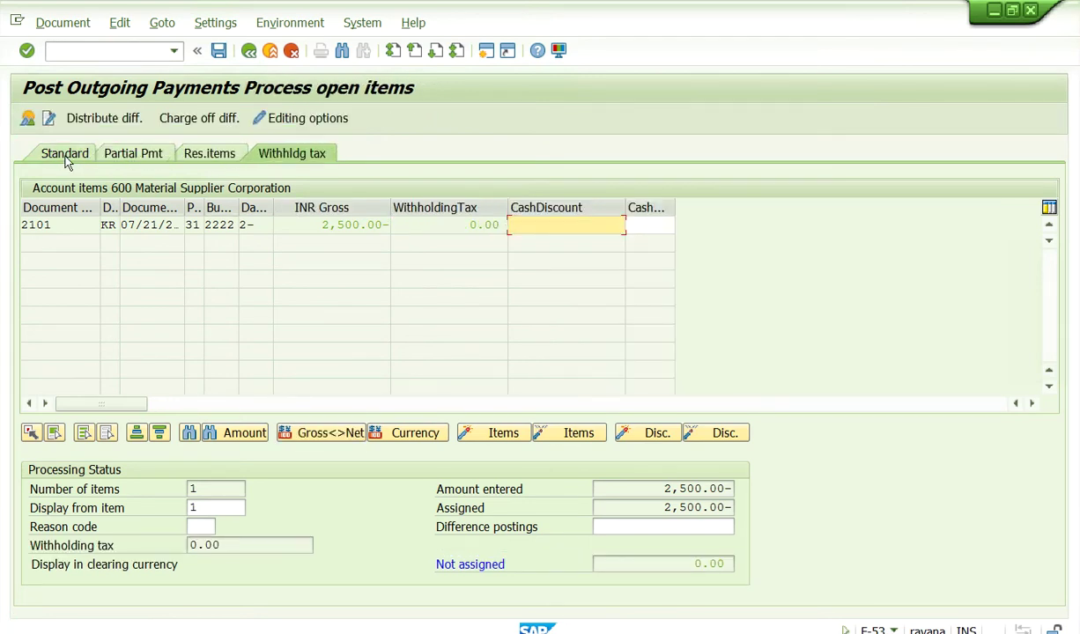
click(64, 153)
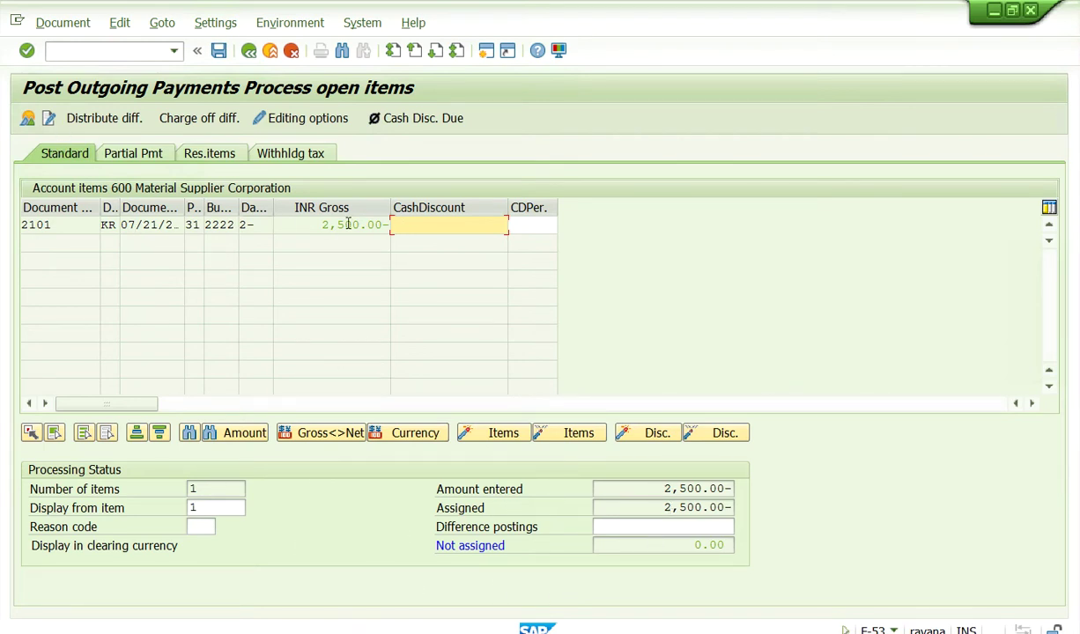
click(220, 52)
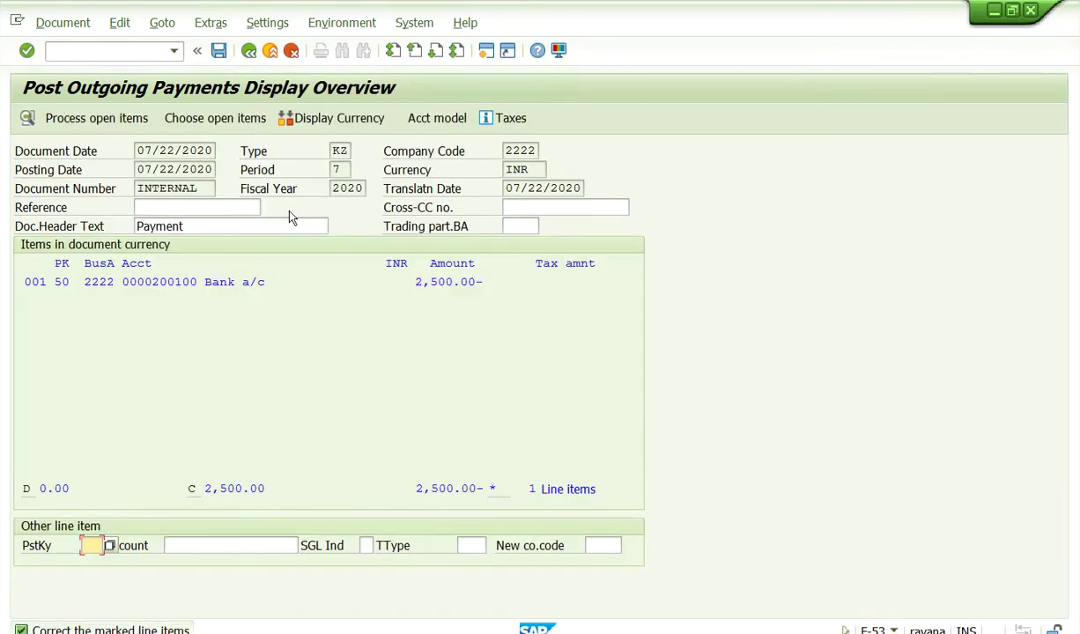
double_click(167, 282)
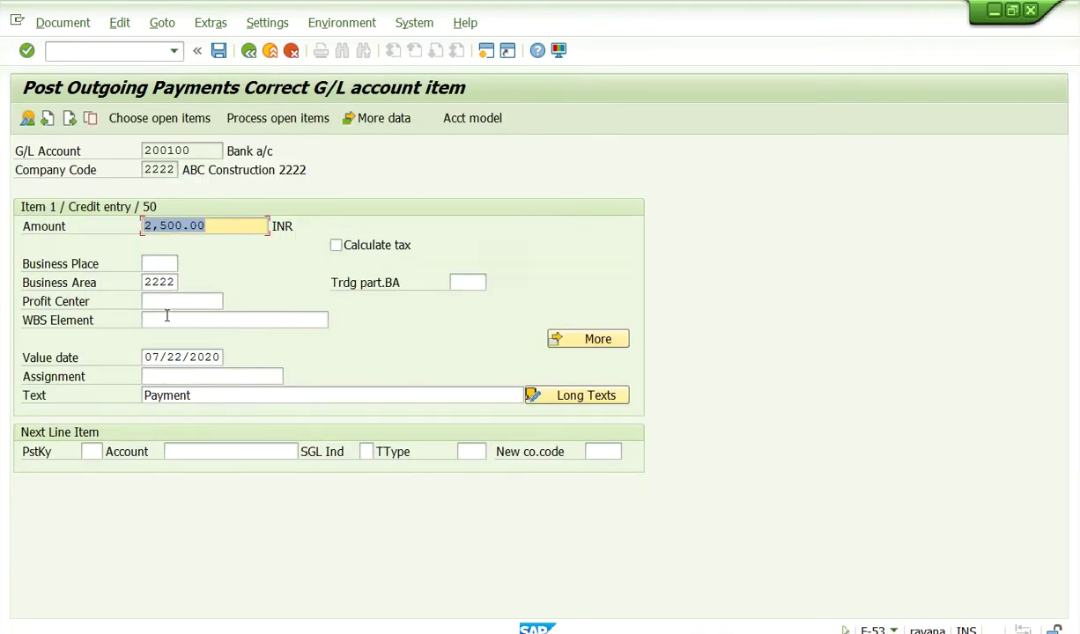
click(193, 394)
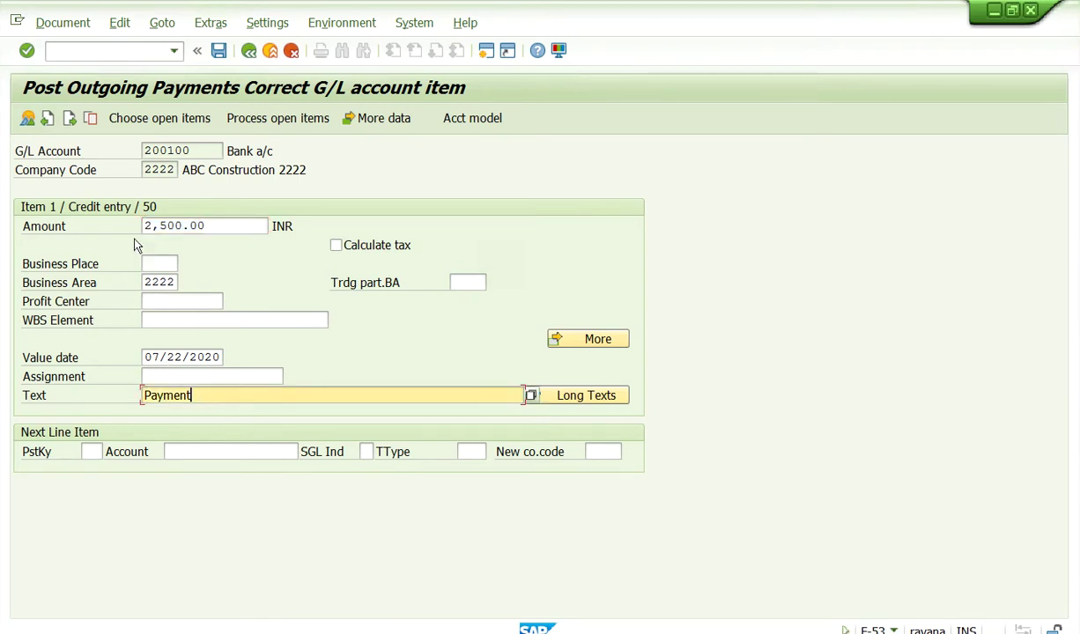
click(219, 50)
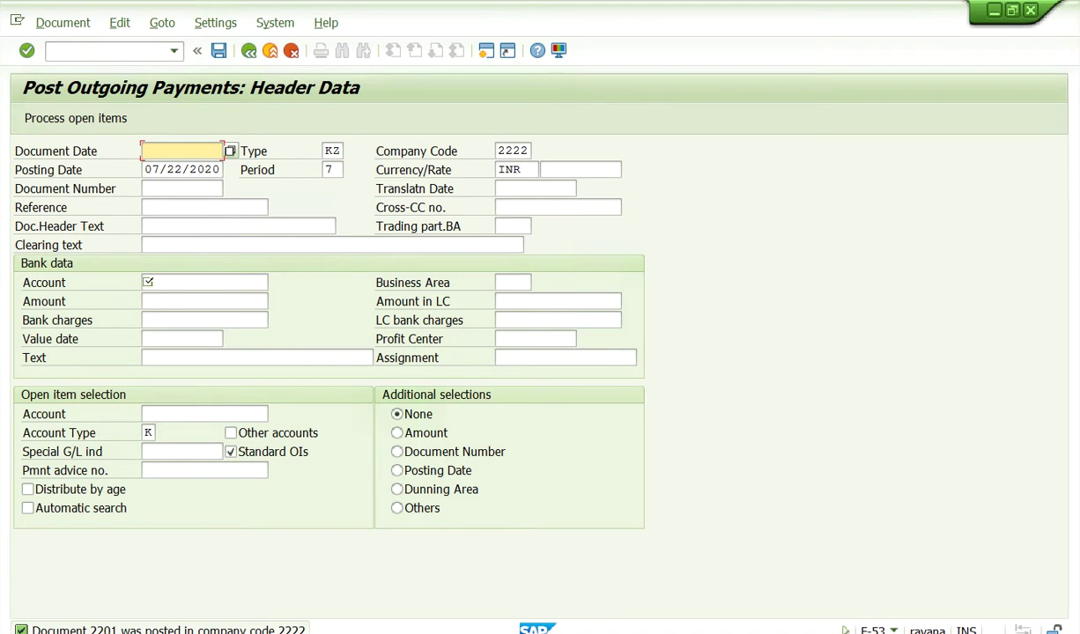
Step: Display the posted payment document, examine its vendor and bank line items, and return to SAP Easy Access
click(54, 24)
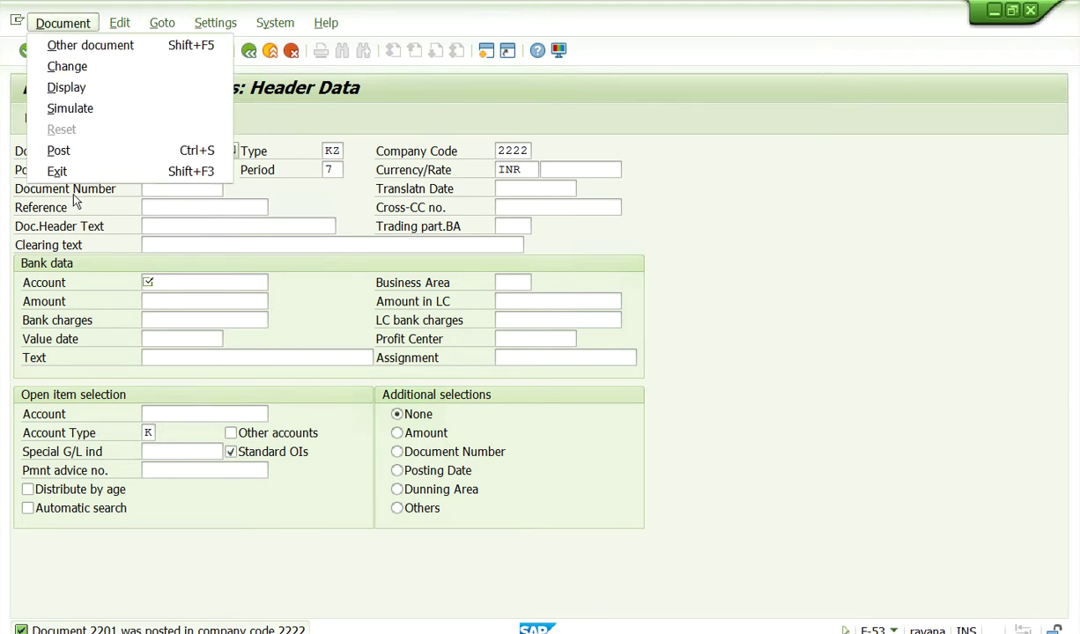
click(67, 88)
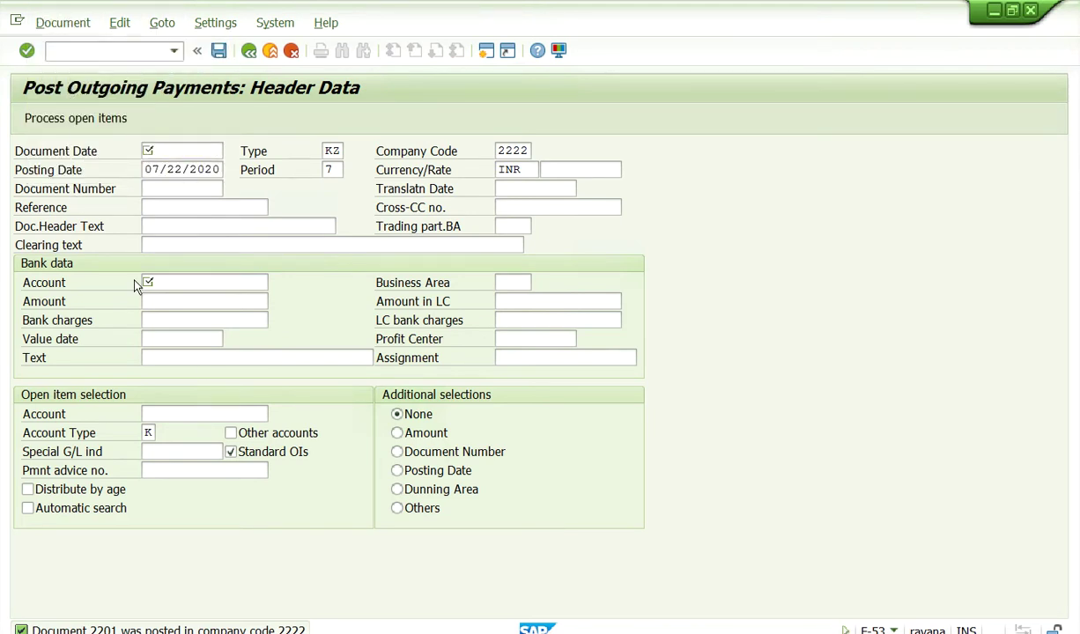
click(260, 322)
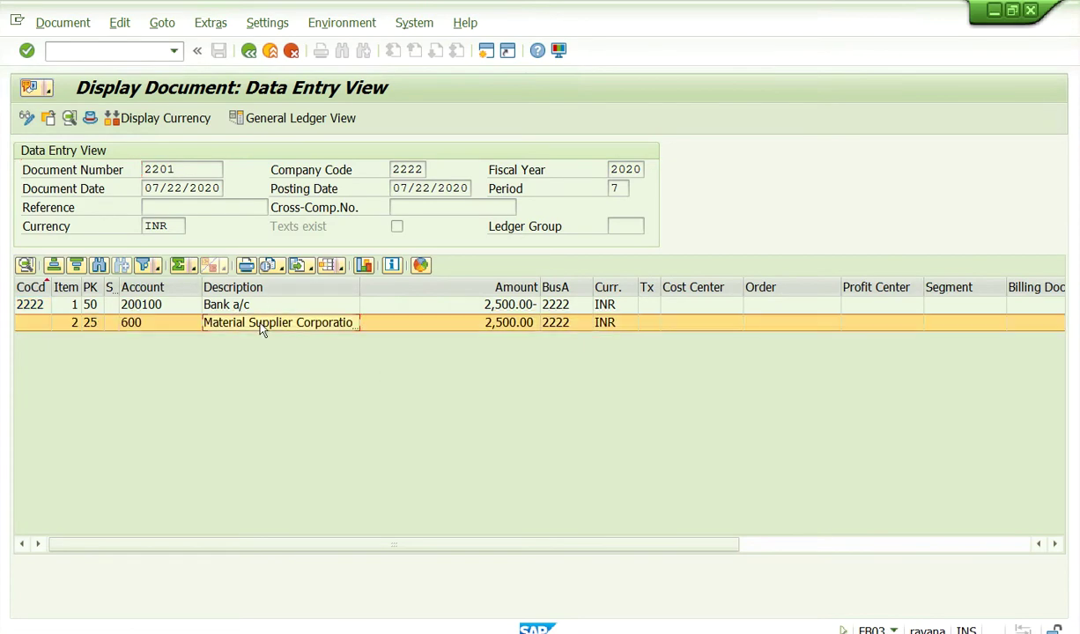
click(245, 307)
click(173, 51)
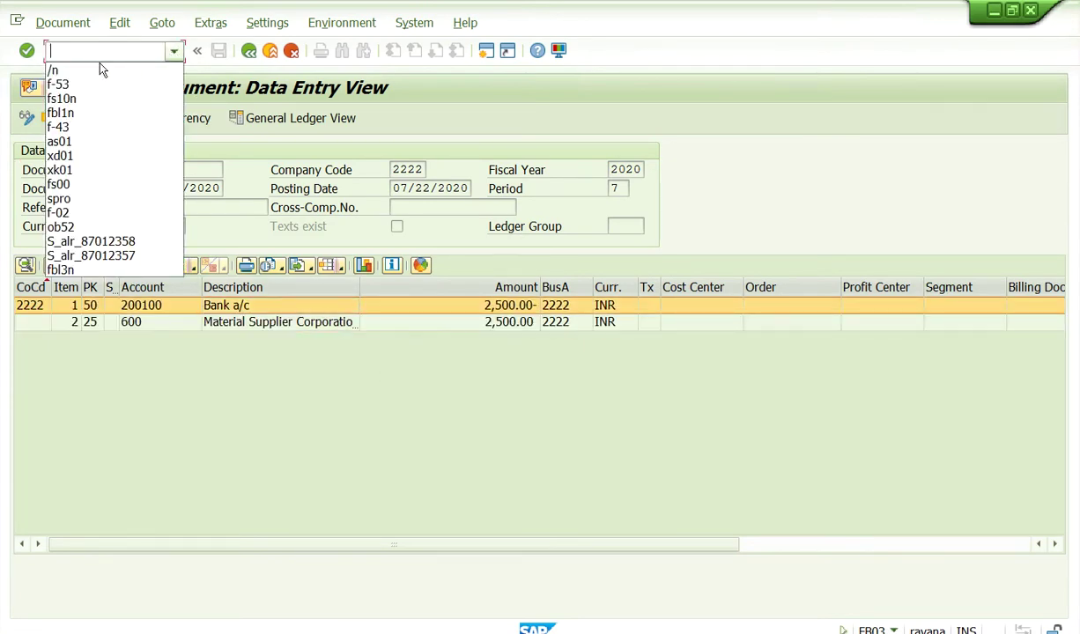
click(72, 79)
key(Return)
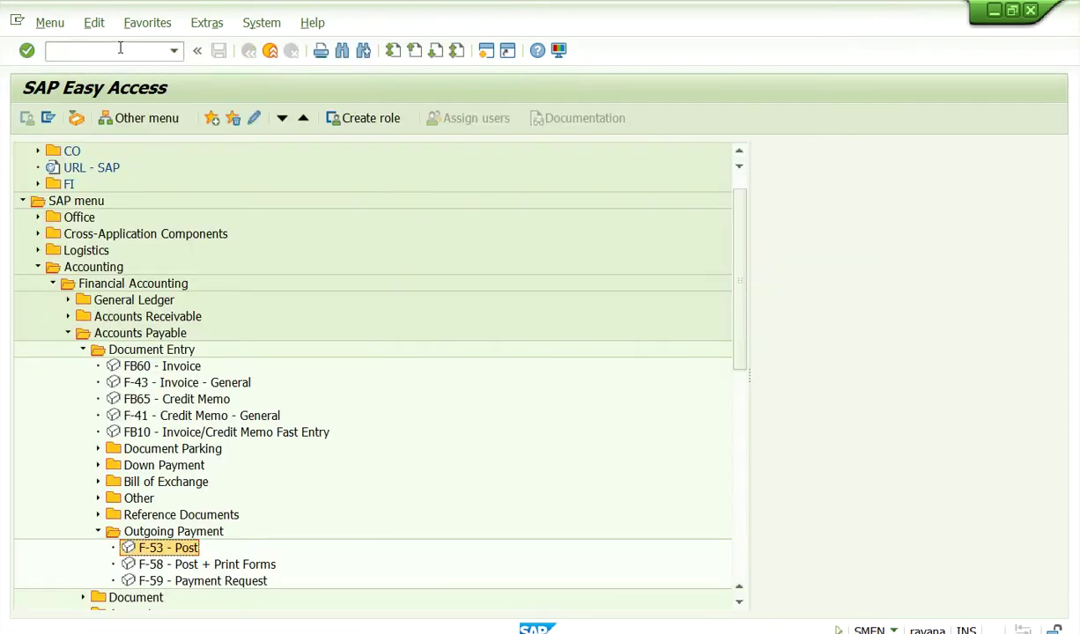
Step: Start FBL1N - Vendor Line Items from the FI favorites folder
click(173, 51)
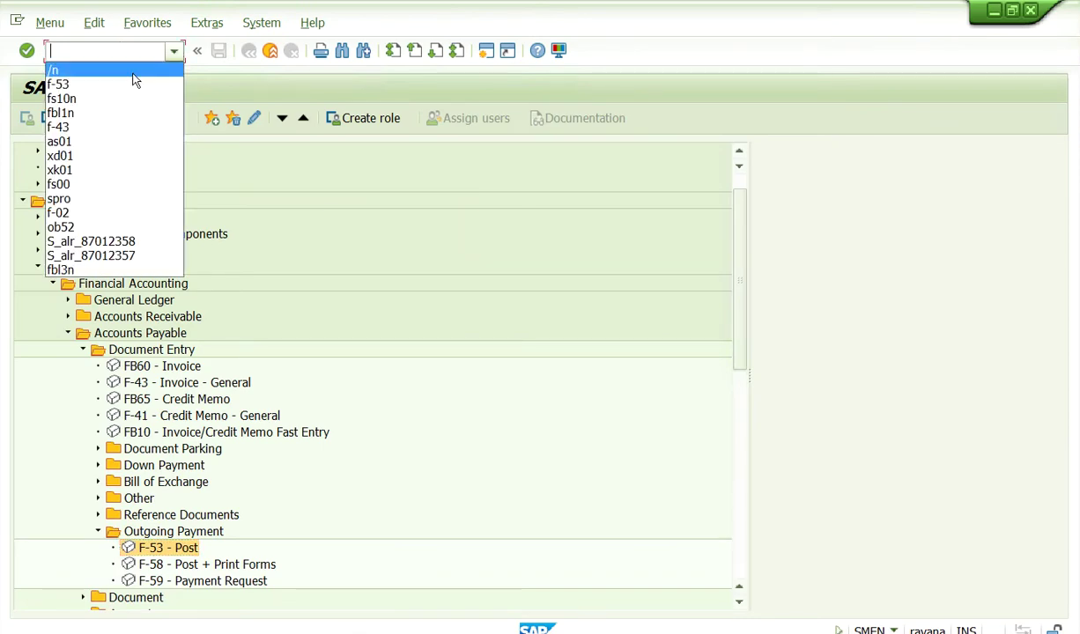
key(Escape)
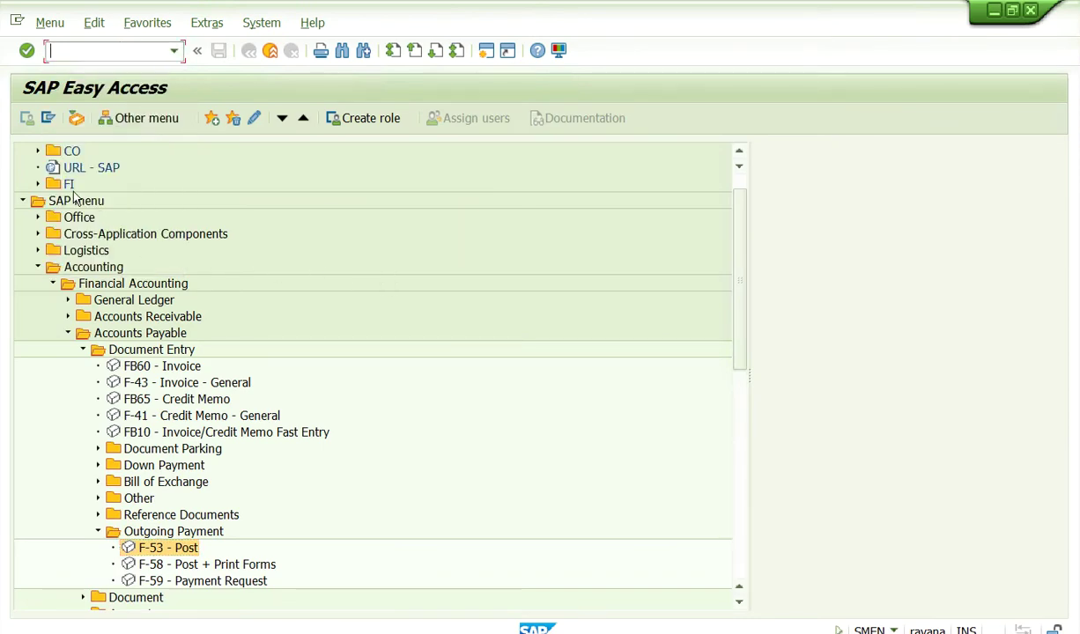
click(39, 184)
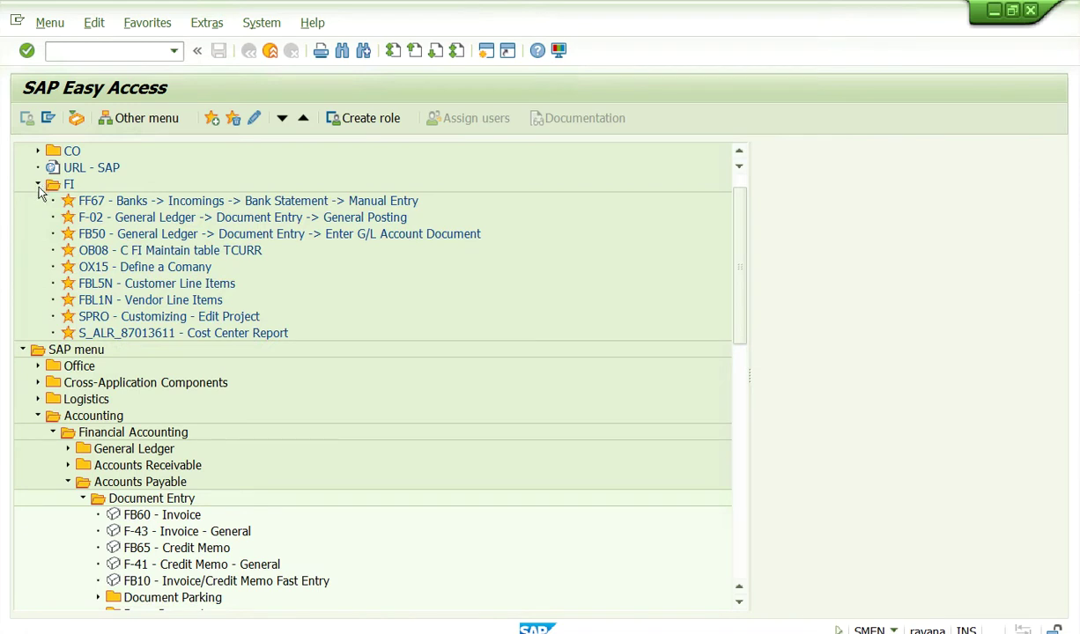
double_click(148, 301)
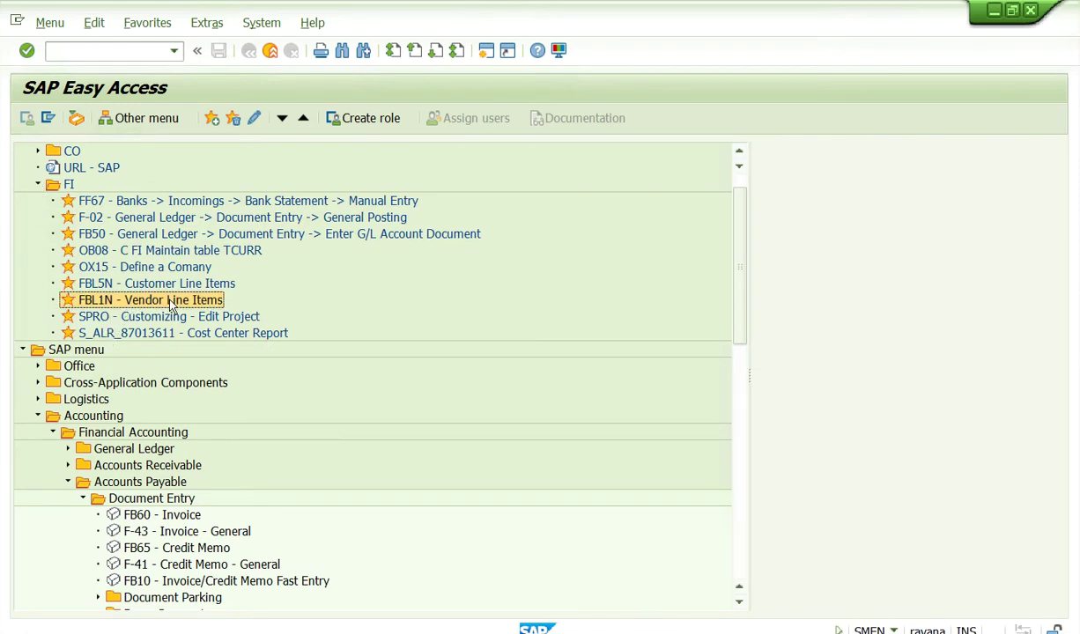
click(322, 169)
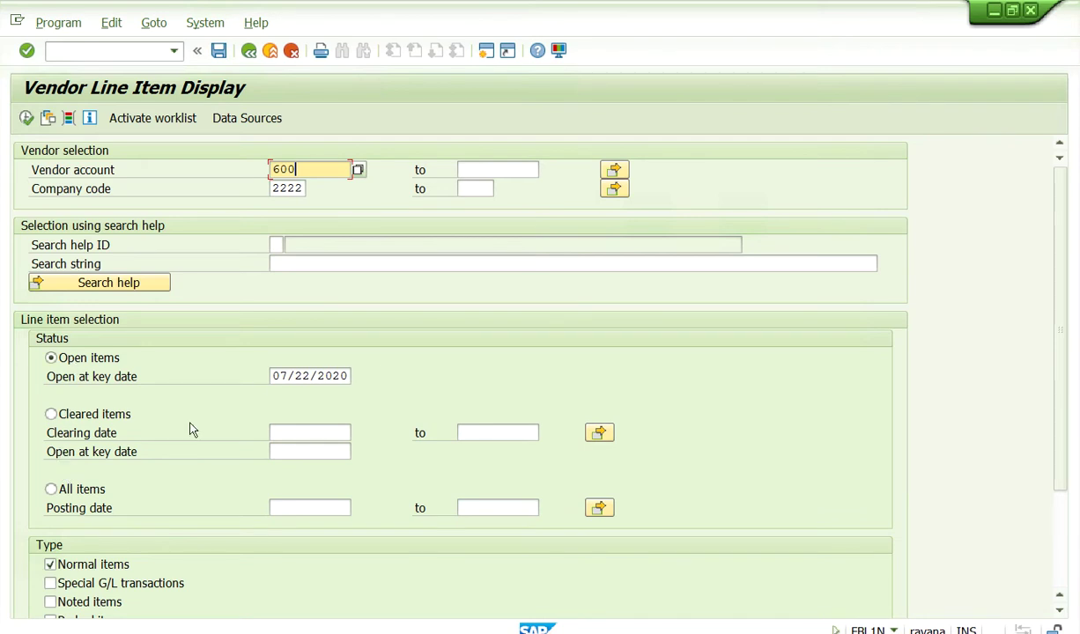
click(52, 495)
click(52, 414)
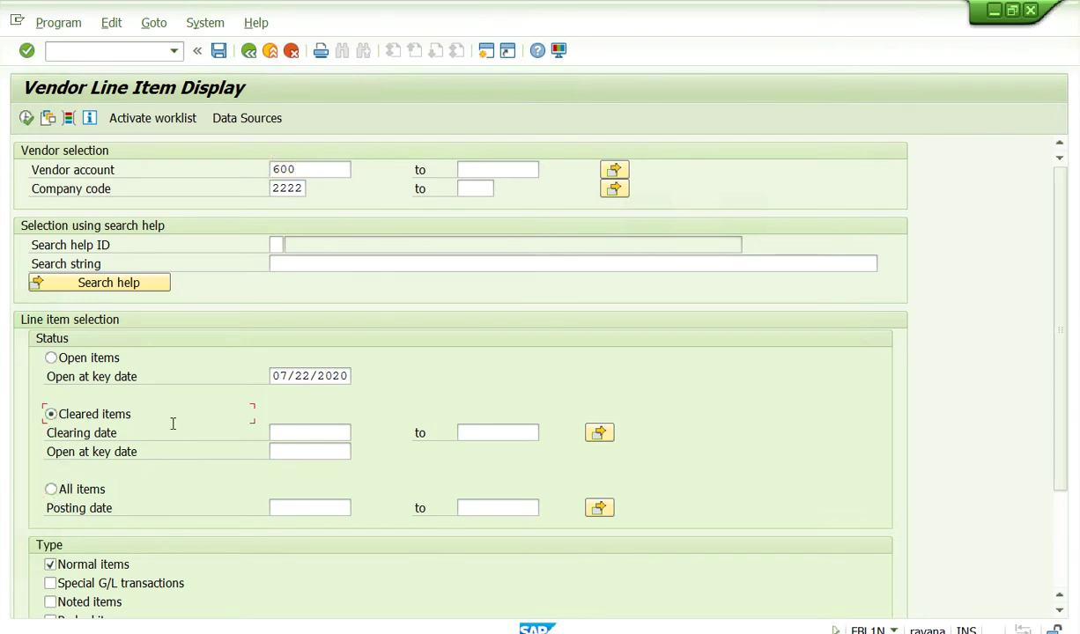
click(334, 433)
click(358, 433)
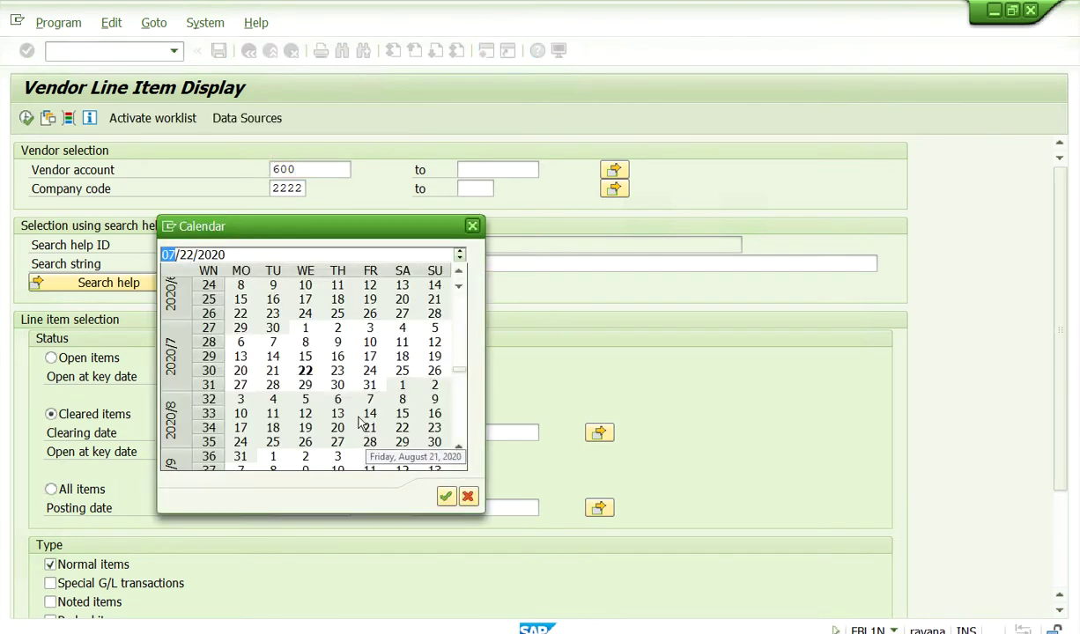
click(472, 226)
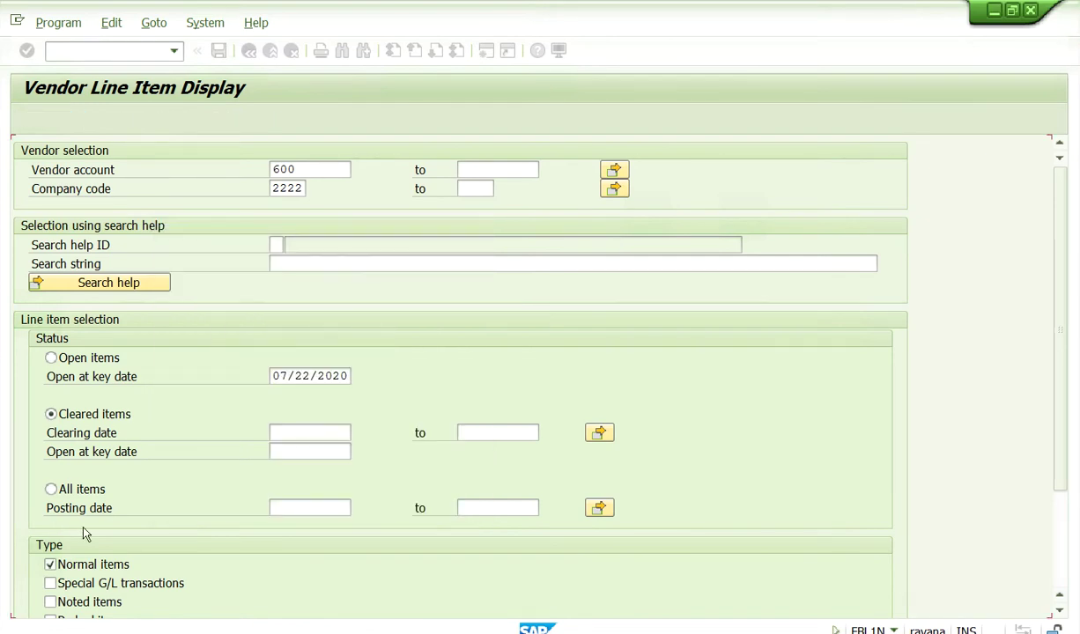
Step: List all items of vendor 600, examine the invoice and payment entries, and return to SAP Easy Access
click(51, 489)
click(26, 117)
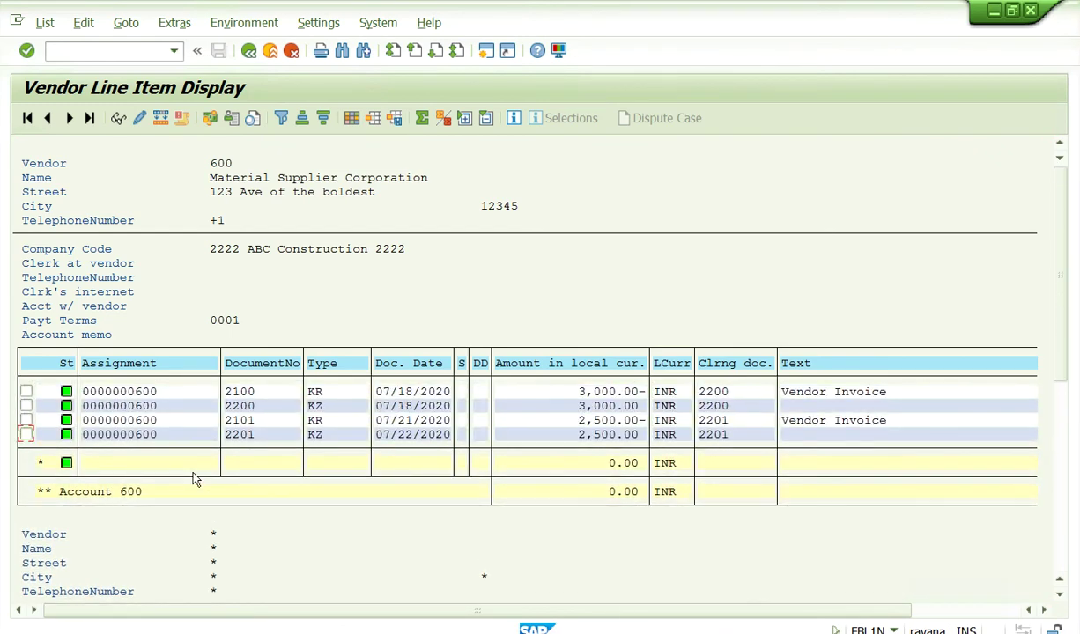
click(603, 419)
click(394, 435)
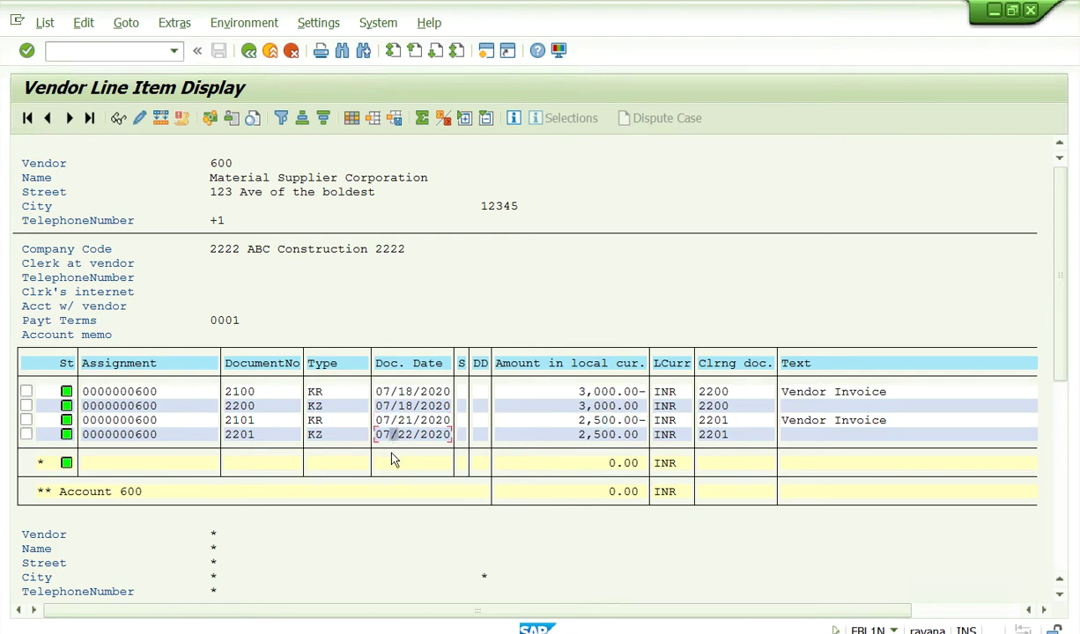
click(66, 421)
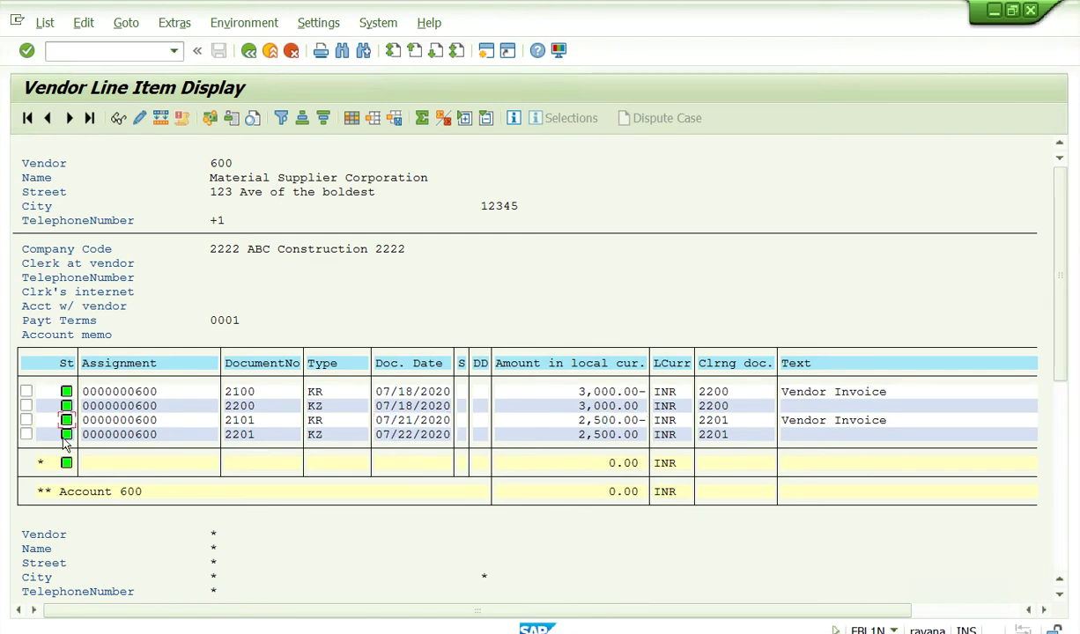
click(248, 51)
click(249, 51)
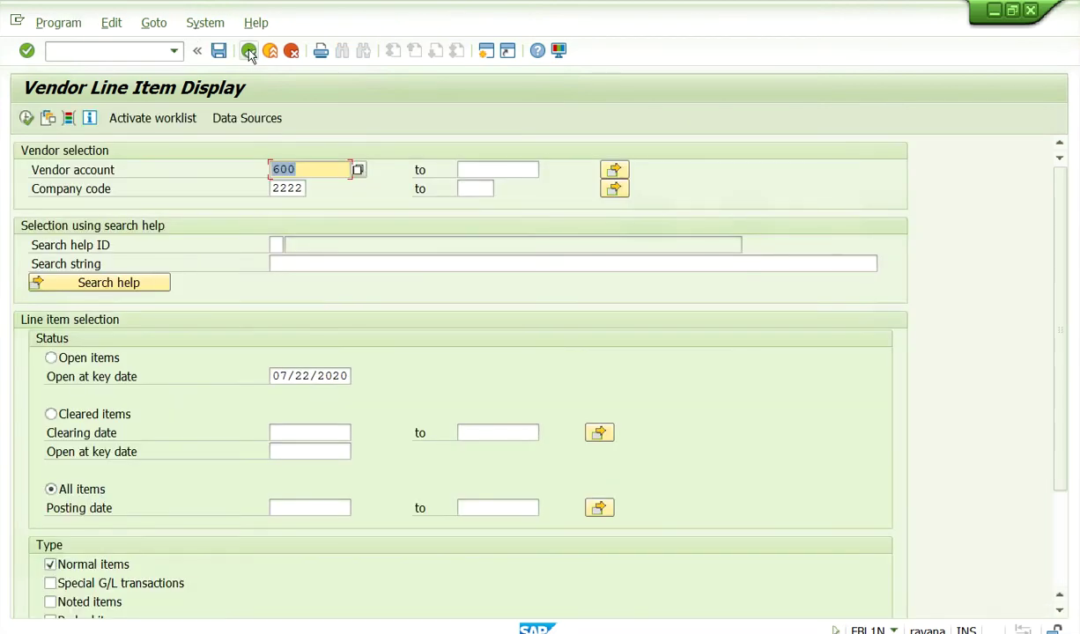
click(104, 51)
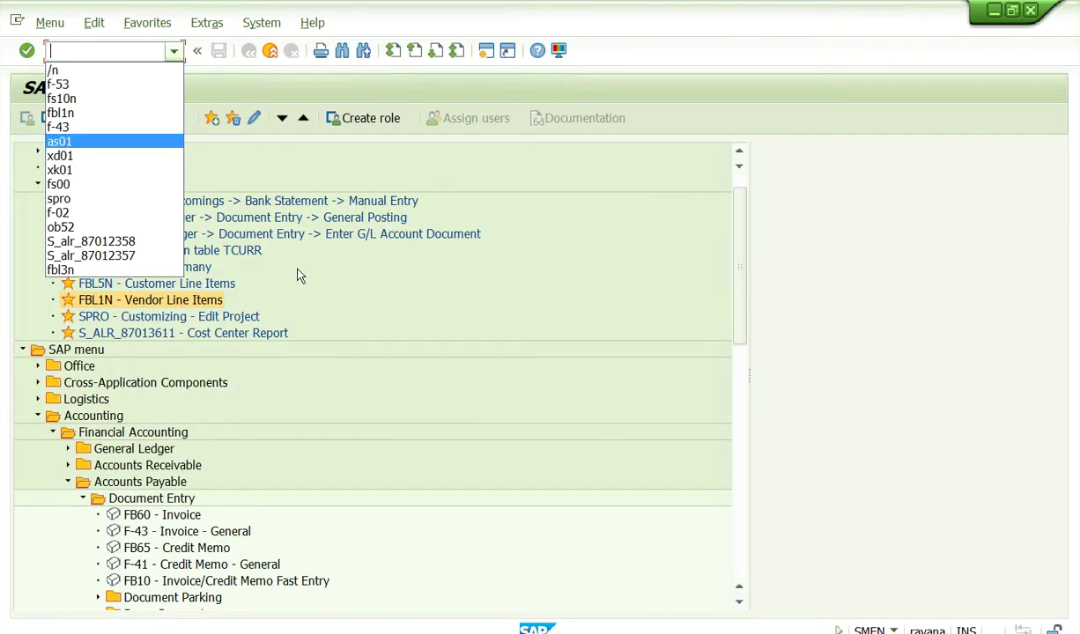
key(Escape)
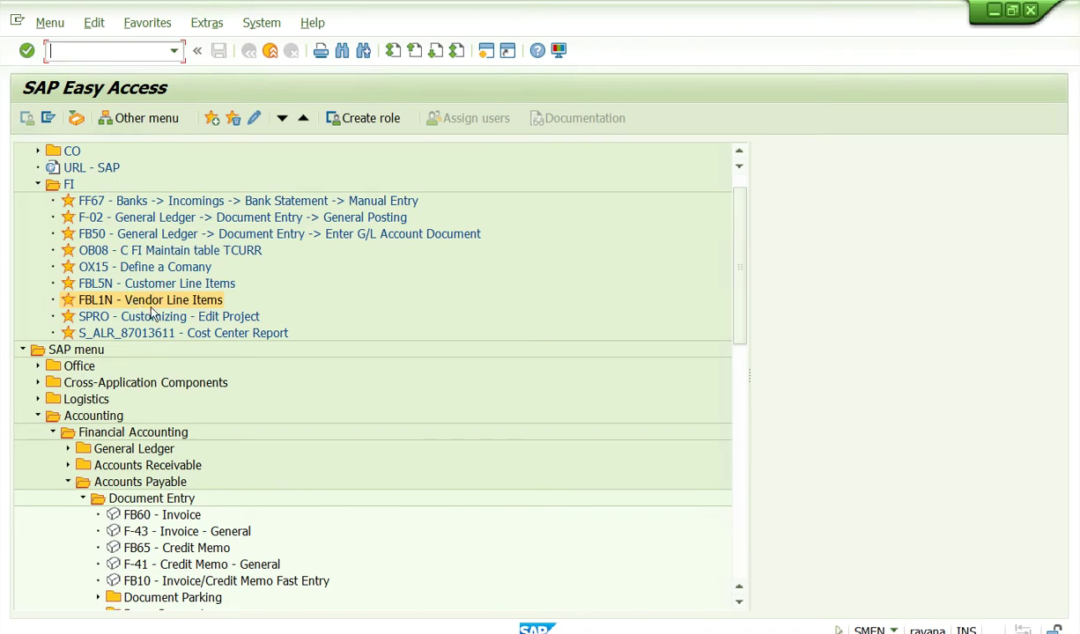
right_click(194, 304)
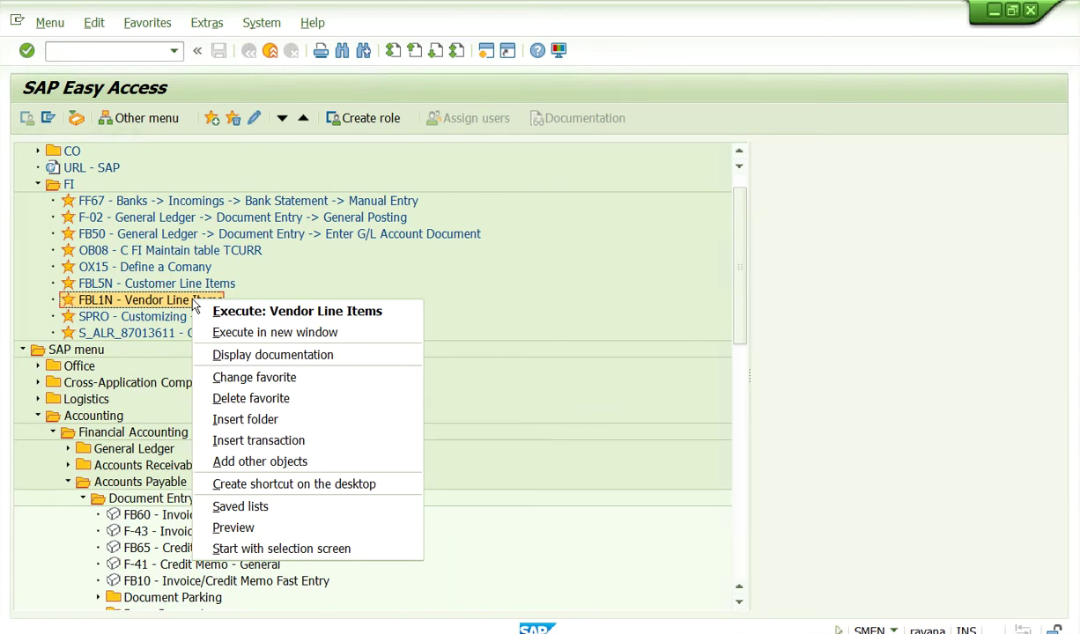
click(622, 297)
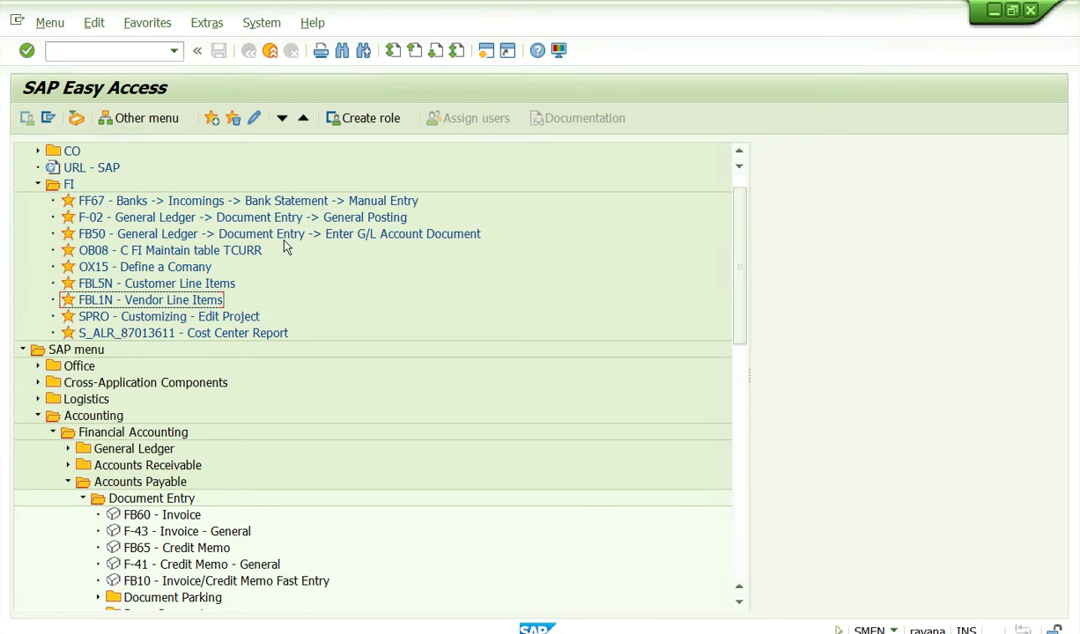
Step: Open a new session and start transaction FS10N, the G/L Account Balance Display
click(485, 54)
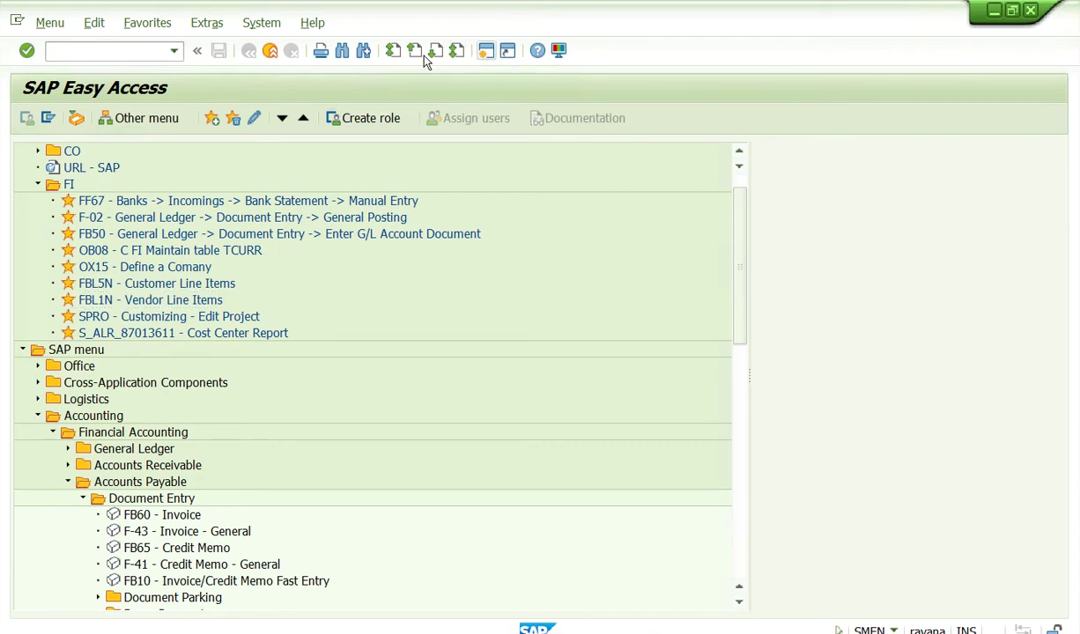
text(fs)
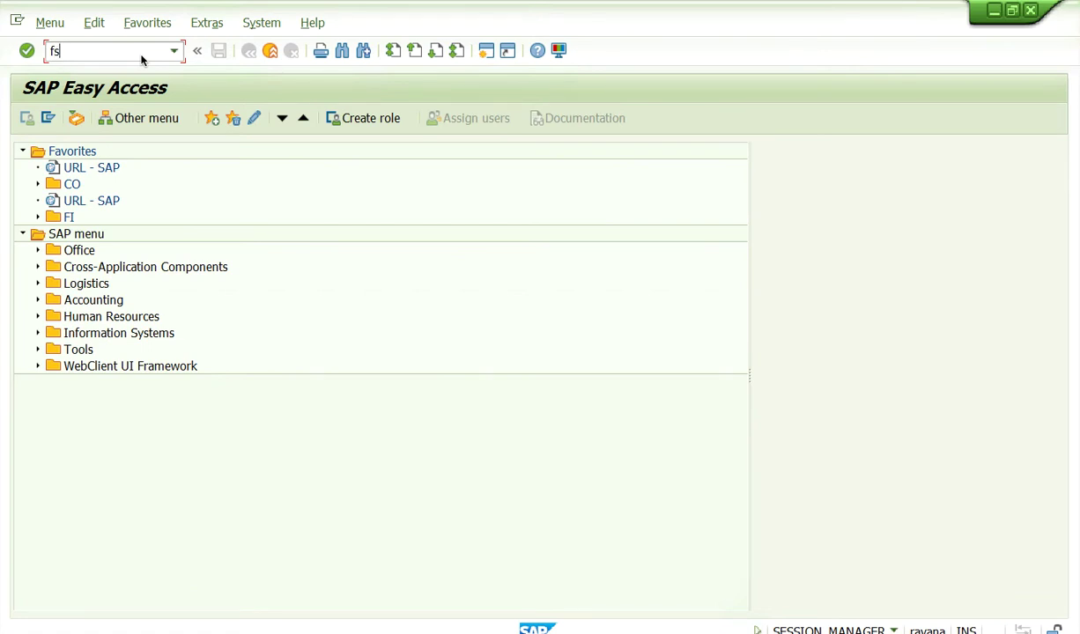
text(10n)
key(Return)
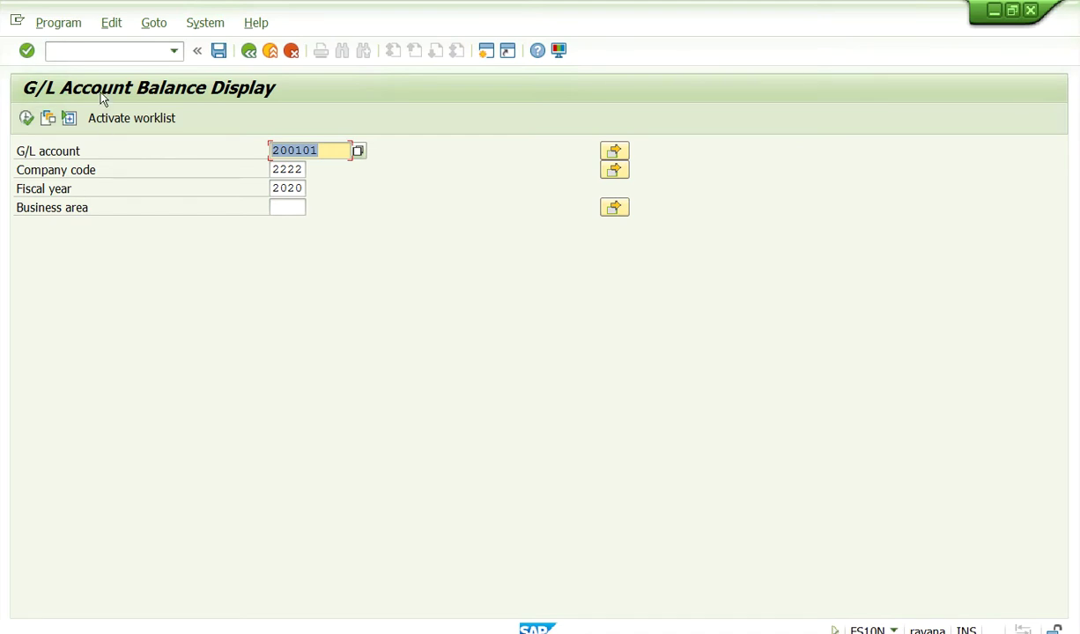
Step: Show and hide the Currency type field in the balance display selection, and return to SAP Easy Access with /n
click(68, 126)
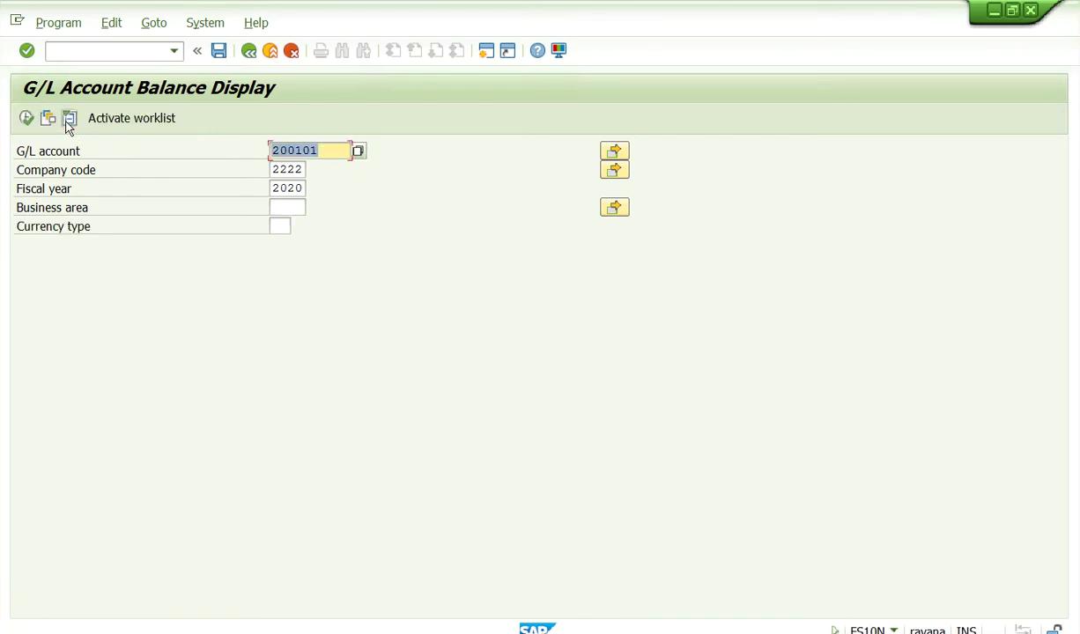
click(70, 121)
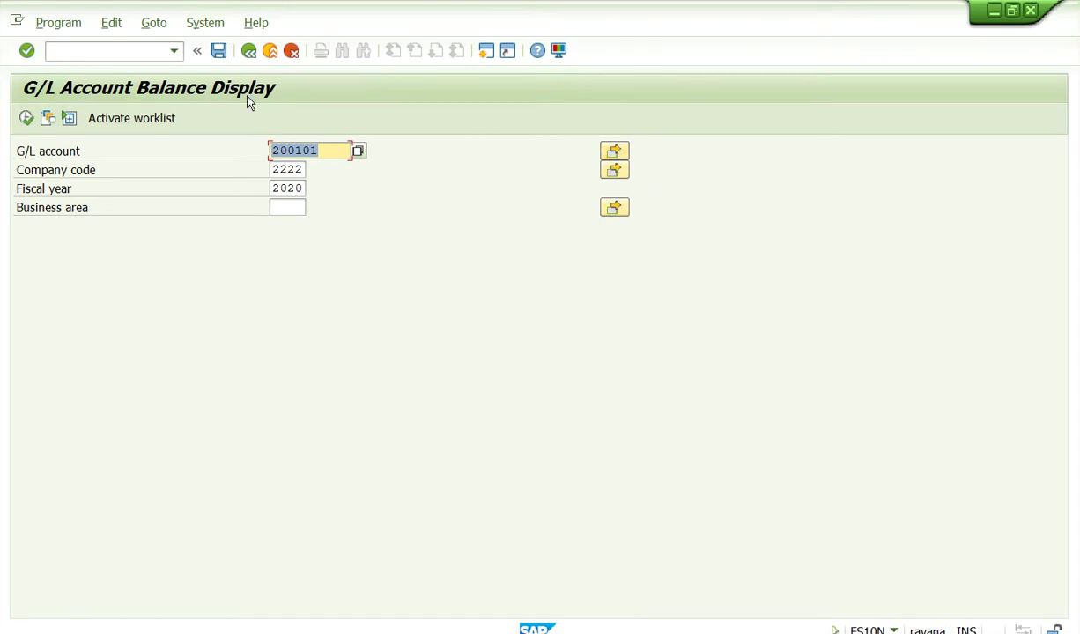
click(173, 53)
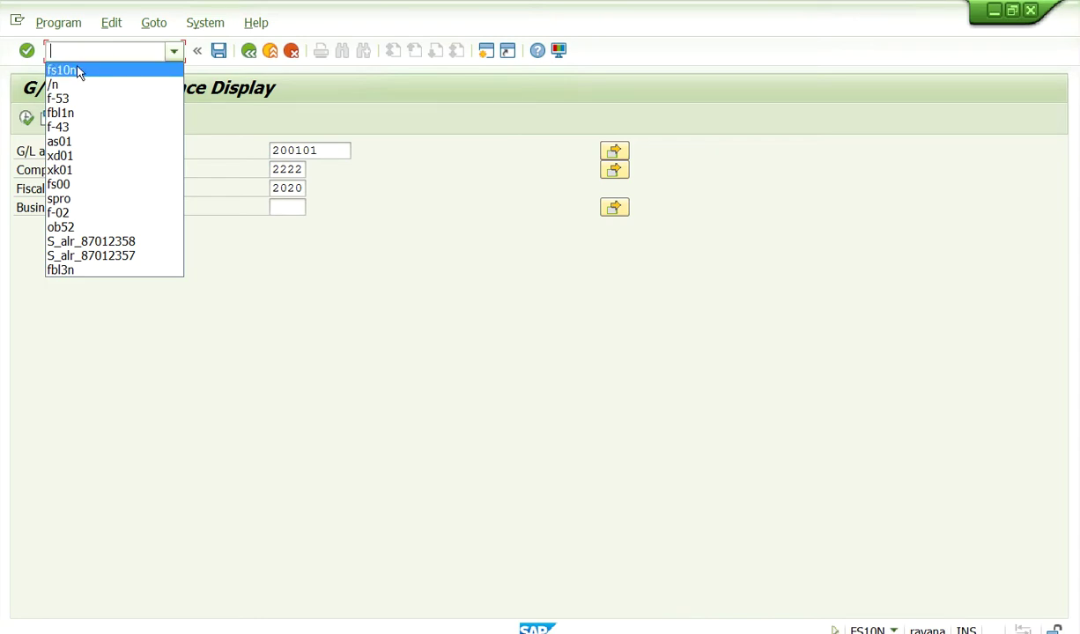
click(54, 84)
click(27, 51)
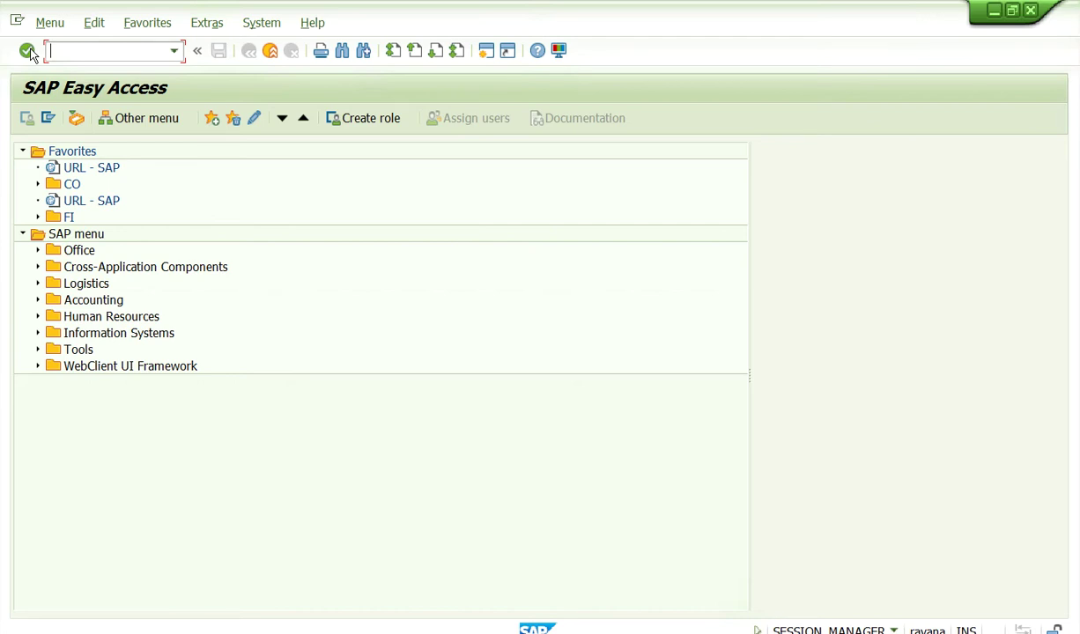
Step: Expand the FI favorites folder and try to add a favorite while the Favorites node is selected
click(71, 148)
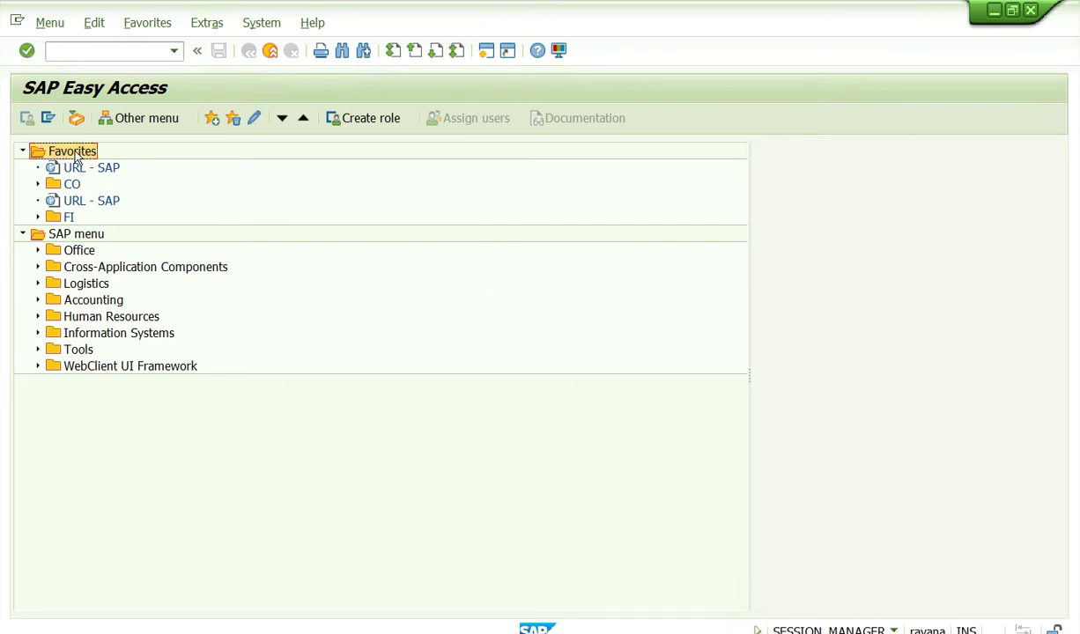
click(38, 216)
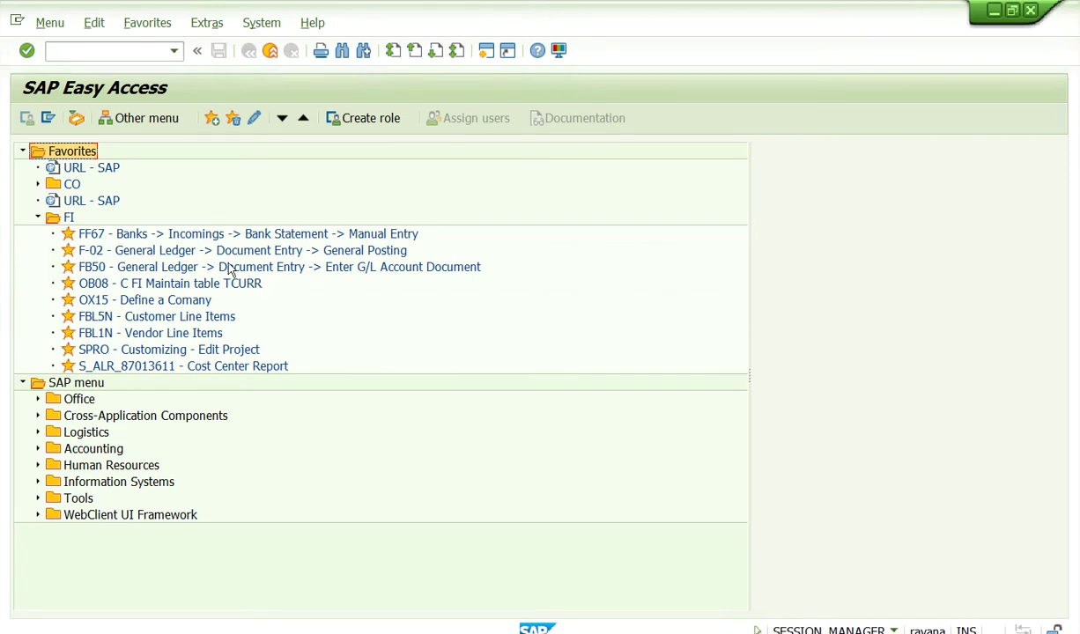
right_click(323, 330)
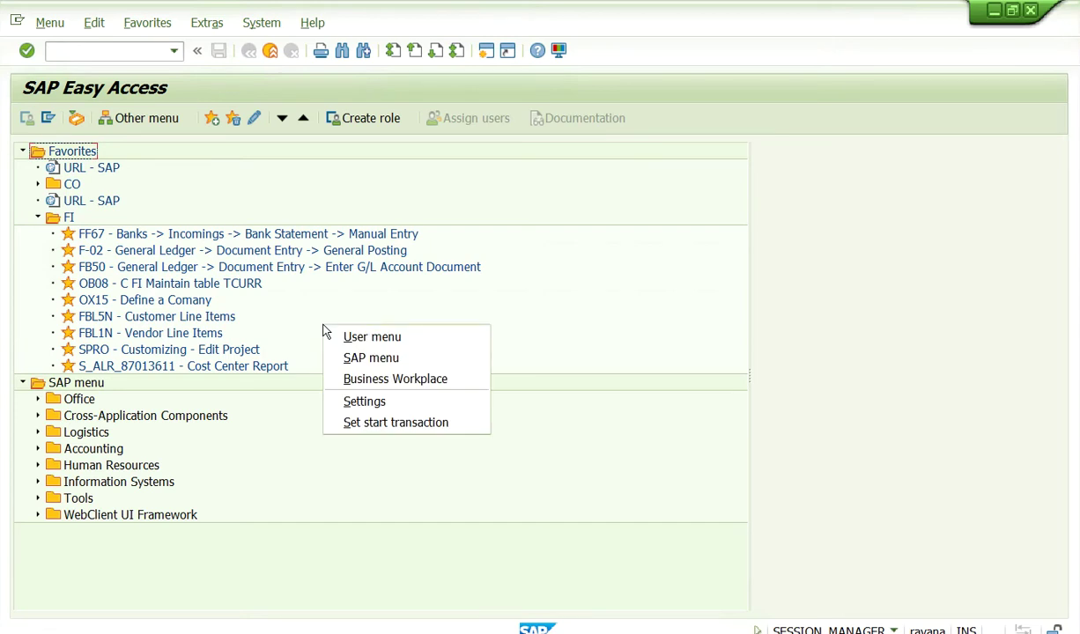
click(218, 185)
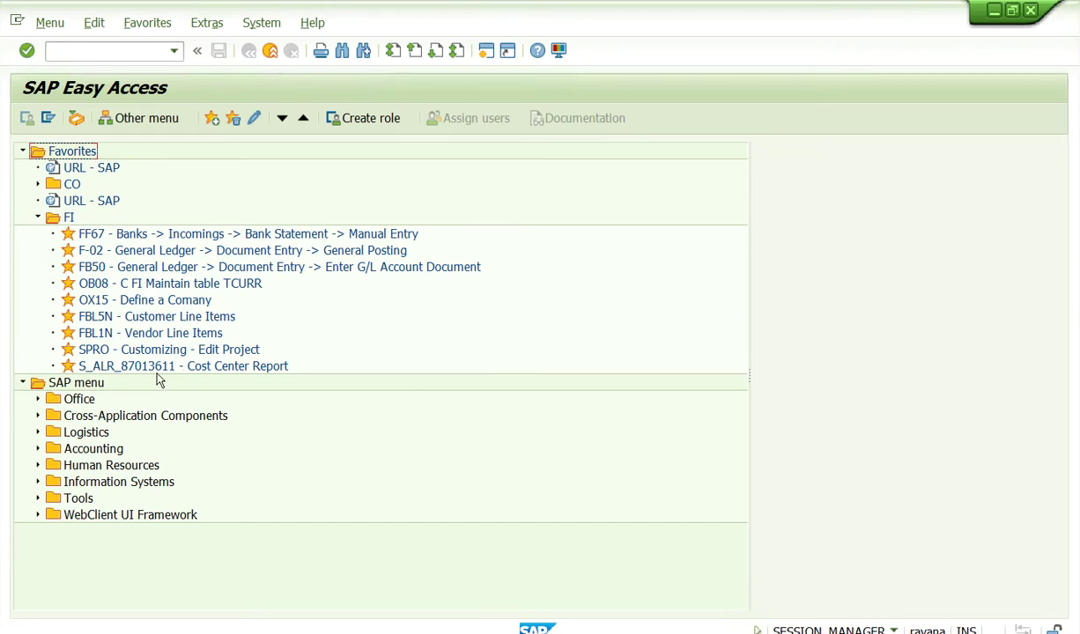
click(211, 121)
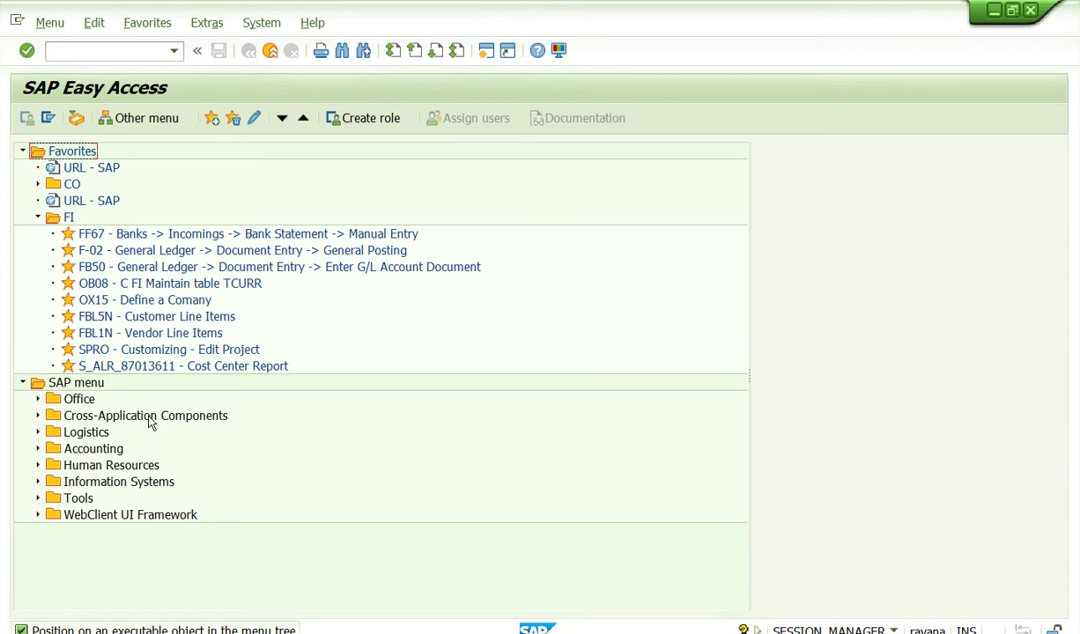
click(23, 382)
click(24, 382)
click(38, 217)
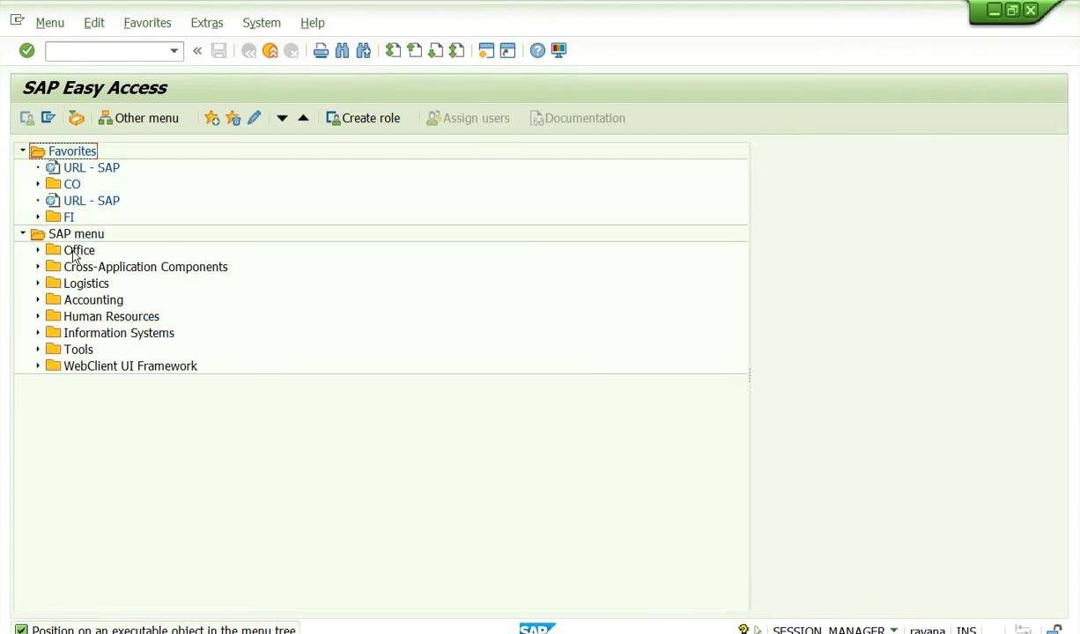
click(37, 217)
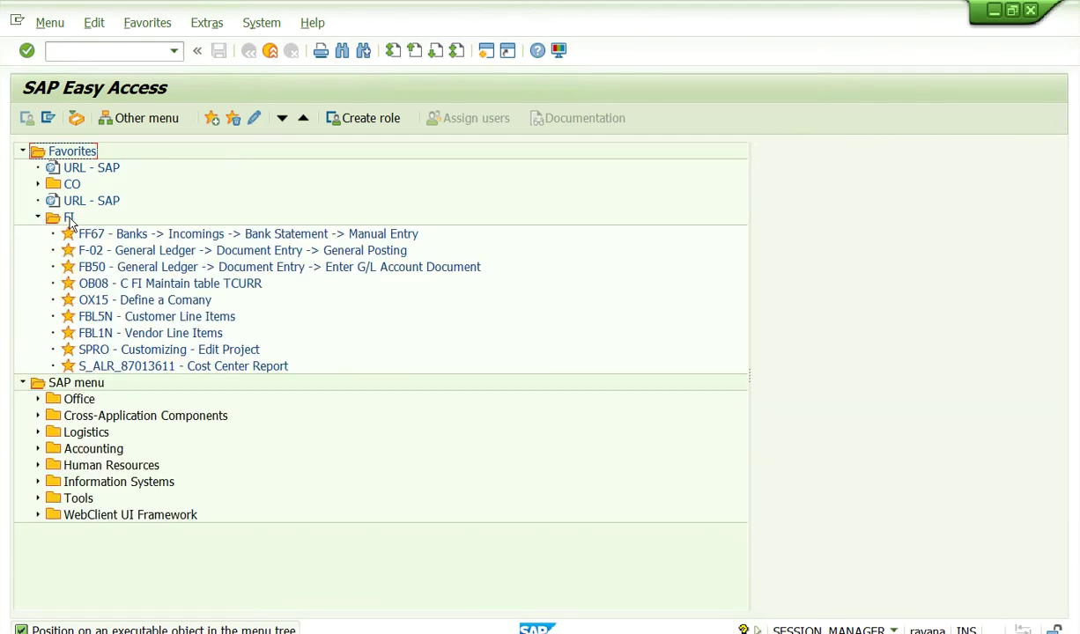
Step: Insert transaction FS10N into the FI favorites folder and select its new entry
right_click(70, 219)
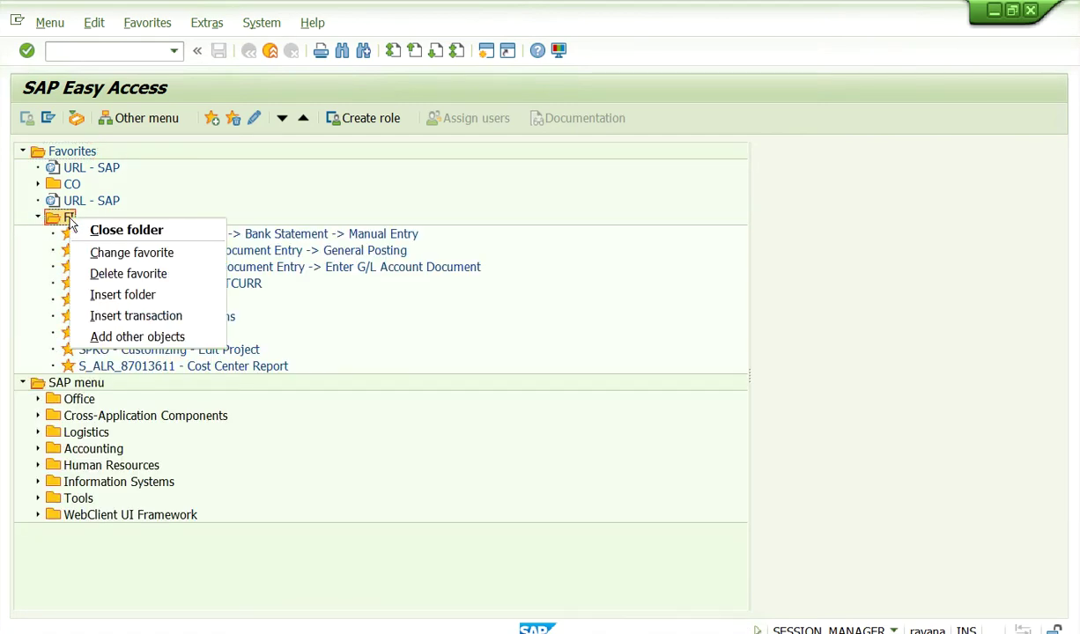
click(122, 319)
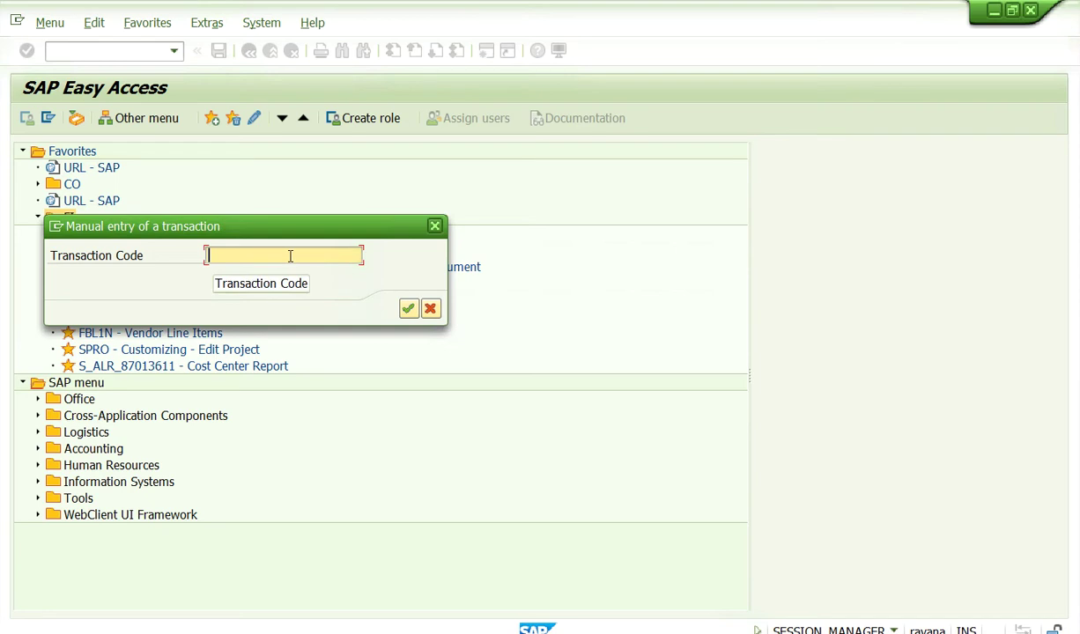
text(fs1)
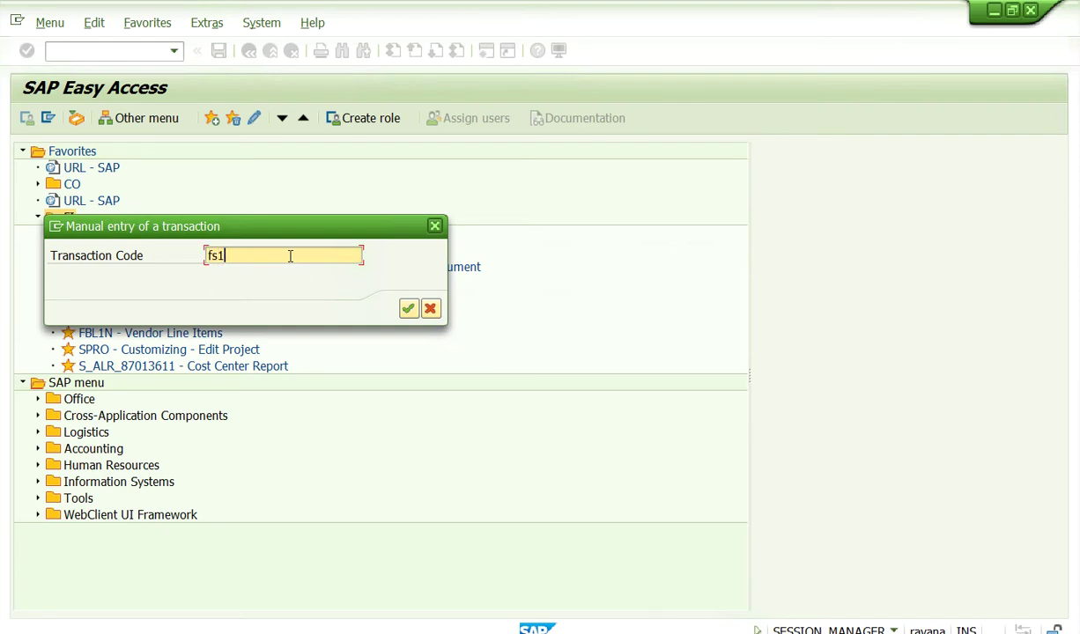
text(0n)
key(Return)
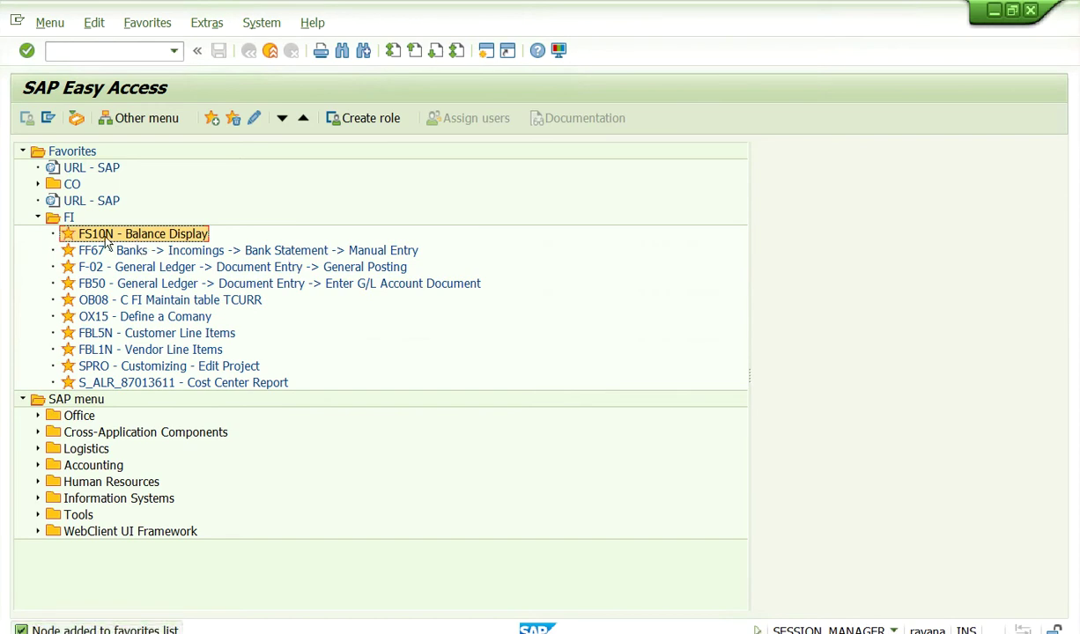
click(38, 217)
click(38, 217)
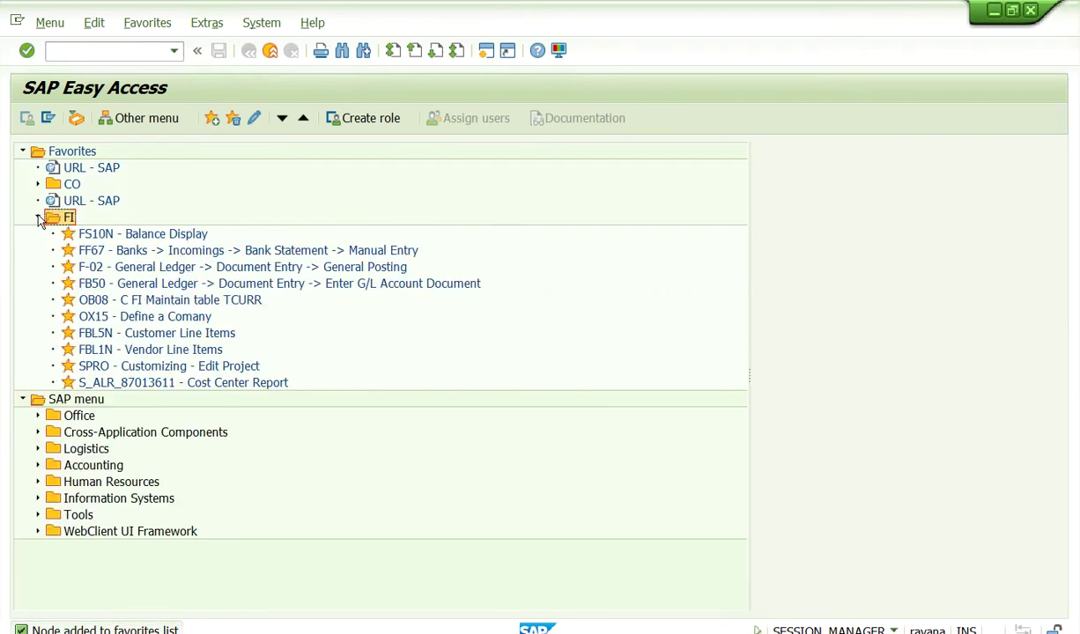
click(114, 235)
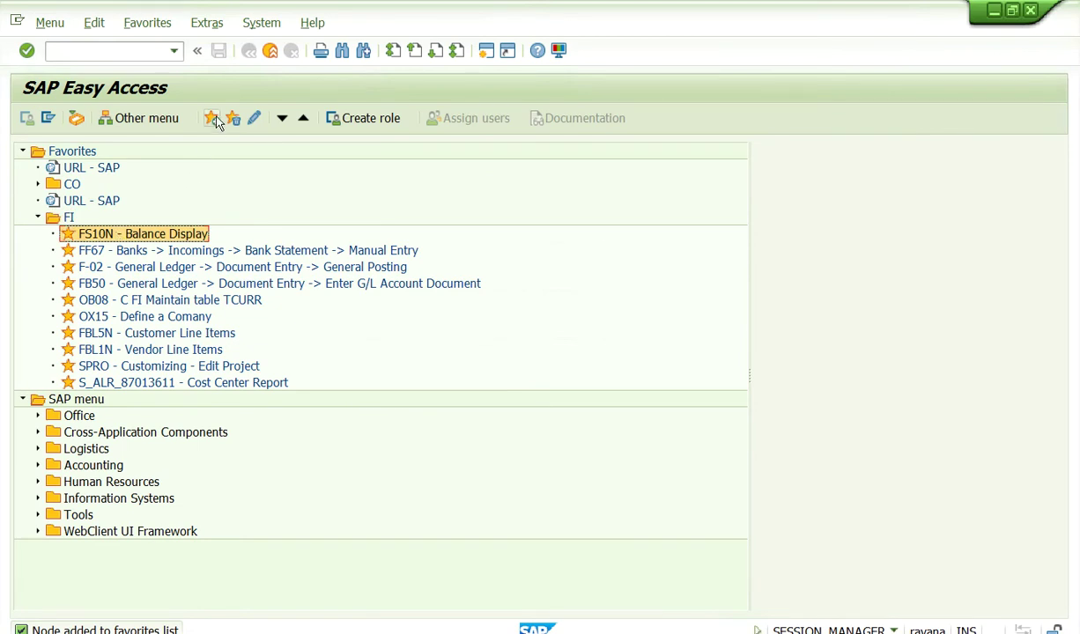
Step: Expand Accounting, Financial Accounting, General Ledger and Account in the SAP menu tree, and select FS10N - Display Balances
click(23, 399)
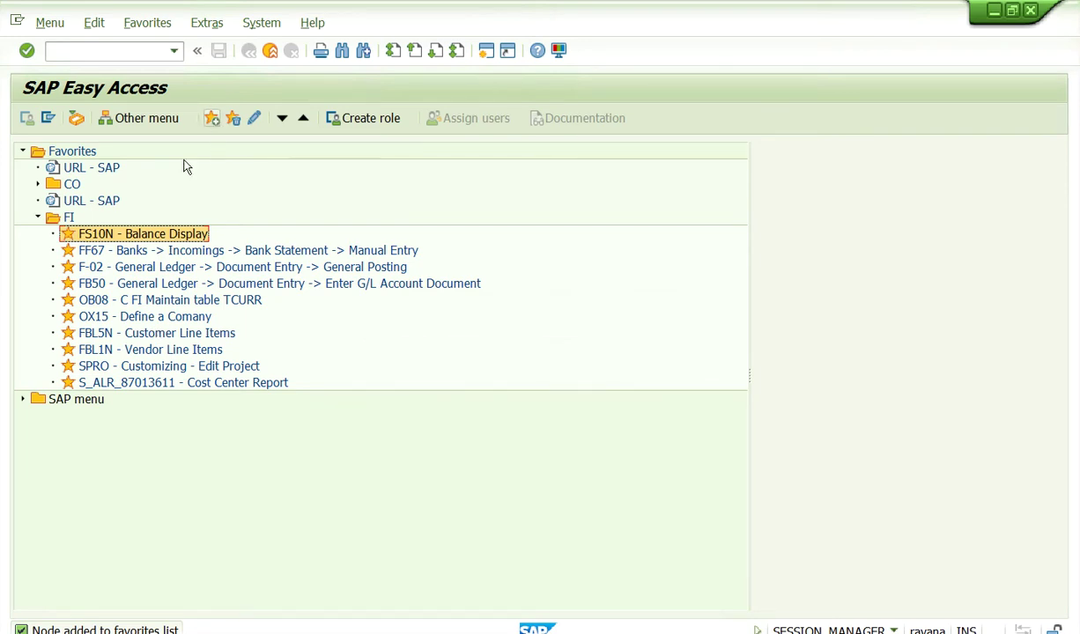
click(23, 401)
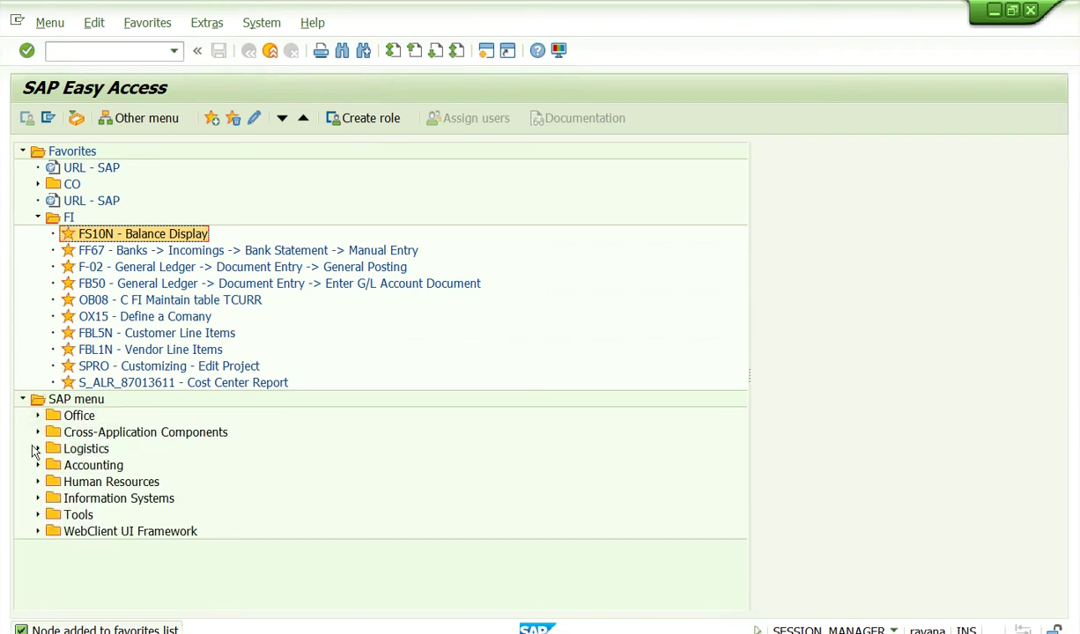
click(38, 463)
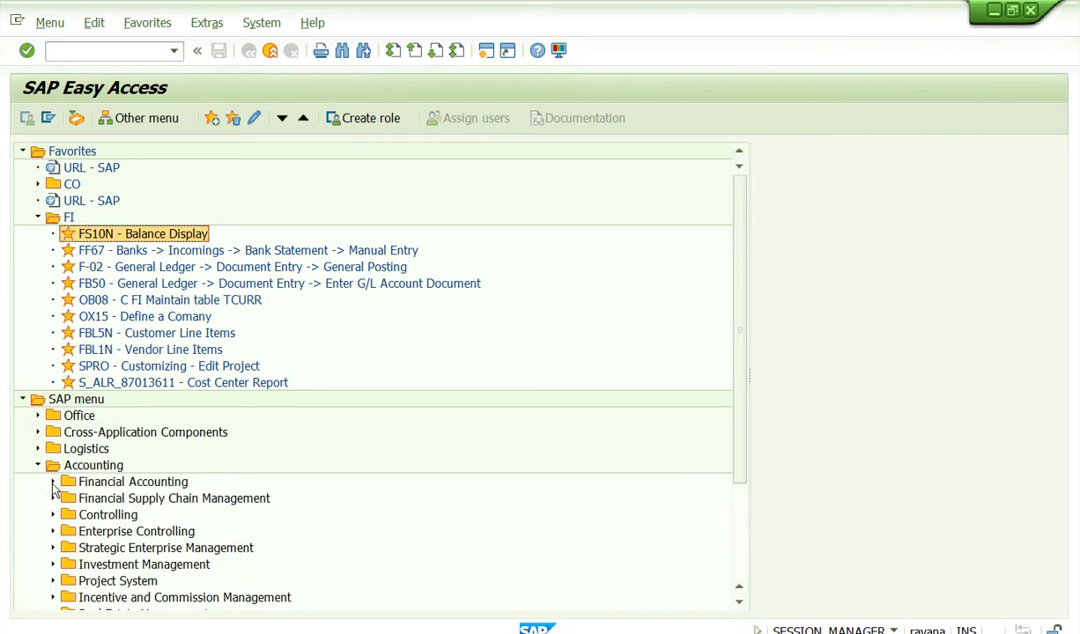
click(53, 482)
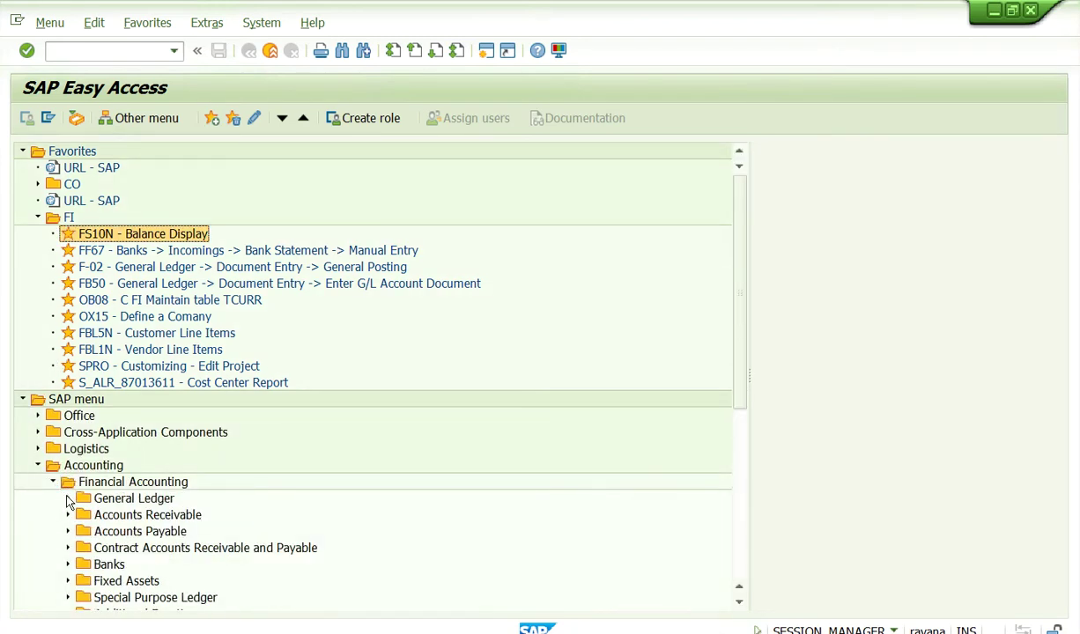
click(68, 498)
scroll(65, 381, down, 2)
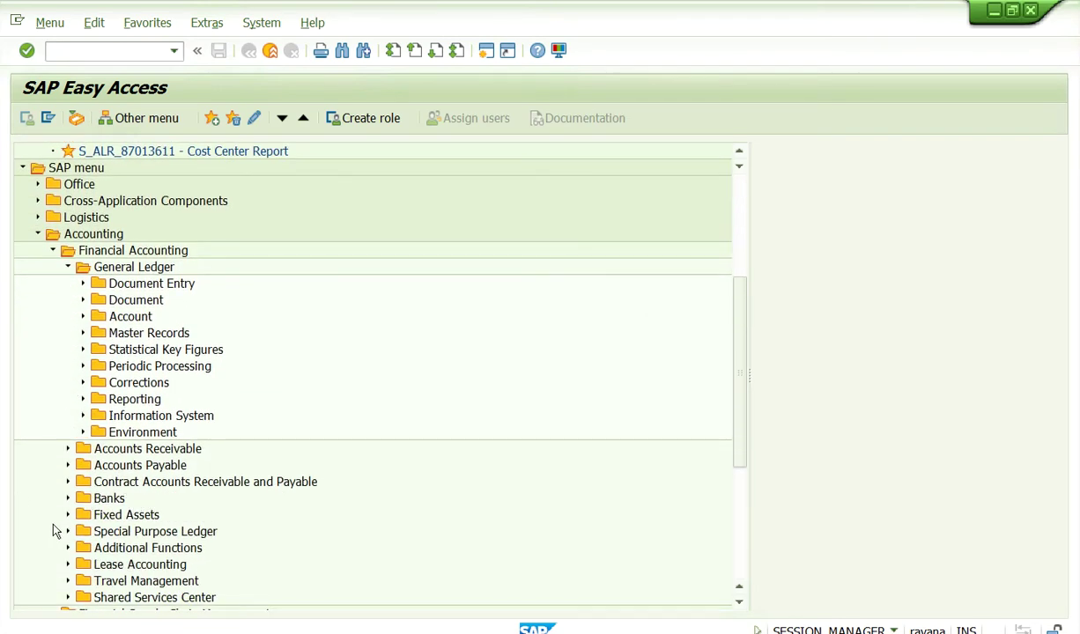
click(83, 316)
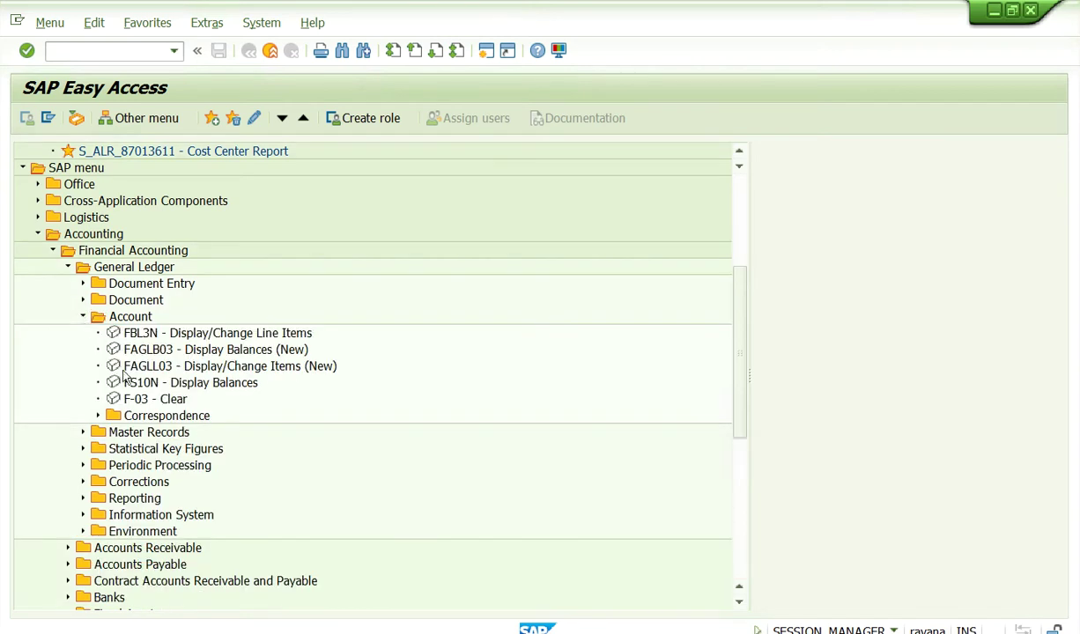
click(150, 382)
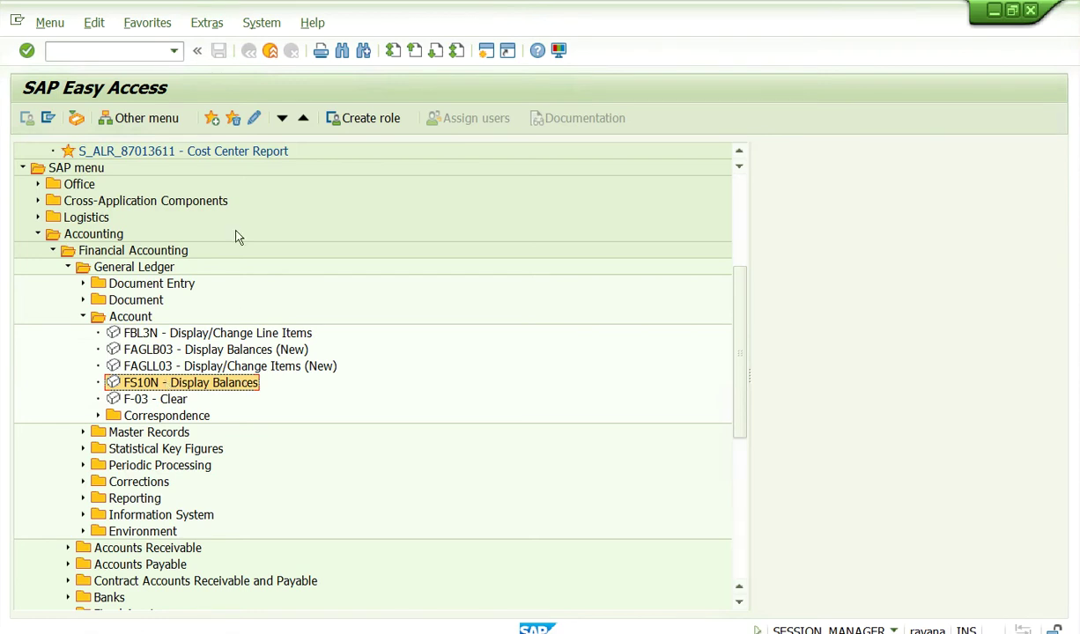
scroll(233, 235, up, 2)
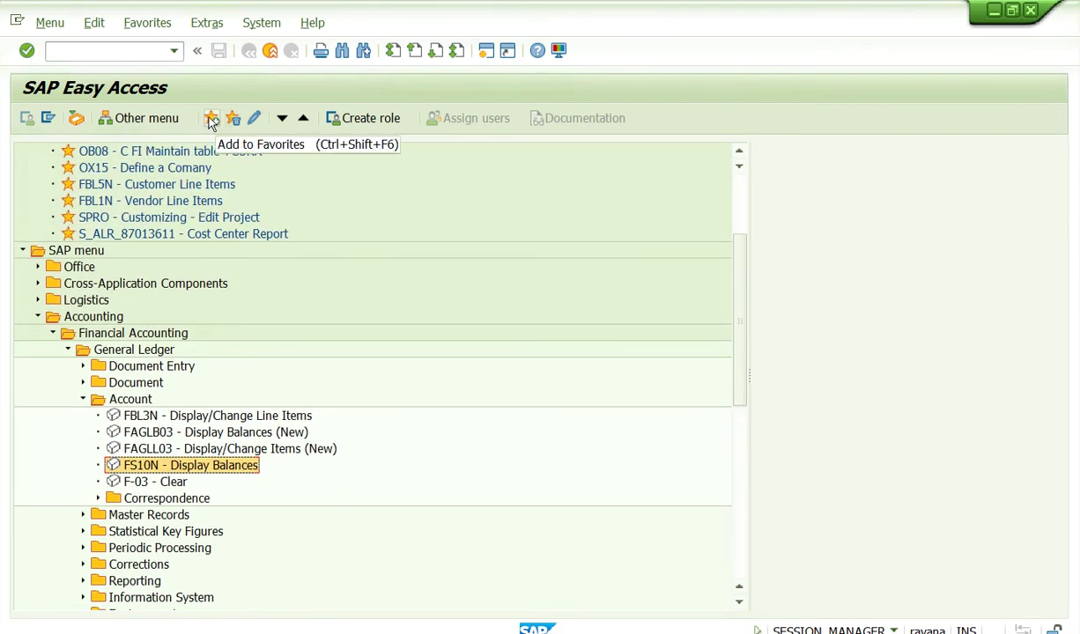
scroll(167, 282, up, 1)
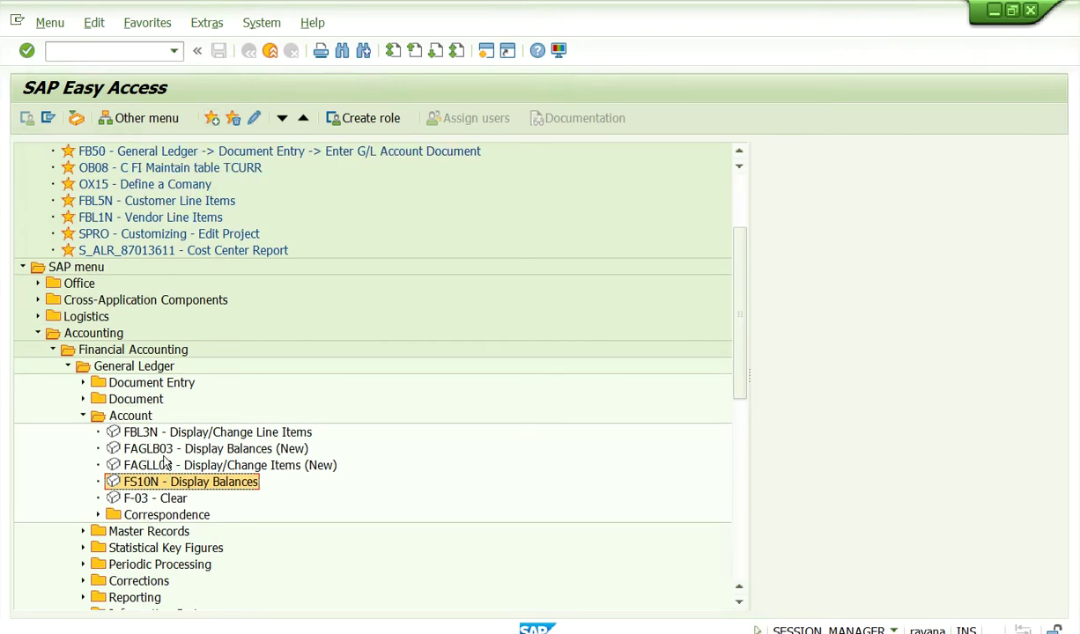
scroll(161, 445, up, 1)
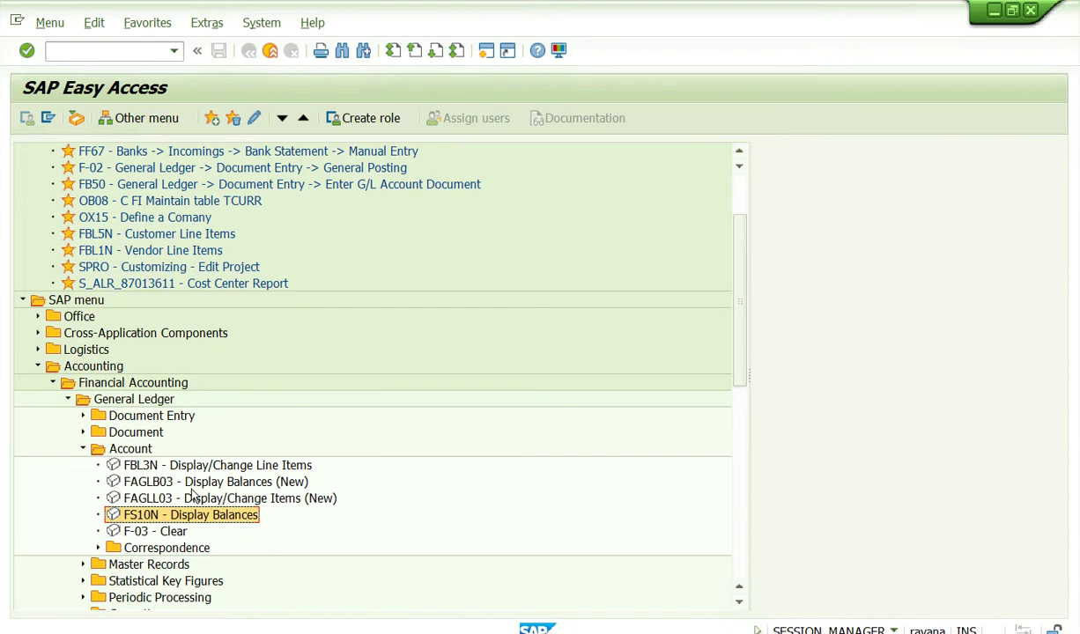
Step: Add FAGLB03 - Display Balances (New) from the General Ledger Account folder to the favorites
click(158, 482)
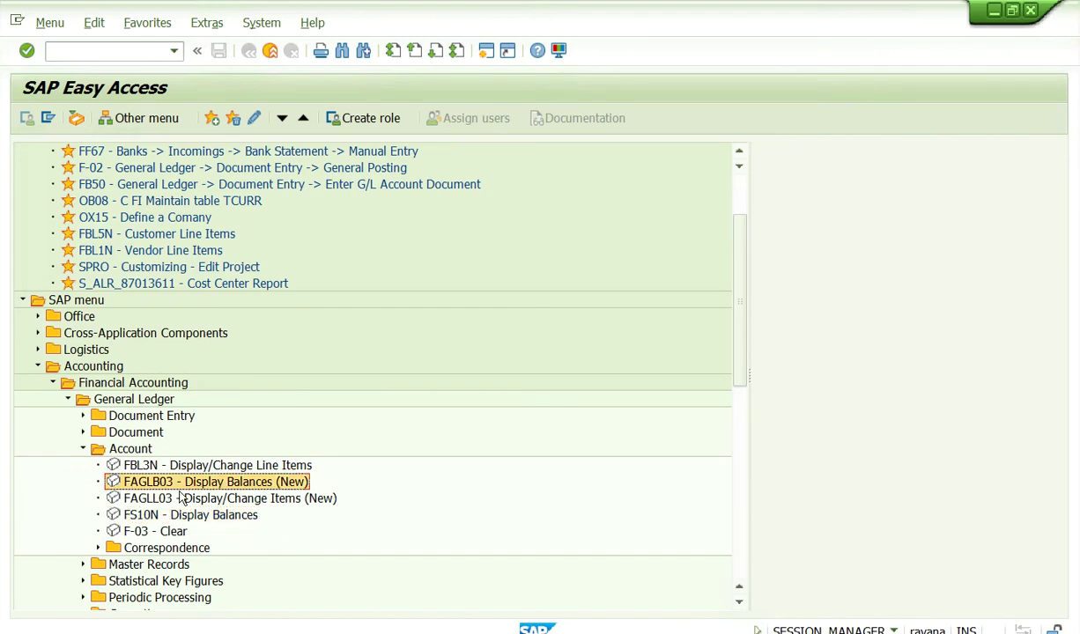
scroll(163, 475, up, 3)
click(211, 120)
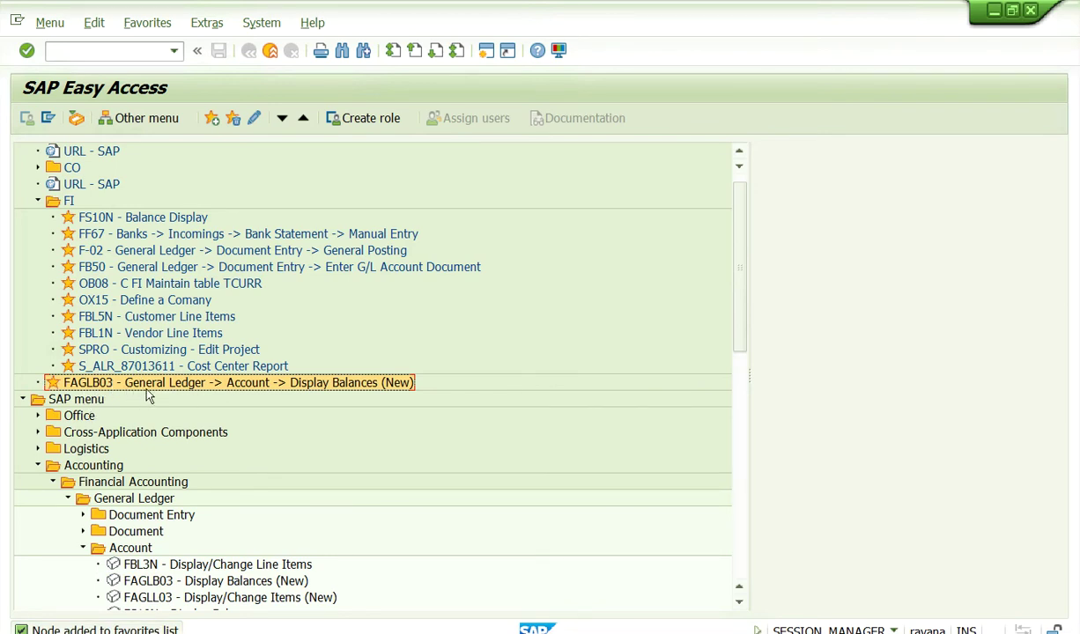
right_click(188, 384)
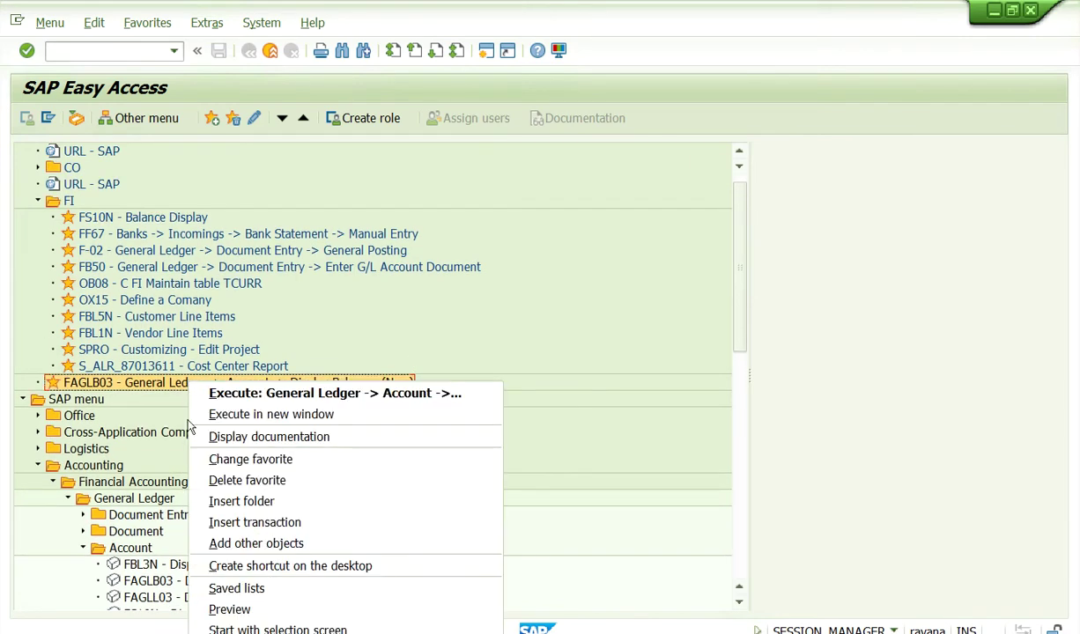
click(242, 460)
click(553, 255)
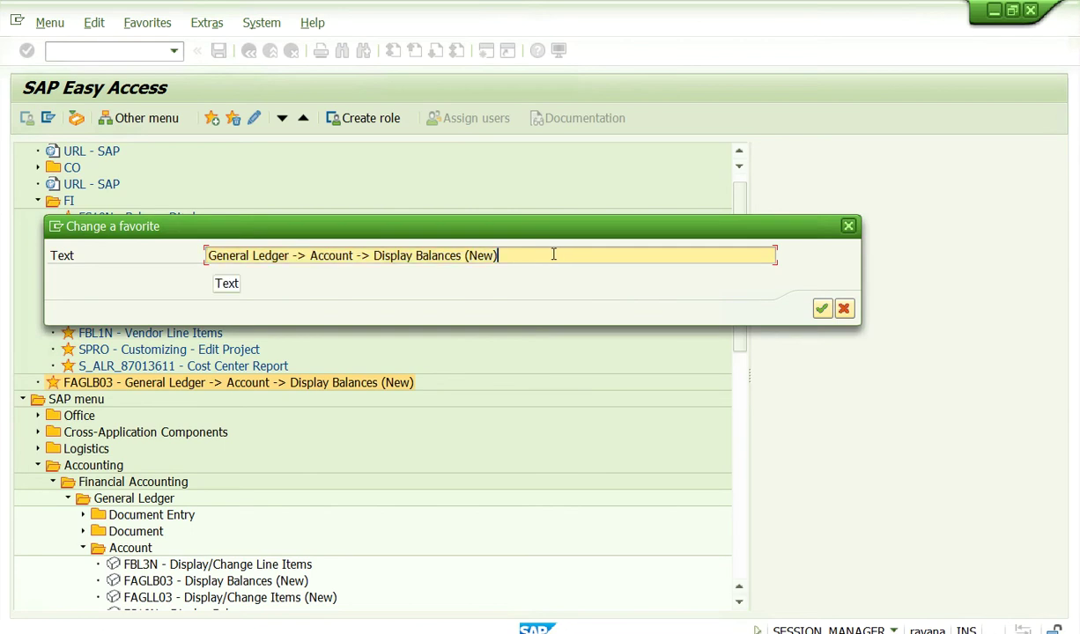
drag(530, 255, 174, 253)
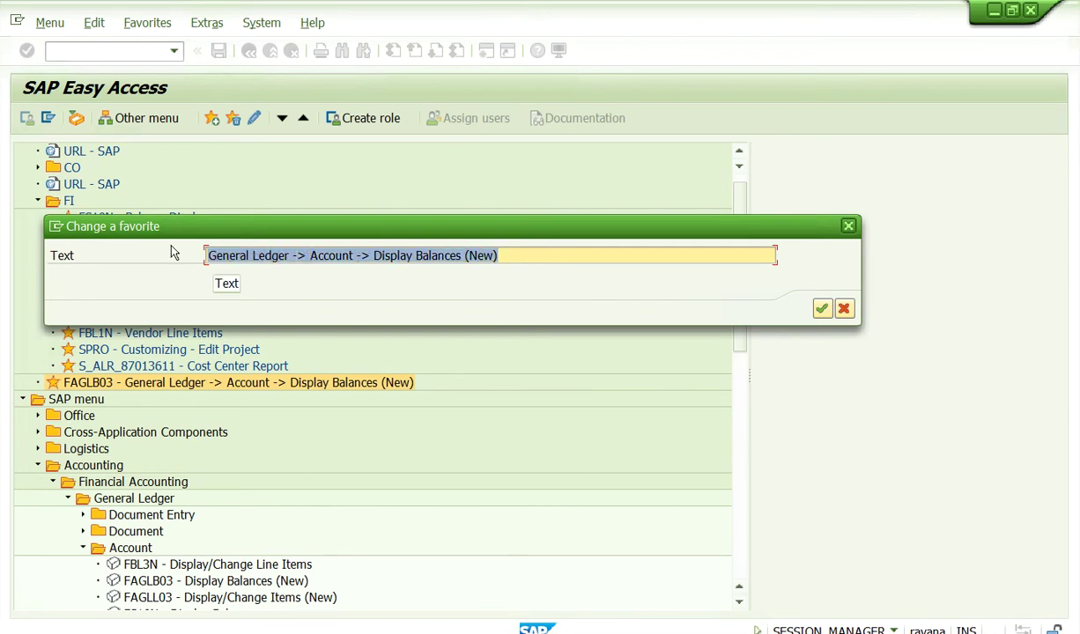
click(847, 227)
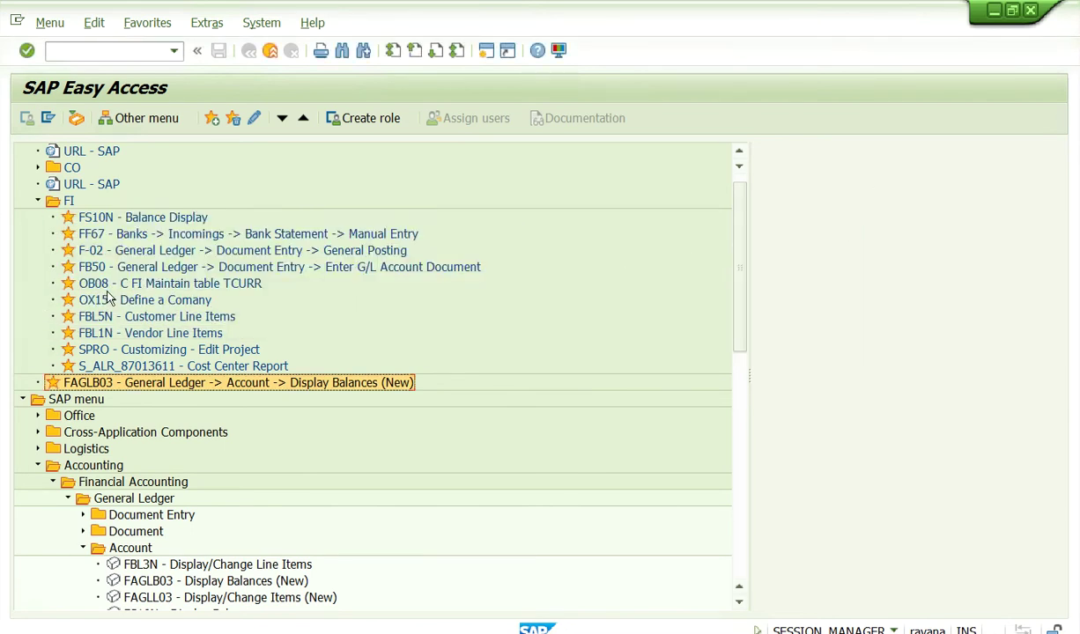
Step: Collapse the FI favorites folder and view the display settings of the SAP Easy Access menu
click(38, 200)
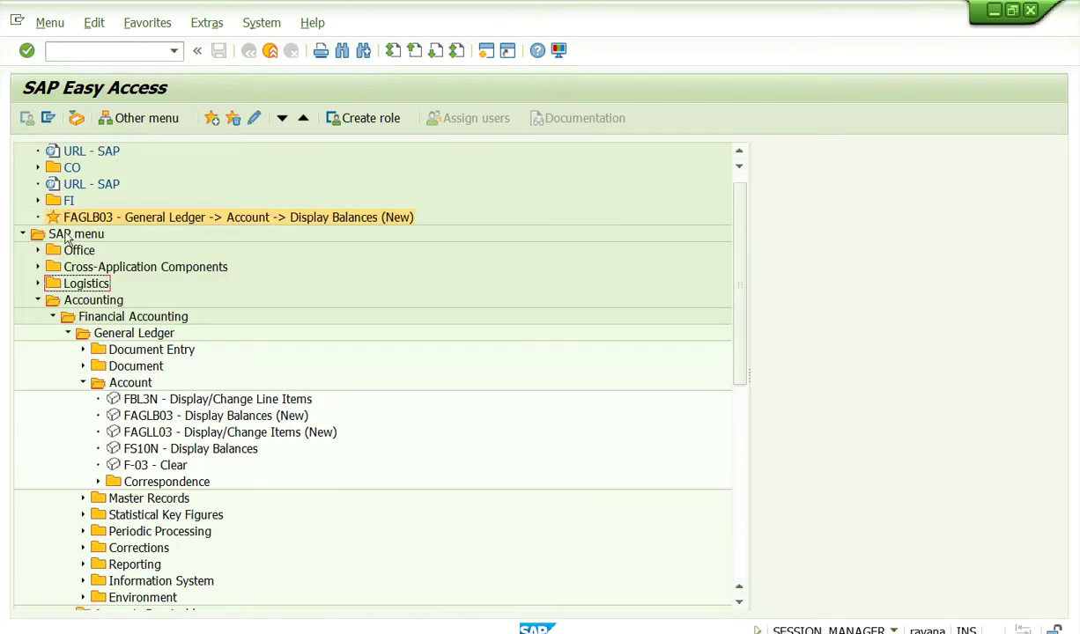
right_click(542, 220)
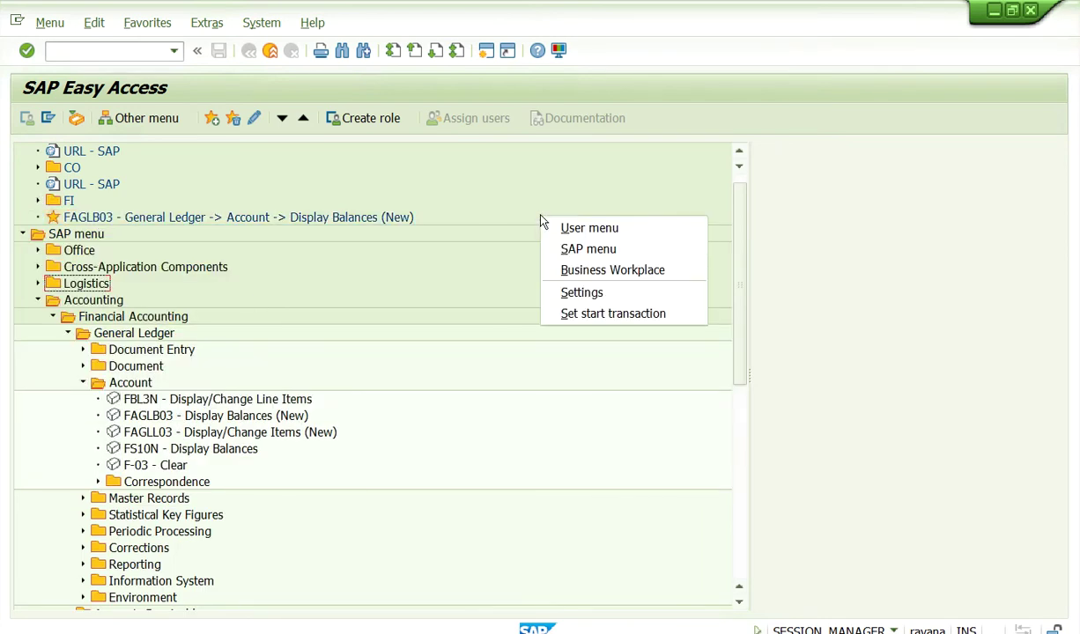
click(589, 295)
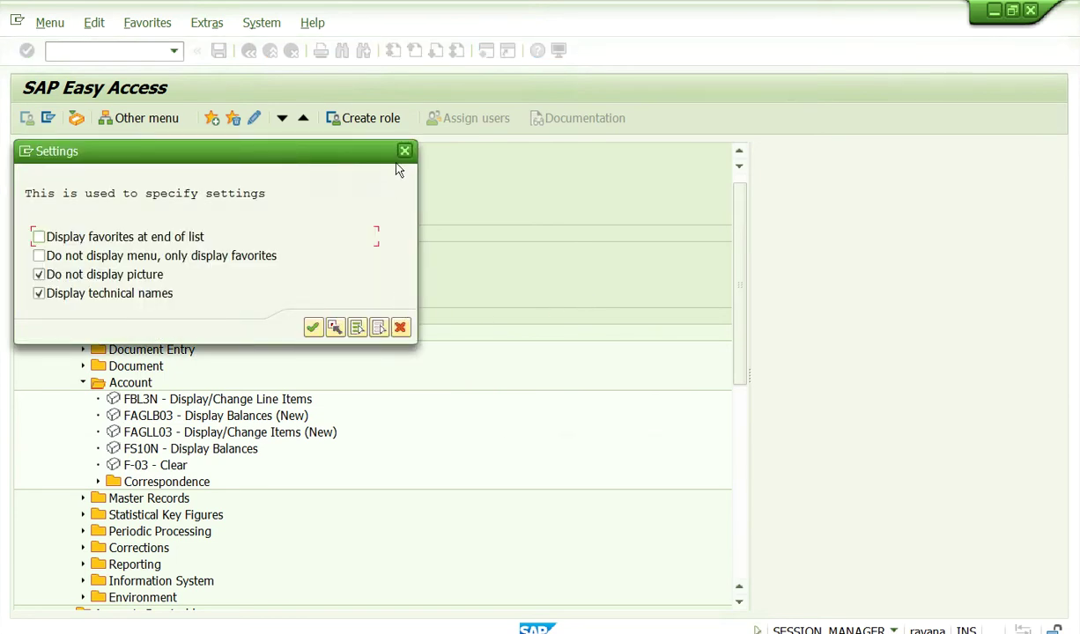
click(405, 150)
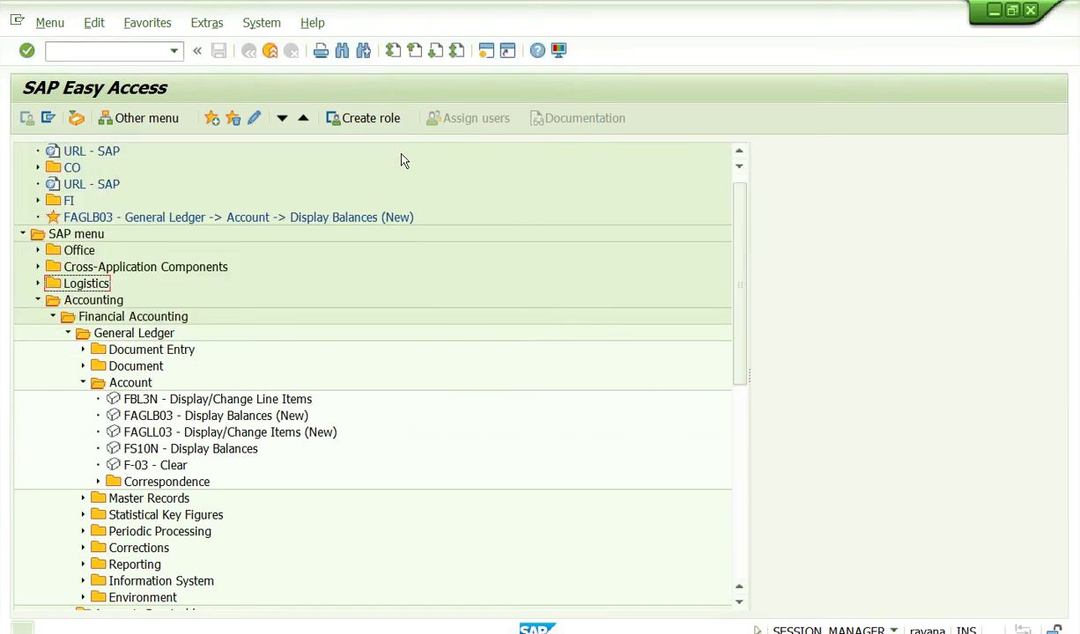
Step: Collapse Accounting and expand Logistics in the SAP menu tree, and look through the commands available for favorites
click(37, 300)
click(38, 300)
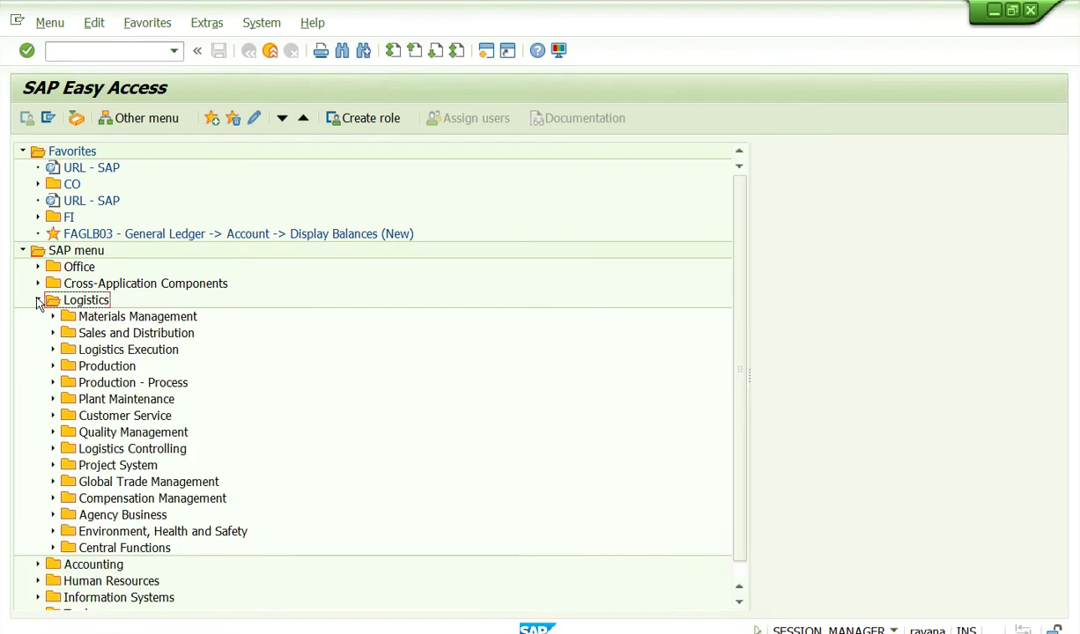
click(50, 23)
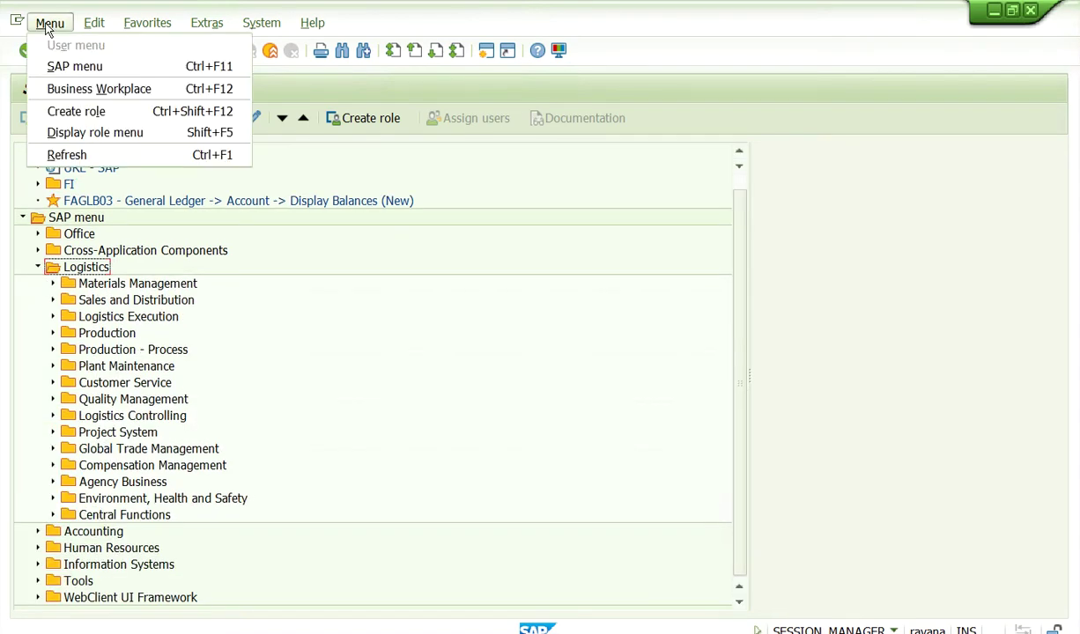
mouse_move(153, 27)
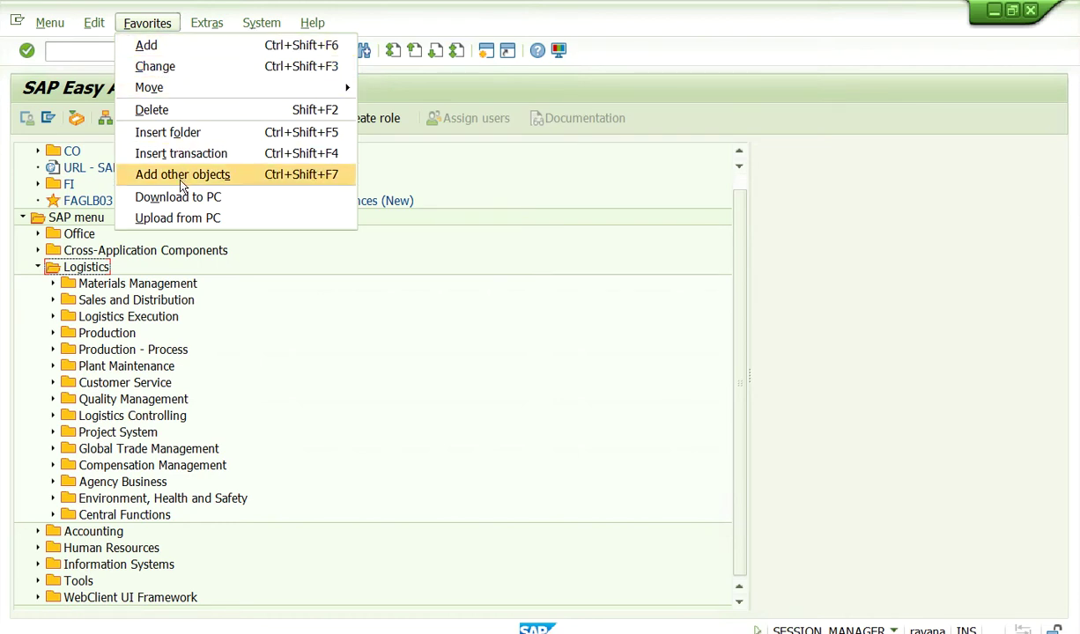
click(471, 341)
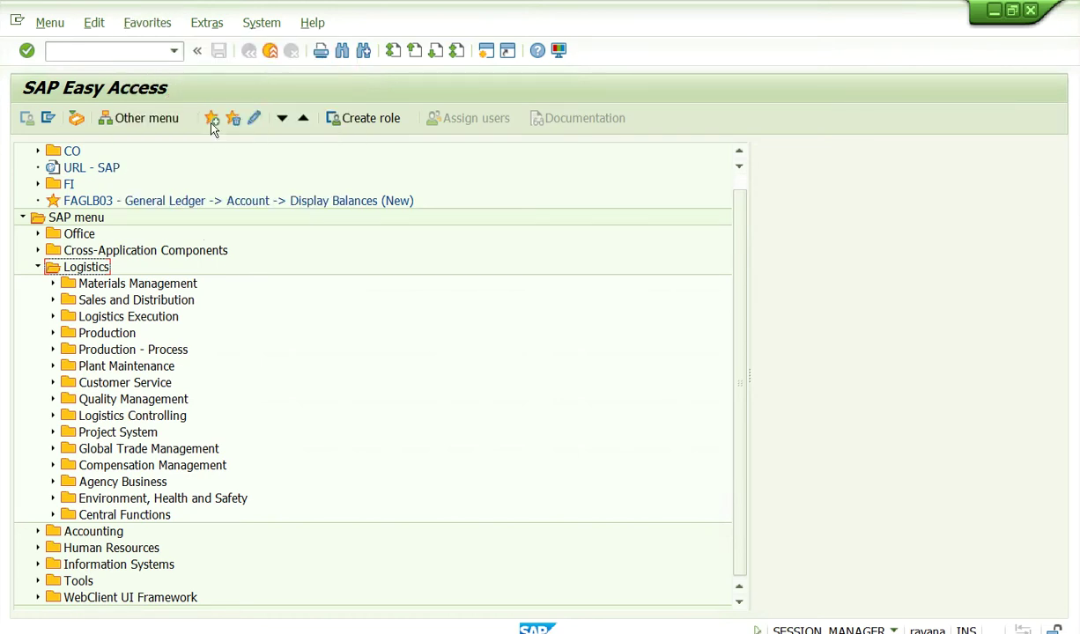
Step: Leave the SAP Easy Access screen with the /n command
click(174, 51)
click(88, 65)
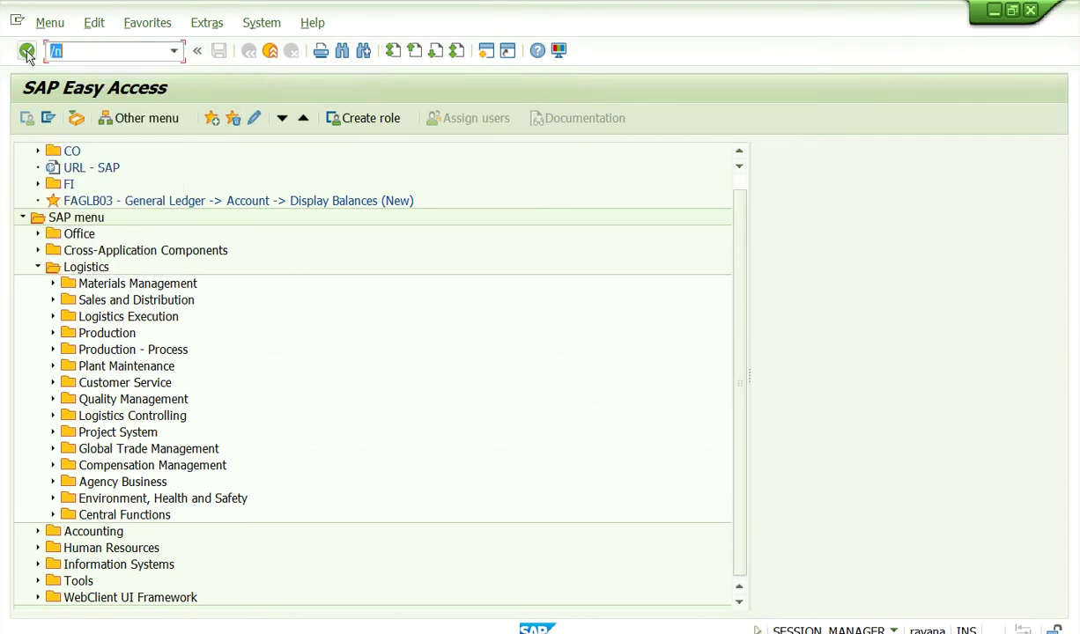
click(27, 52)
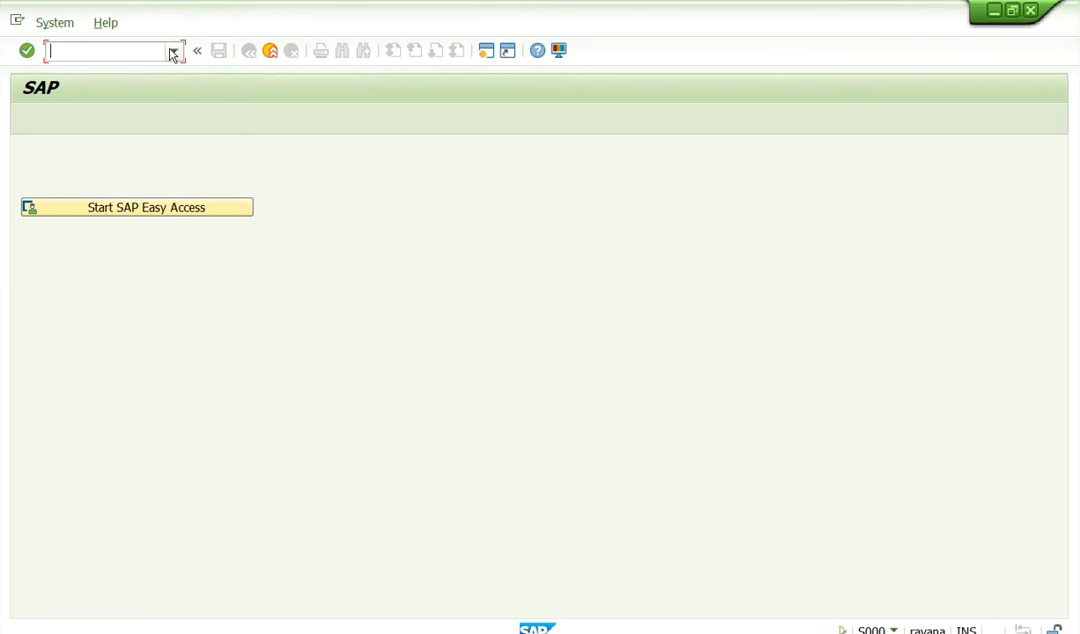
Step: Start transaction fbl1n and display all line items of vendor 600 in company code 2222
click(174, 51)
click(70, 111)
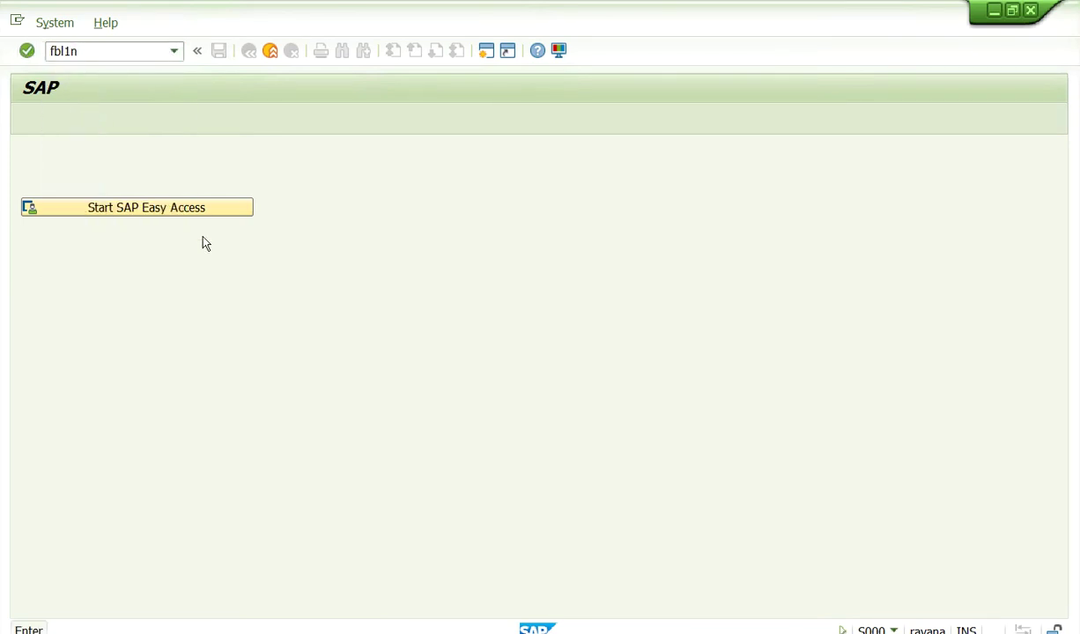
key(Return)
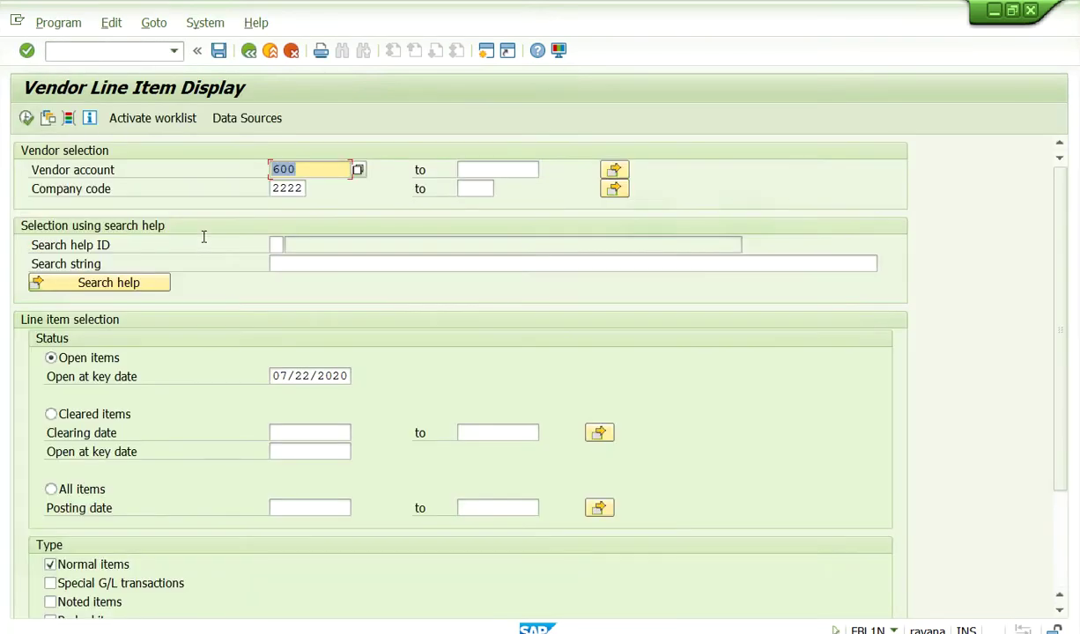
click(50, 489)
click(26, 117)
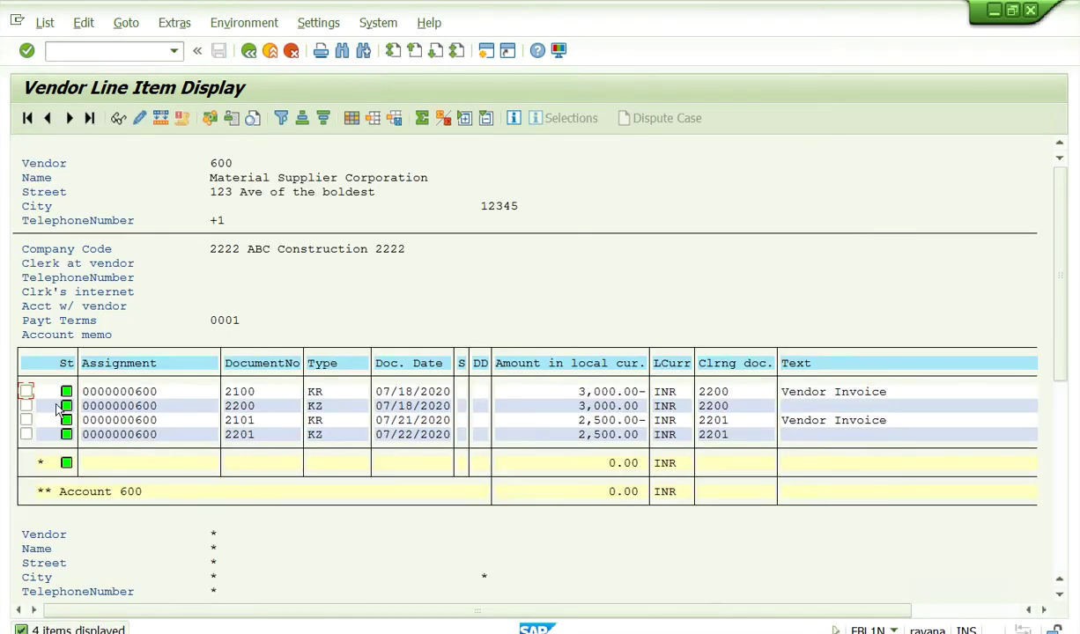
Step: Try to start transaction fbl1n directly from the vendor line item list without the /n prefix
click(174, 50)
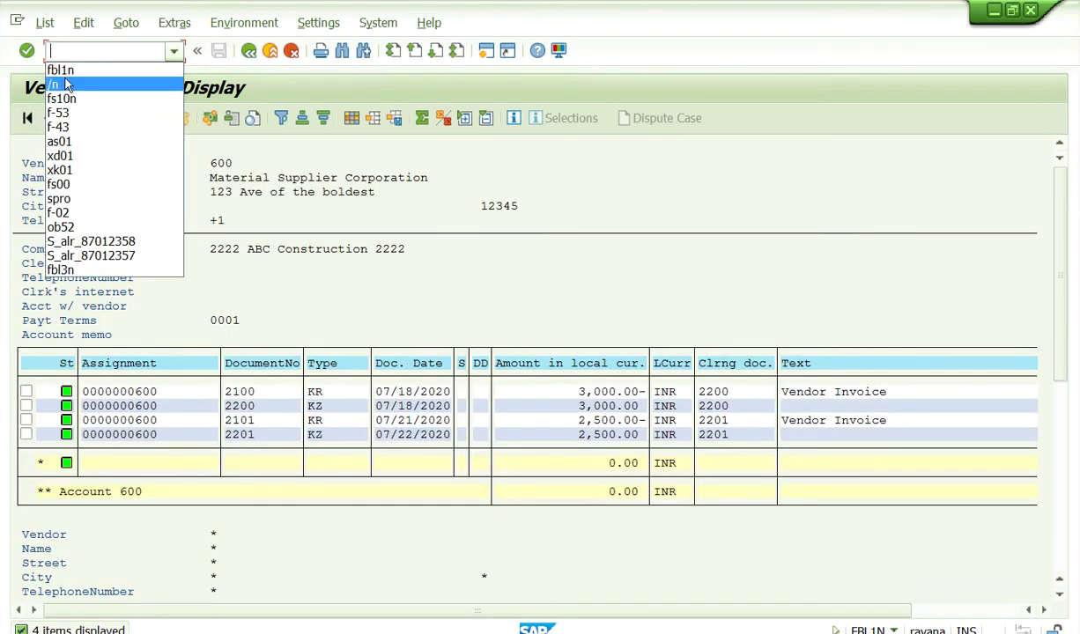
click(66, 83)
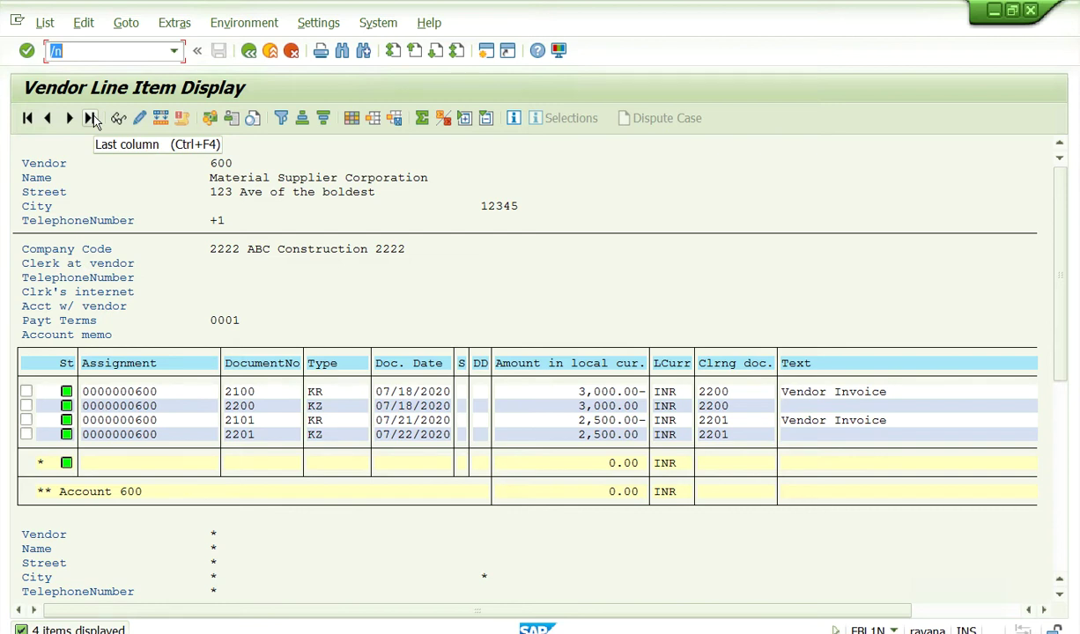
click(175, 55)
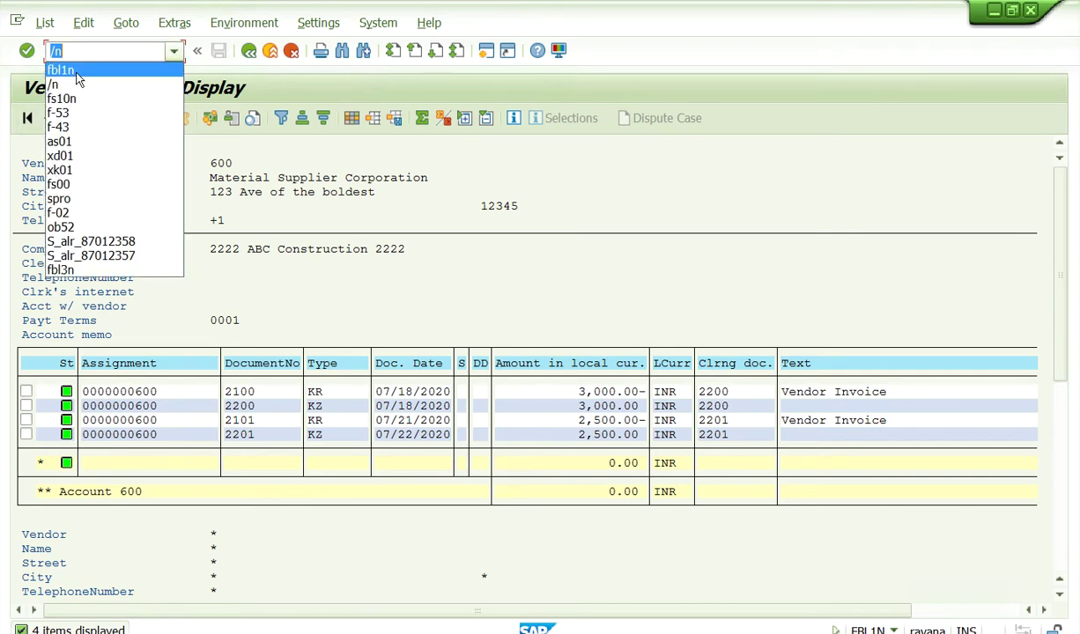
click(79, 69)
click(26, 51)
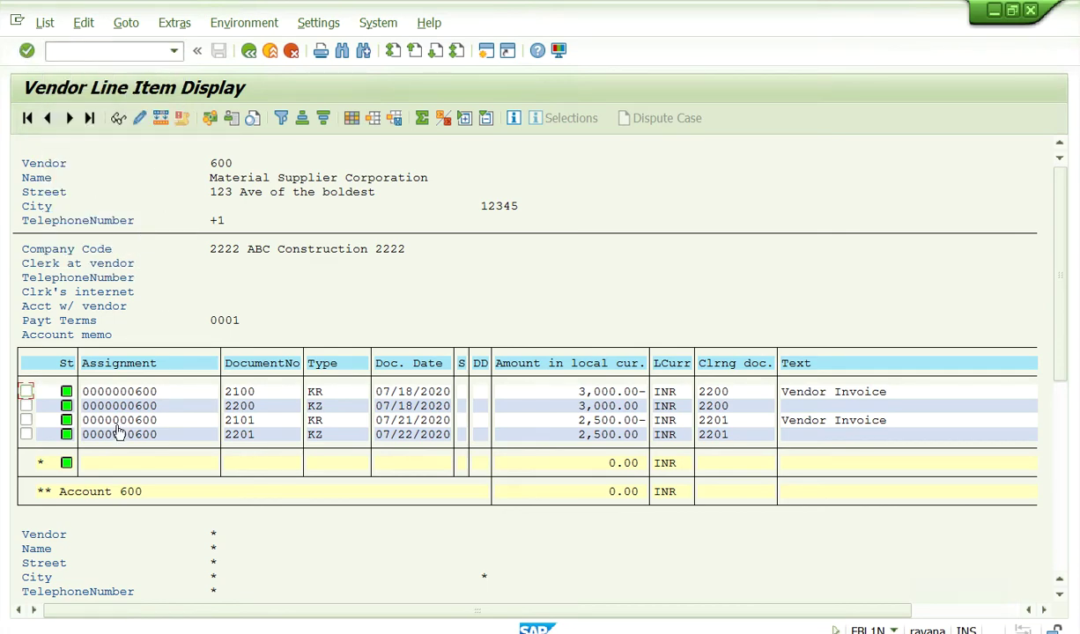
Step: Return to the vendor line item selection and run the display for open items only
click(251, 52)
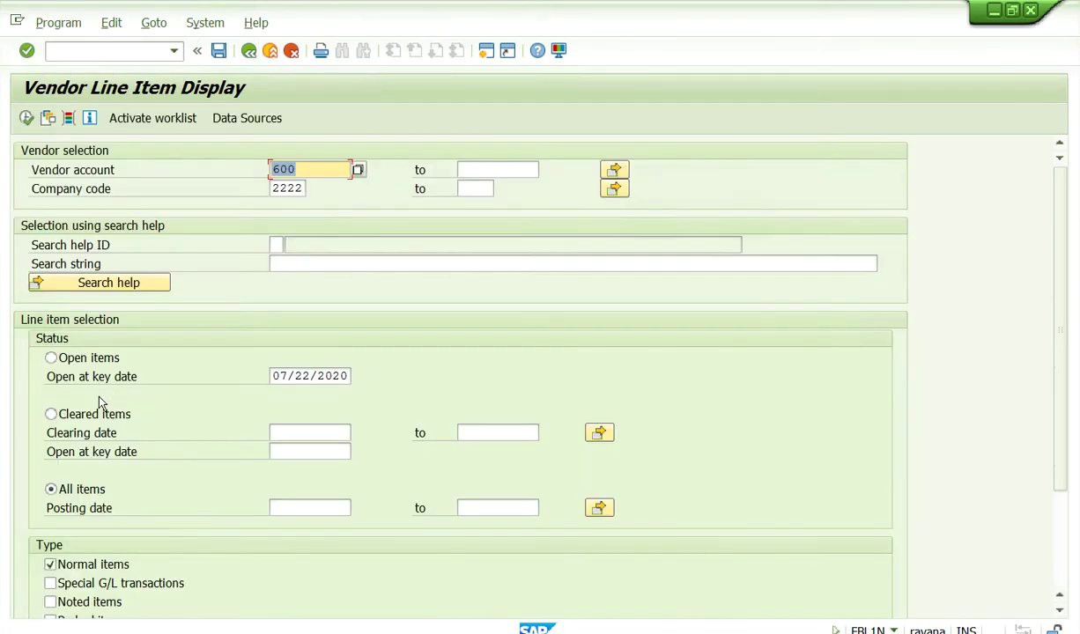
click(51, 358)
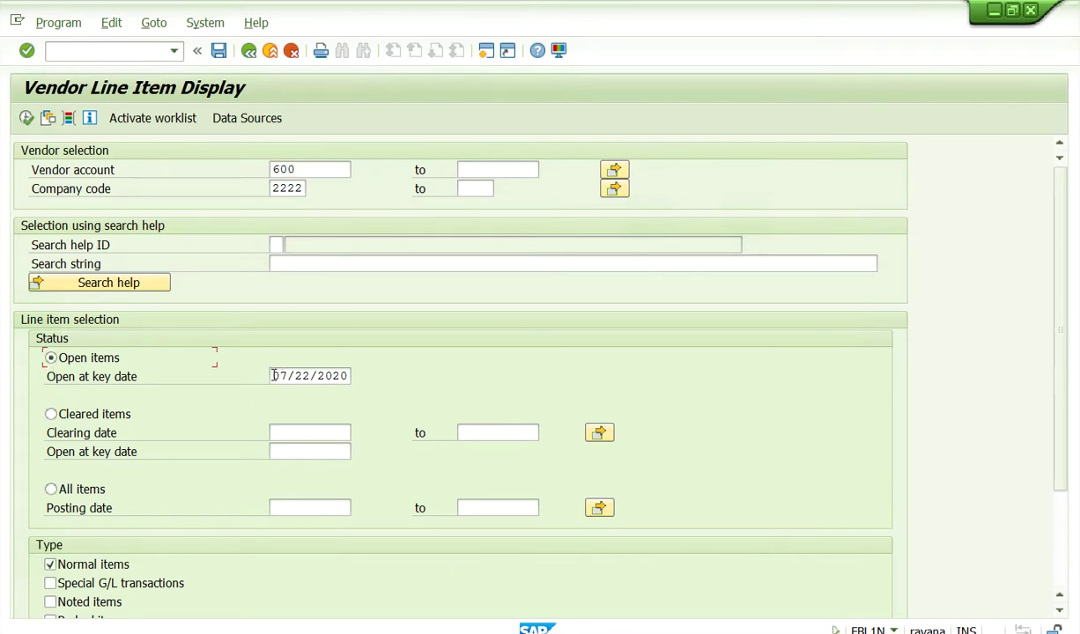
drag(273, 375, 357, 377)
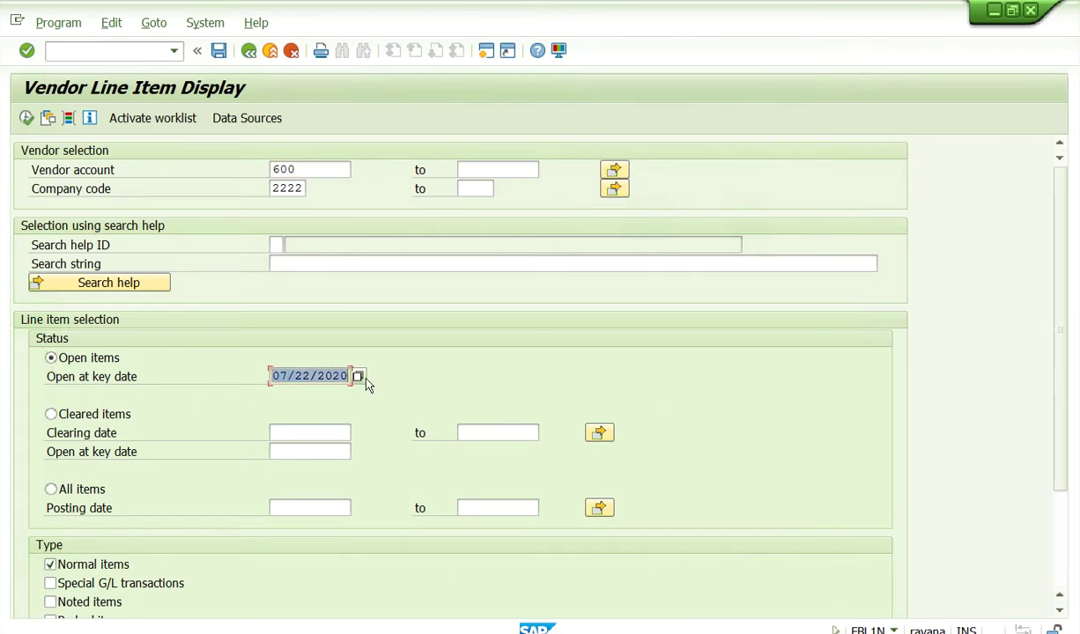
click(26, 119)
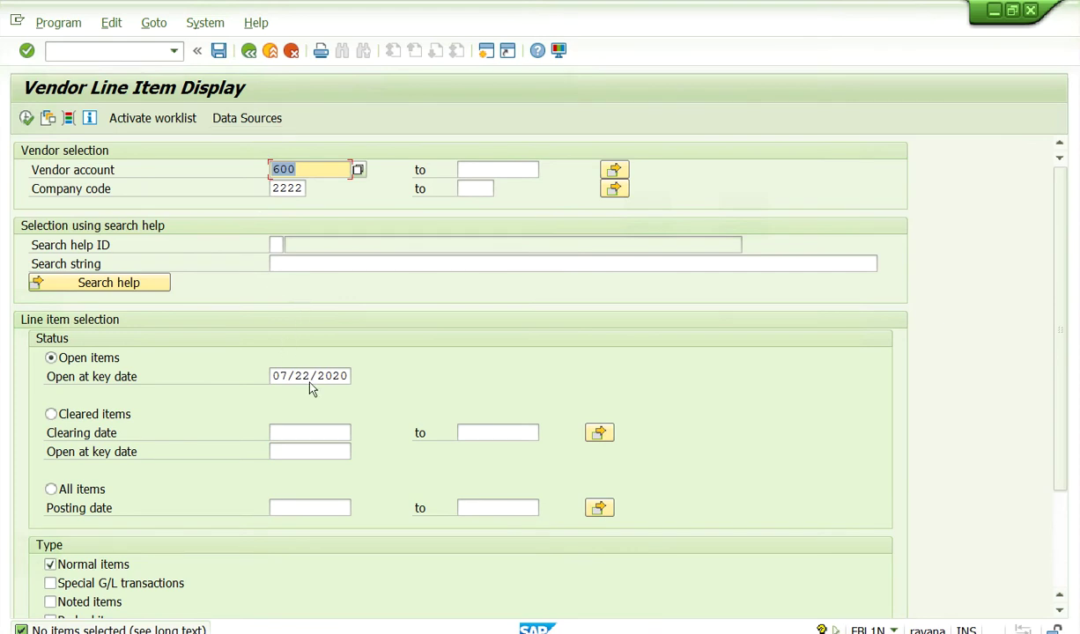
Step: Leave the line item display with /n and start the vendor invoice transaction f-43
click(174, 51)
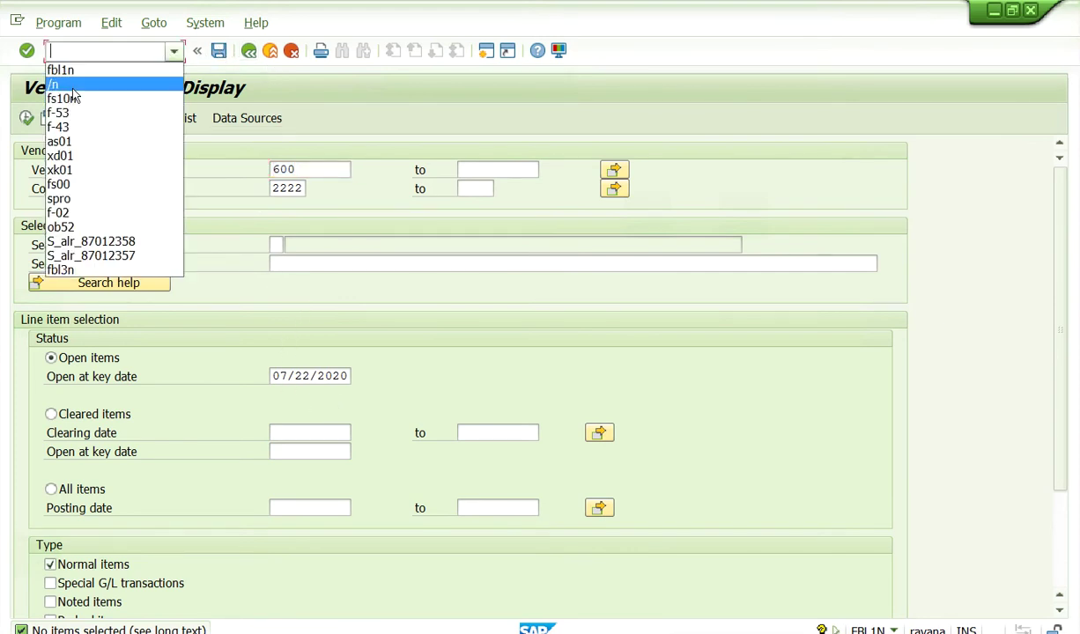
click(73, 89)
key(Return)
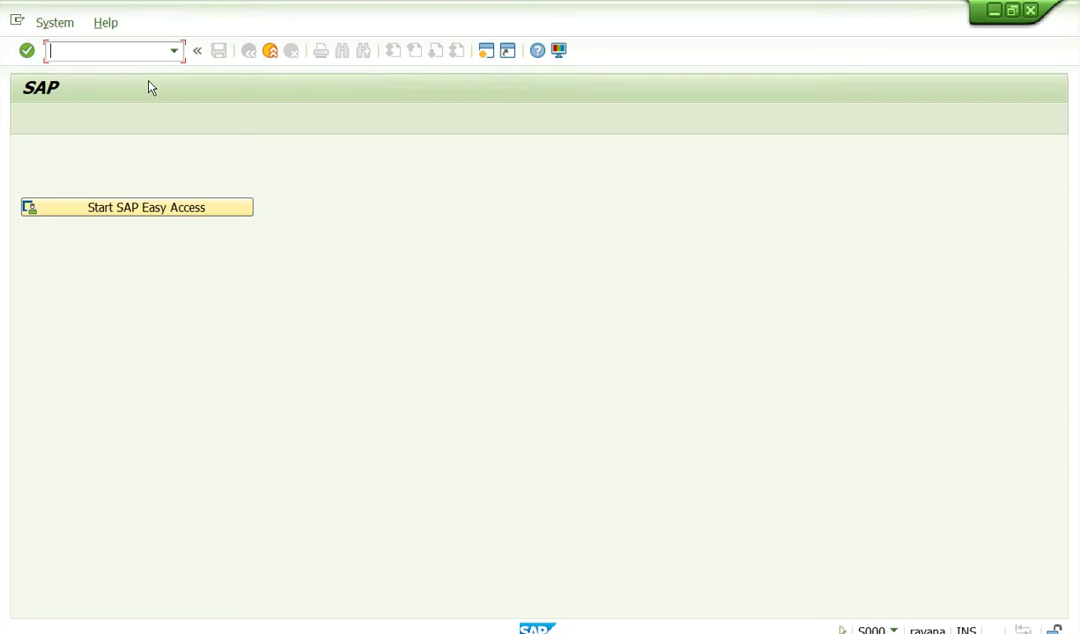
text(f-43)
key(Return)
Step: Set the invoice's document date to 07/22/2020 and vendor account to 600, and proceed to the vendor item
click(176, 151)
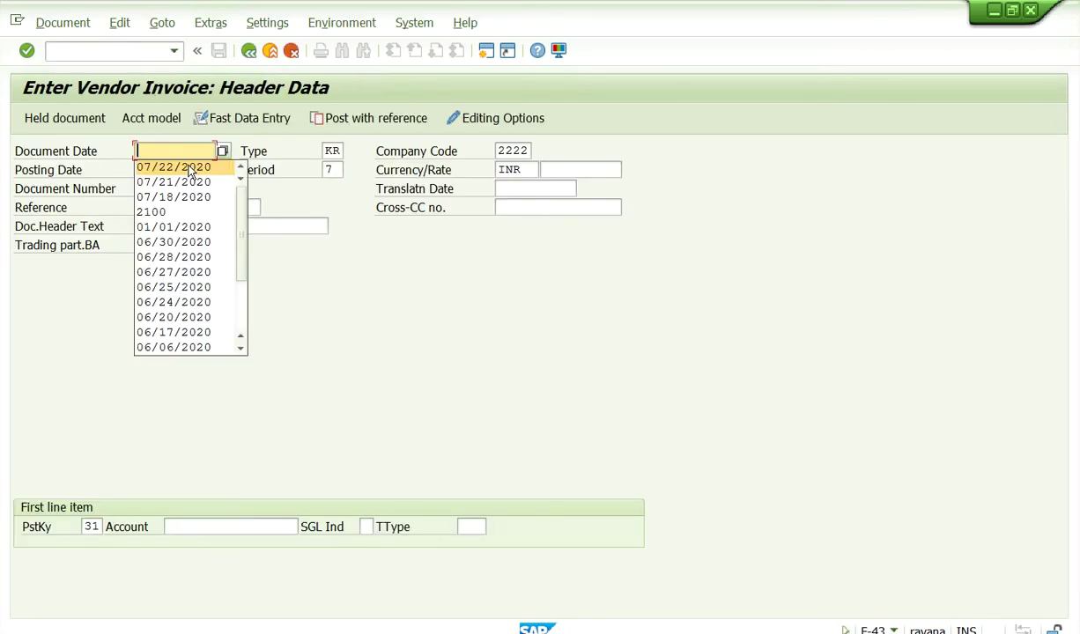
click(183, 167)
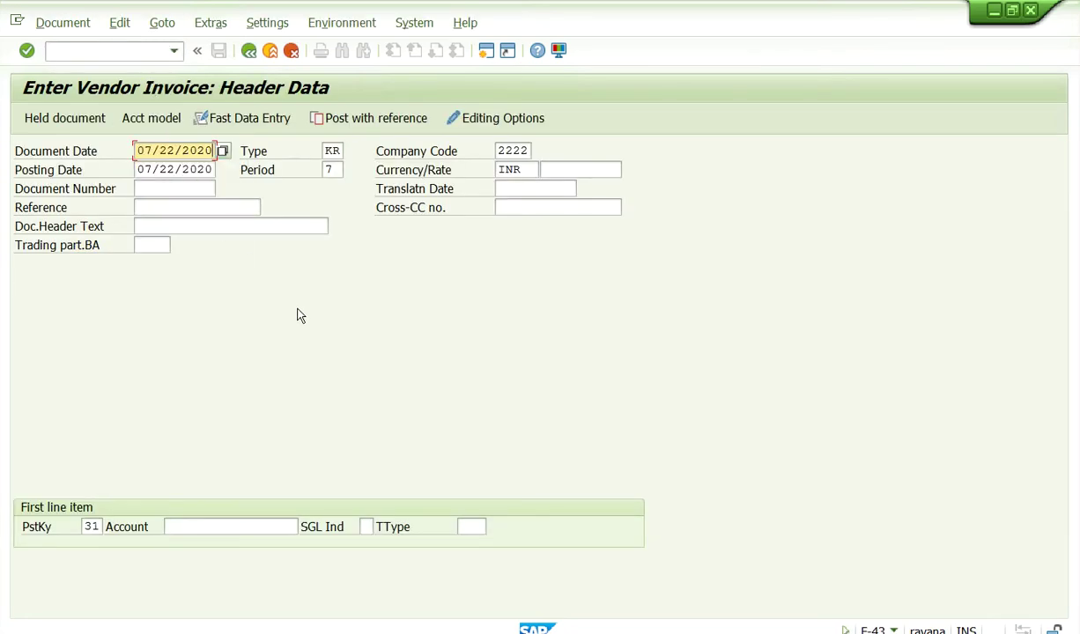
click(218, 528)
click(216, 330)
key(Return)
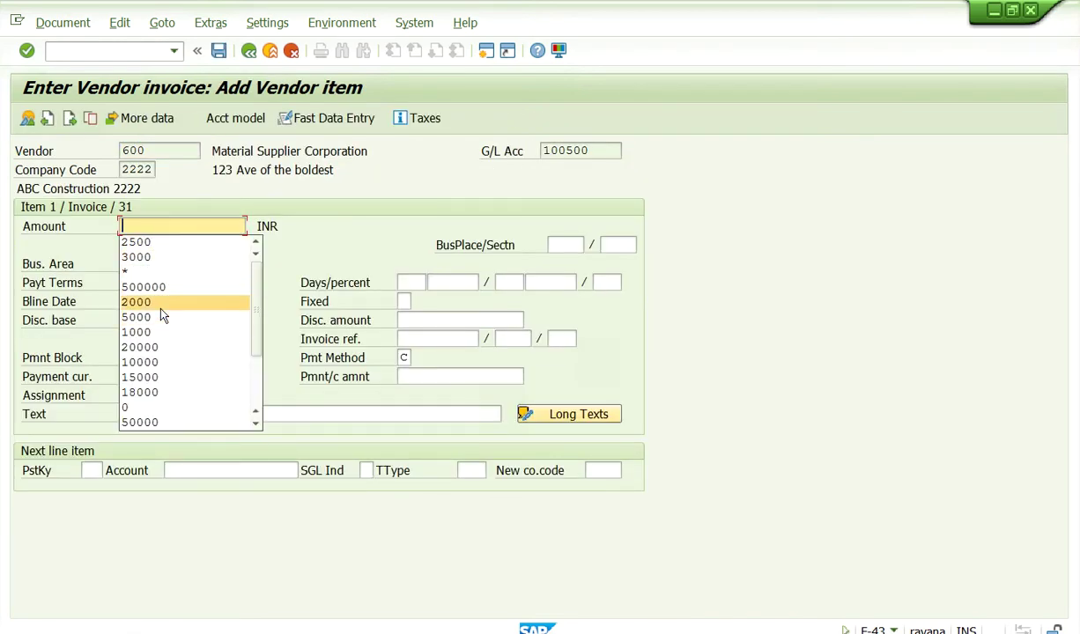
Step: Enter amount 2000 and business area 2222 for the vendor item
click(154, 298)
click(137, 265)
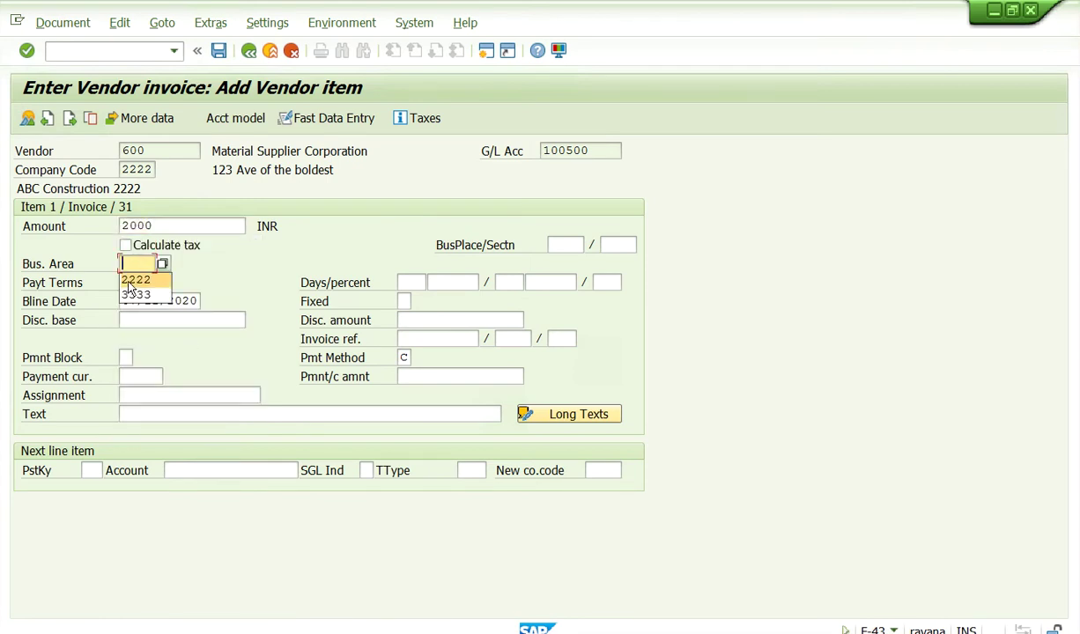
click(137, 276)
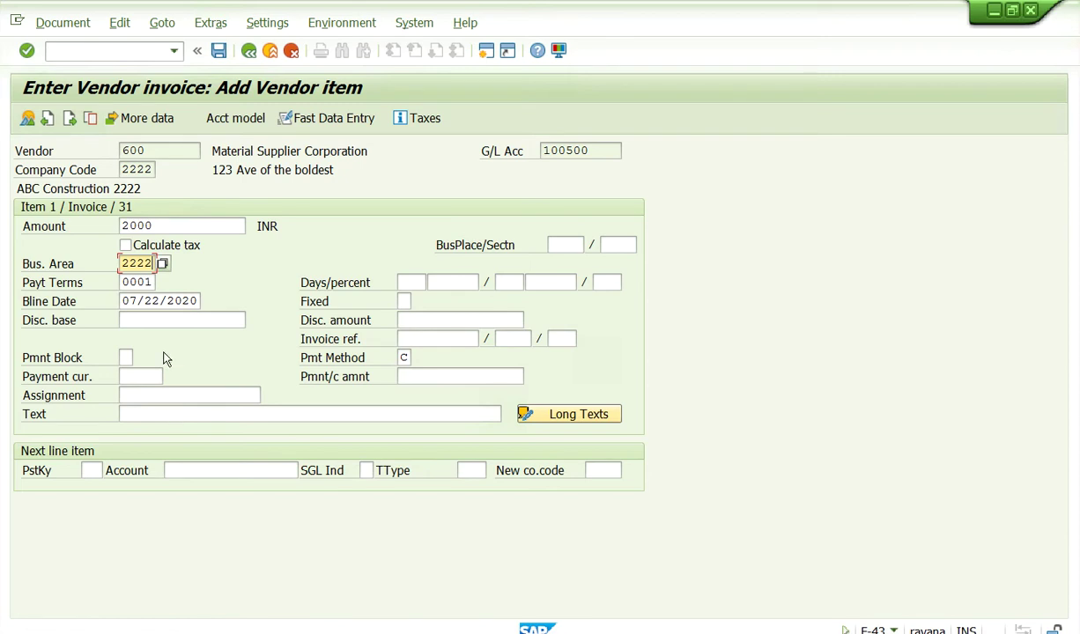
drag(123, 284, 143, 282)
click(150, 282)
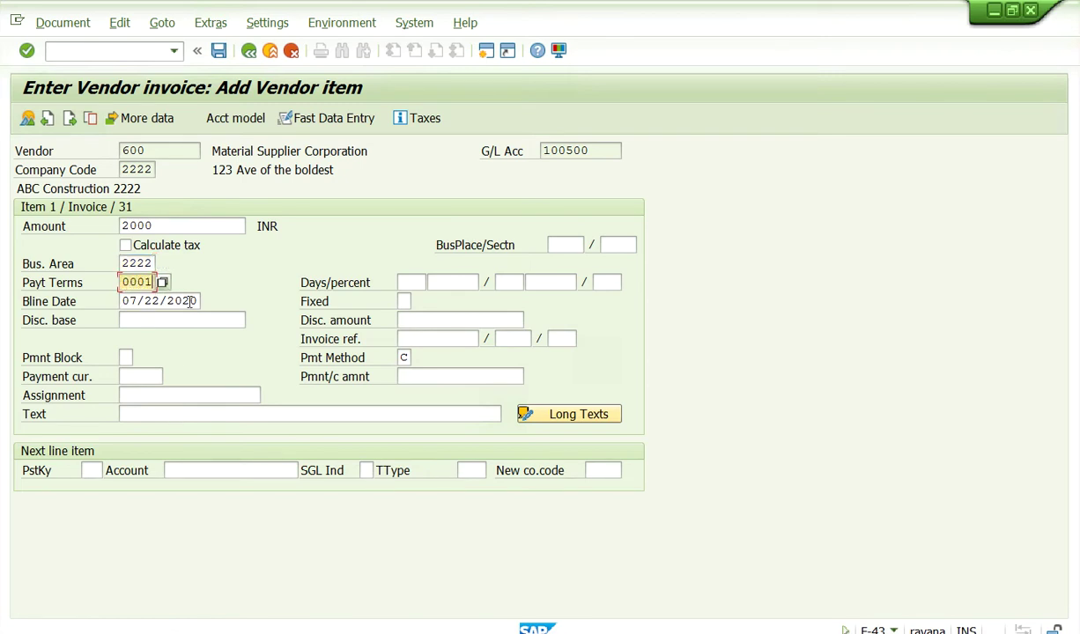
Step: Set the vendor item's text to Vendor Invoice
click(126, 412)
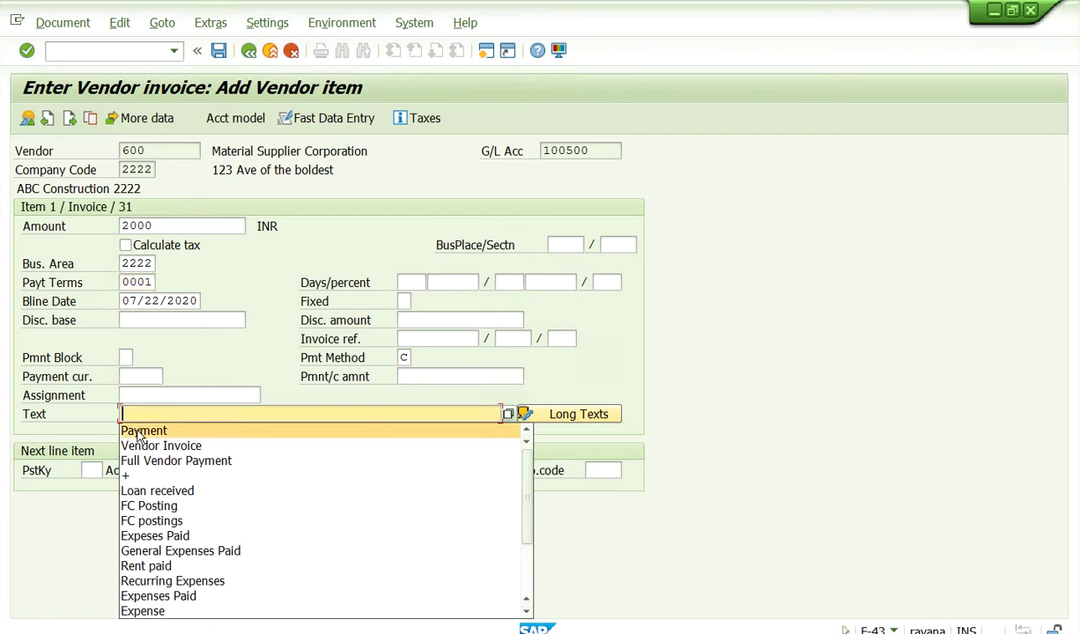
click(139, 428)
key(BackSpace)
key(BackSpace)
key(BackSpace)
key(BackSpace)
key(BackSpace)
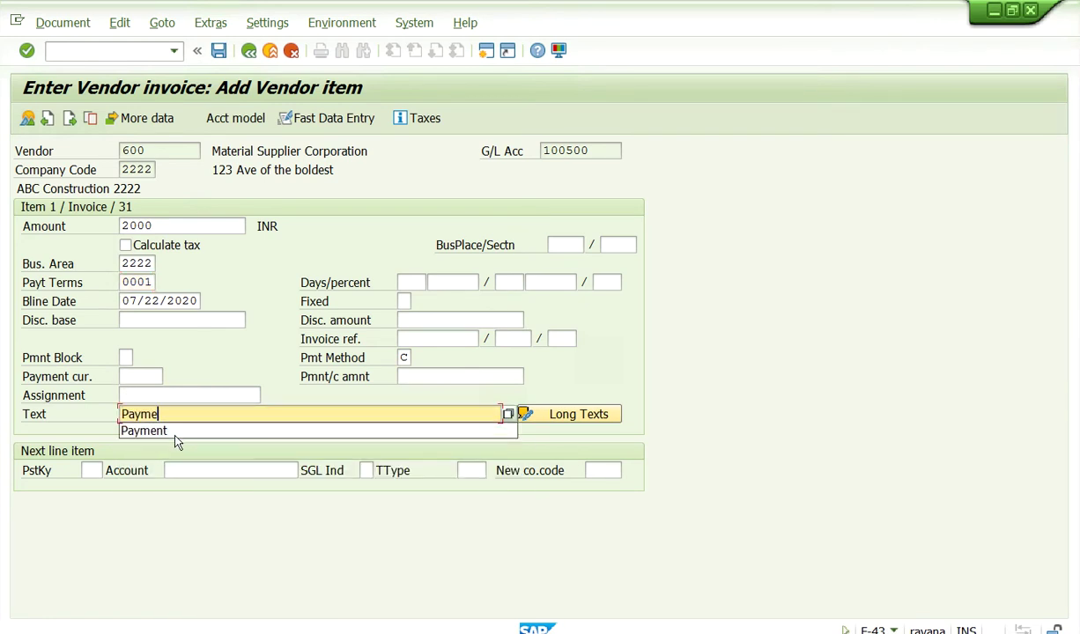
key(BackSpace)
key(BackSpace)
click(172, 443)
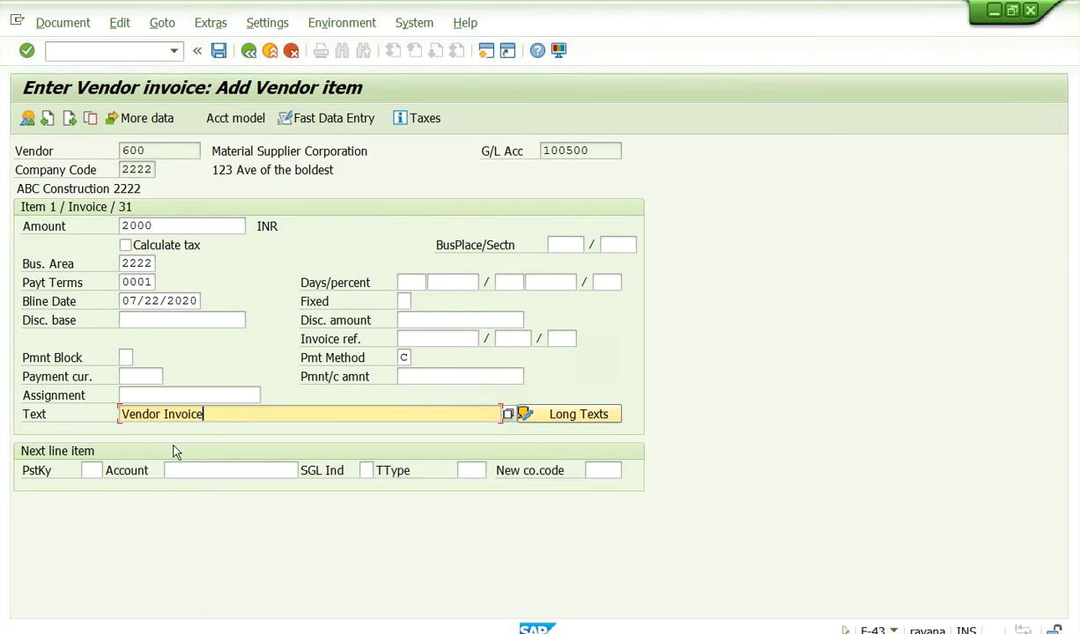
Step: Open the posting key choices for the invoice's next line item
click(95, 469)
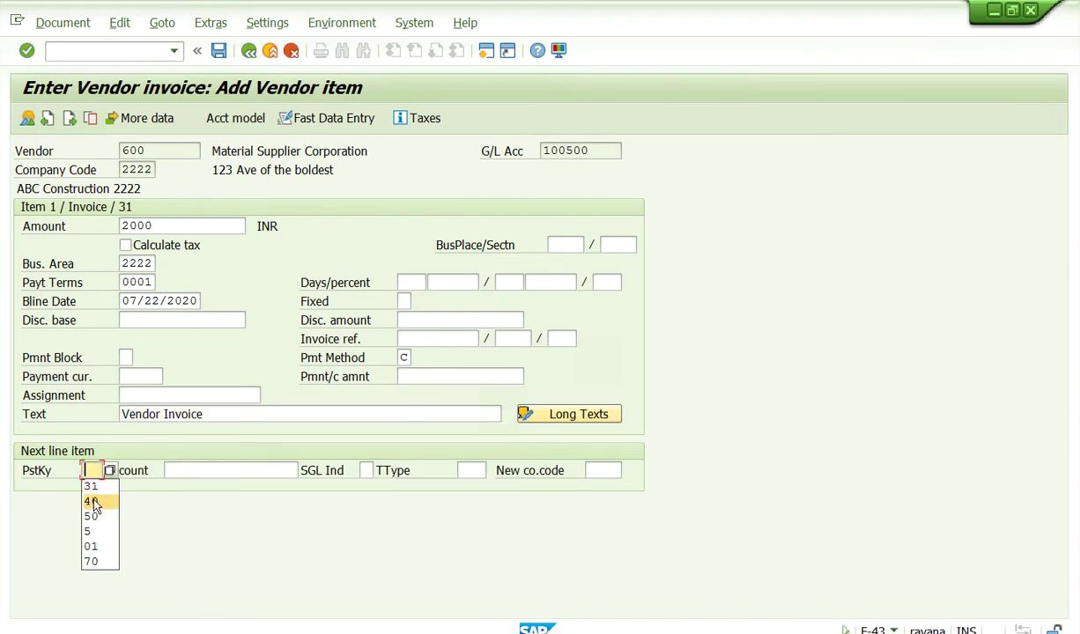
Step: Start the invoice's next line item with posting key 40 on the Inventory a/c G/L account
click(92, 501)
click(179, 471)
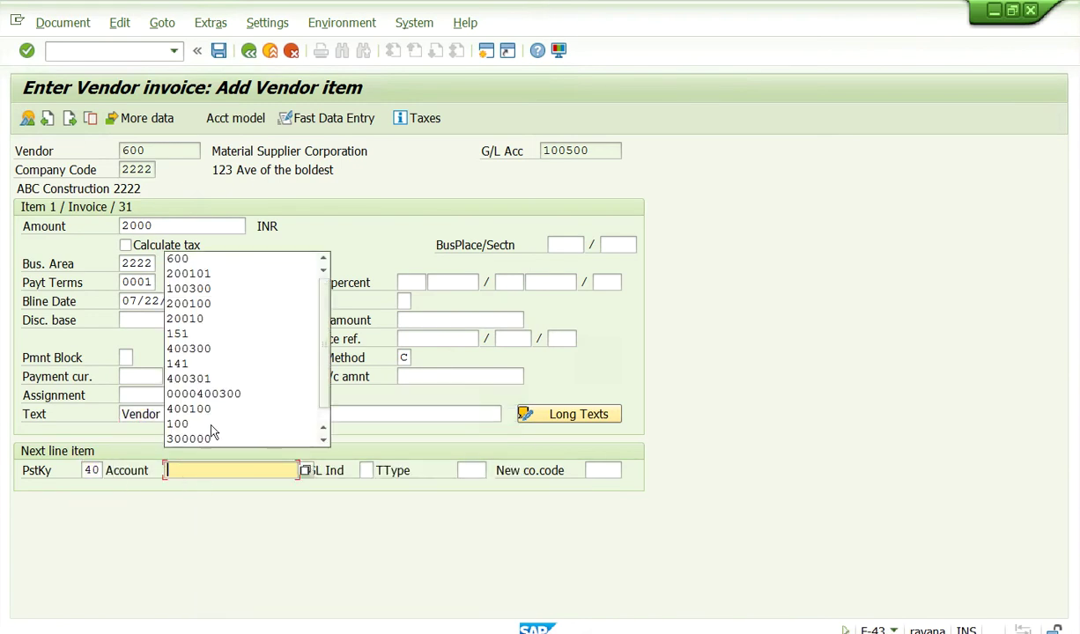
click(207, 277)
key(Return)
Step: Set the debit item's amount to 2000 and its business area to 2222
click(195, 227)
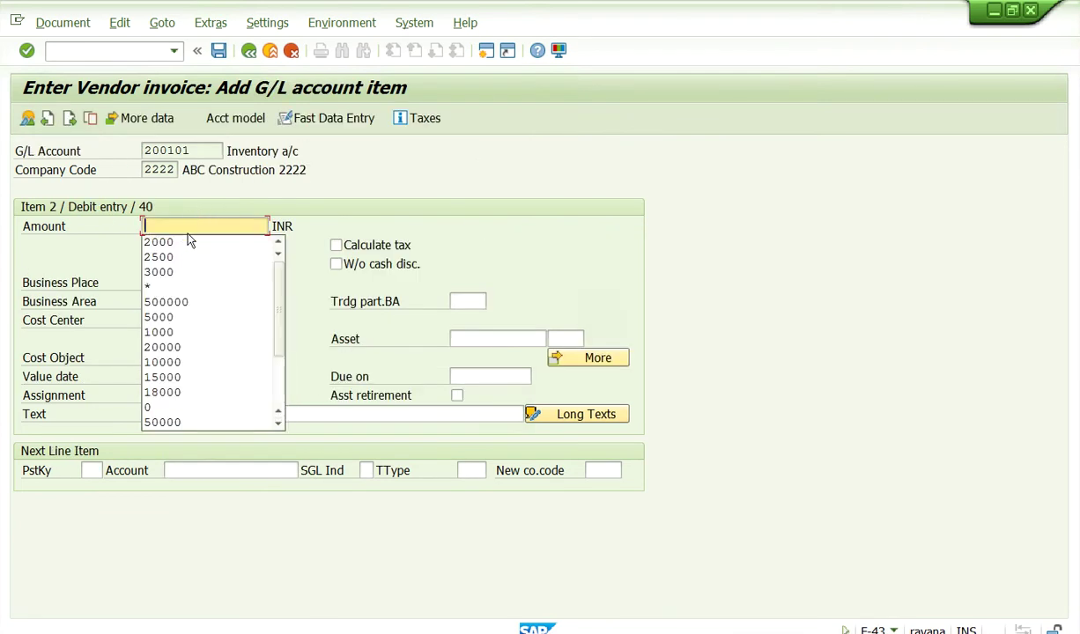
click(161, 241)
click(160, 282)
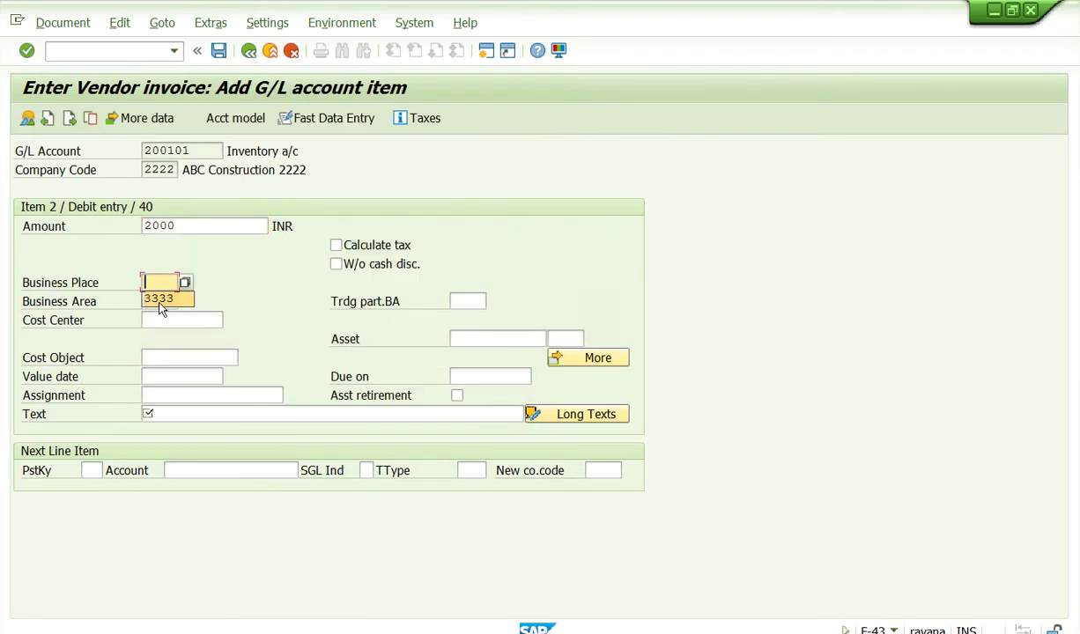
click(161, 300)
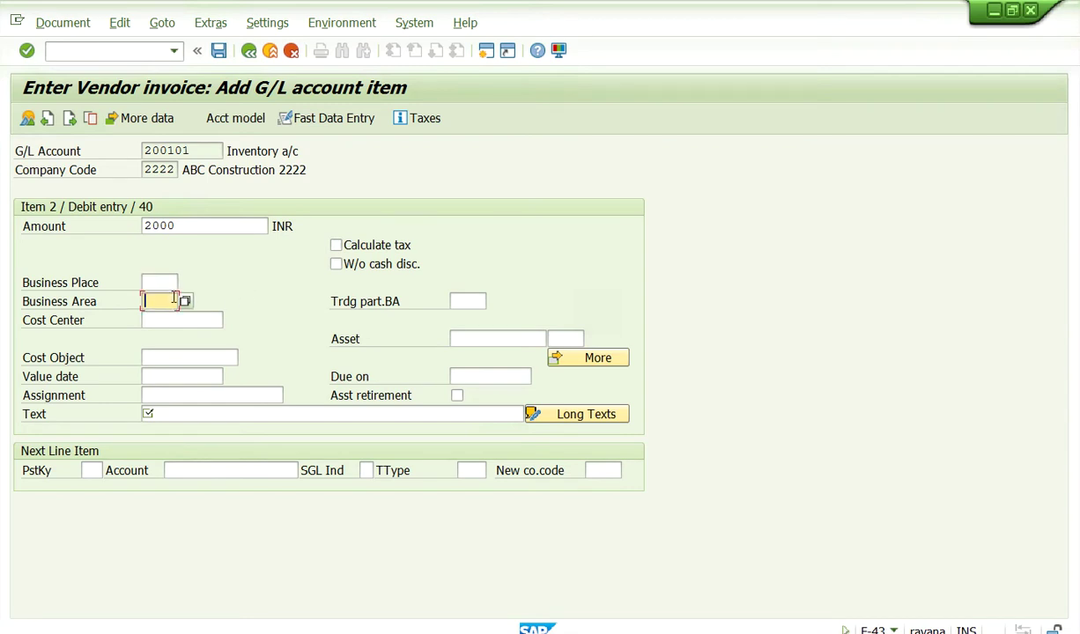
click(167, 314)
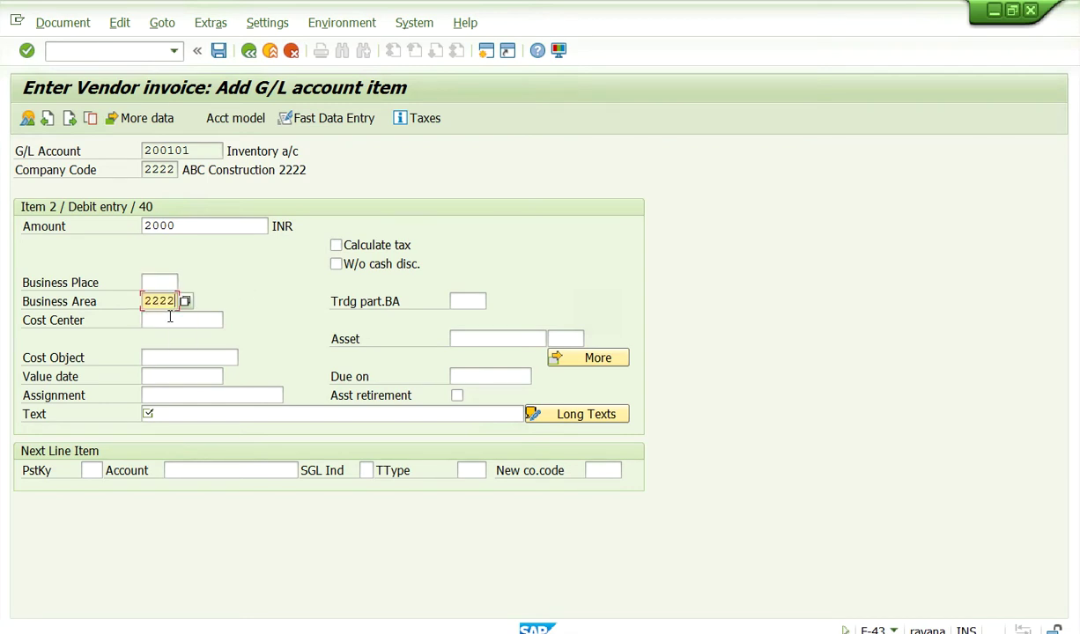
Step: Give the debit item the text Vendor Invoice and the value date 07/22/2020
click(165, 412)
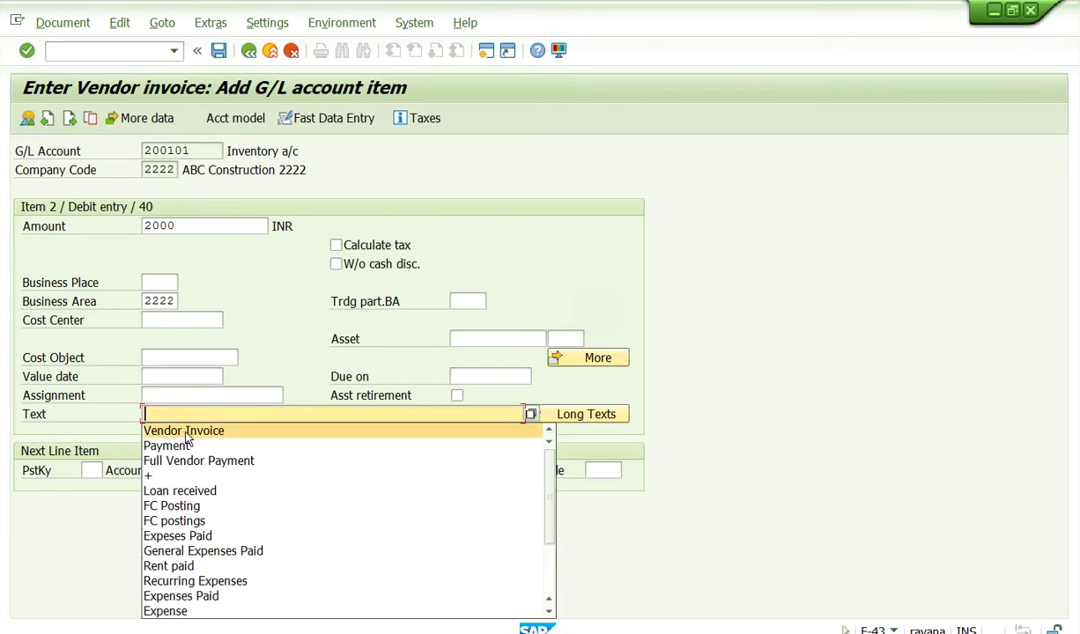
click(186, 432)
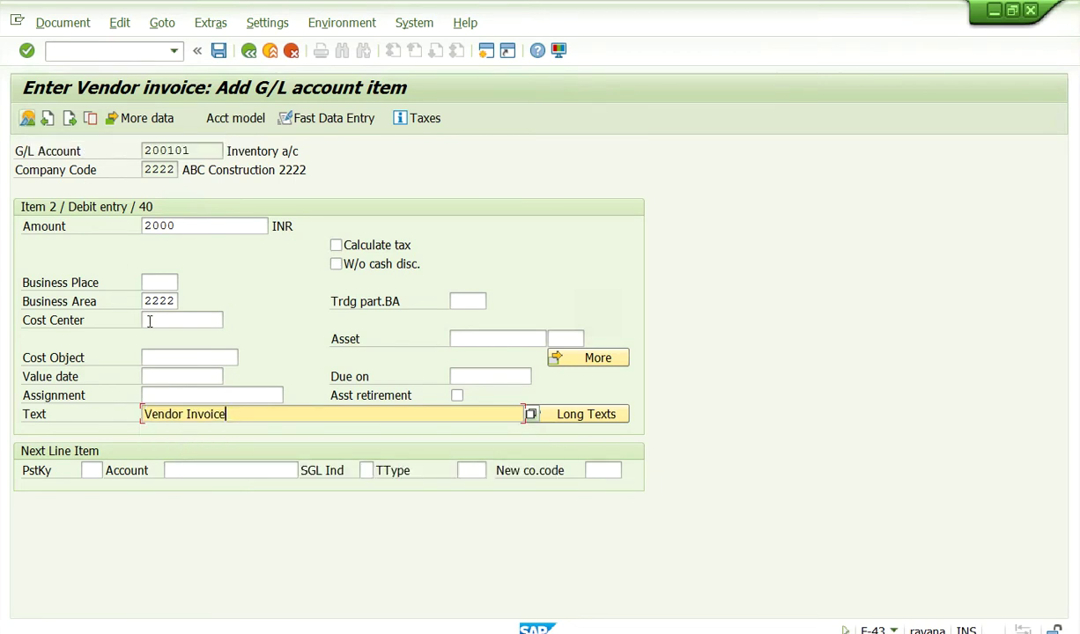
click(157, 374)
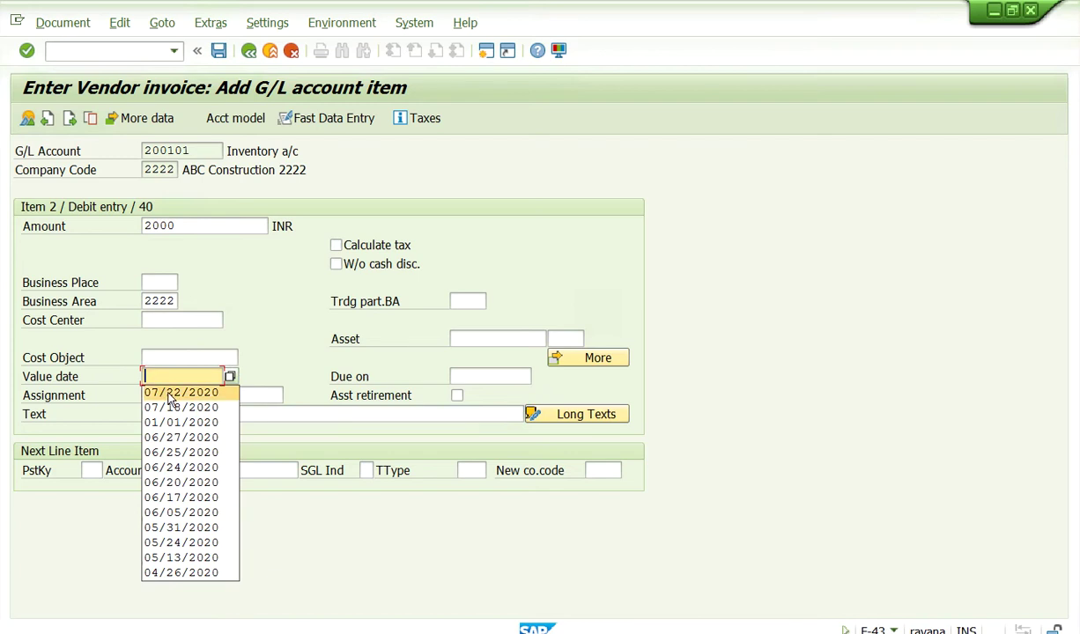
click(167, 392)
Step: Post the vendor invoice from its overview and display the posted document's line items
click(27, 117)
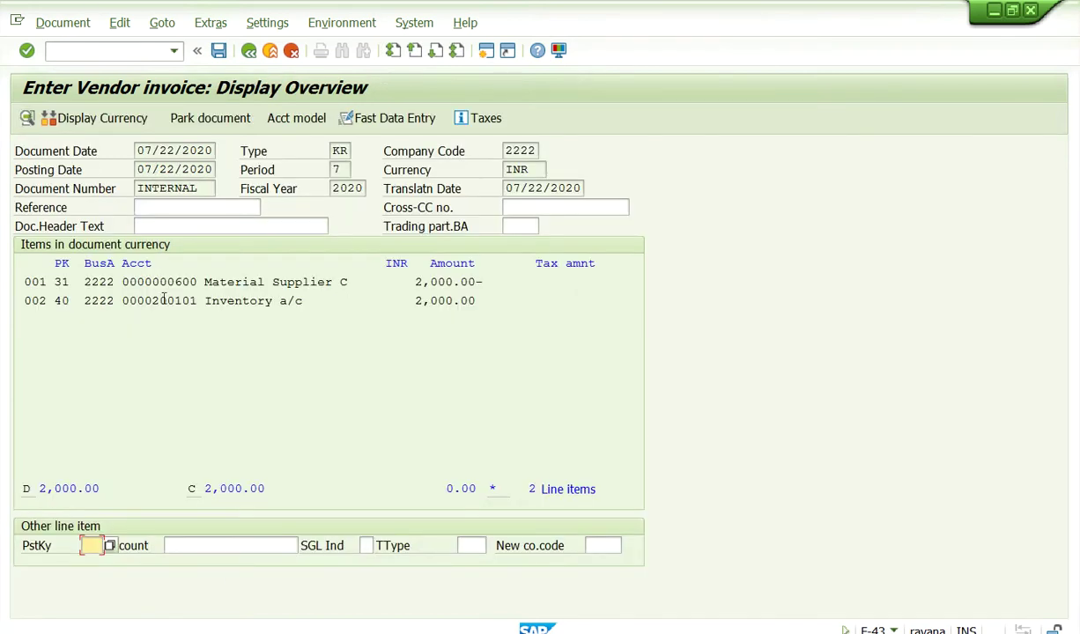
click(219, 51)
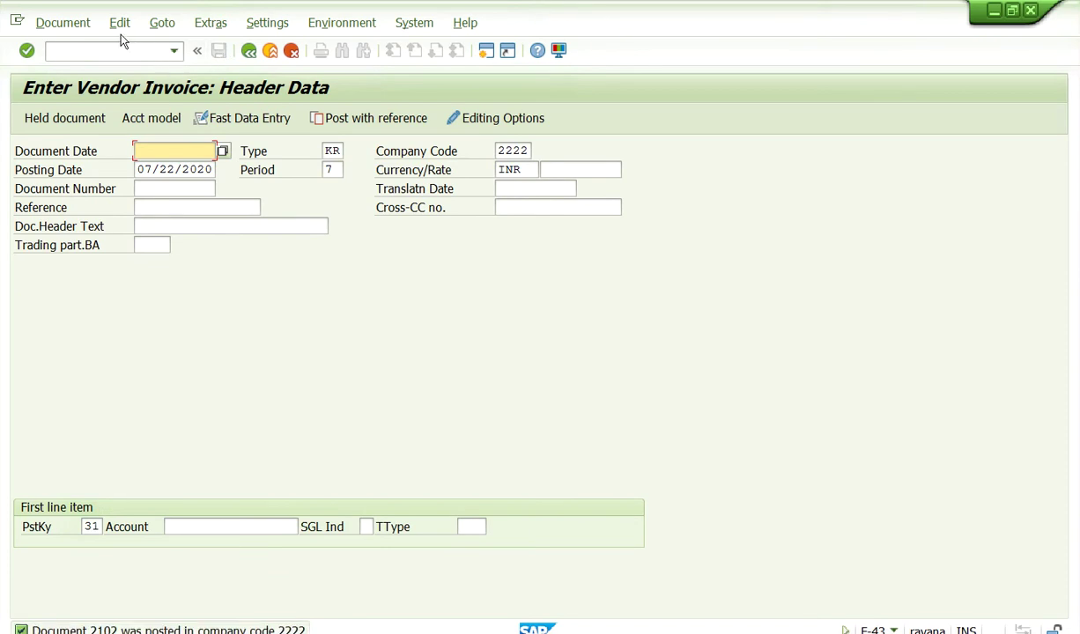
click(63, 22)
click(27, 51)
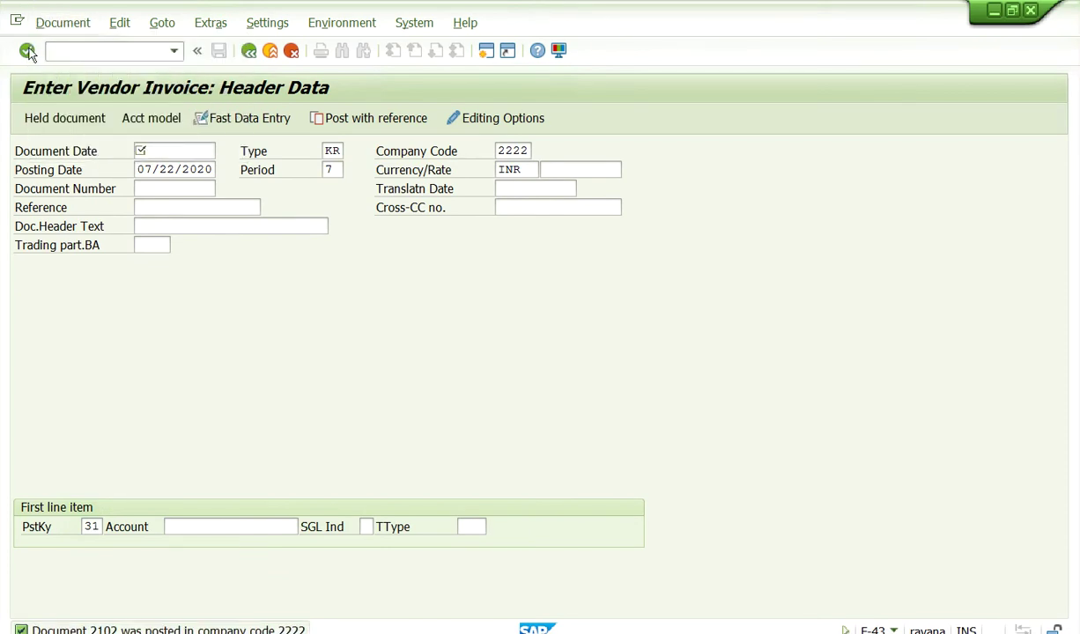
click(288, 307)
click(293, 324)
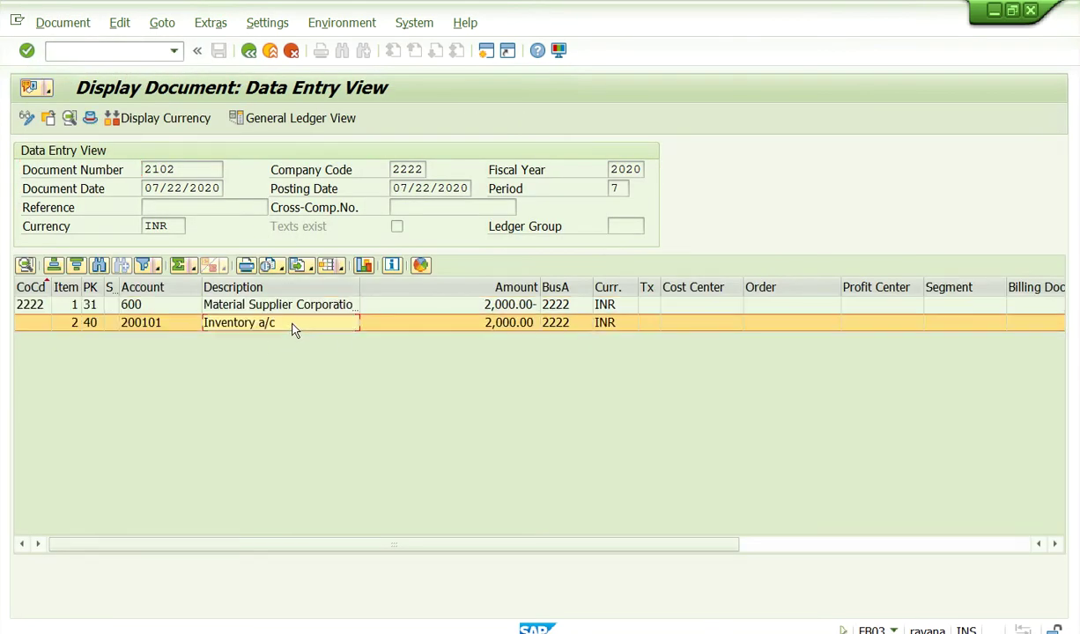
Step: Select the posted document's number, leave the display with /n and start transaction fb03
drag(188, 164, 88, 161)
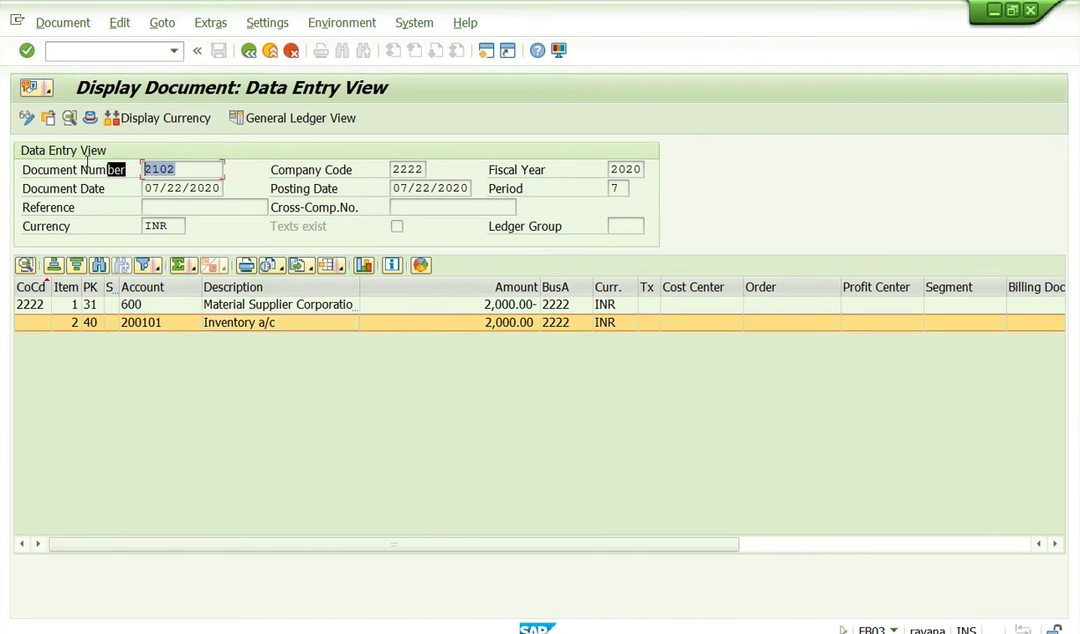
click(174, 50)
click(188, 169)
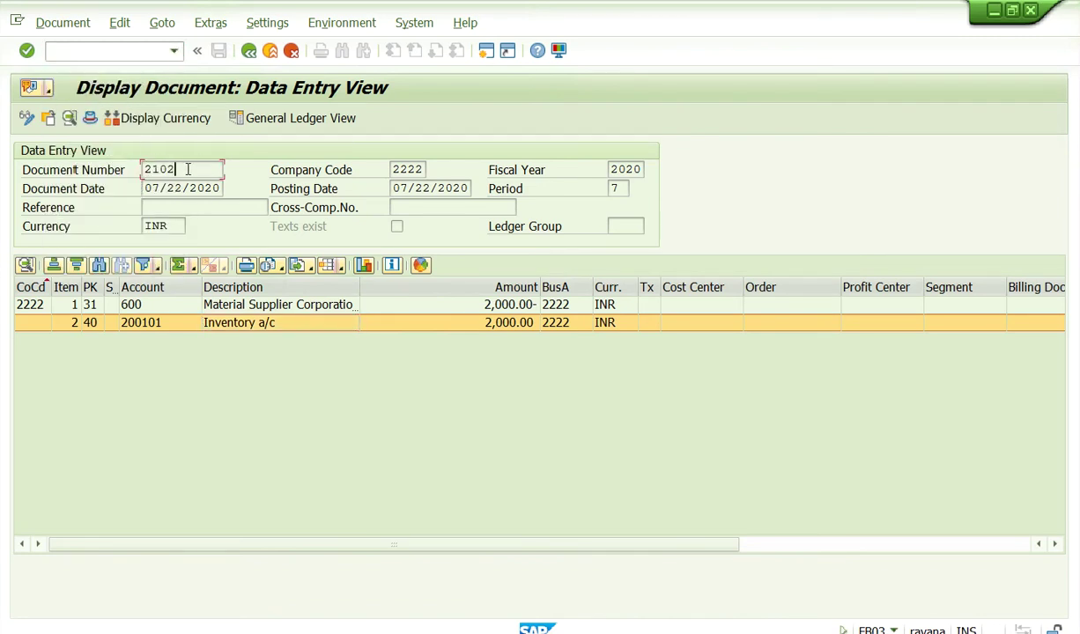
drag(187, 169, 139, 168)
click(175, 50)
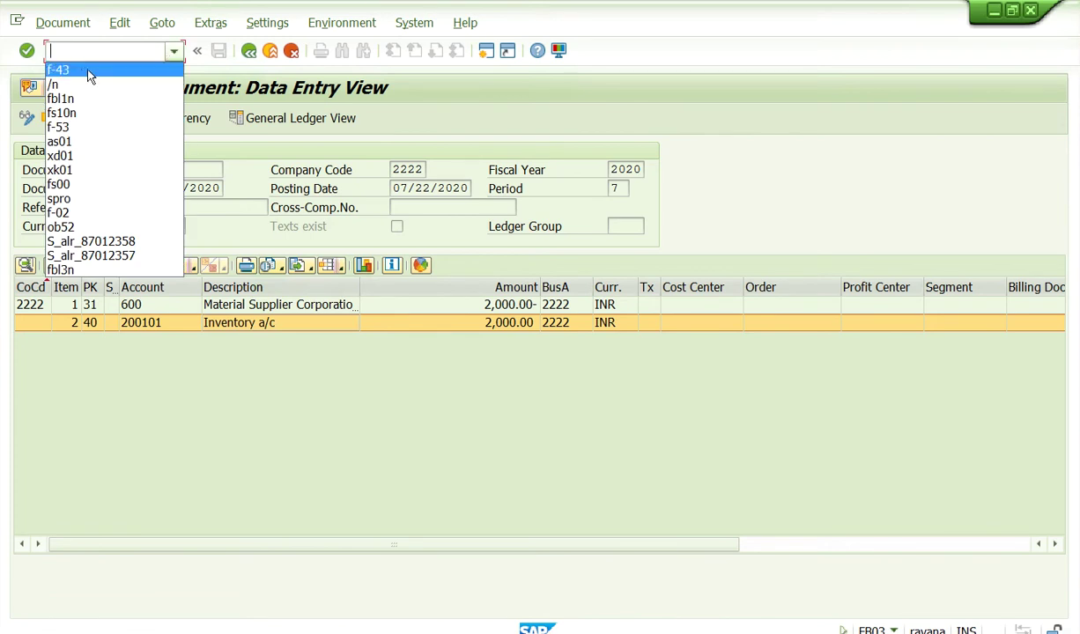
click(57, 85)
click(27, 51)
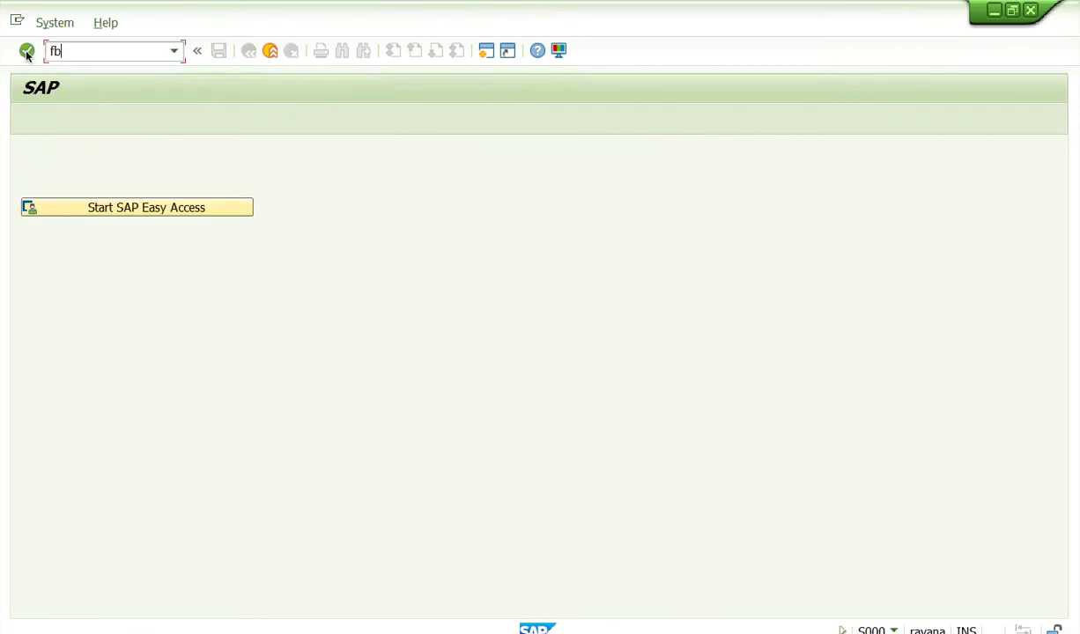
text(fb03)
click(26, 51)
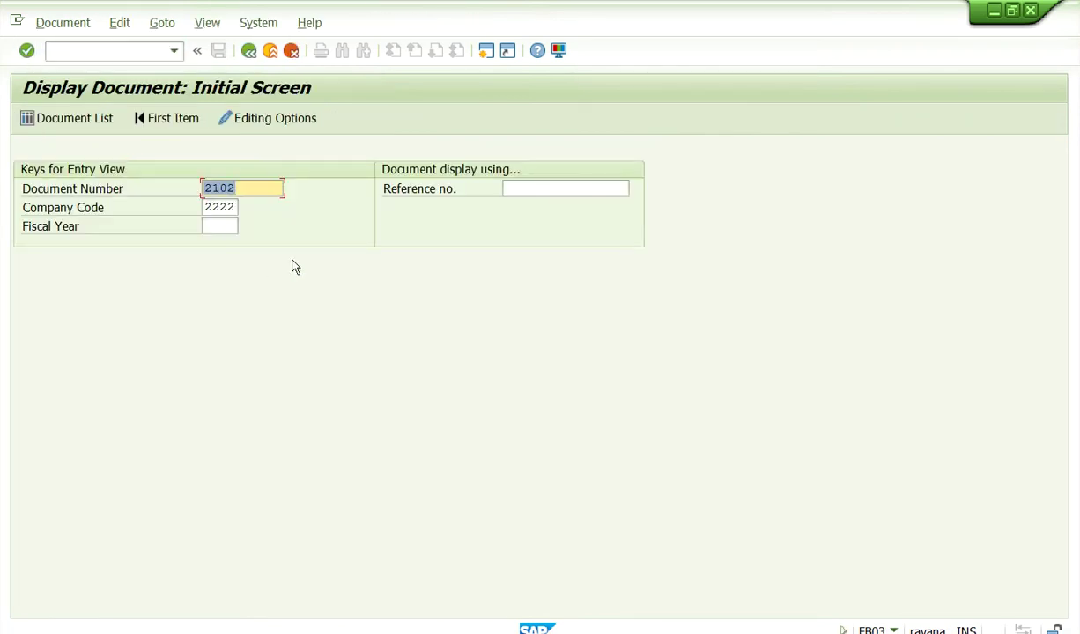
Step: Clear the document number and open the document list selection for company code 2222
click(248, 184)
drag(269, 189, 188, 194)
click(270, 186)
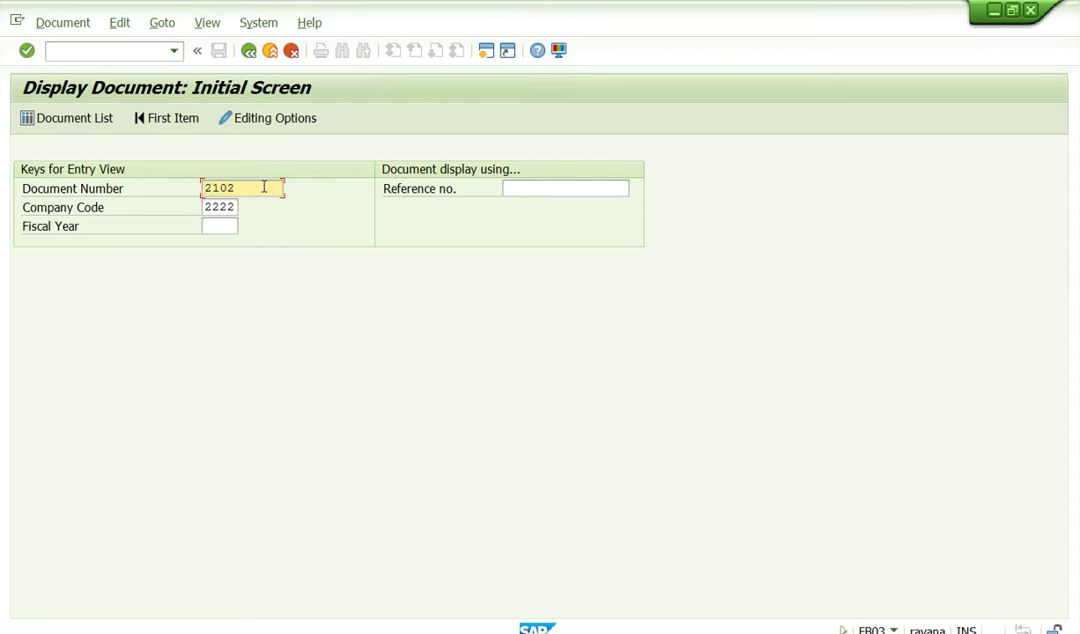
key(Home)
key(BackSpace)
key(BackSpace)
key(BackSpace)
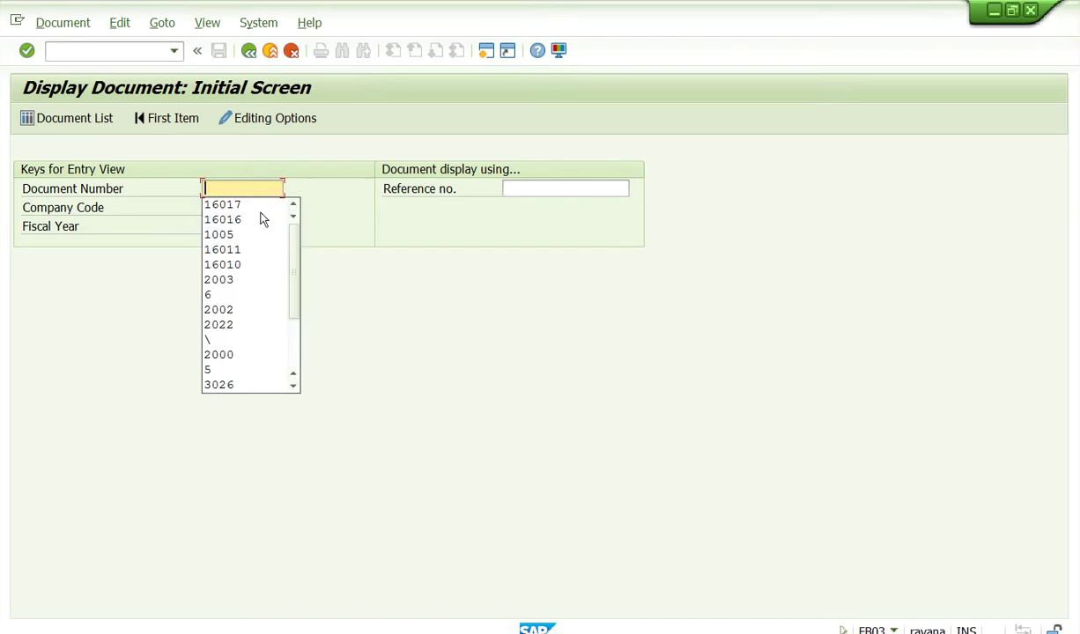
click(72, 111)
click(67, 109)
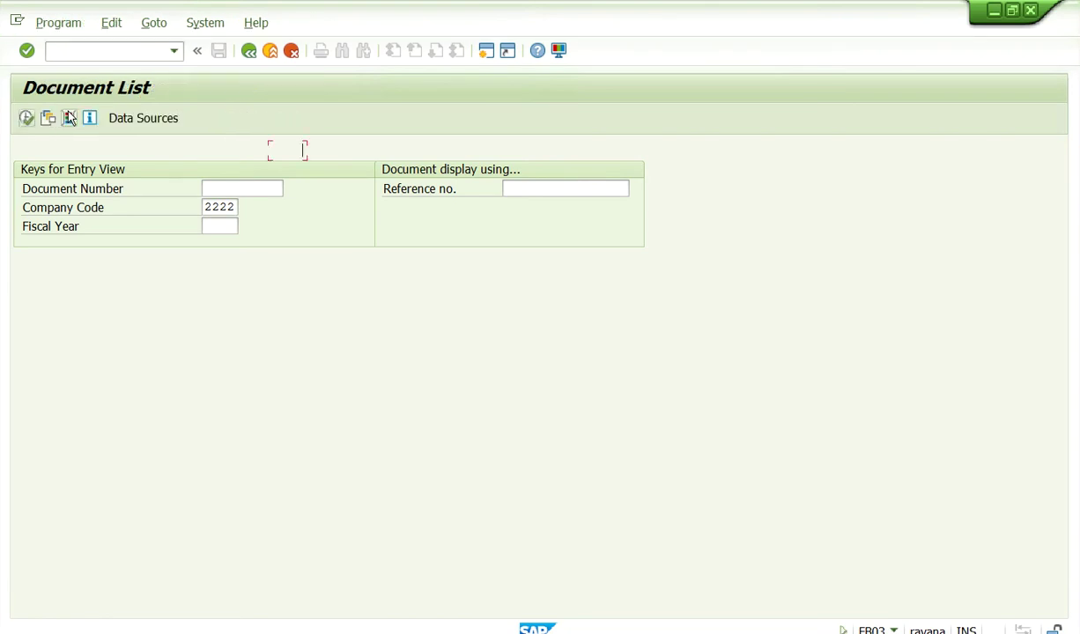
Step: List the documents of type kr for a posting date picked from the calendar
click(288, 264)
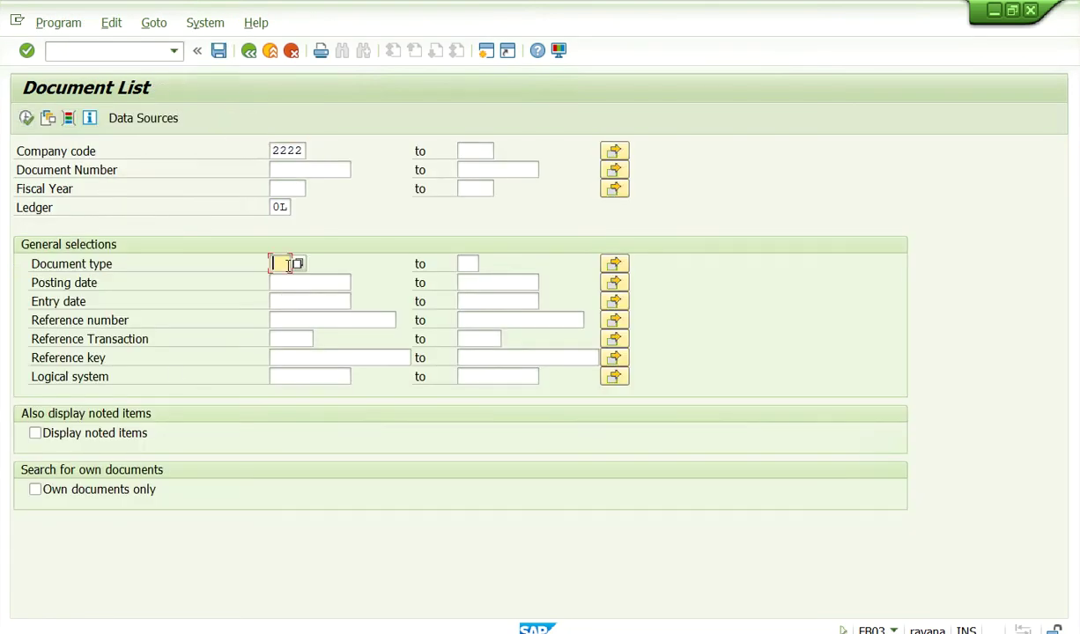
click(288, 264)
text(kr)
key(Tab)
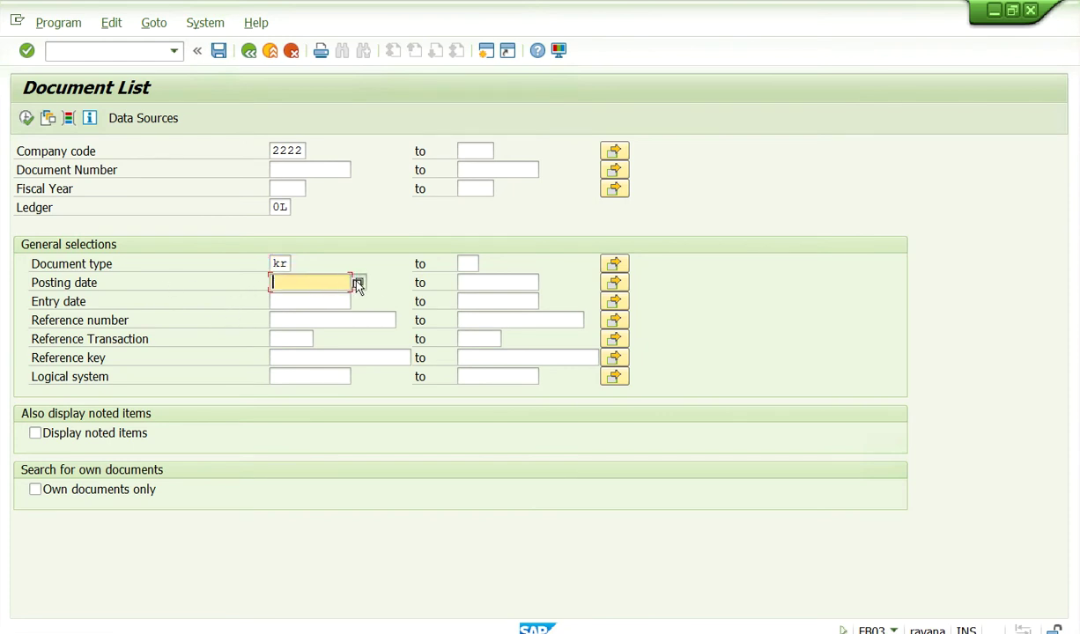
click(357, 282)
double_click(305, 370)
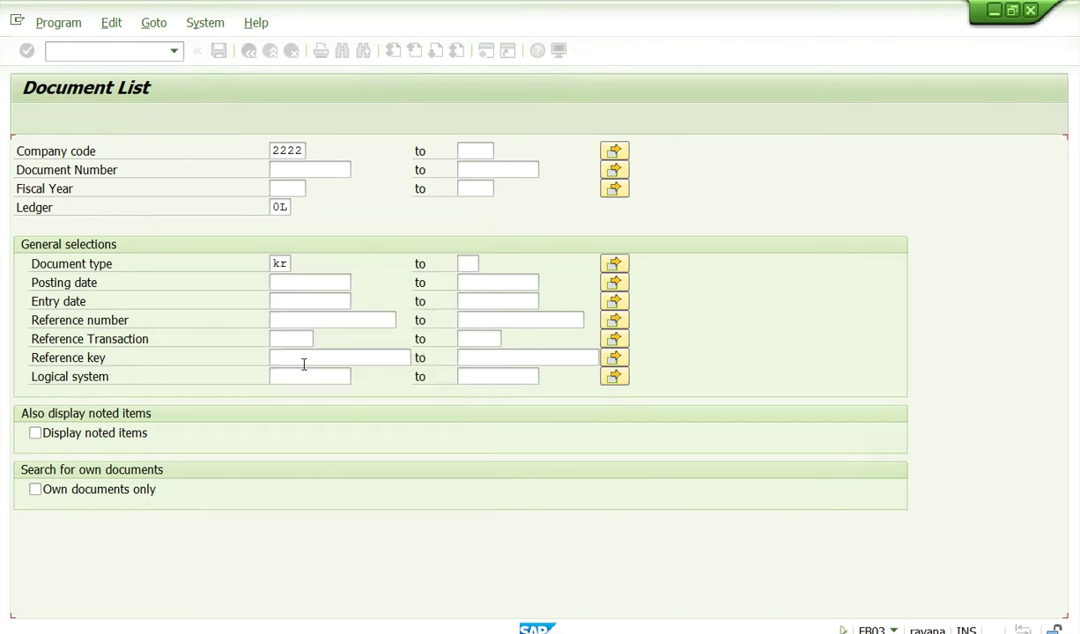
click(28, 120)
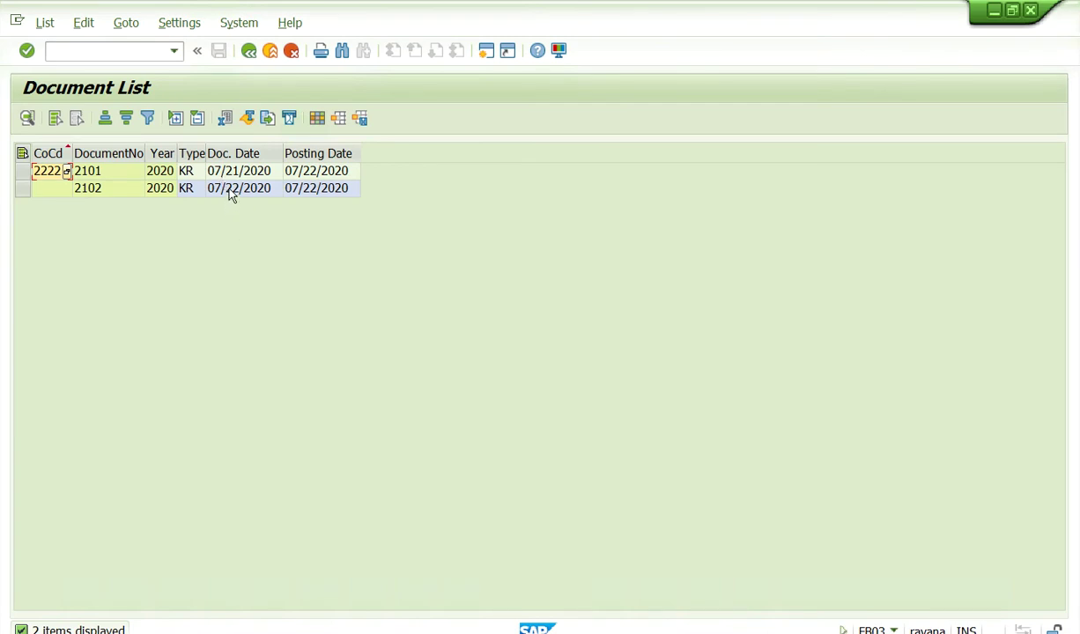
Step: Open the listed document dated 07/22/2020 and examine the amounts of its two line items
double_click(229, 190)
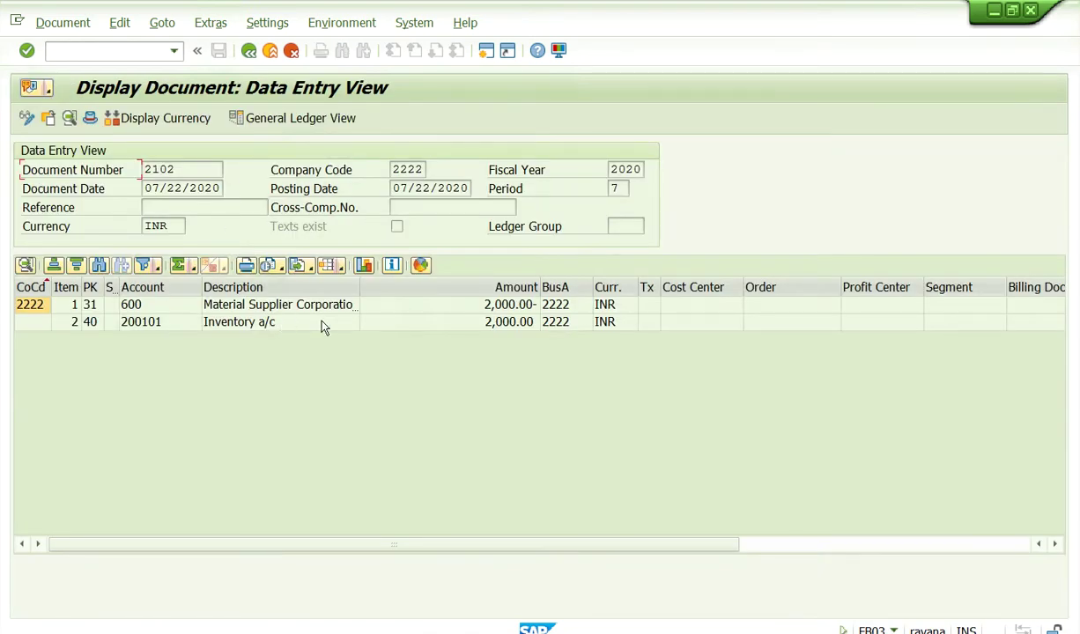
click(507, 306)
click(503, 323)
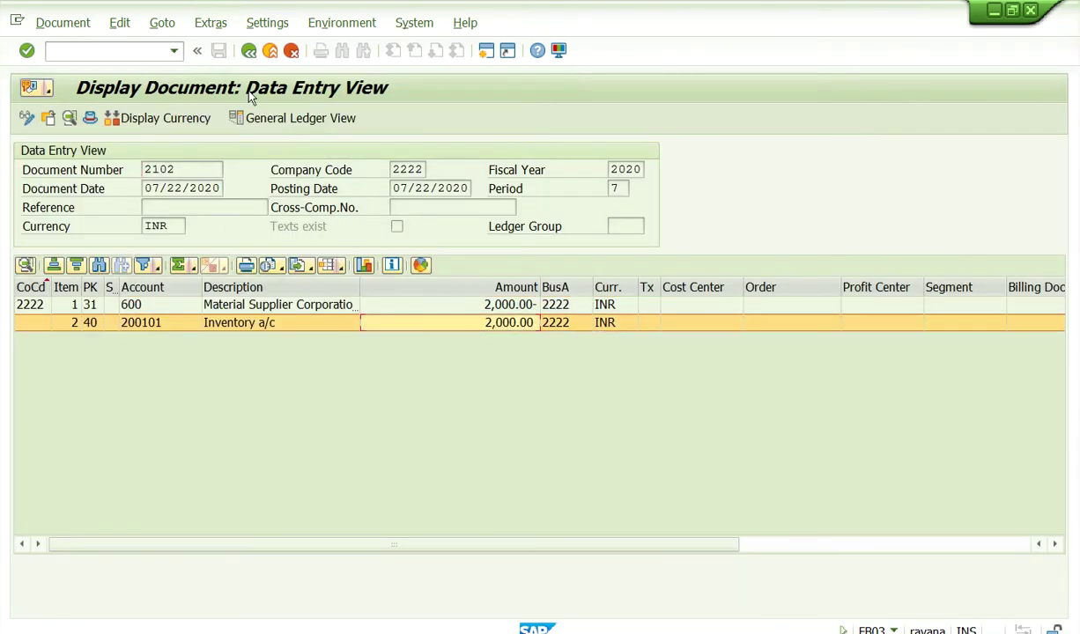
Step: Run transaction fbl1n for the vendor in company code 2222 and examine the open item's amount and status
click(174, 50)
click(55, 85)
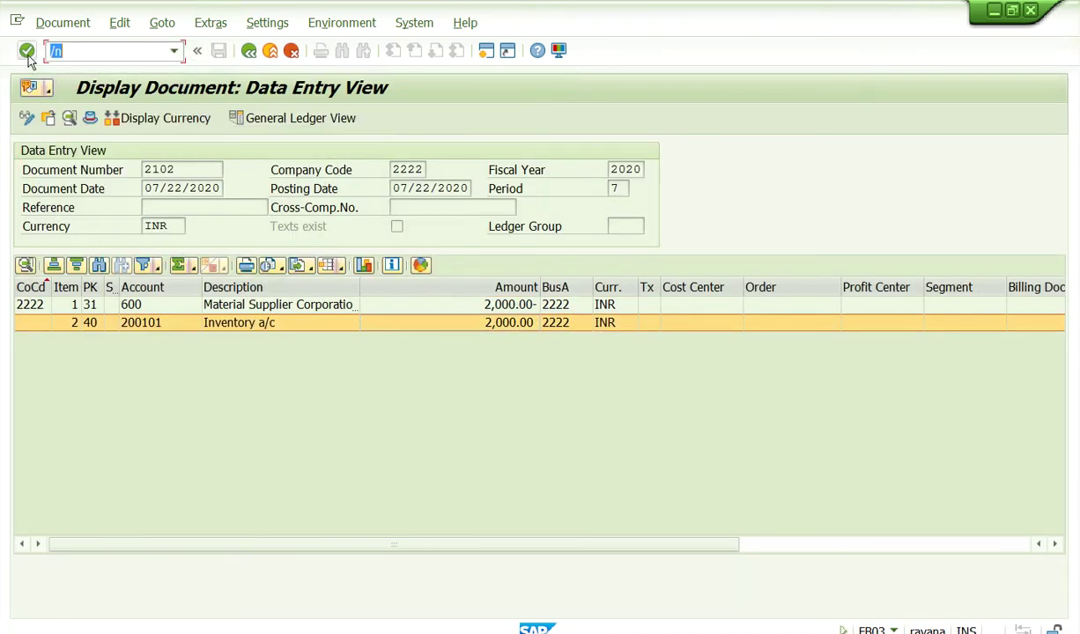
key(Return)
click(167, 50)
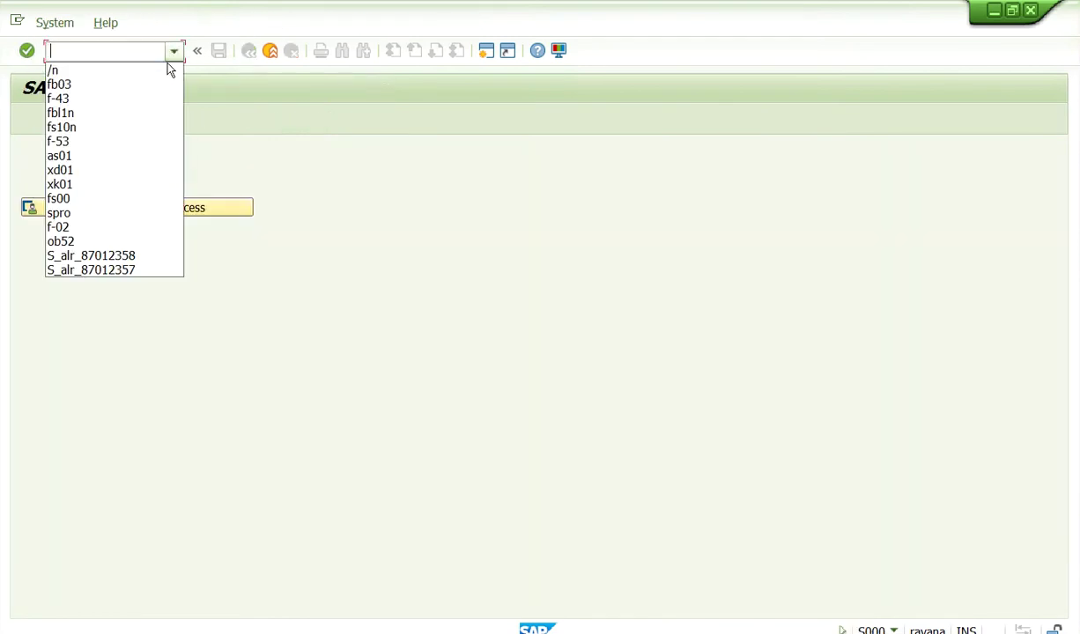
click(101, 112)
click(26, 52)
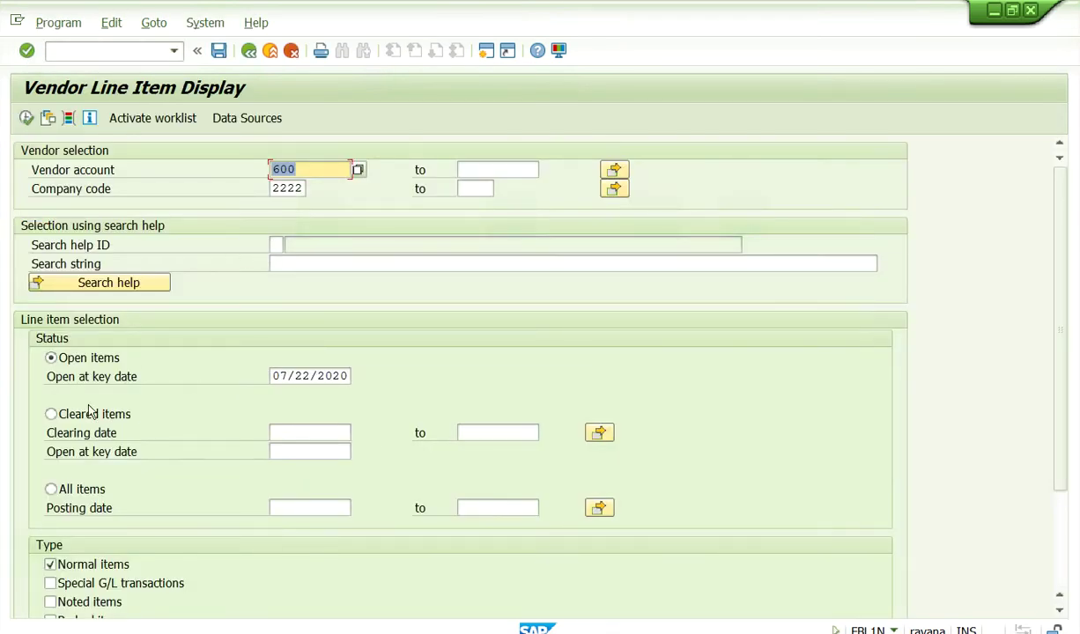
click(26, 117)
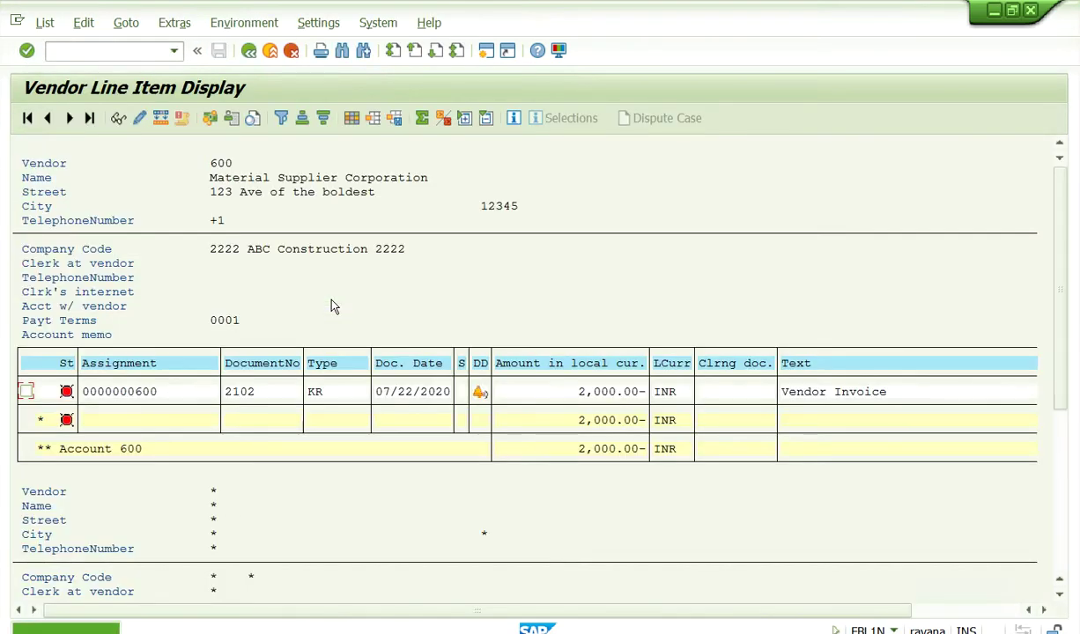
click(587, 392)
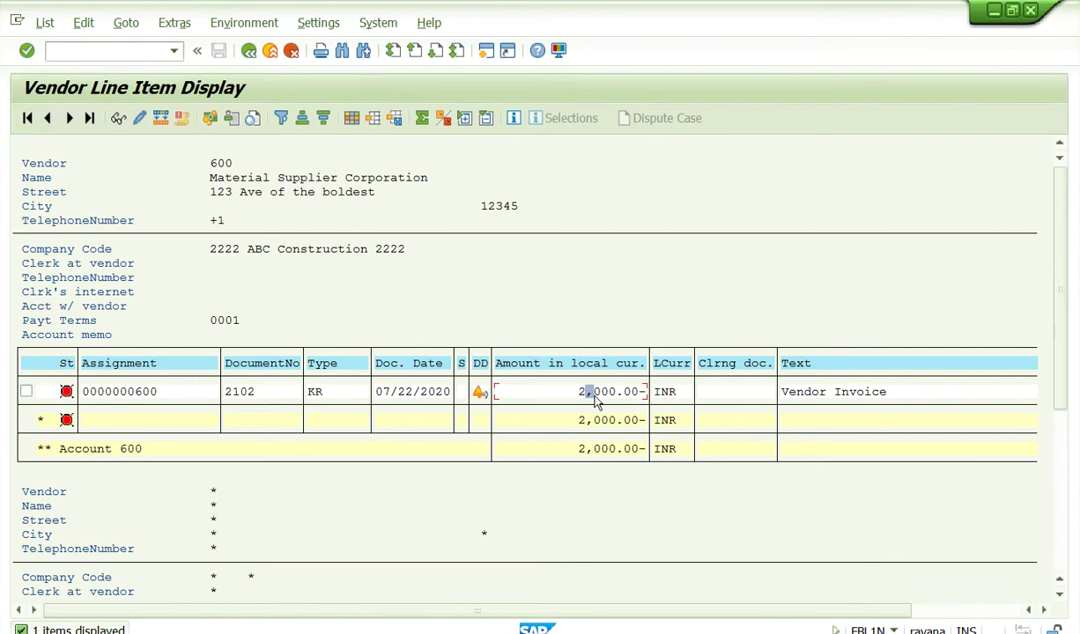
click(67, 391)
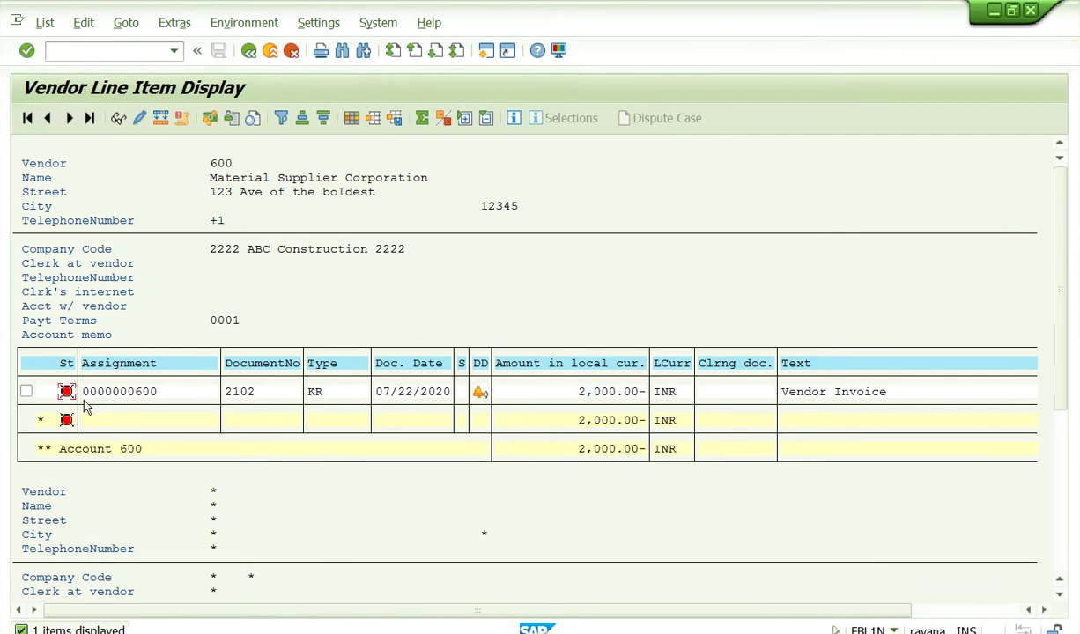
Step: Leave the vendor line item display with /n and start transaction f-53 for outgoing payments
click(174, 50)
text(/n)
click(26, 51)
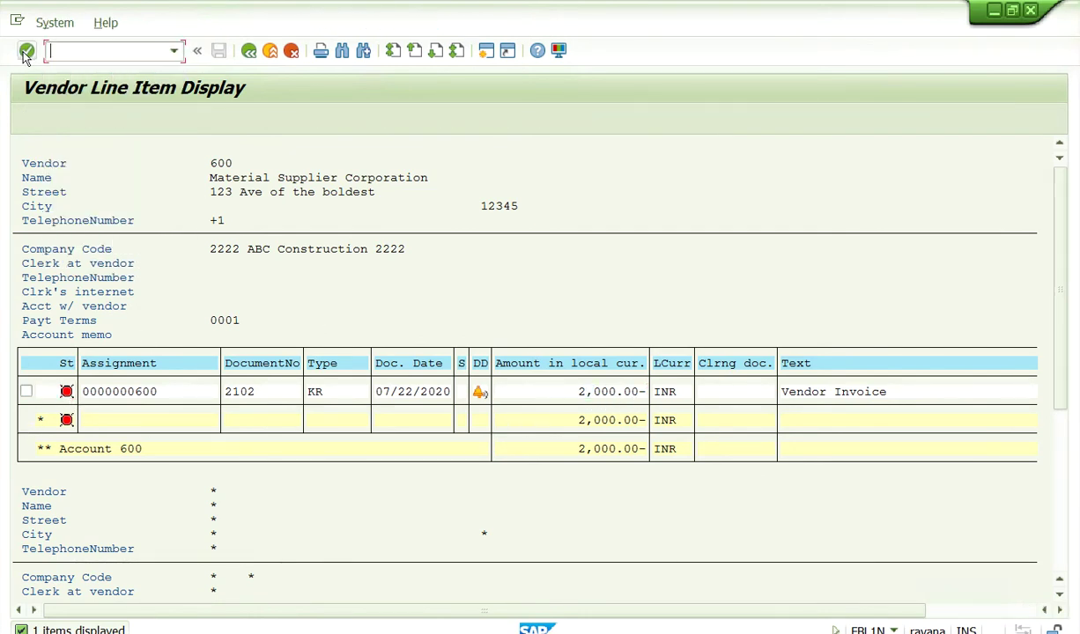
text(f-53)
click(27, 51)
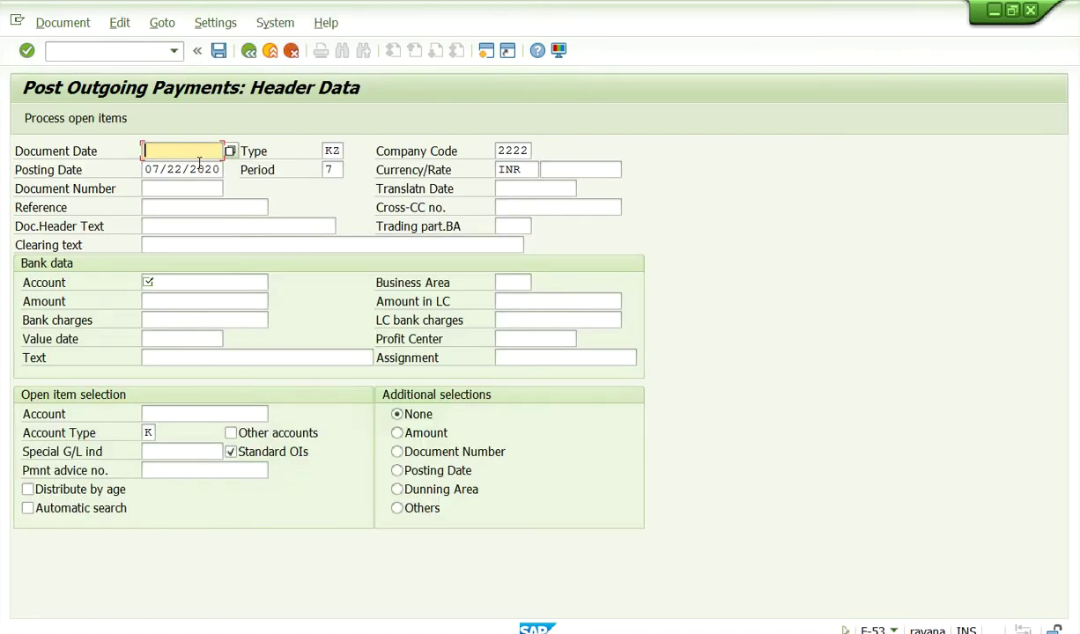
Step: Set the outgoing payment's document date to 07/22/2020 and enter the bank G/L account in the bank data
key(Down)
key(Return)
click(326, 150)
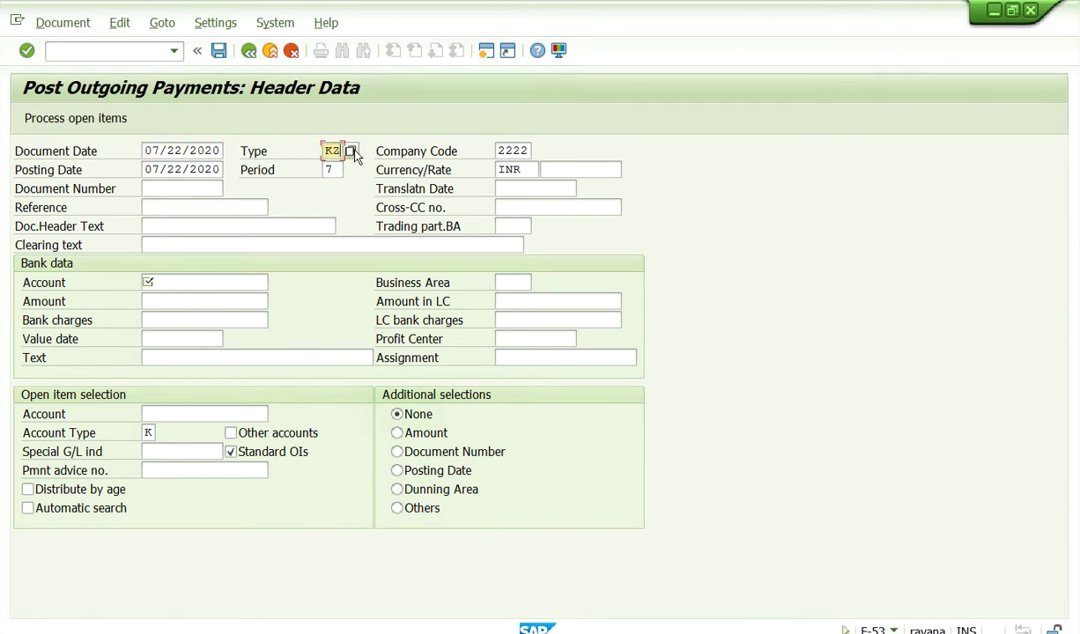
click(166, 280)
click(165, 280)
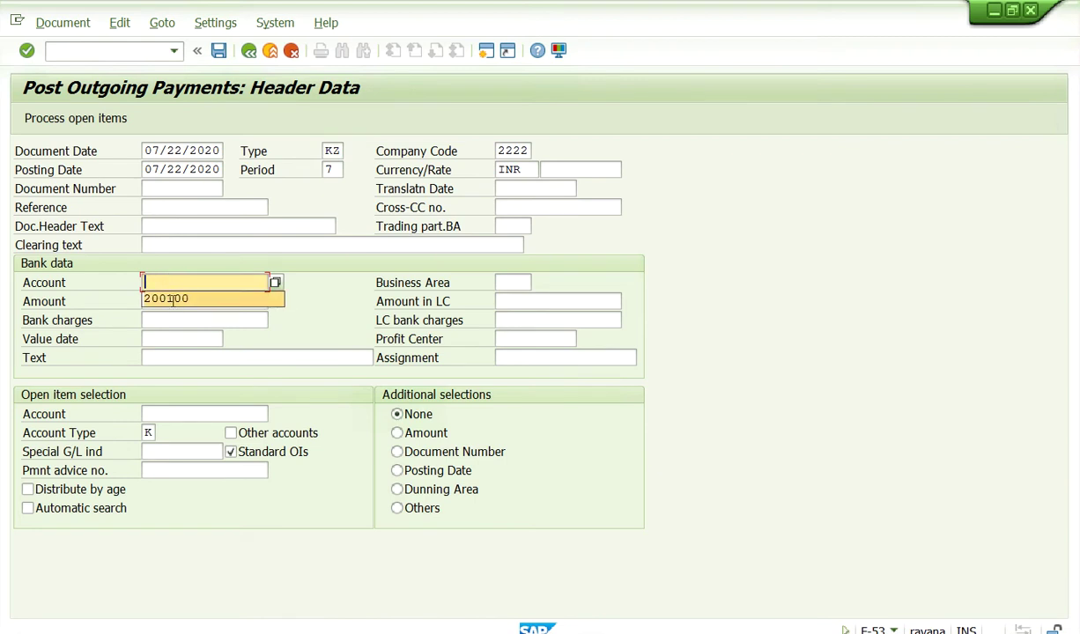
click(168, 300)
Step: Enter the vendor's account for the open item selection
click(164, 412)
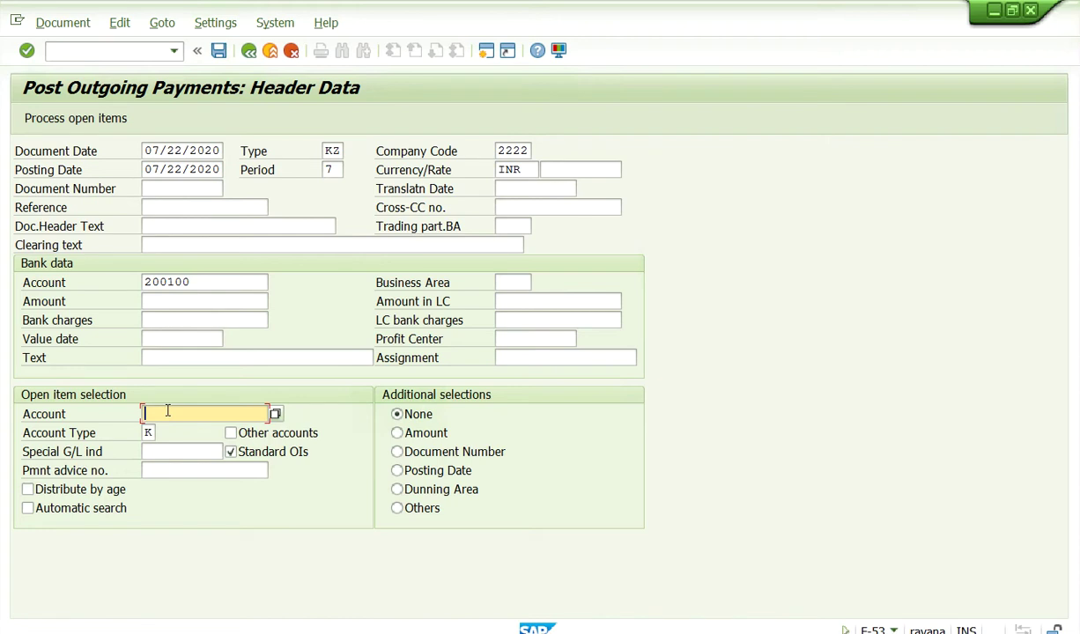
click(166, 416)
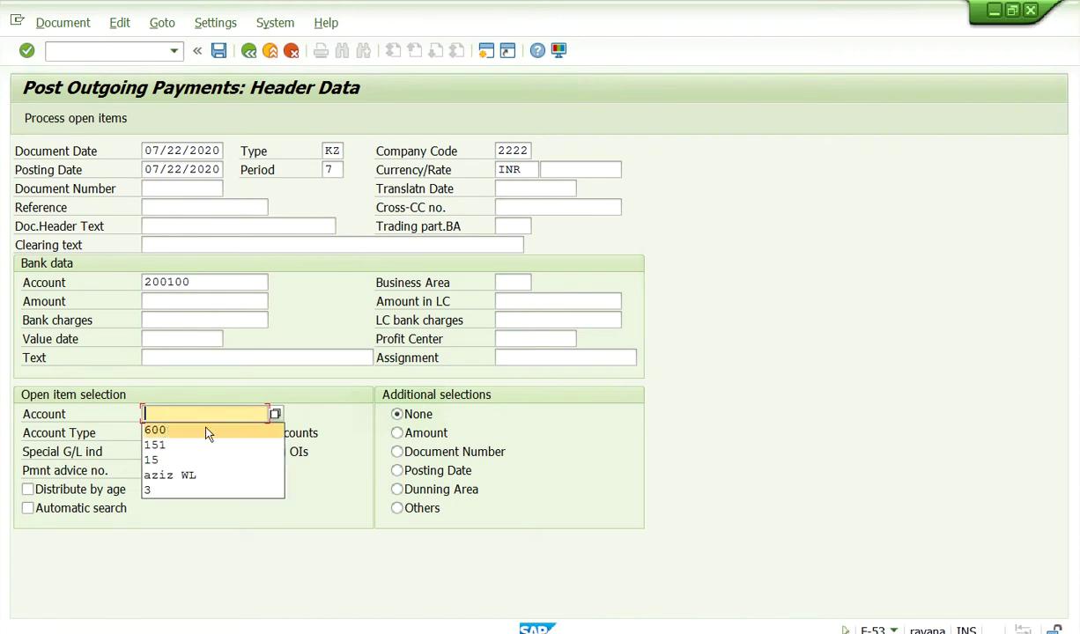
click(206, 429)
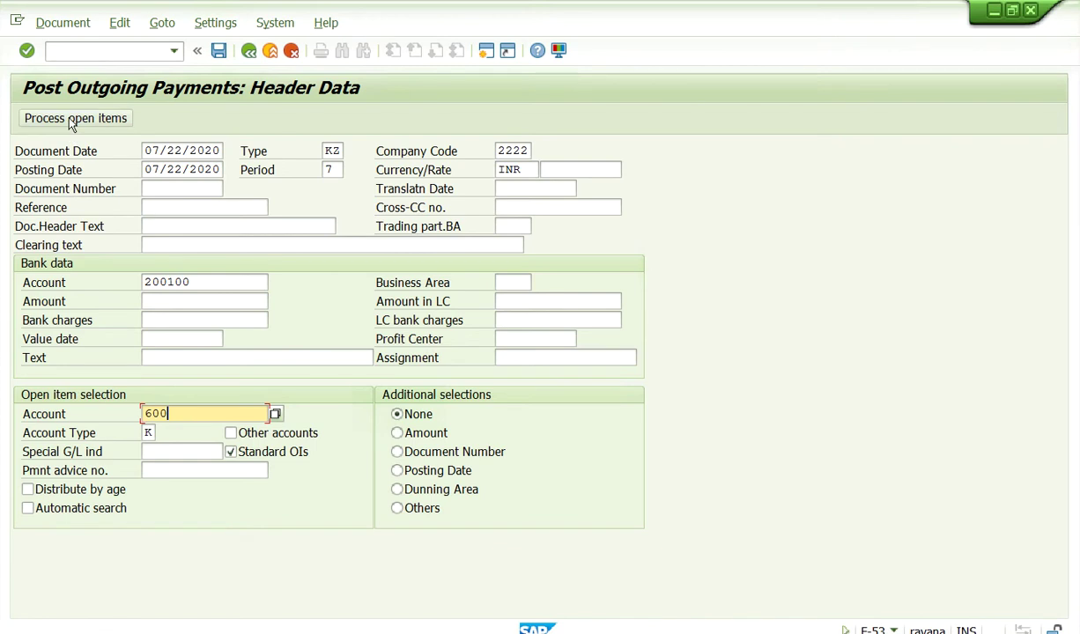
Step: Enter "Partial Payment" as the line item text in the bank data
click(190, 354)
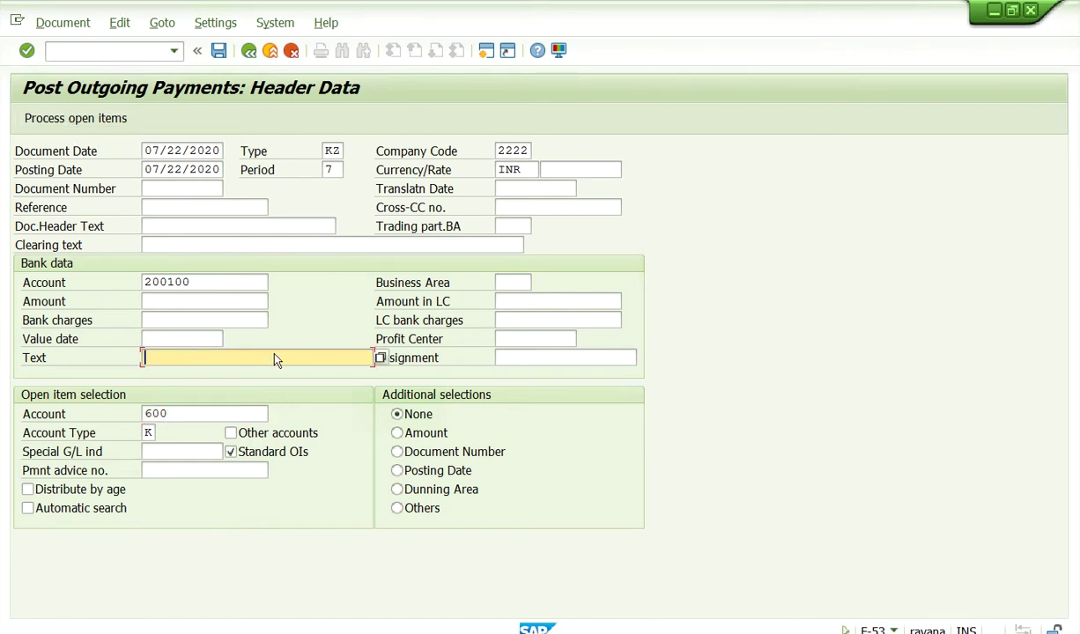
click(274, 359)
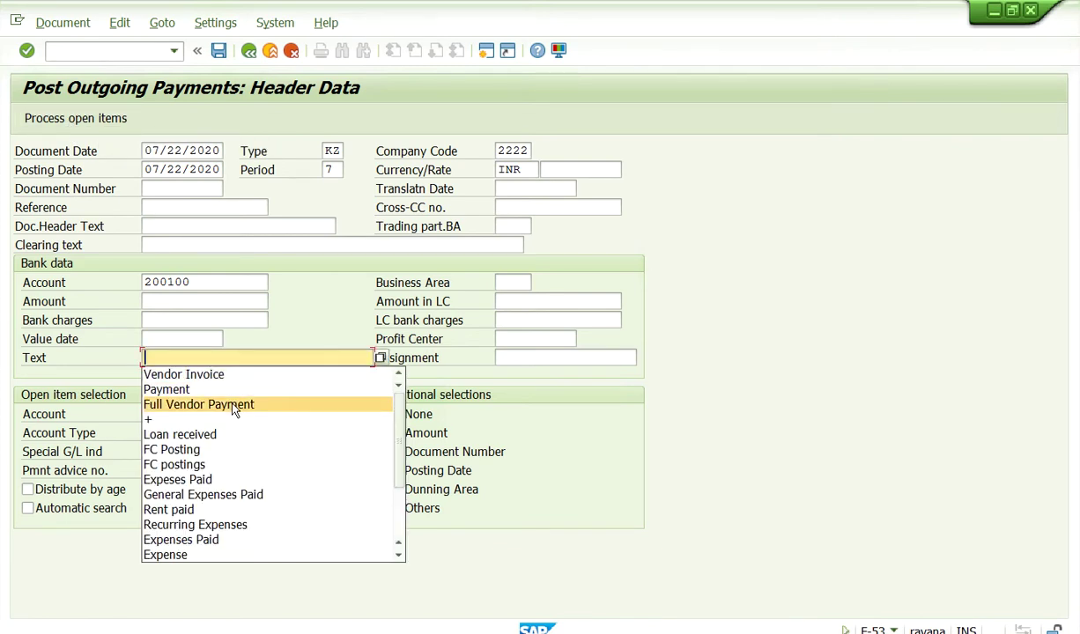
click(217, 353)
text(P)
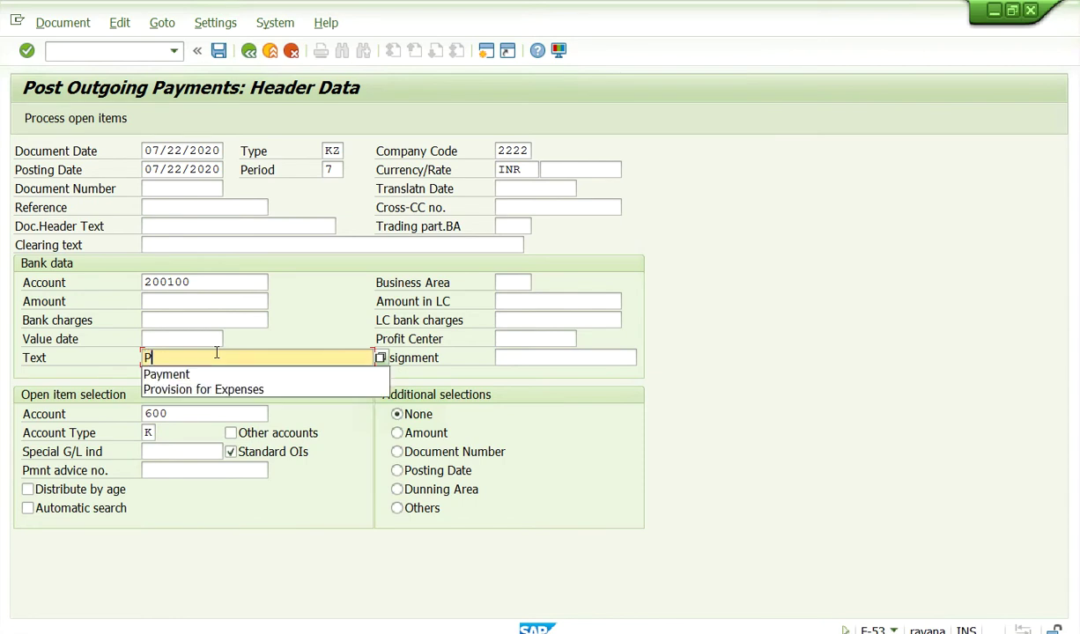
key(BackSpace)
text(()
key(BackSpace)
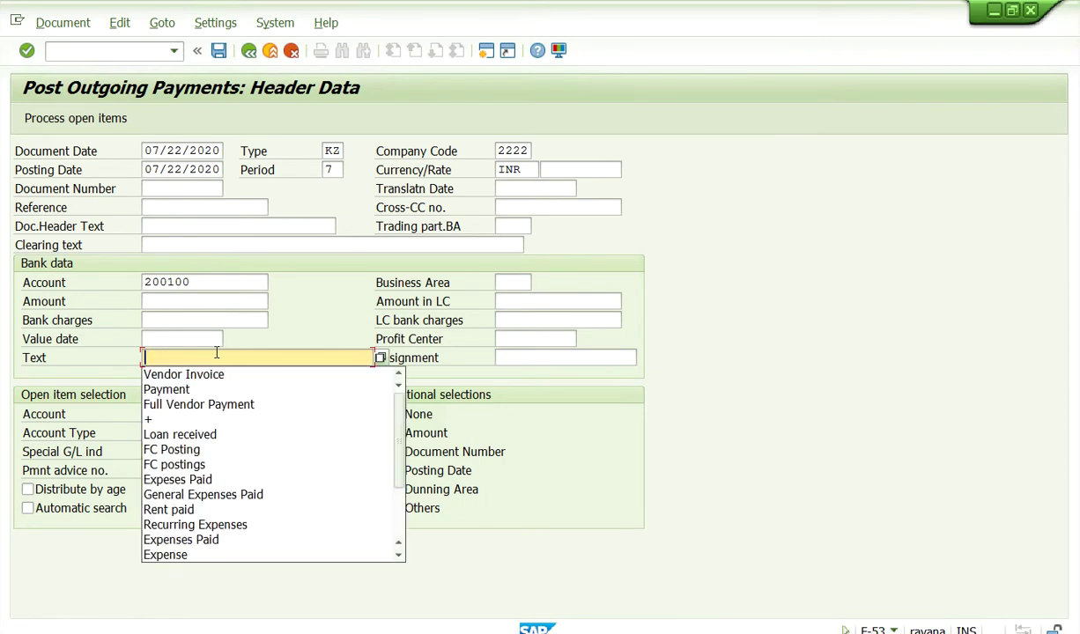
text(Pa)
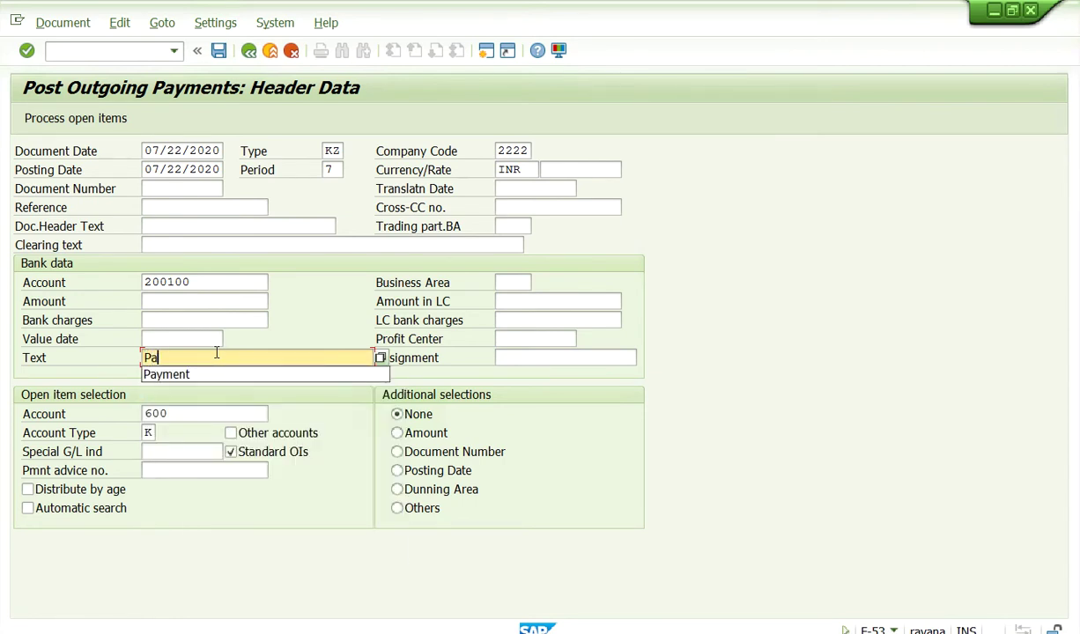
text(rti)
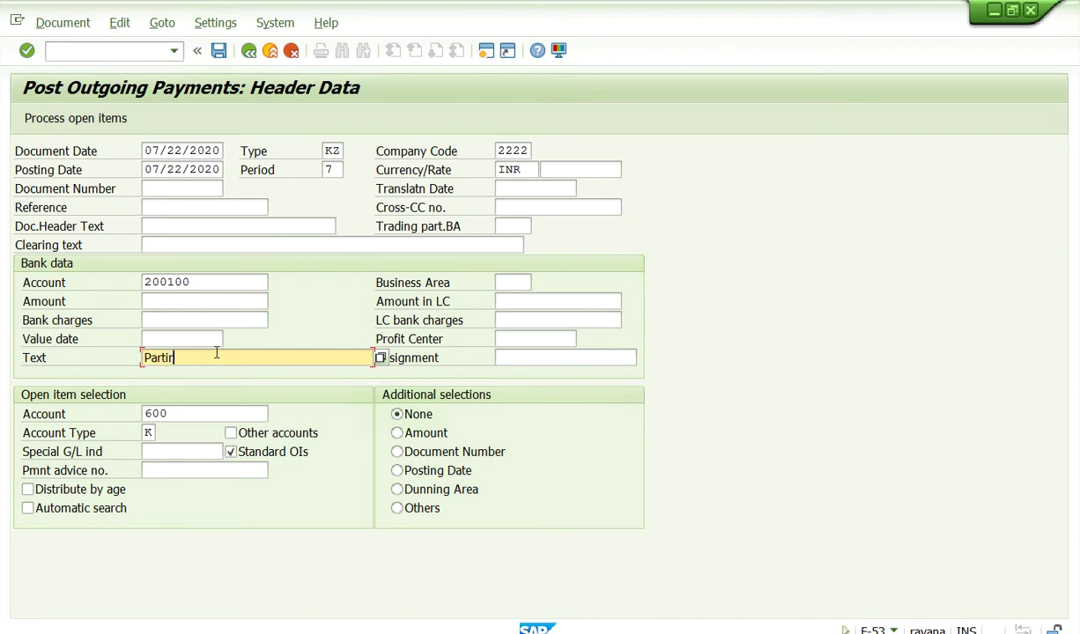
text(al Payment)
Step: Set the bank data's business area to 2222 and the value date to 07/22/2020
click(513, 279)
click(513, 300)
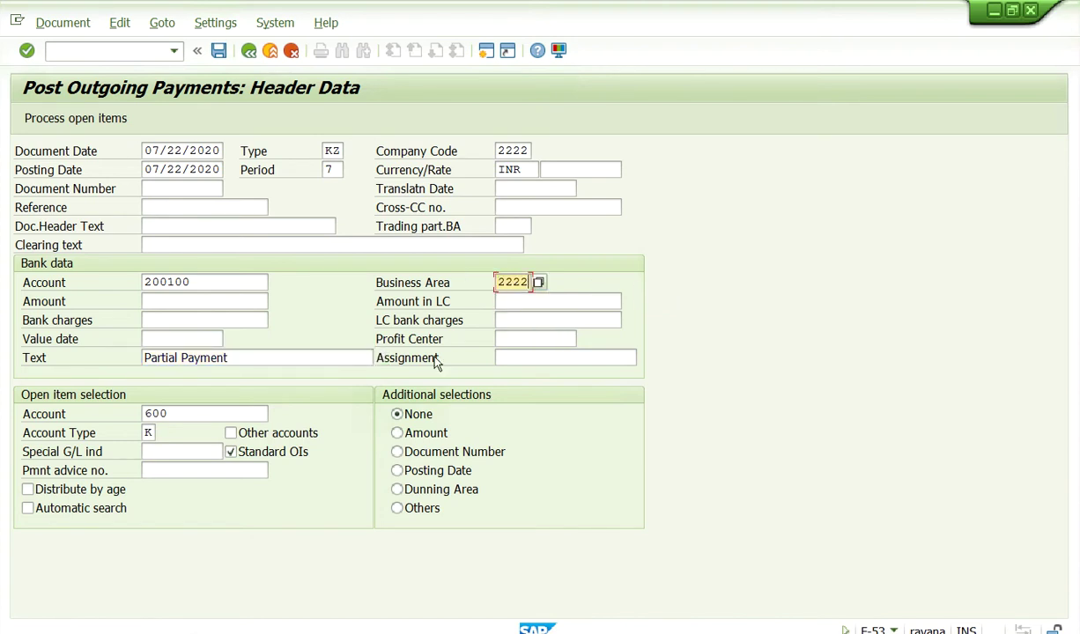
click(161, 340)
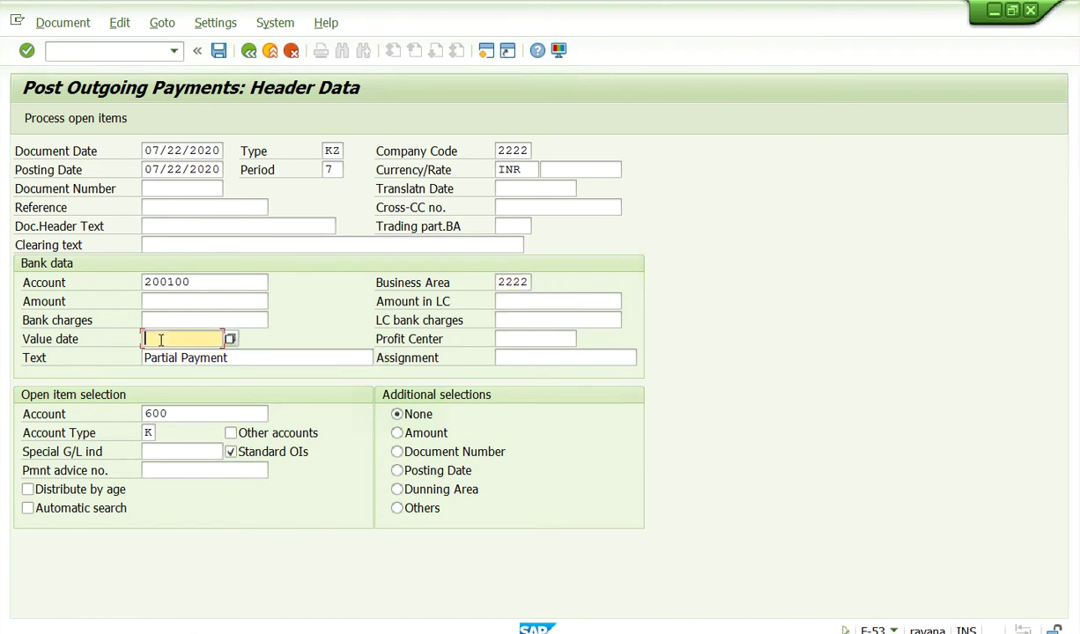
click(167, 356)
Step: Set the payment amount to 1250 and process the vendor's open items
click(75, 118)
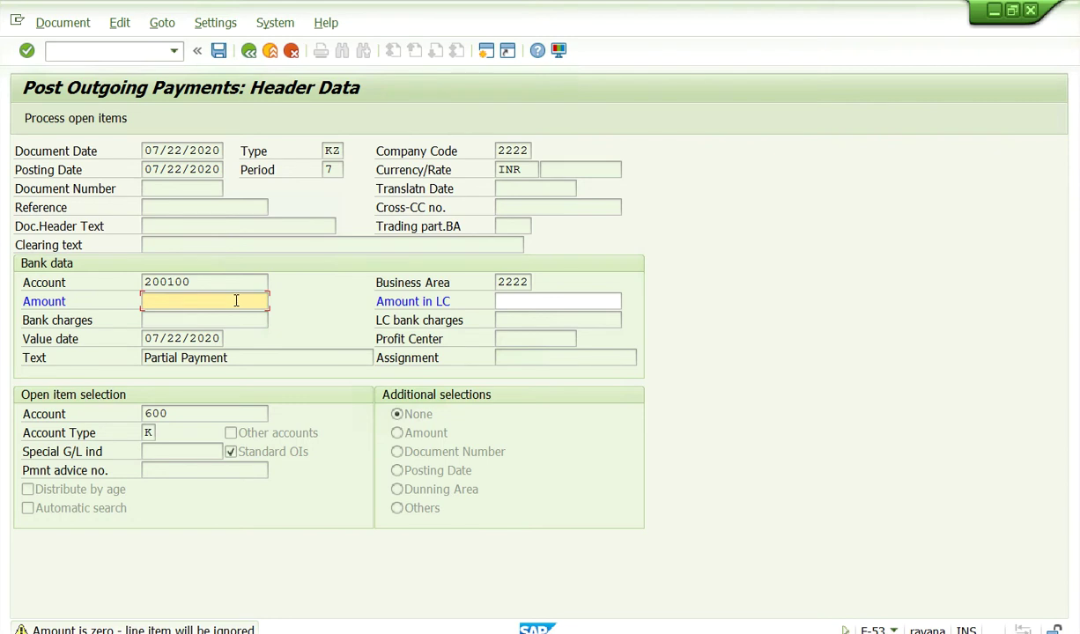
text(1000)
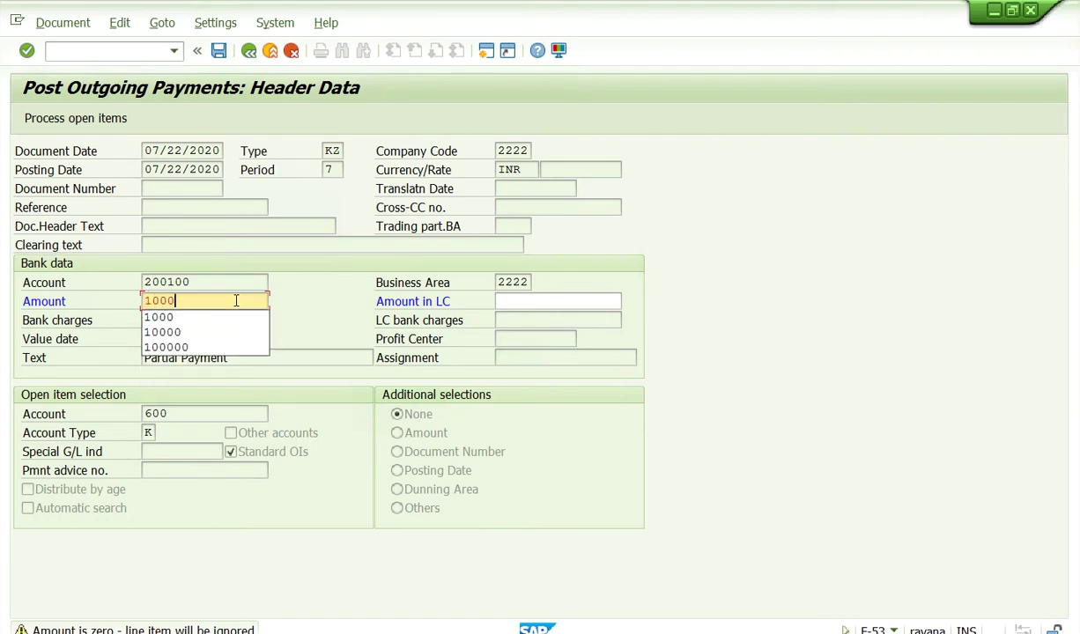
key(BackSpace)
key(BackSpace)
key(BackSpace)
key(BackSpace)
text(125)
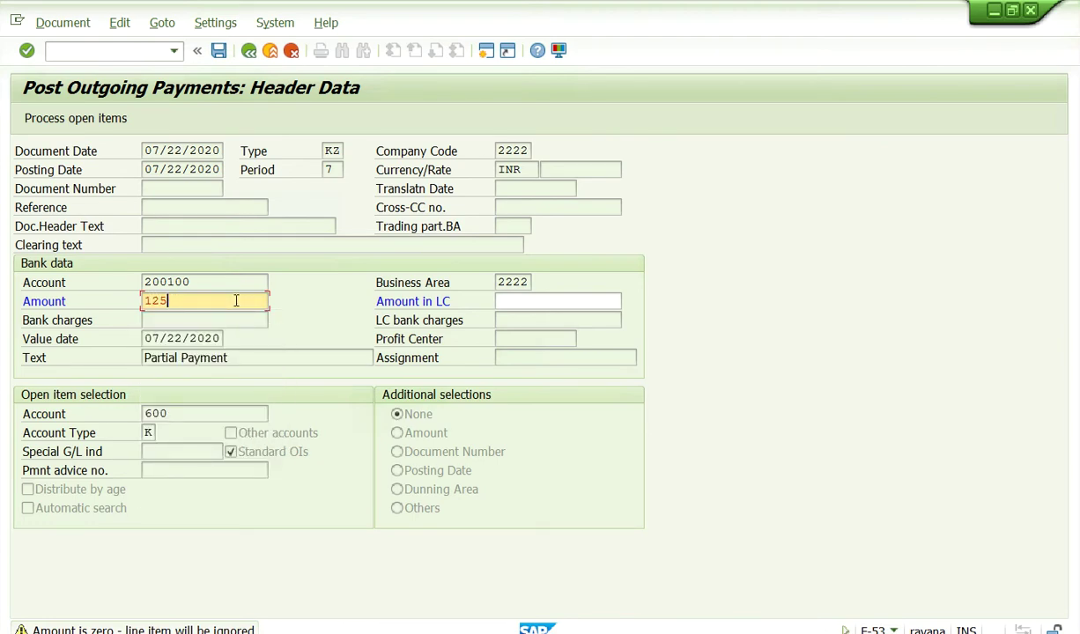
key(shift+F4)
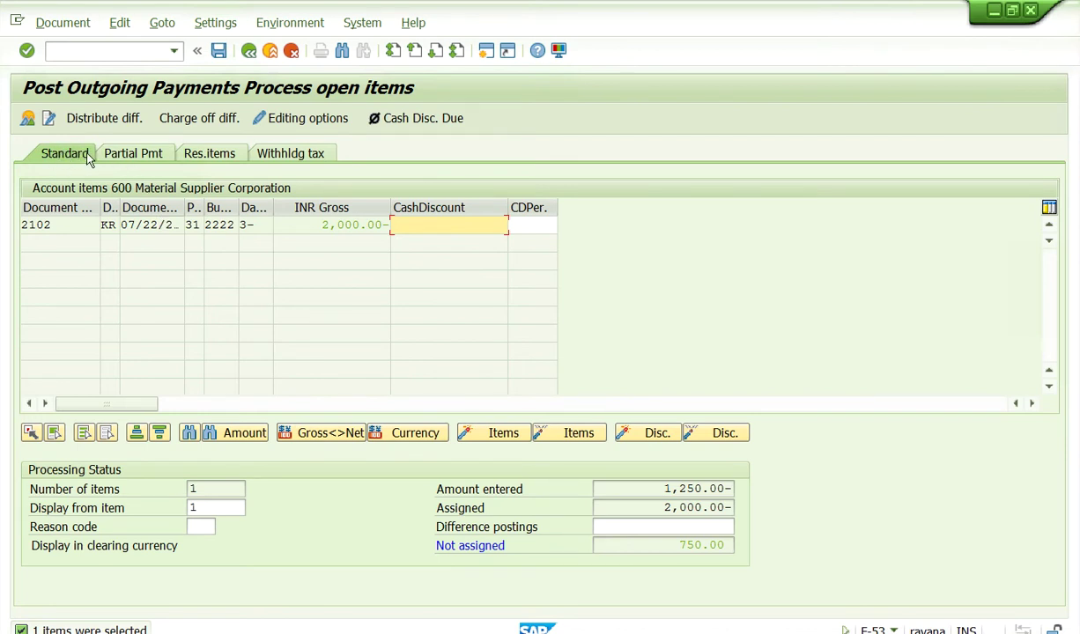
Step: Open the partial payment entry for the invoice item and check the entered, assigned and unassigned amounts
click(141, 155)
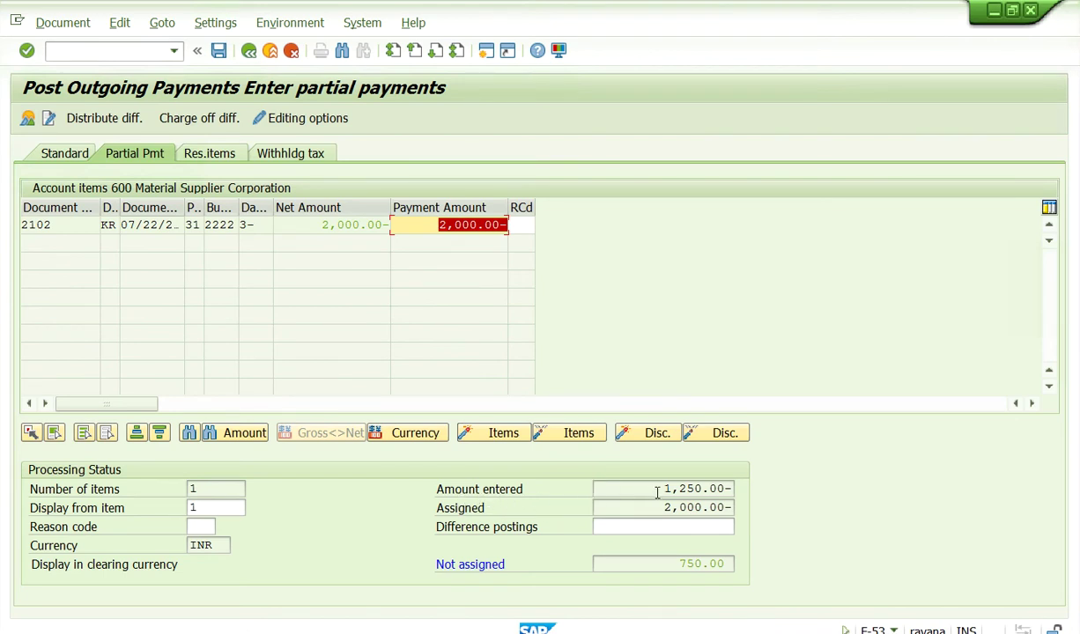
drag(659, 491, 729, 509)
click(710, 488)
click(710, 488)
click(730, 509)
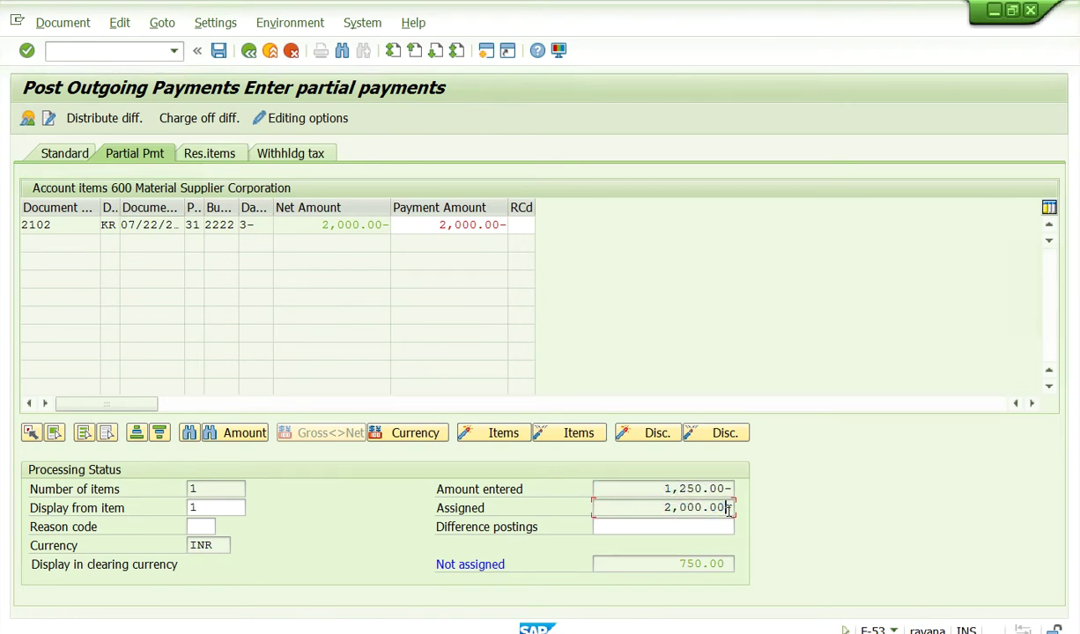
drag(677, 565, 729, 563)
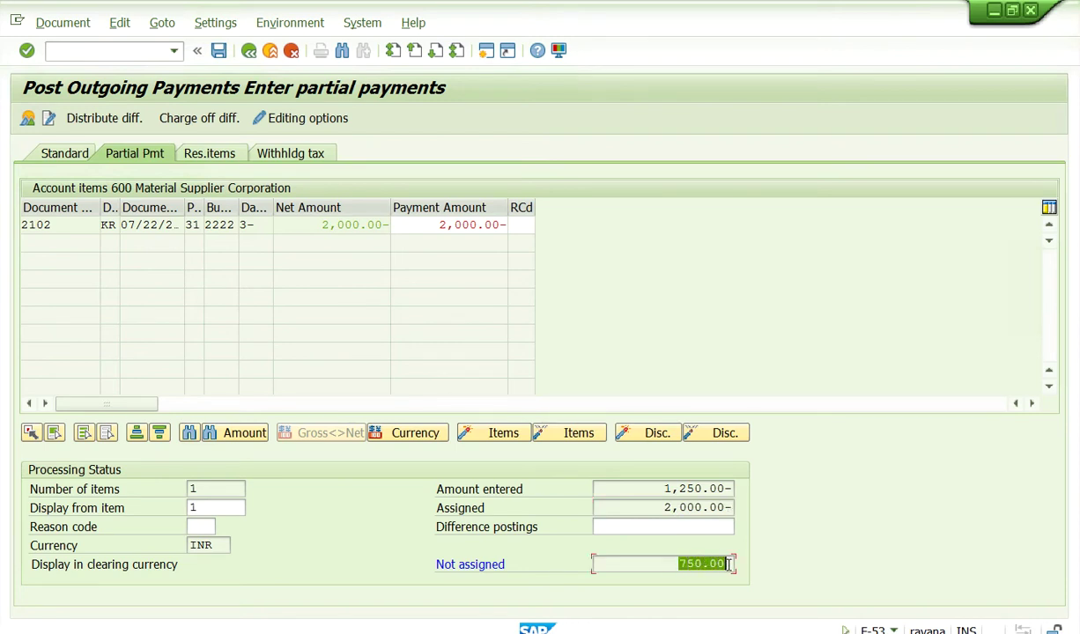
click(728, 565)
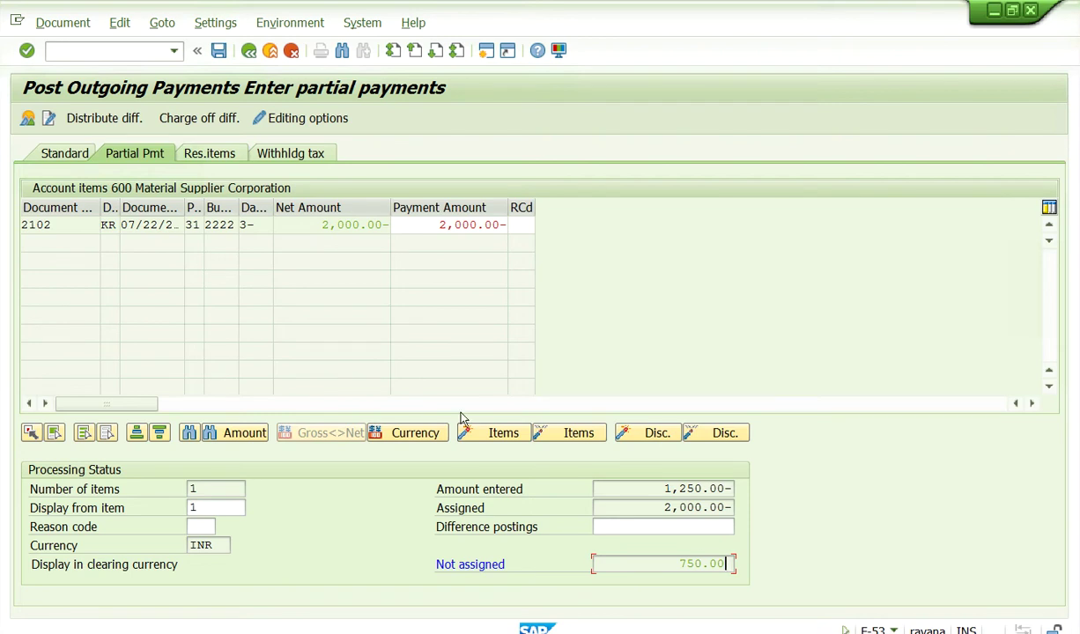
Step: Assign 1,250.00 as the partial payment amount of the invoice item and compare it with the net amount
drag(437, 223, 504, 225)
click(473, 226)
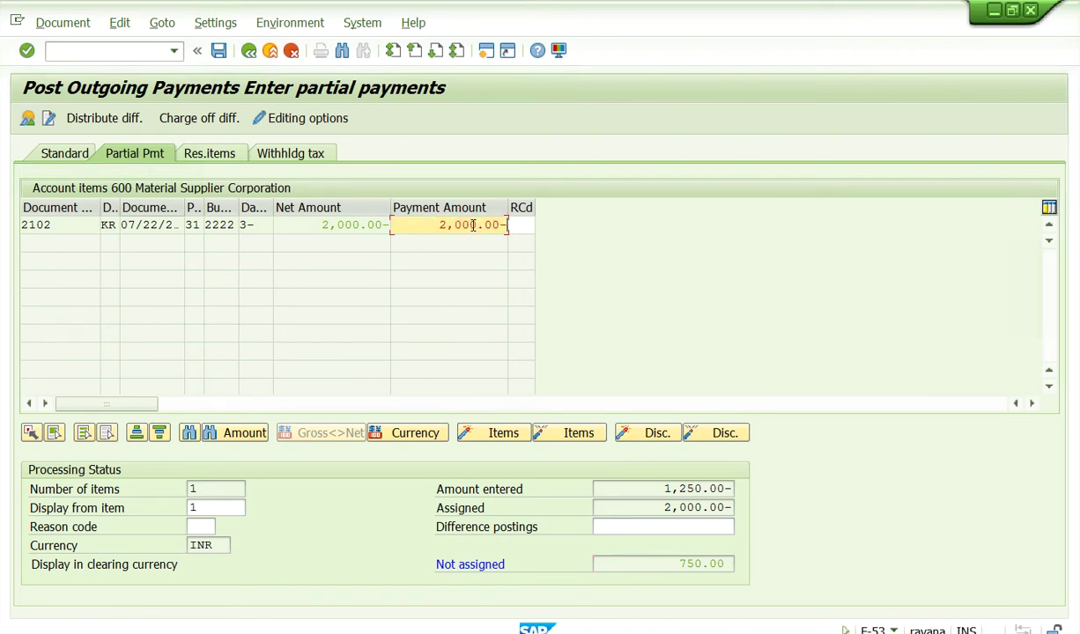
double_click(457, 225)
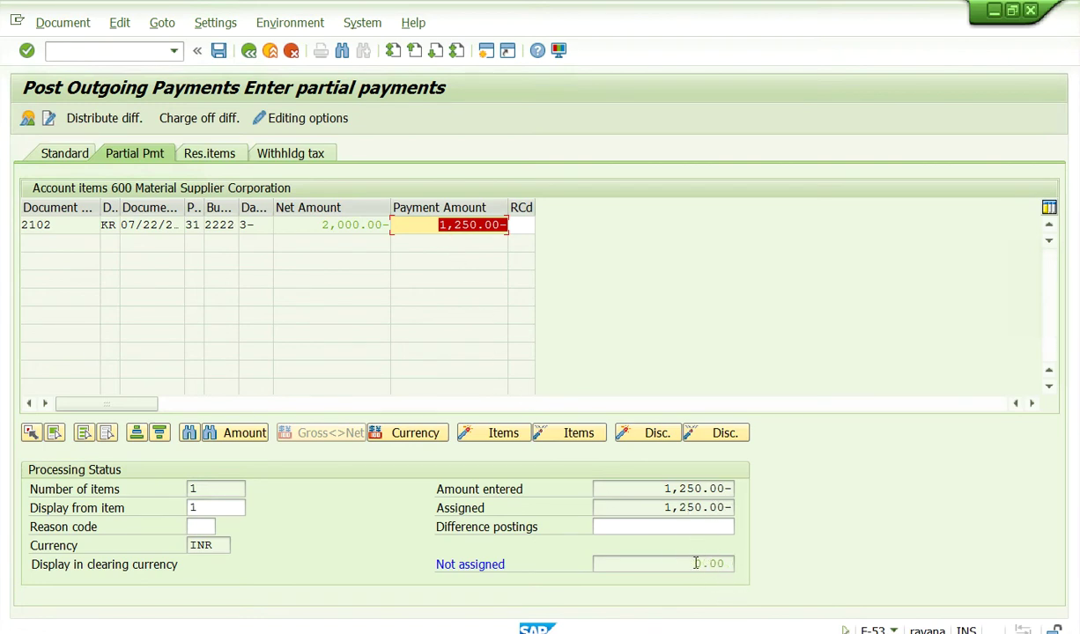
drag(315, 225, 502, 225)
click(503, 226)
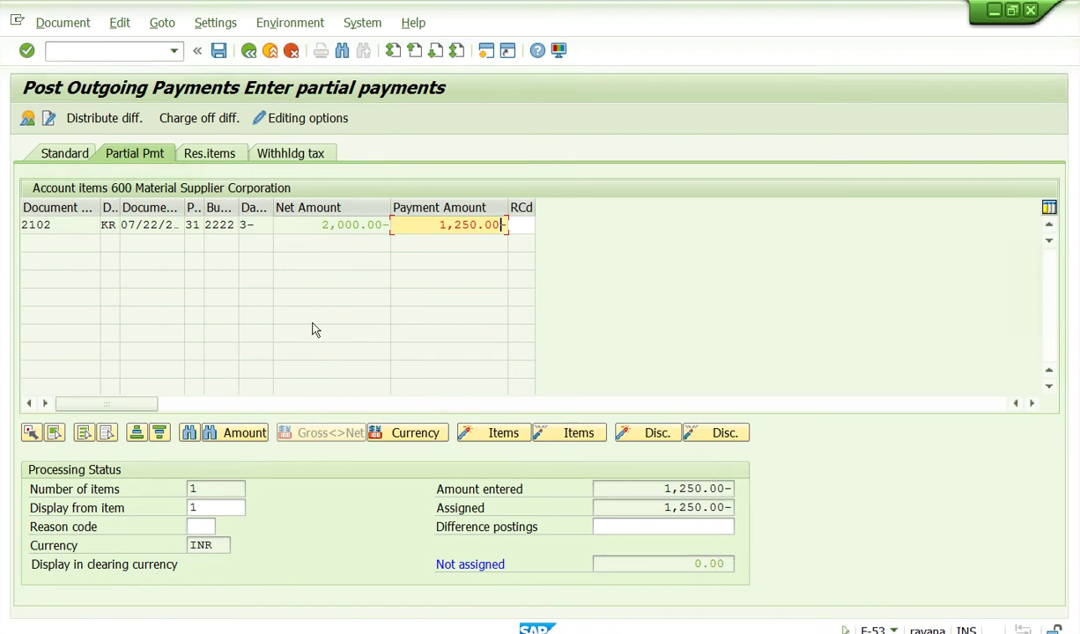
Step: Open the bank line item from the payment's document overview and post the outgoing payment
click(220, 53)
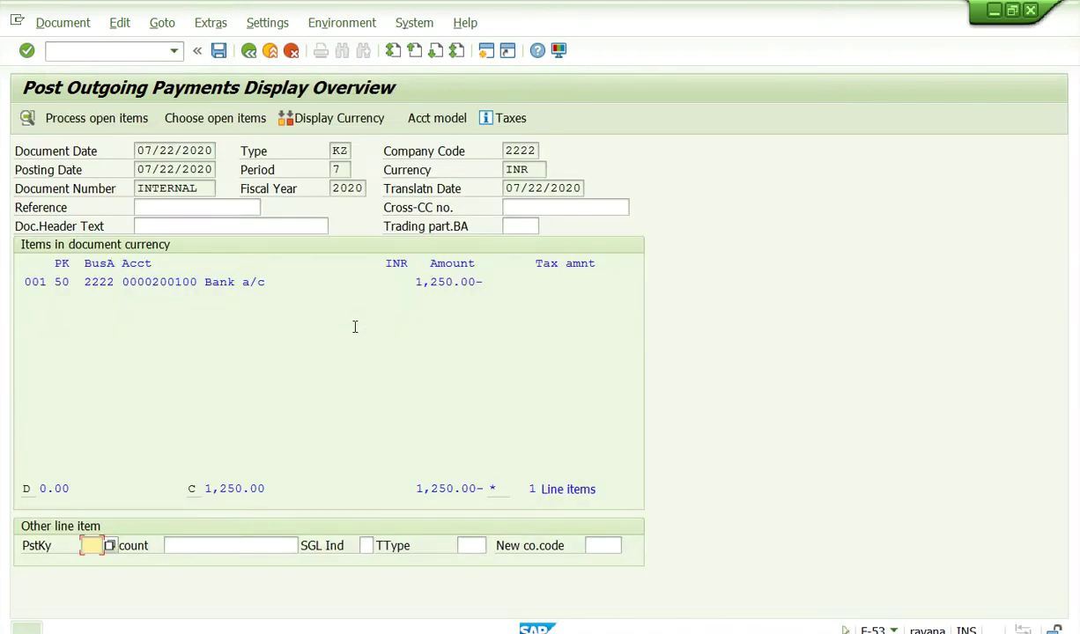
click(219, 52)
double_click(165, 282)
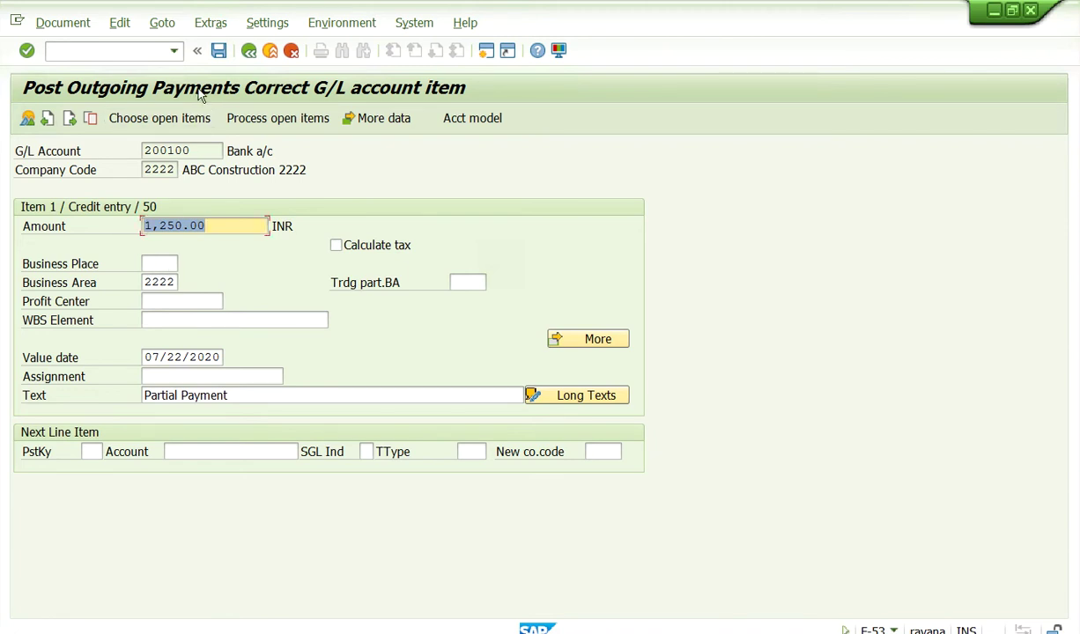
click(218, 51)
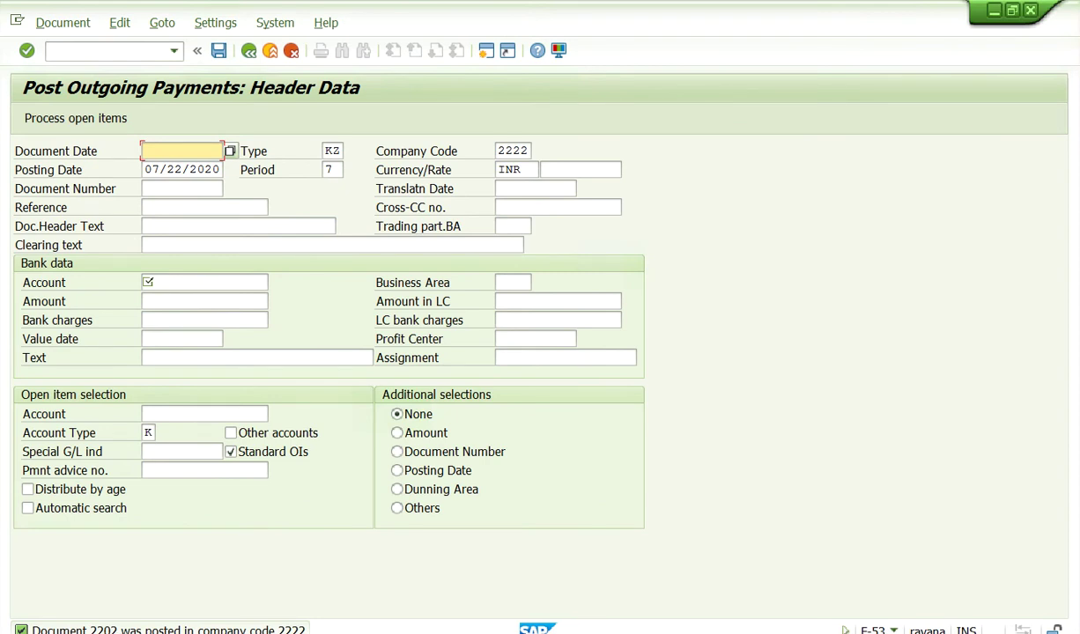
Step: Display the posted payment document and examine the amounts of its bank and vendor line items
click(69, 22)
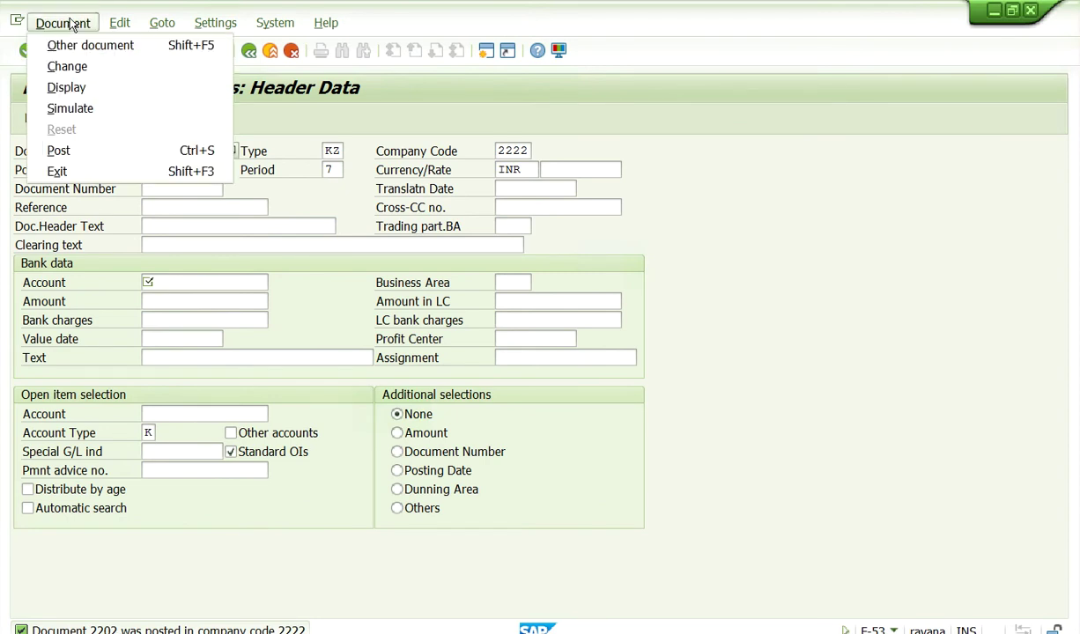
click(70, 109)
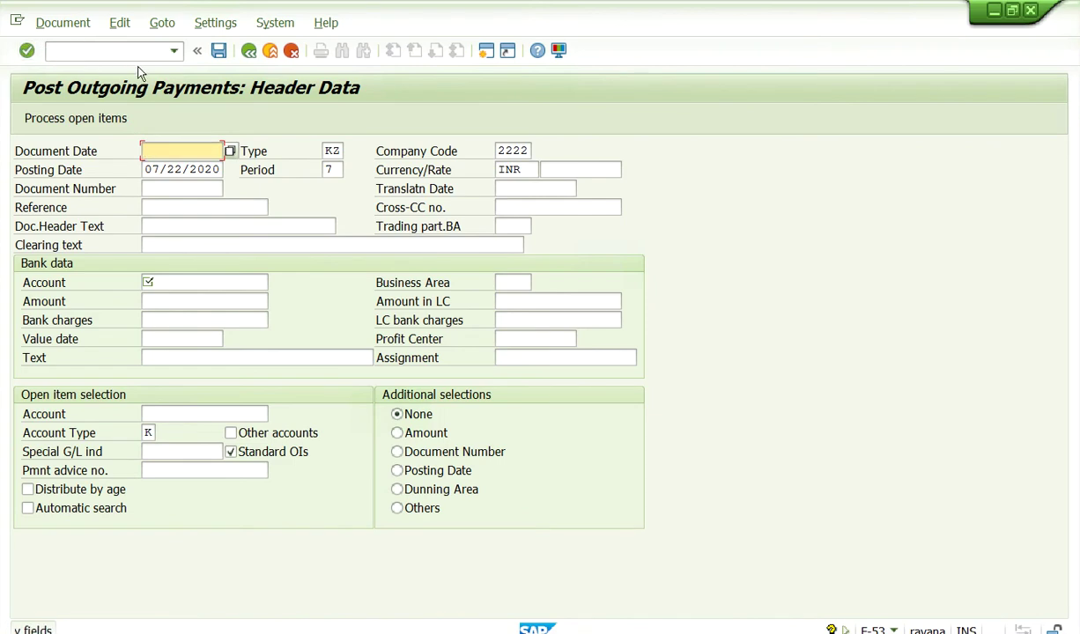
click(63, 23)
click(17, 33)
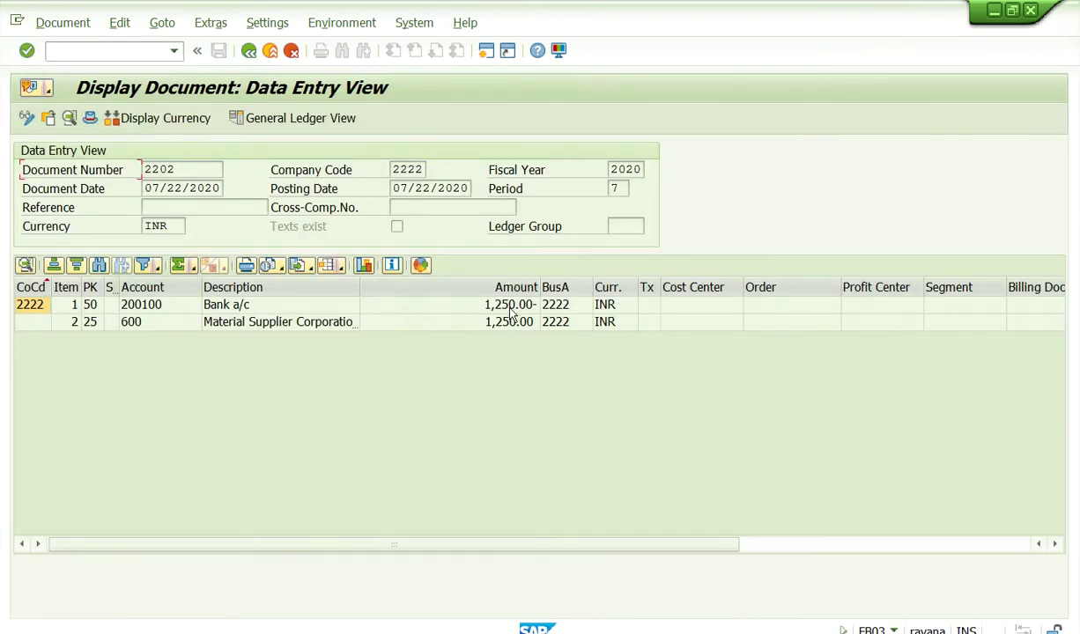
click(508, 305)
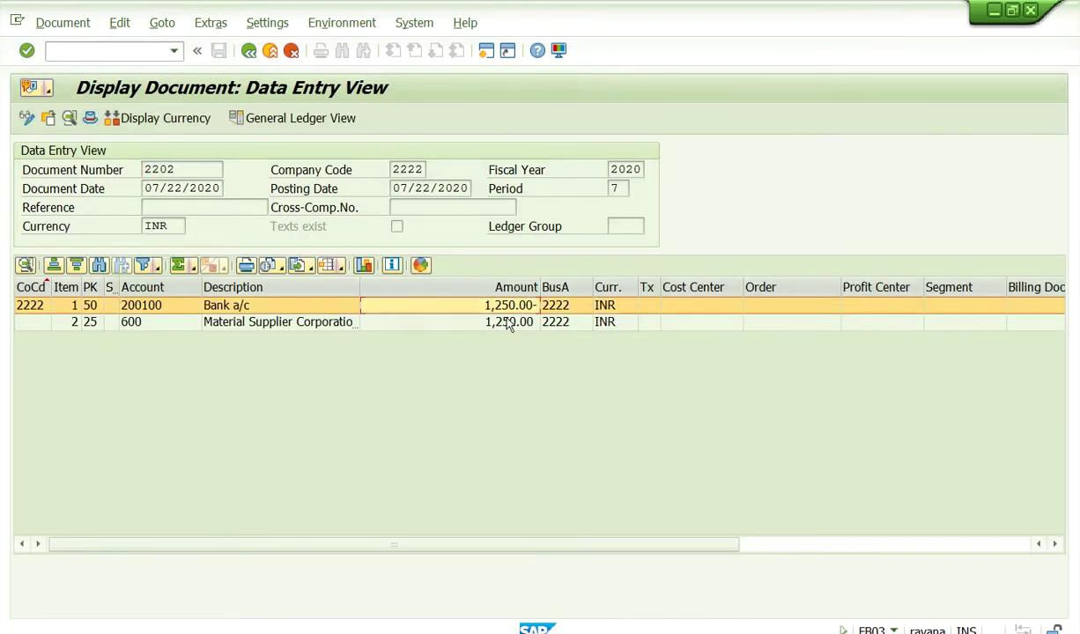
click(506, 320)
click(506, 306)
click(504, 320)
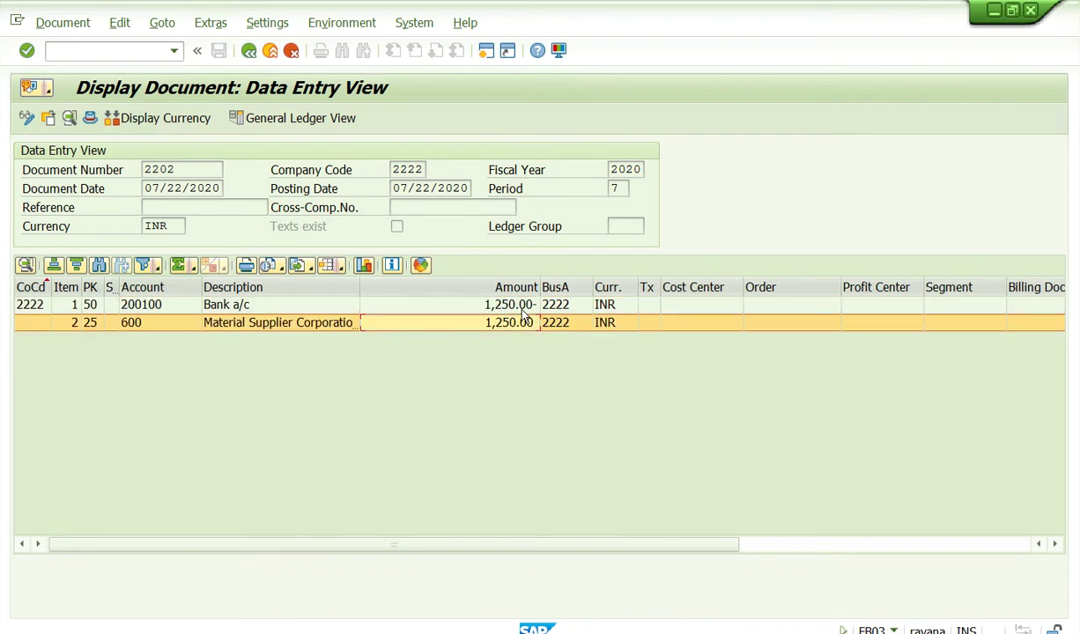
Step: Leave the document display with /n and return to the SAP Easy Access menu
click(174, 50)
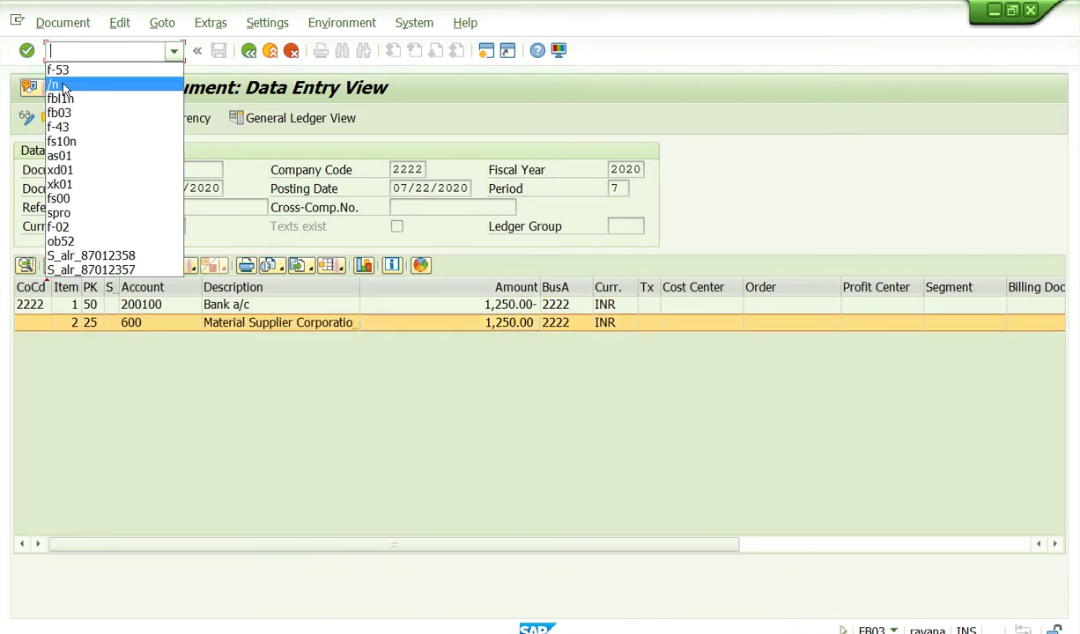
click(53, 85)
key(Return)
click(174, 53)
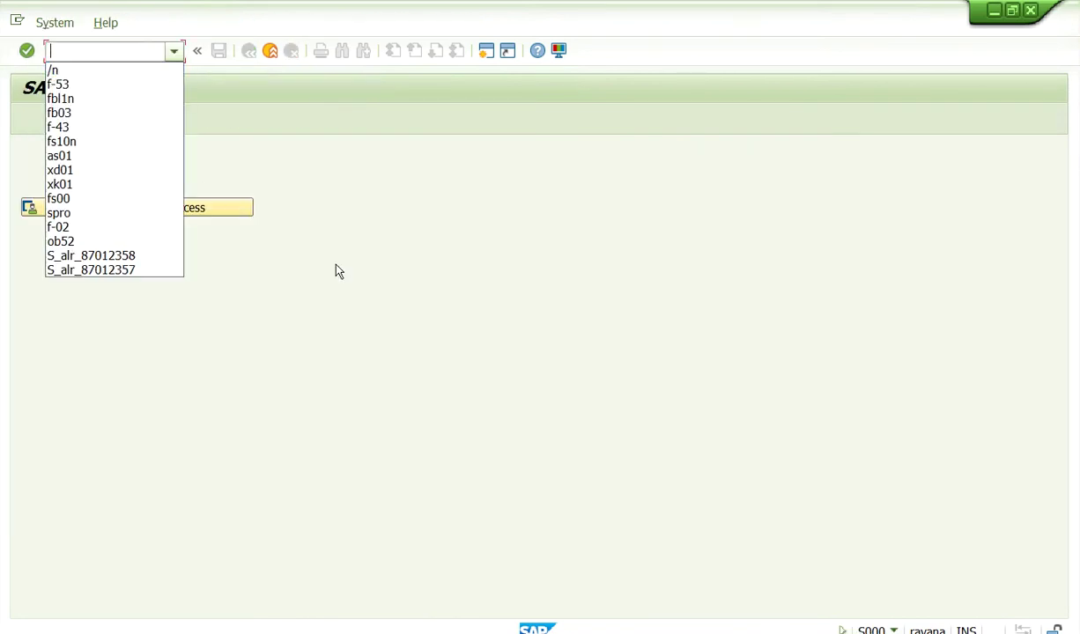
click(337, 270)
click(214, 215)
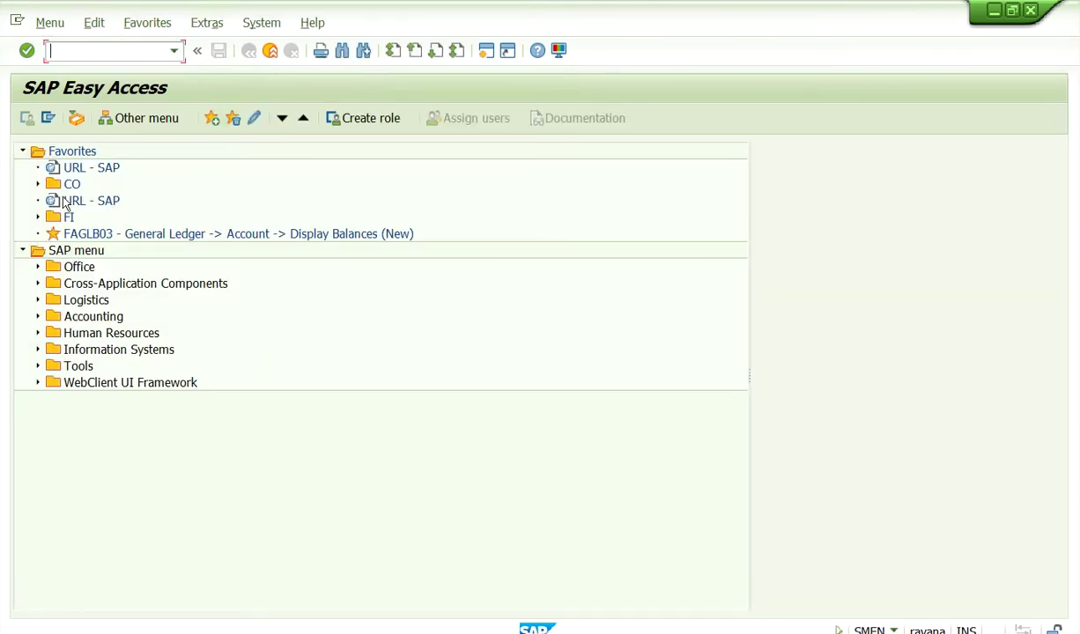
Step: Delete the first URL - SAP entry from the favorites and move the remaining one into the FI folder
right_click(87, 167)
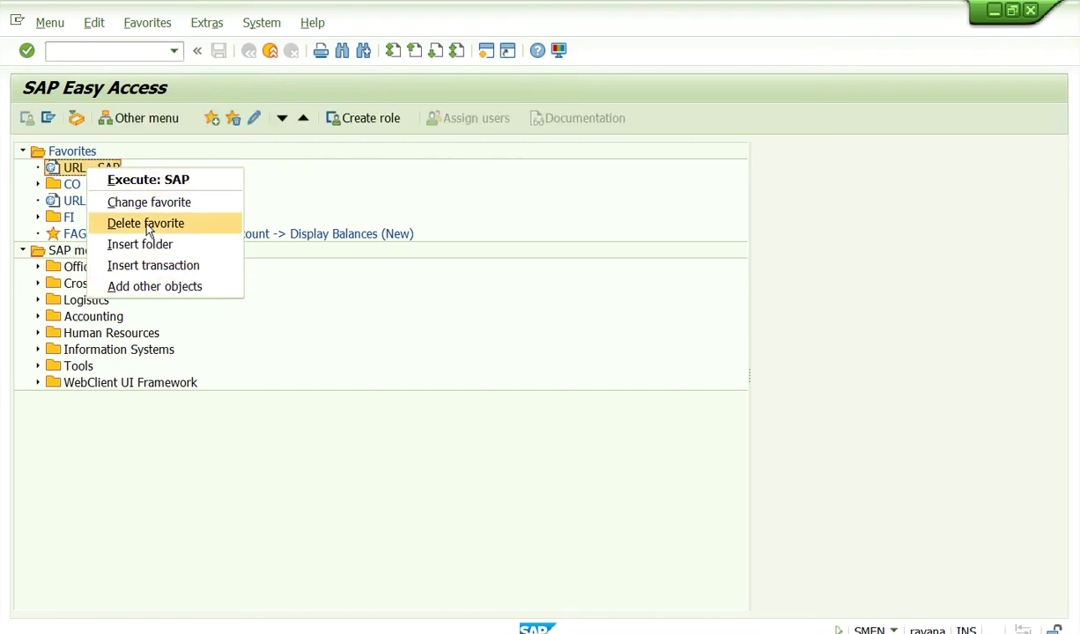
click(146, 224)
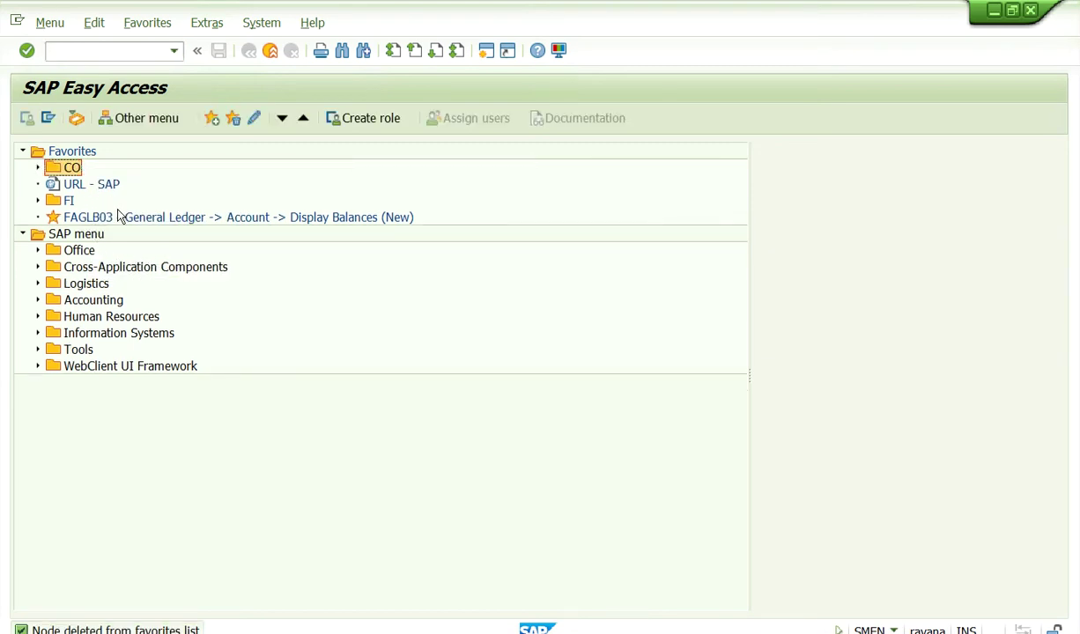
click(86, 183)
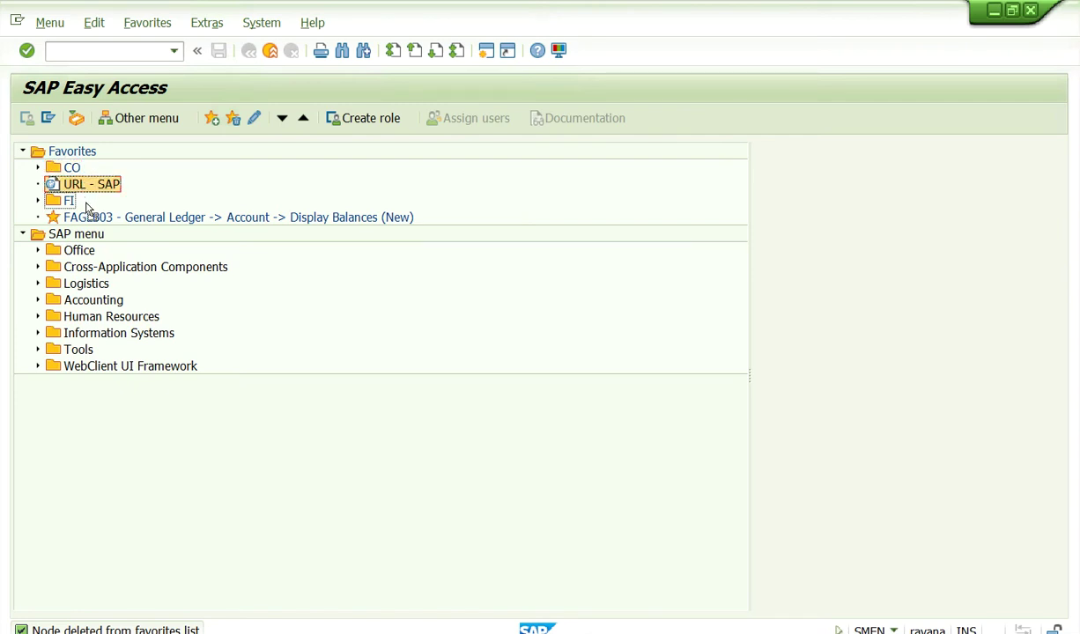
drag(86, 207, 86, 208)
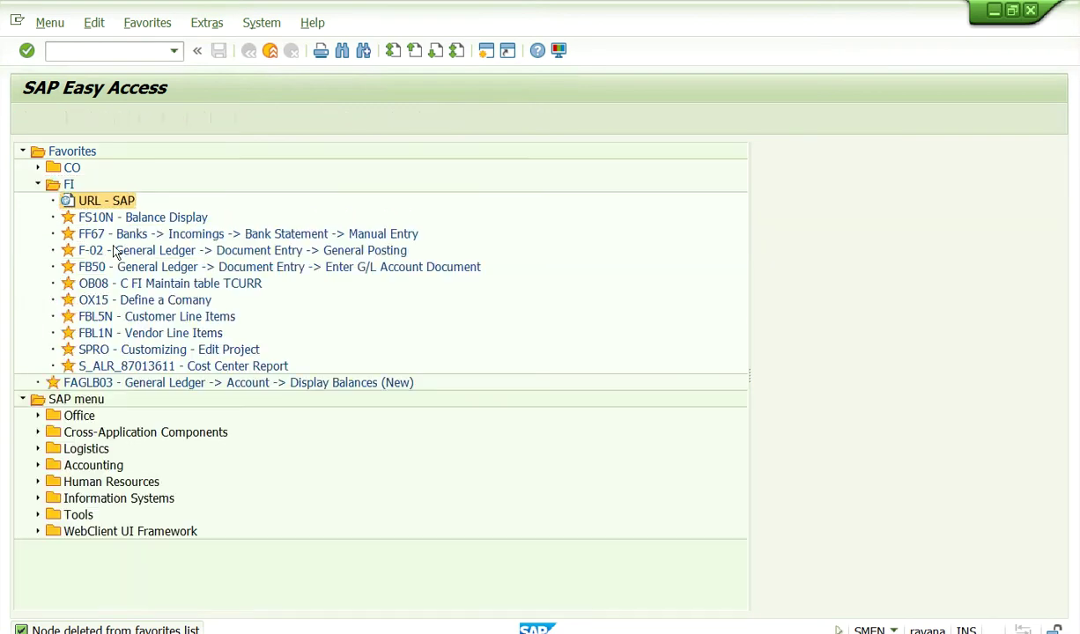
Step: Move the FAGLB03 balance display favorite into the FI folder and leave the folder expanded
click(38, 184)
drag(101, 206, 76, 188)
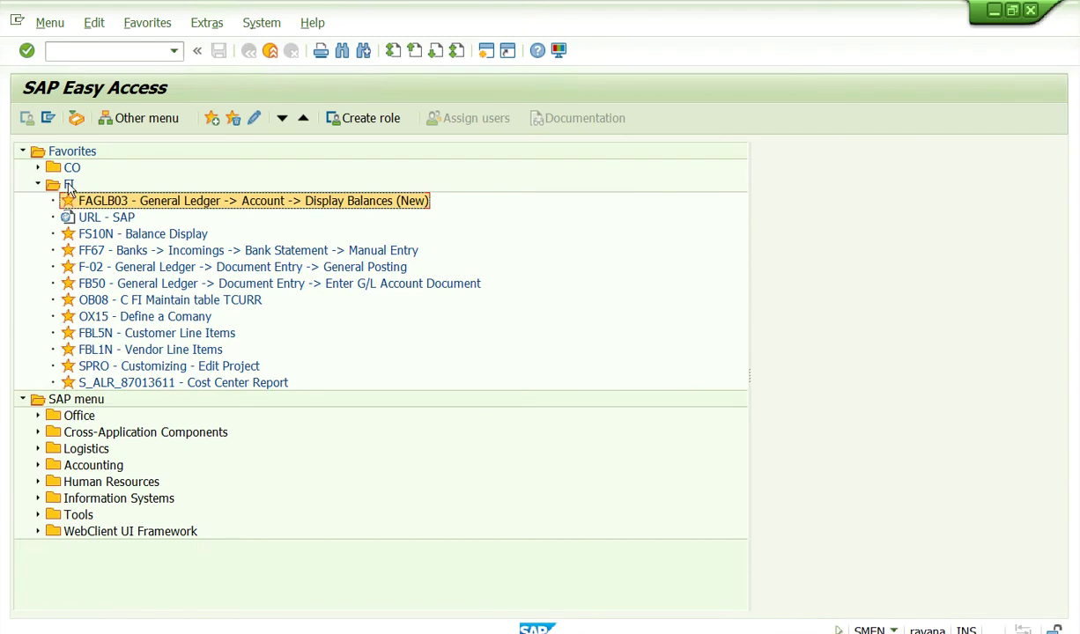
click(38, 184)
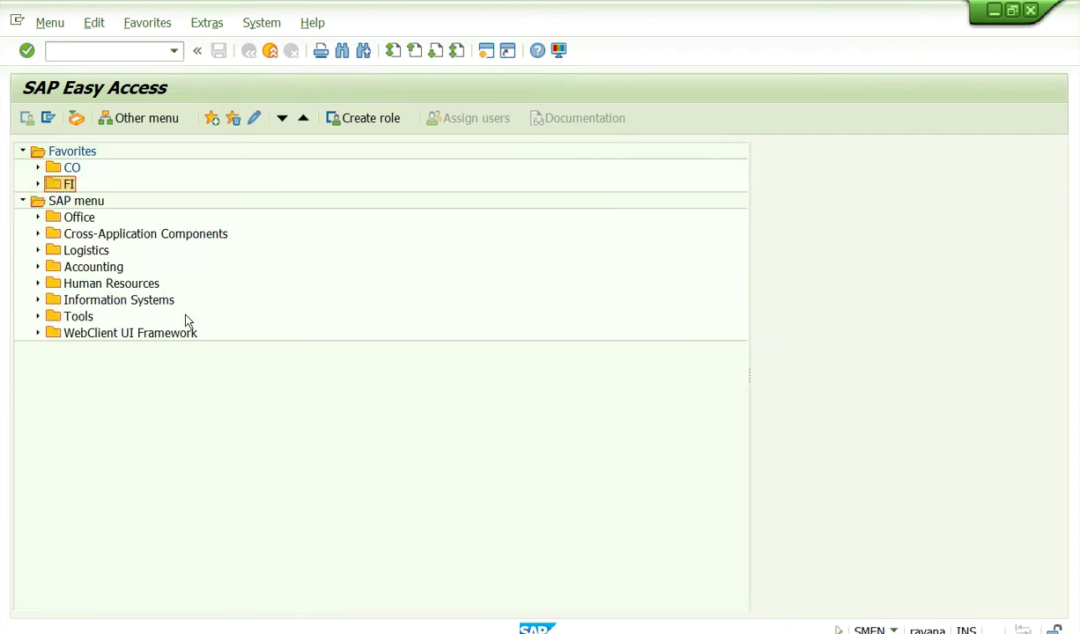
click(38, 184)
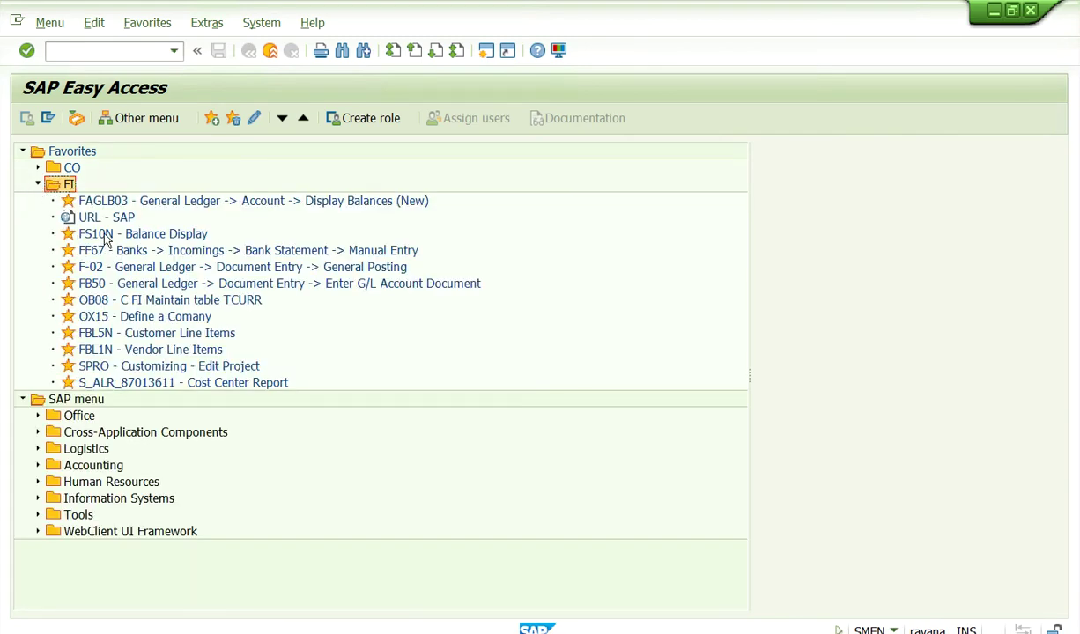
Step: Display the open line items of vendor Material Supplier Corporation in company code 2222 with FBL1N and compare the invoice and payment amounts
double_click(132, 349)
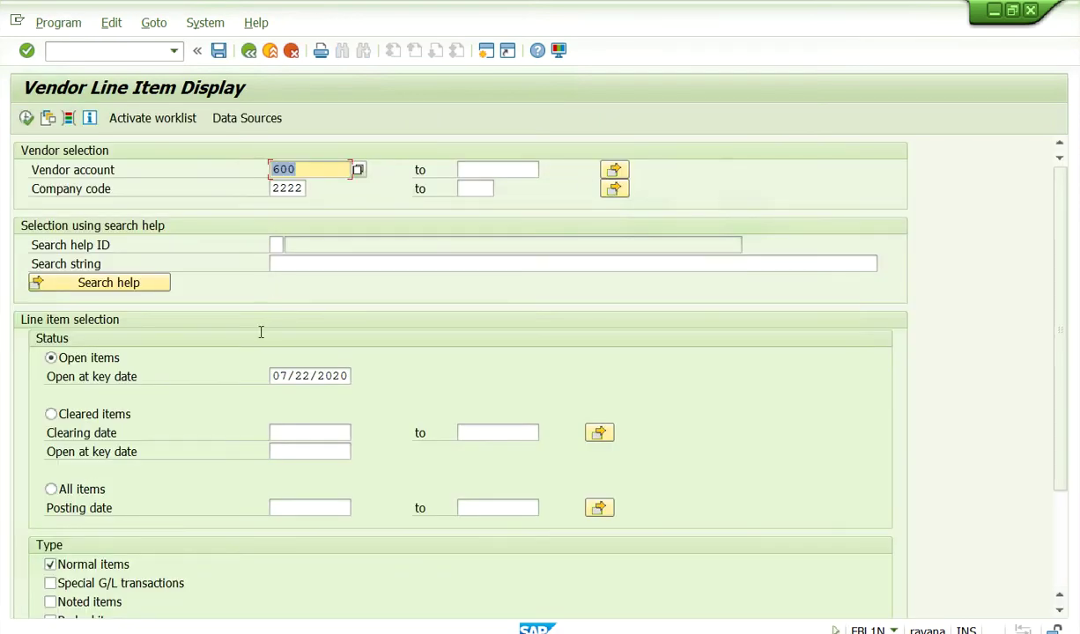
click(27, 118)
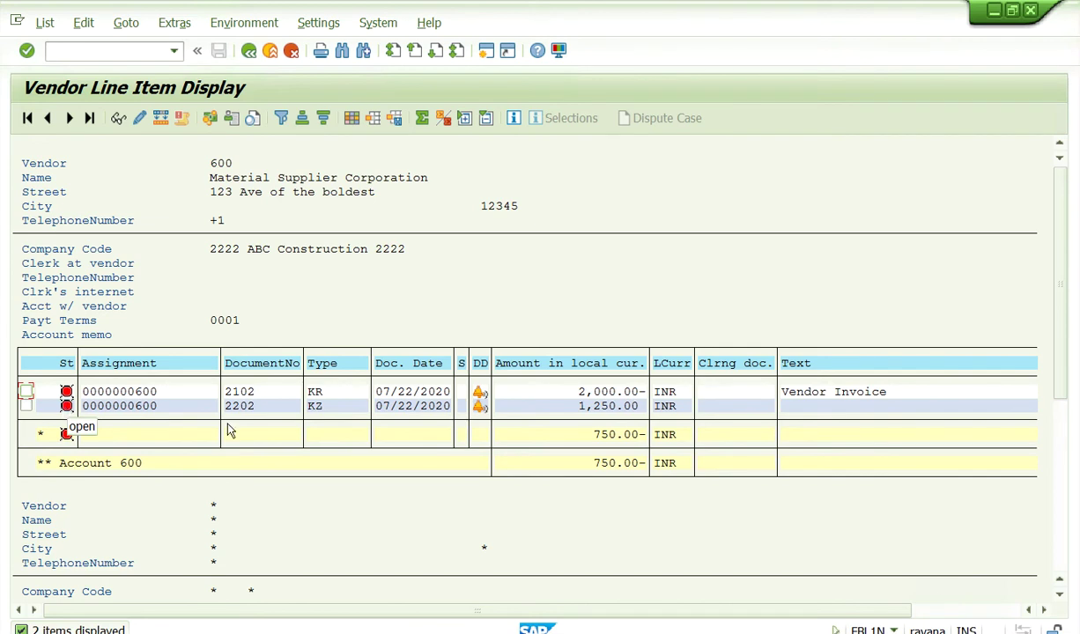
click(621, 406)
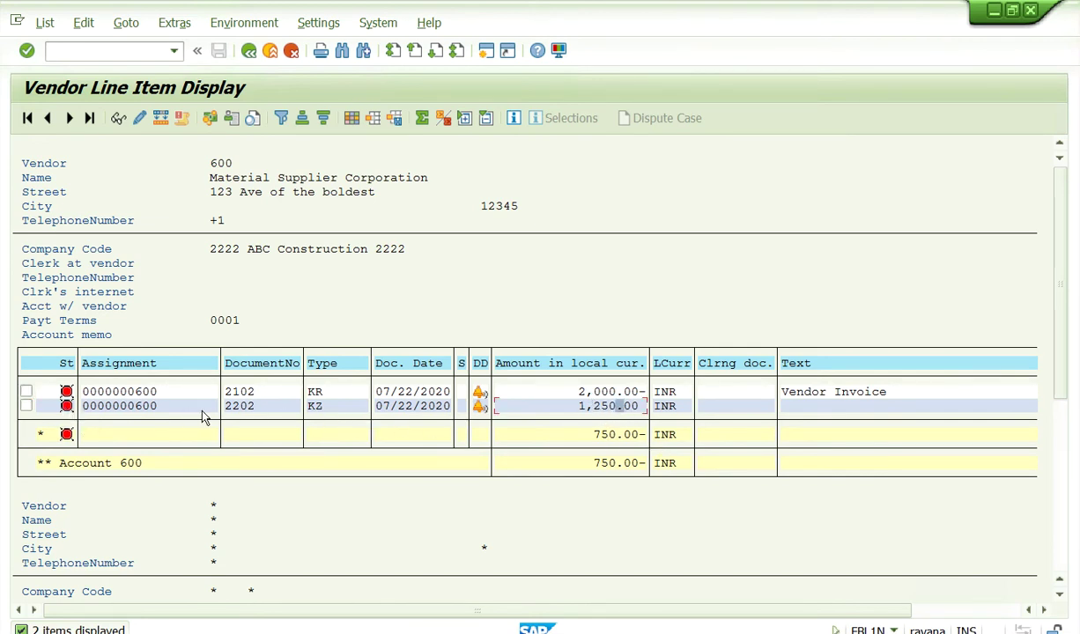
click(587, 407)
click(604, 393)
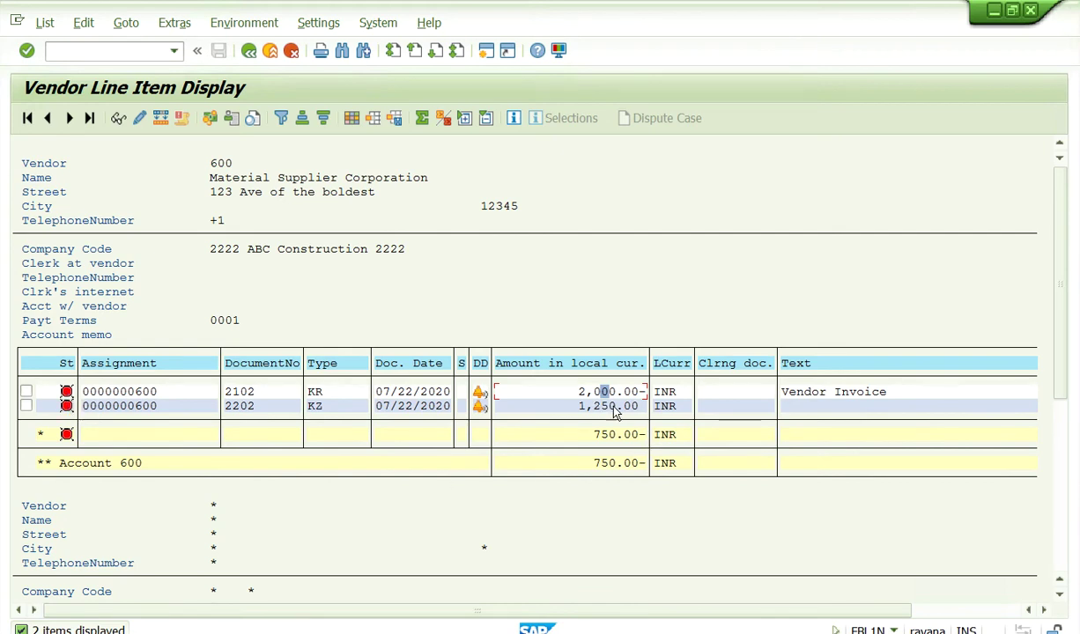
click(172, 50)
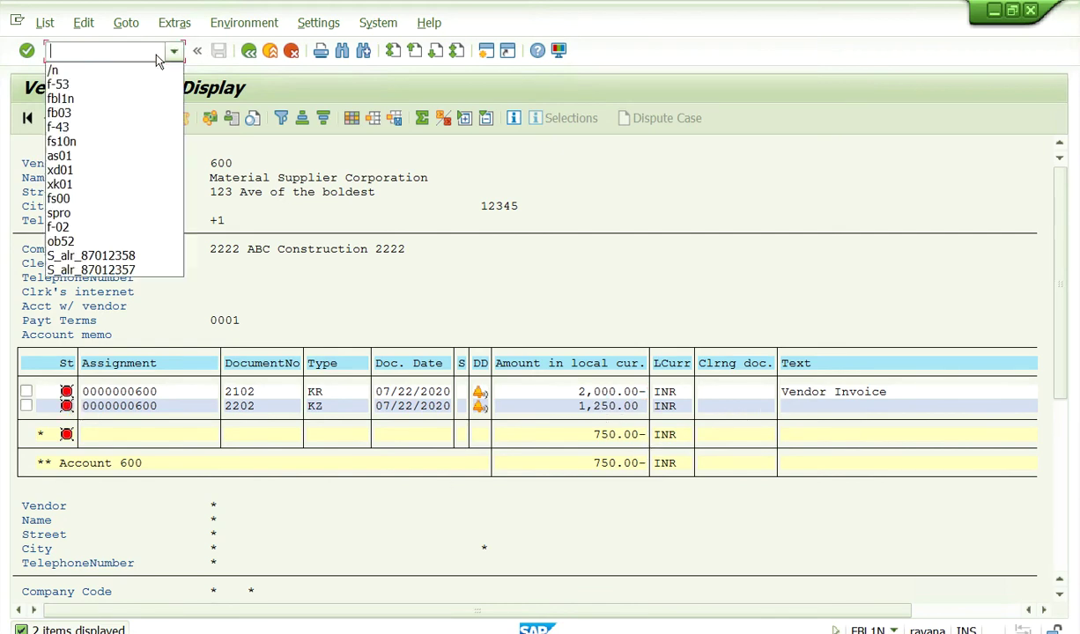
click(53, 70)
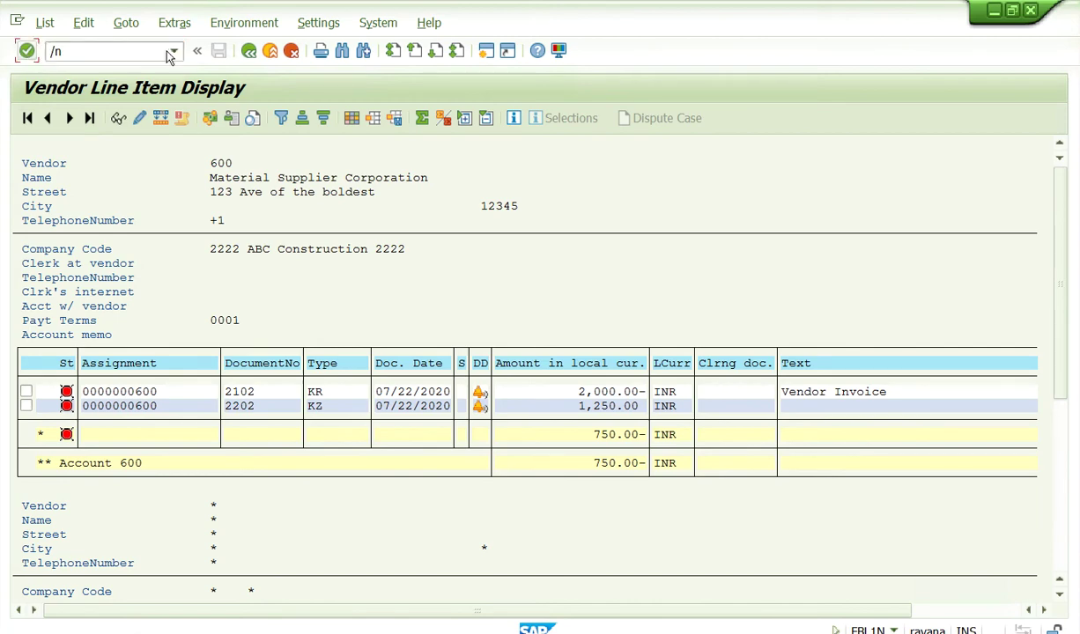
key(Return)
Step: Start F-53 and enter document date 07/22/2020, the bank account, the vendor account and business area 2222
click(174, 52)
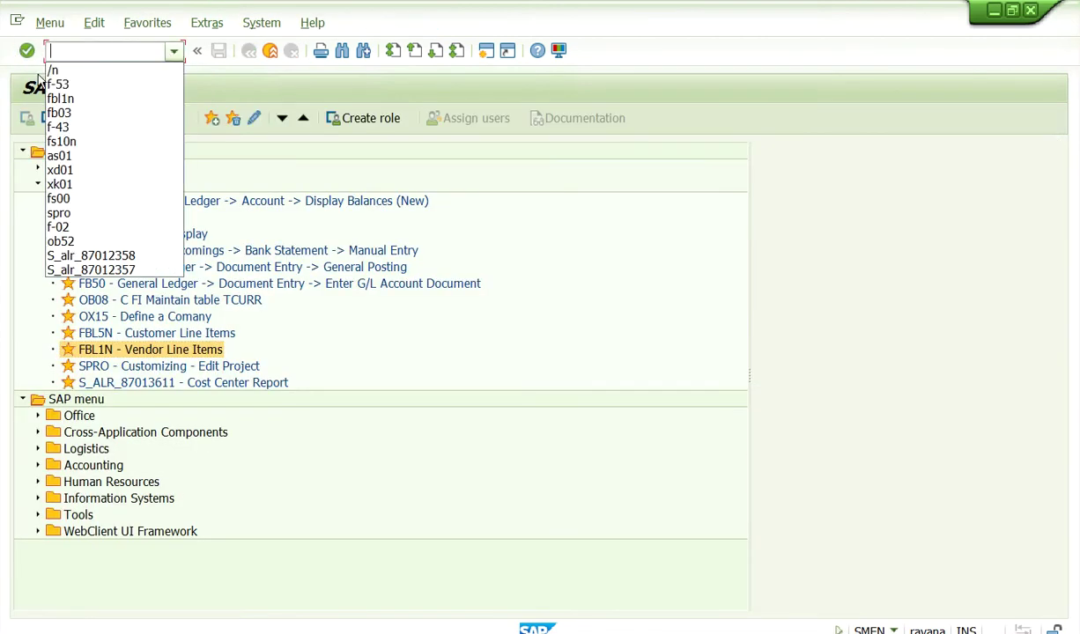
click(88, 47)
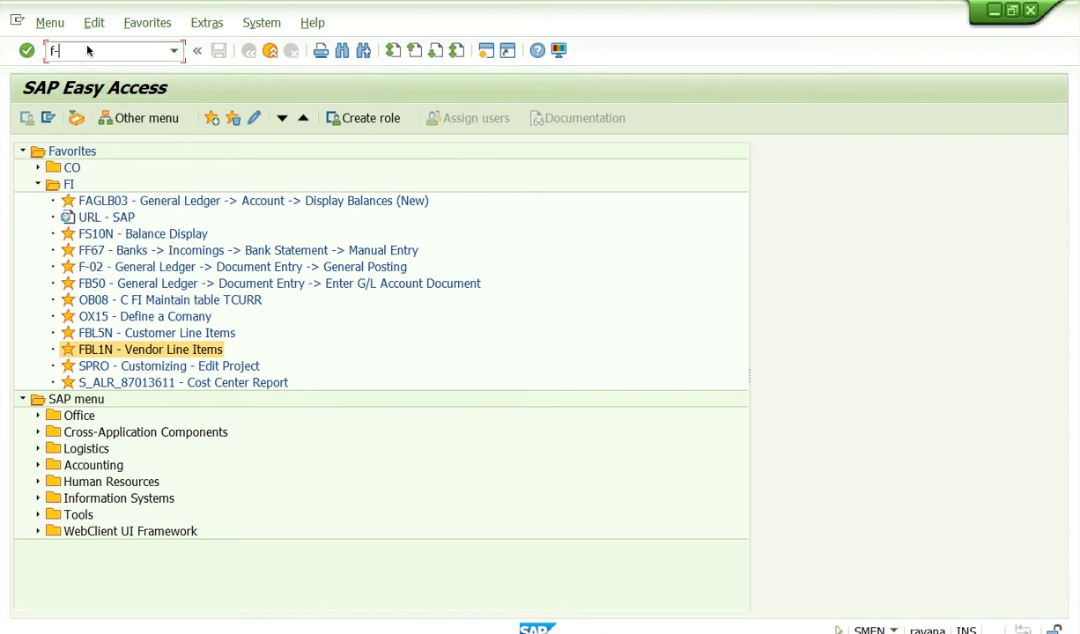
text(f-53)
key(Return)
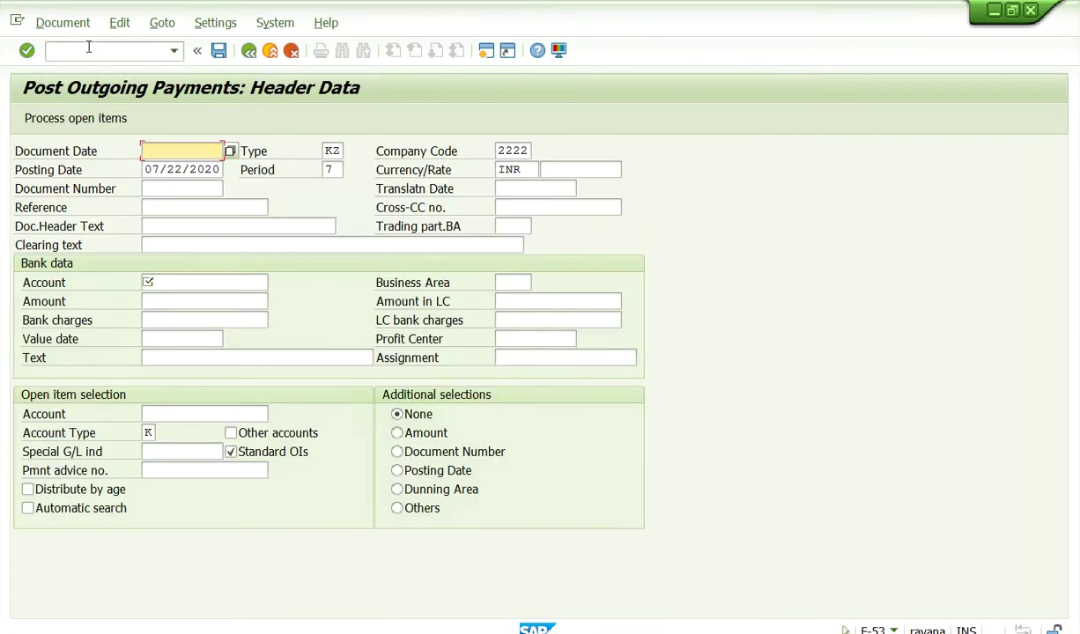
click(172, 151)
click(167, 166)
click(172, 281)
click(171, 299)
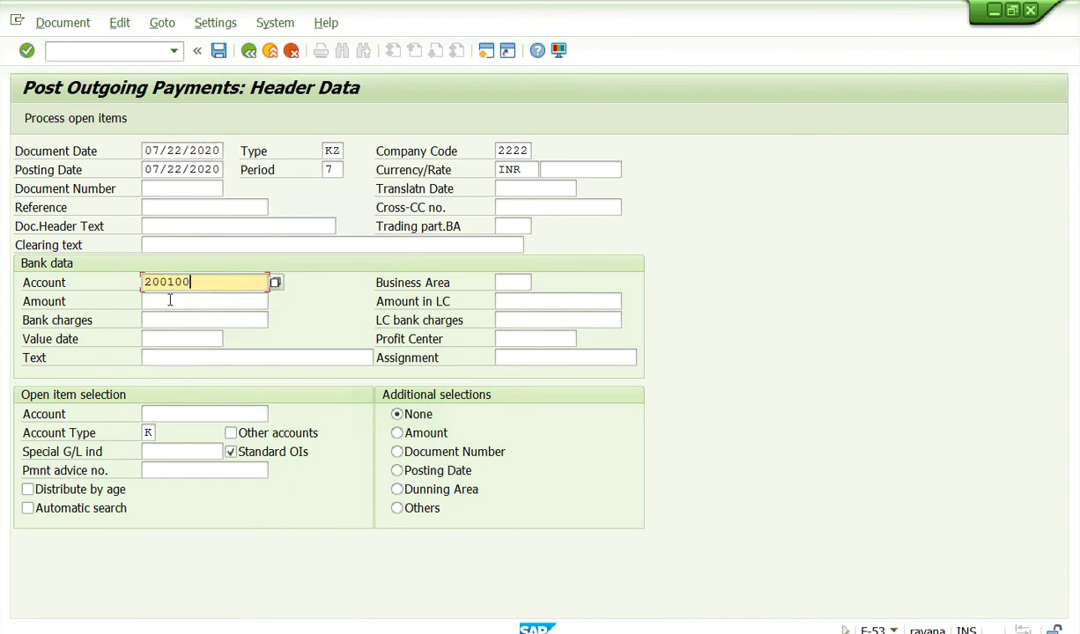
click(168, 413)
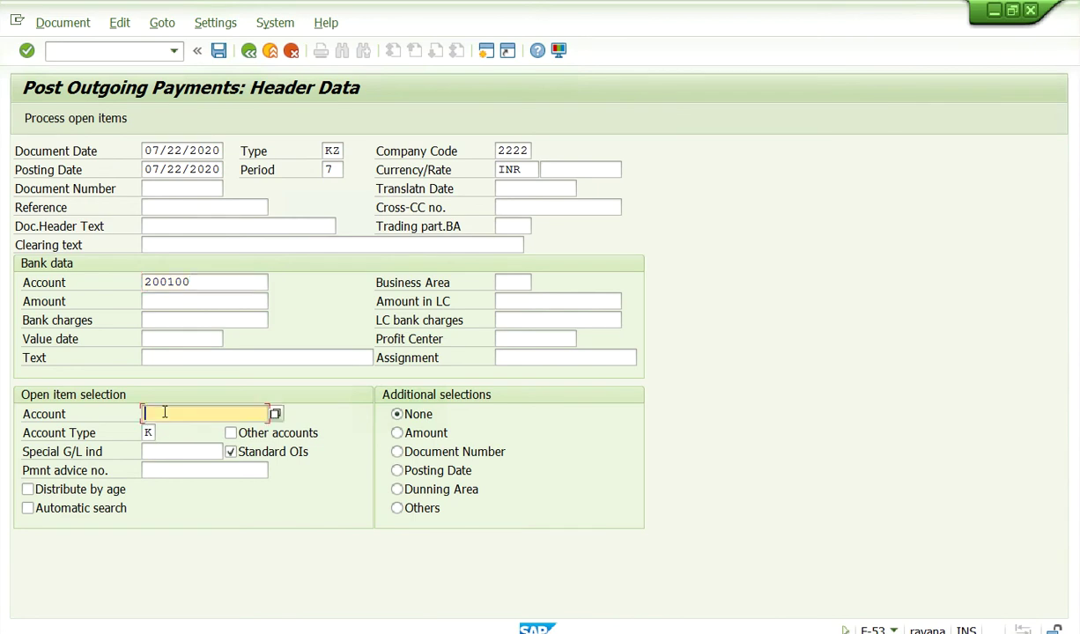
click(172, 431)
click(511, 282)
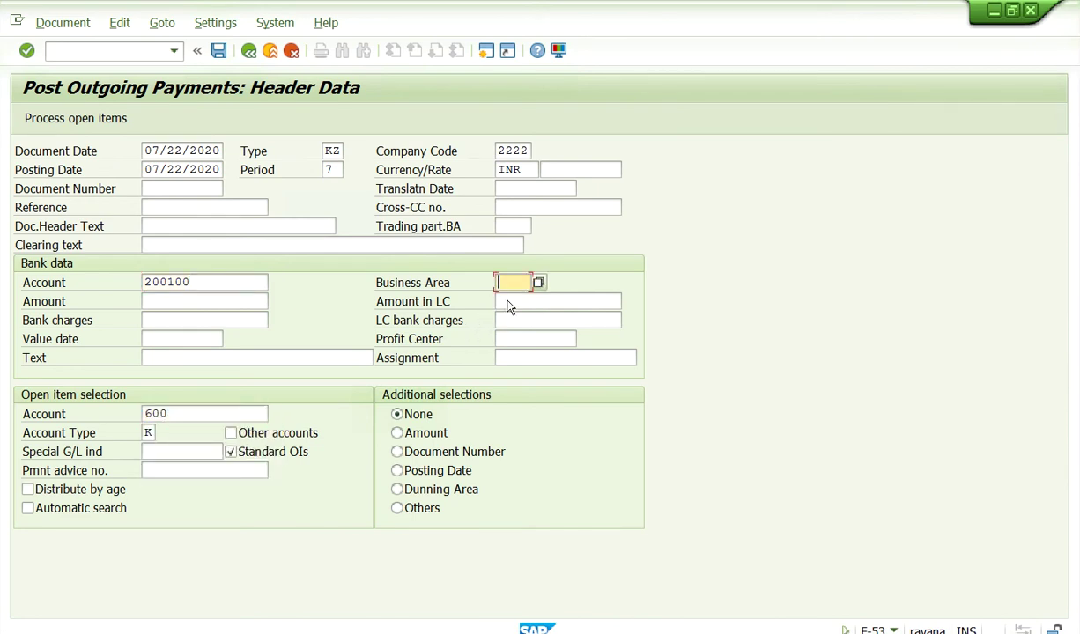
click(512, 300)
Step: Set the payment text to Partial Payment and the value date to 07/22/2020, and process the open items without an amount
click(175, 358)
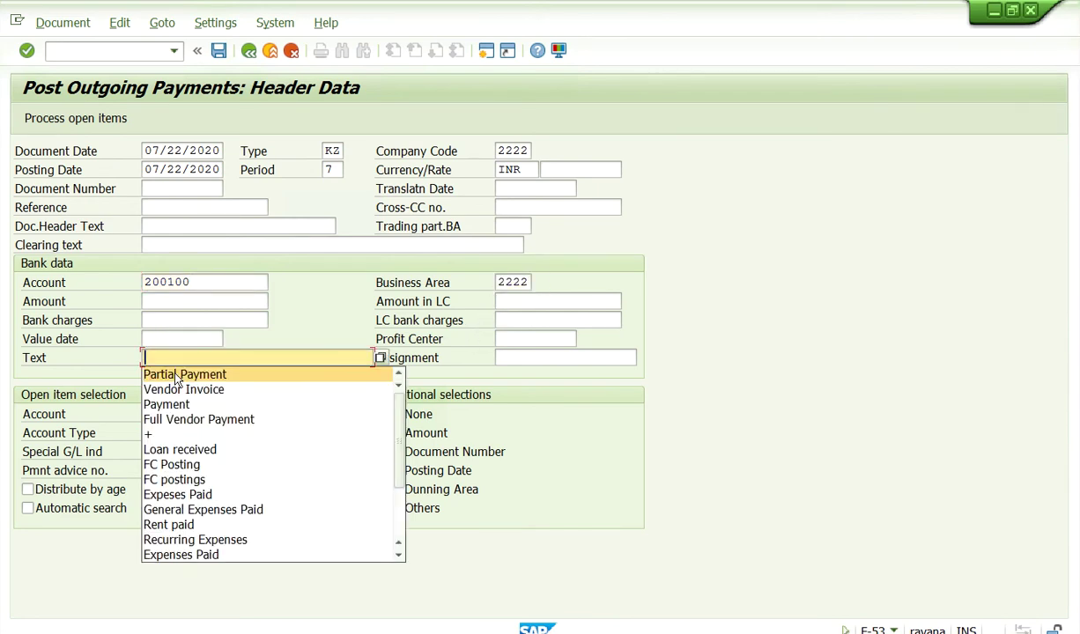
click(174, 374)
click(167, 344)
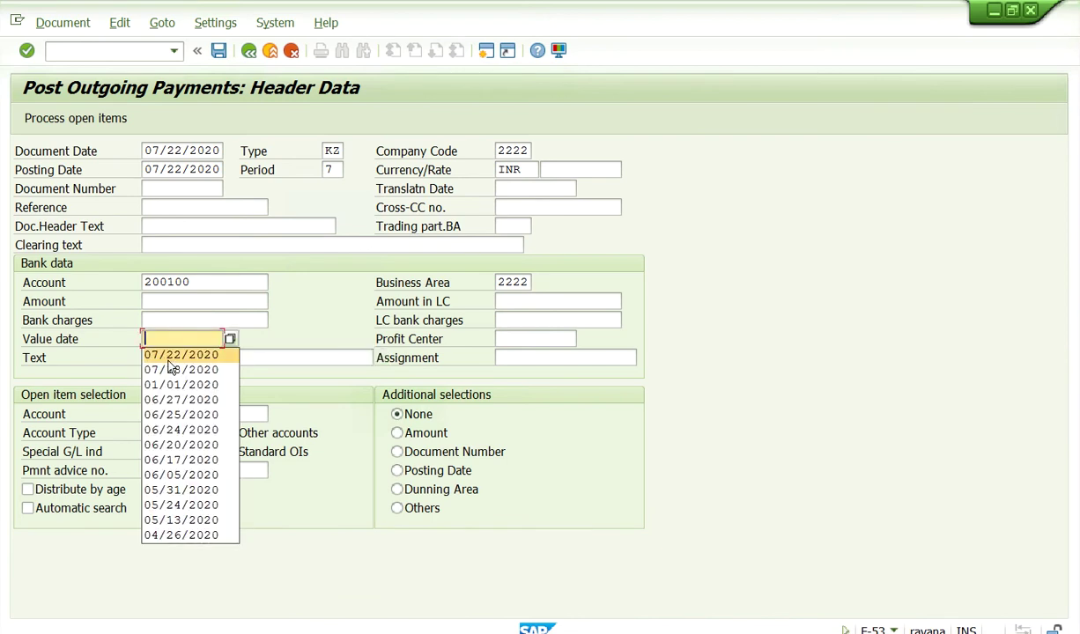
click(163, 355)
click(162, 304)
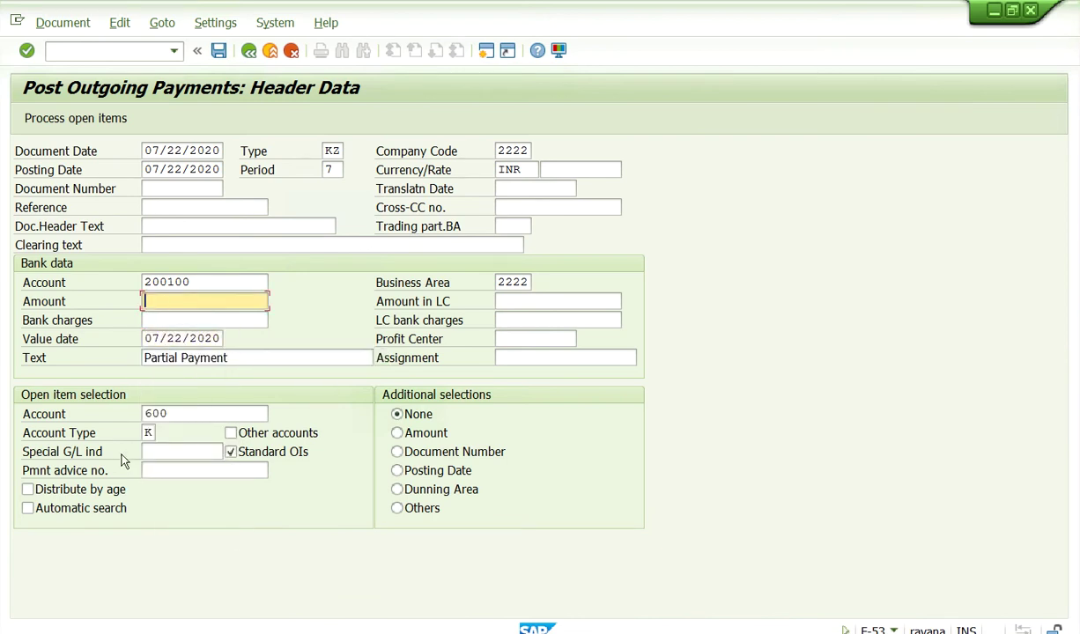
click(68, 126)
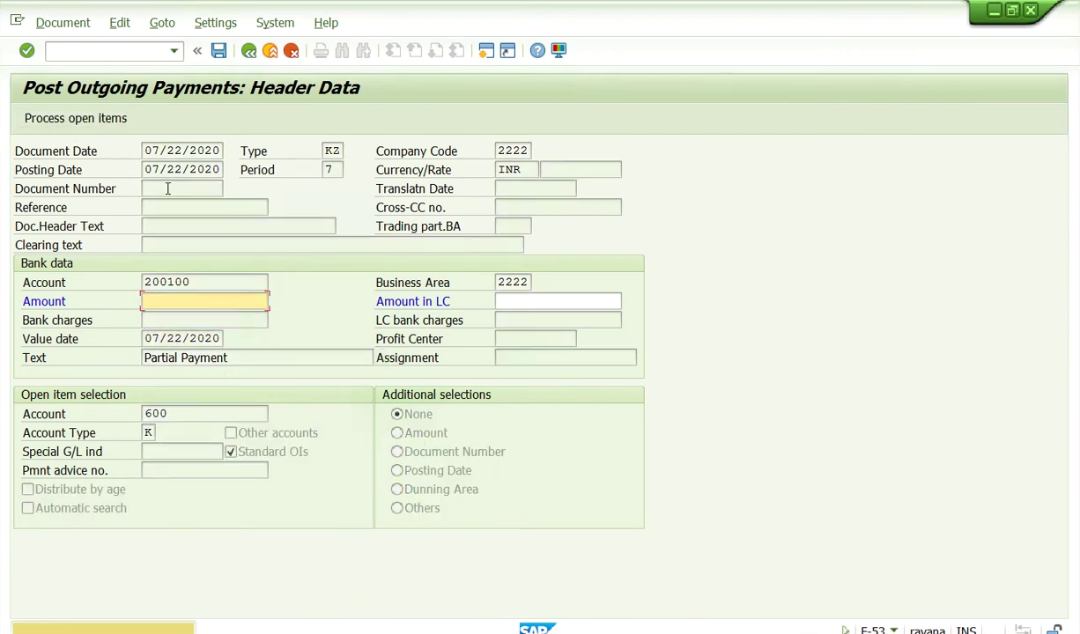
key(Return)
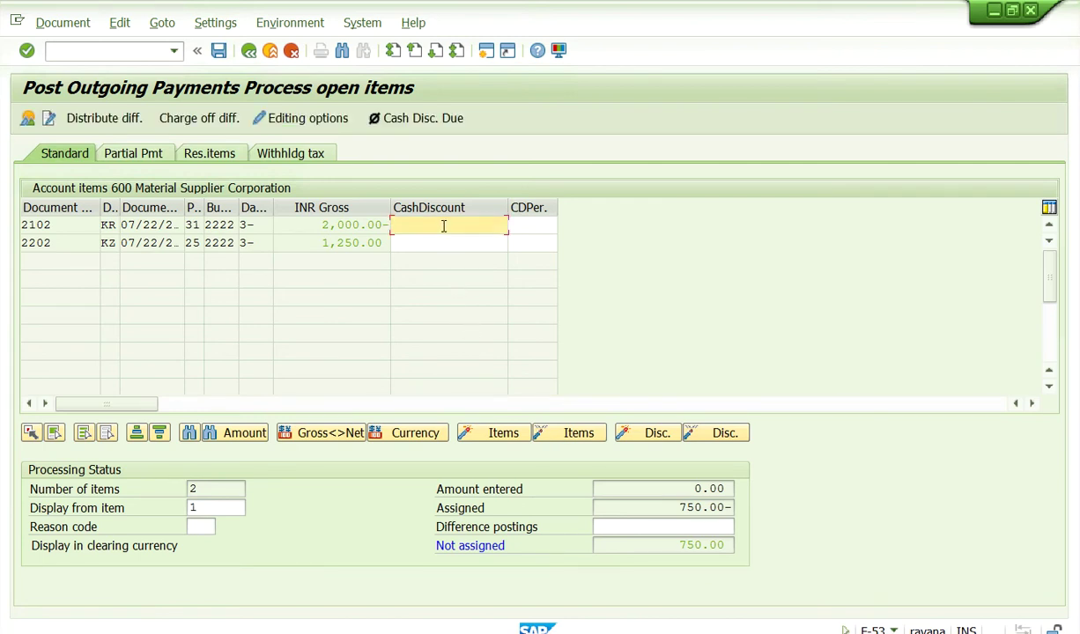
Step: Try to set the partial payment amount of the KZ item to 2,000.00, and abandon the payment with /n
click(131, 153)
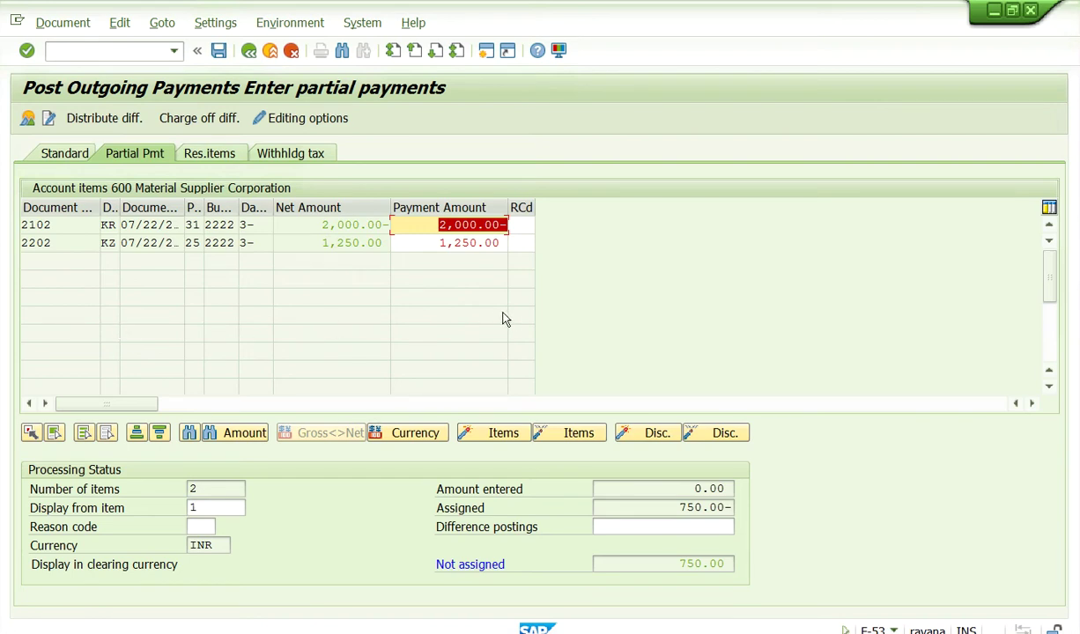
click(453, 242)
text(2000)
key(Return)
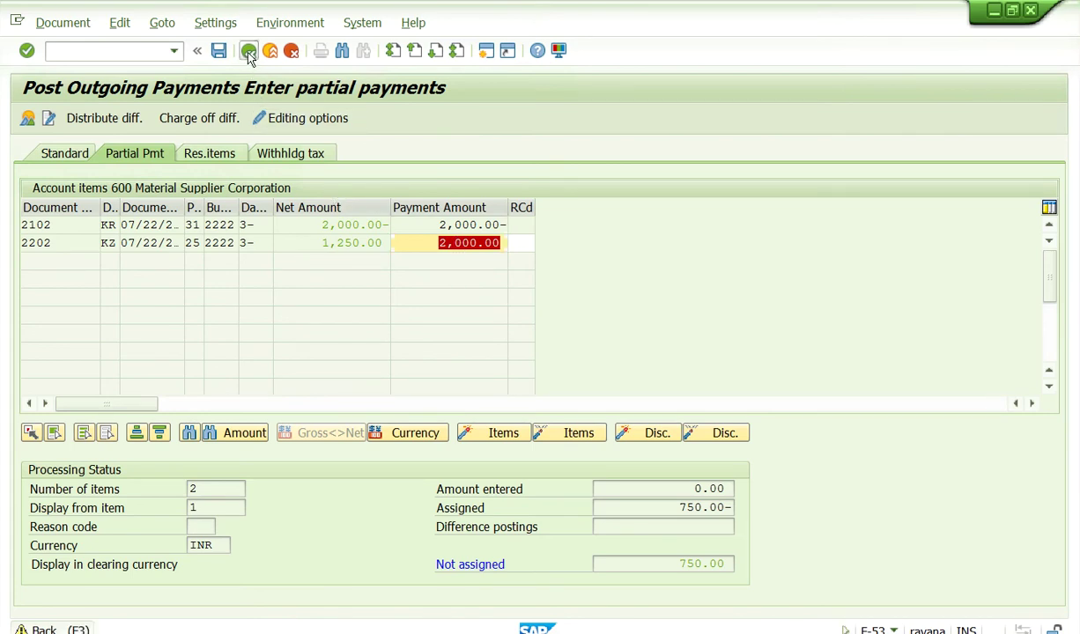
click(172, 50)
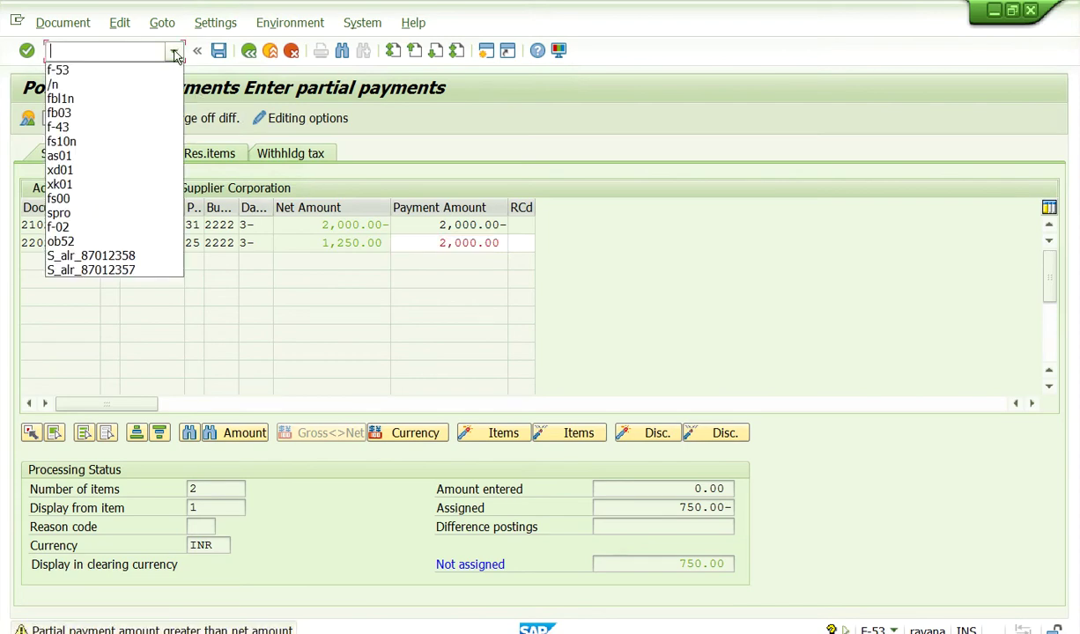
click(72, 84)
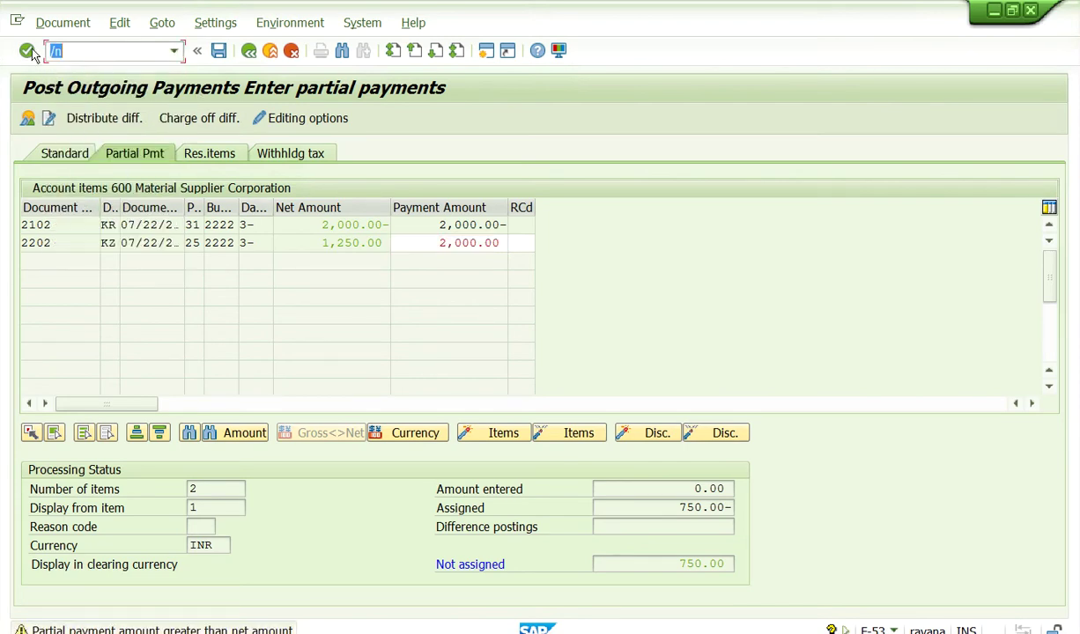
key(Return)
Step: Restart F-53 and enter document date 07/22/2020, the bank account and a payment amount of 750
click(173, 50)
click(82, 82)
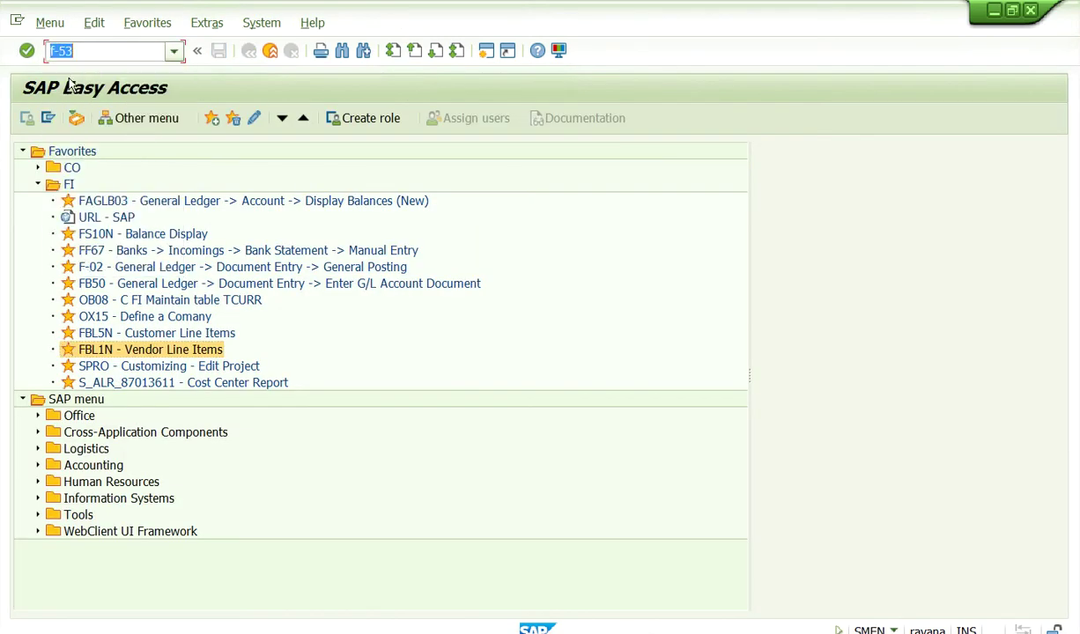
click(22, 51)
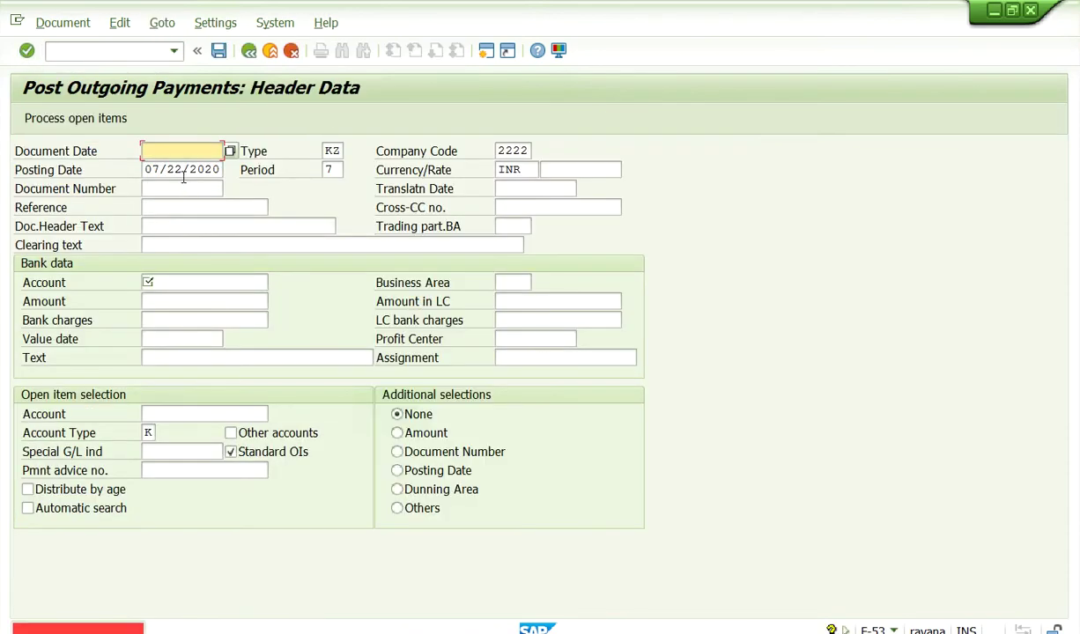
key(BackSpace)
click(170, 164)
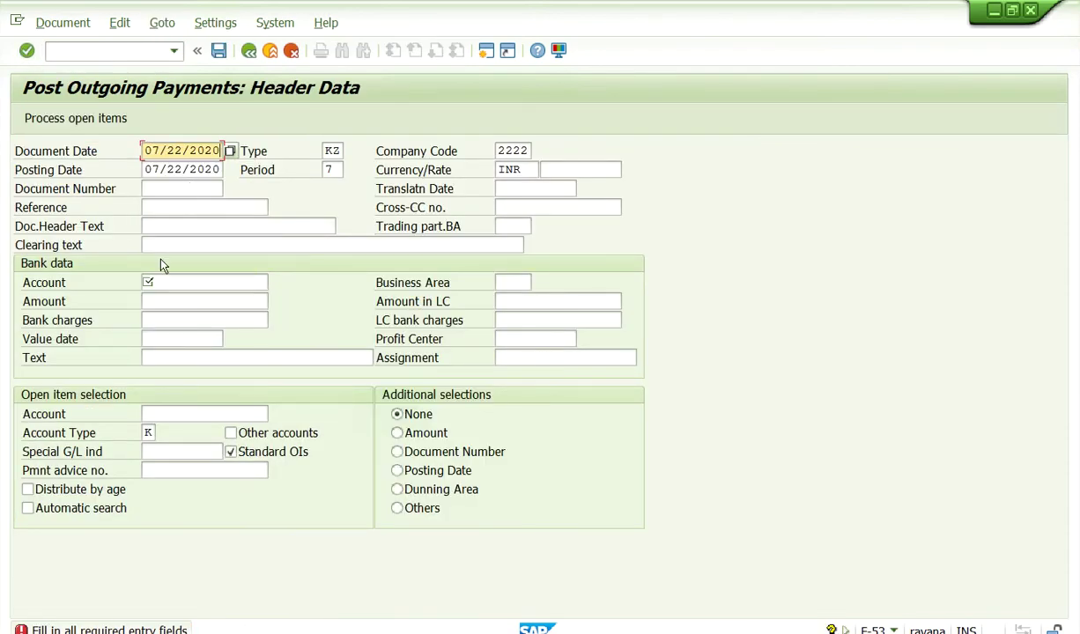
click(172, 282)
text(200100)
click(184, 301)
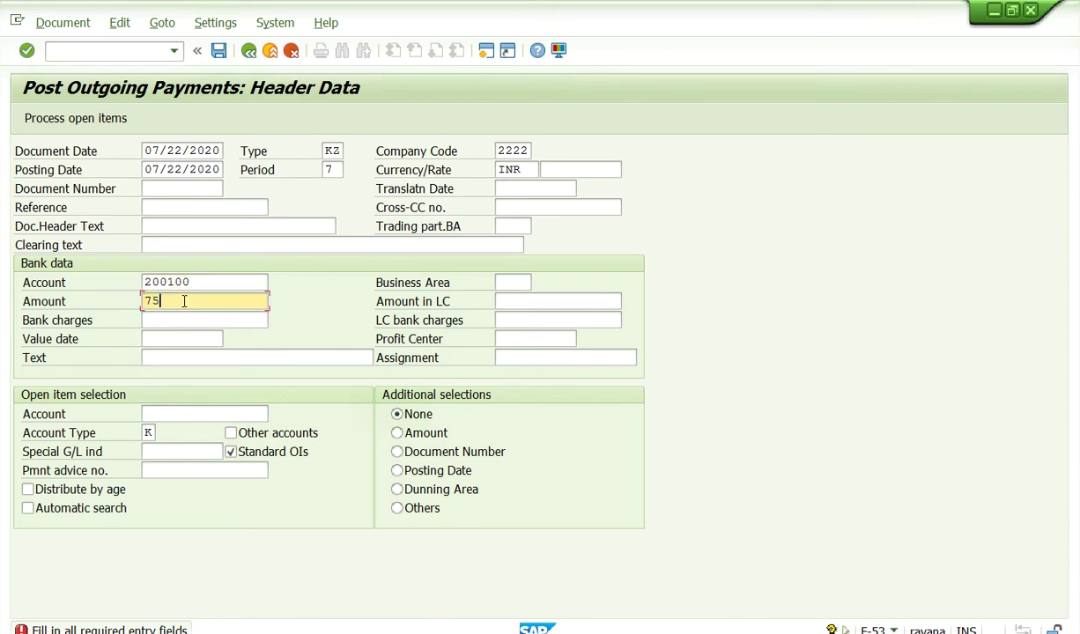
Step: Set the business area to 2222 and enter the vendor's account for the open item selection
click(511, 282)
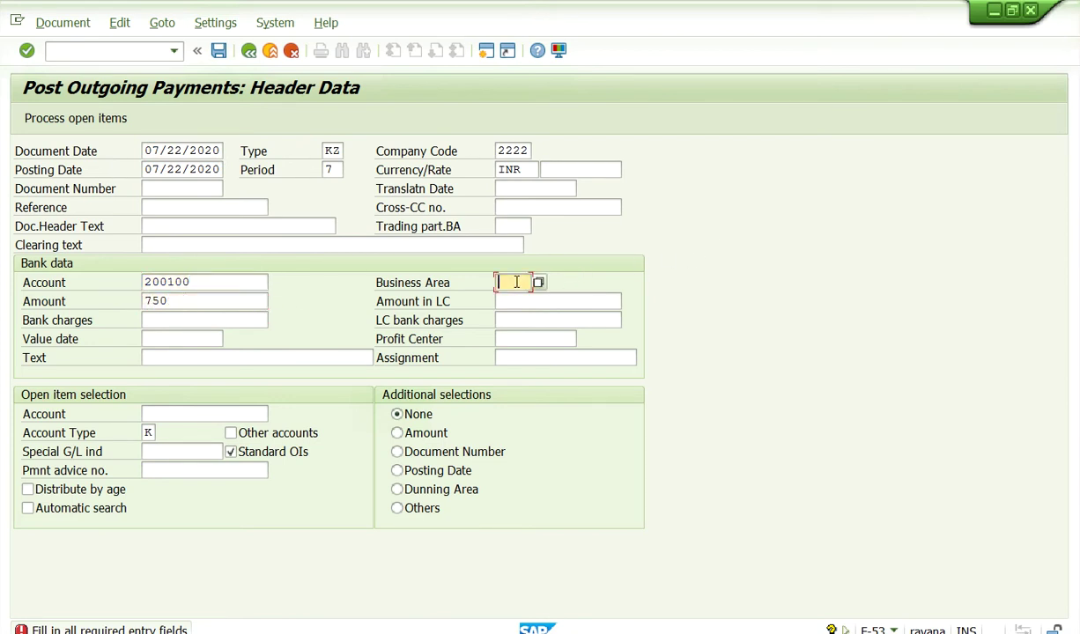
click(511, 297)
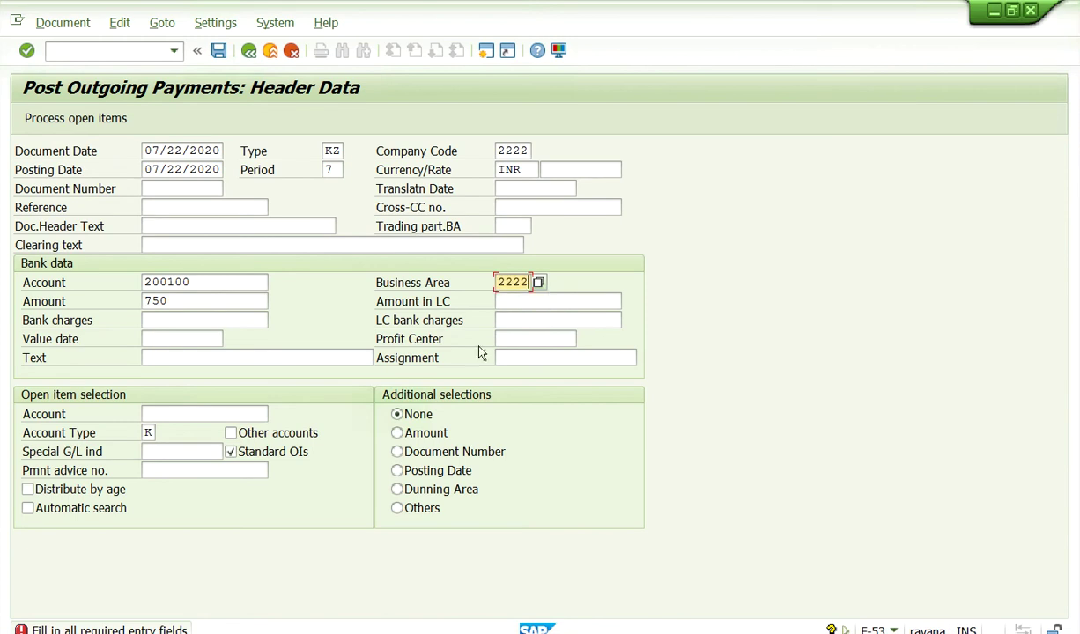
click(216, 416)
click(198, 426)
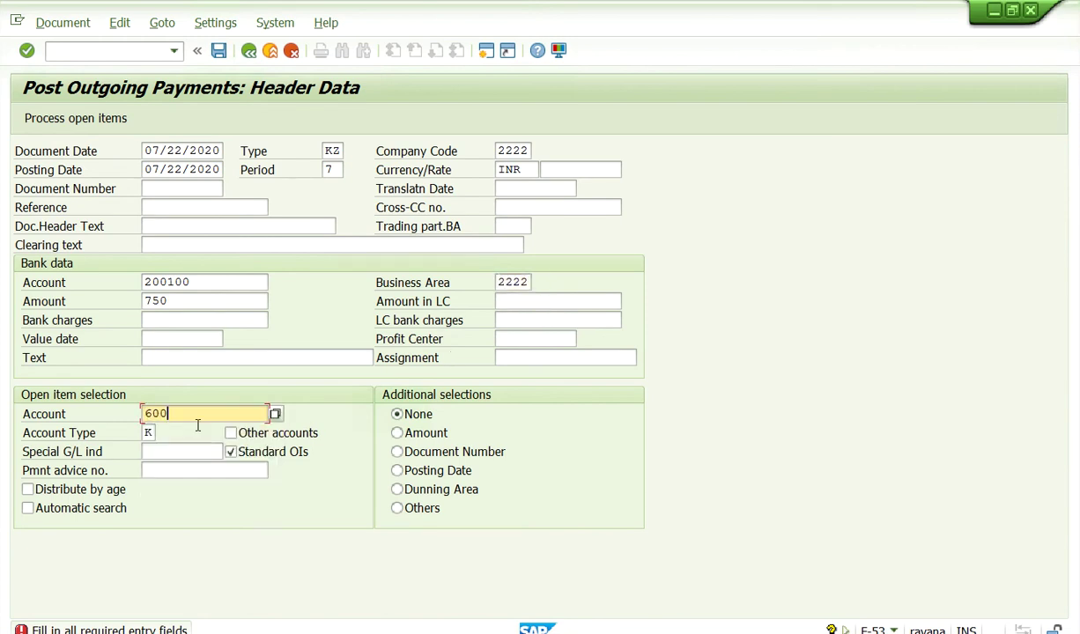
Step: Set the value date to 07/22/2020 and the payment text to Partial Payment, and process the vendor's open items
click(163, 339)
click(154, 336)
click(154, 336)
click(160, 354)
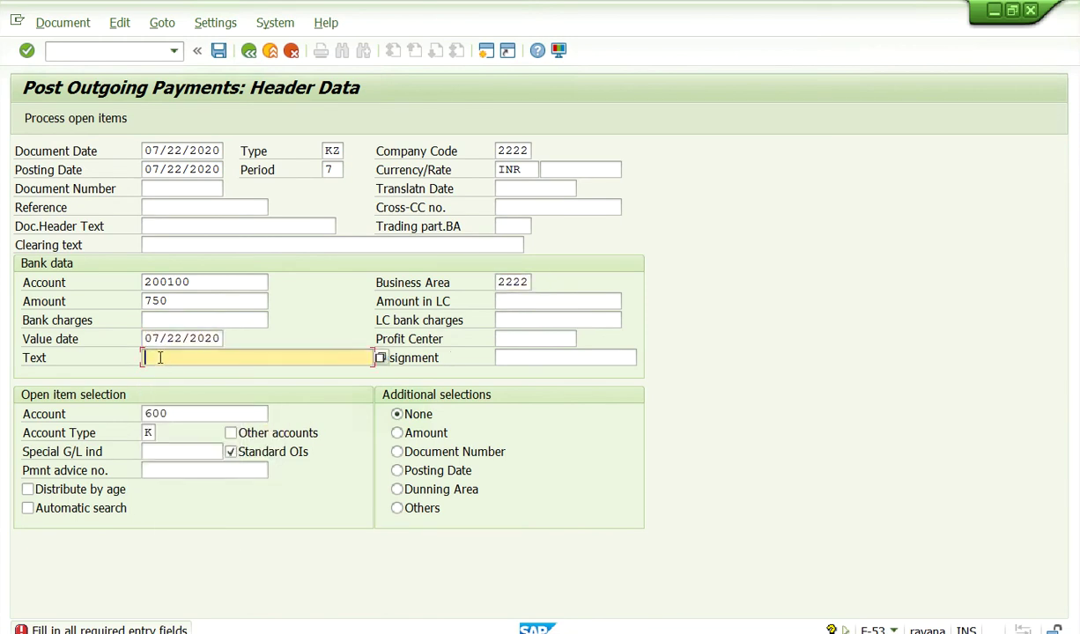
click(160, 374)
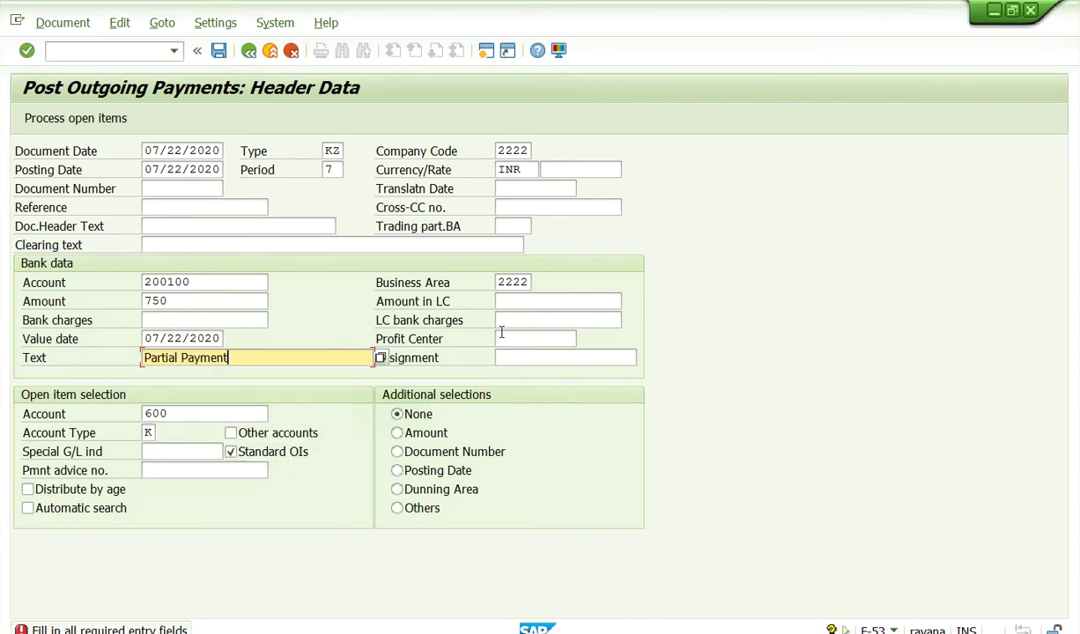
click(67, 119)
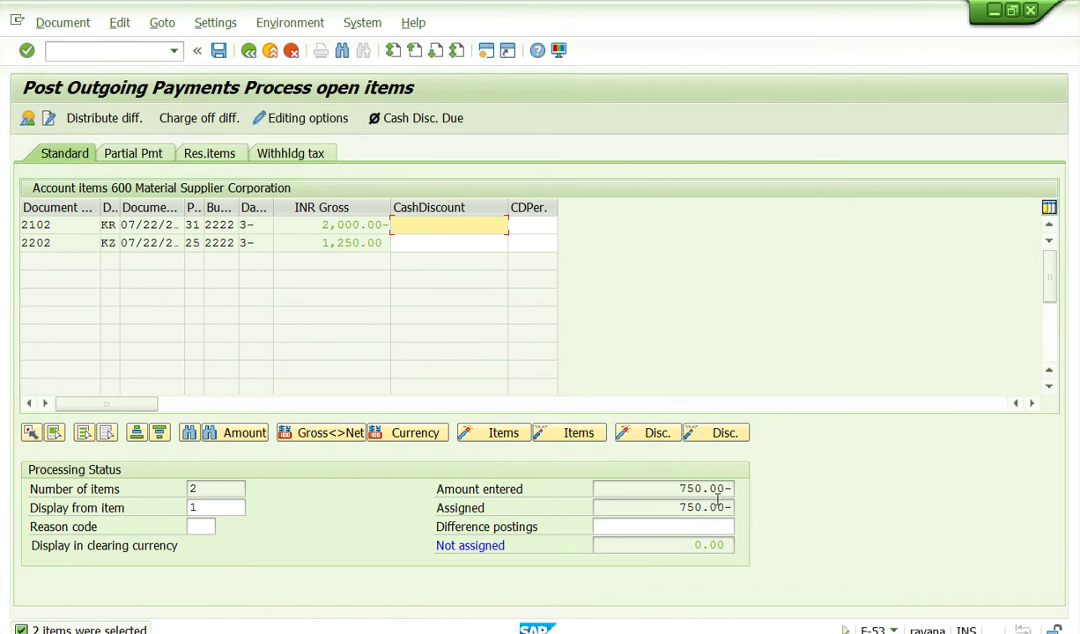
Step: Check the open items in the standard and partial payment views, review the bank line item, and post the outgoing payment
click(141, 152)
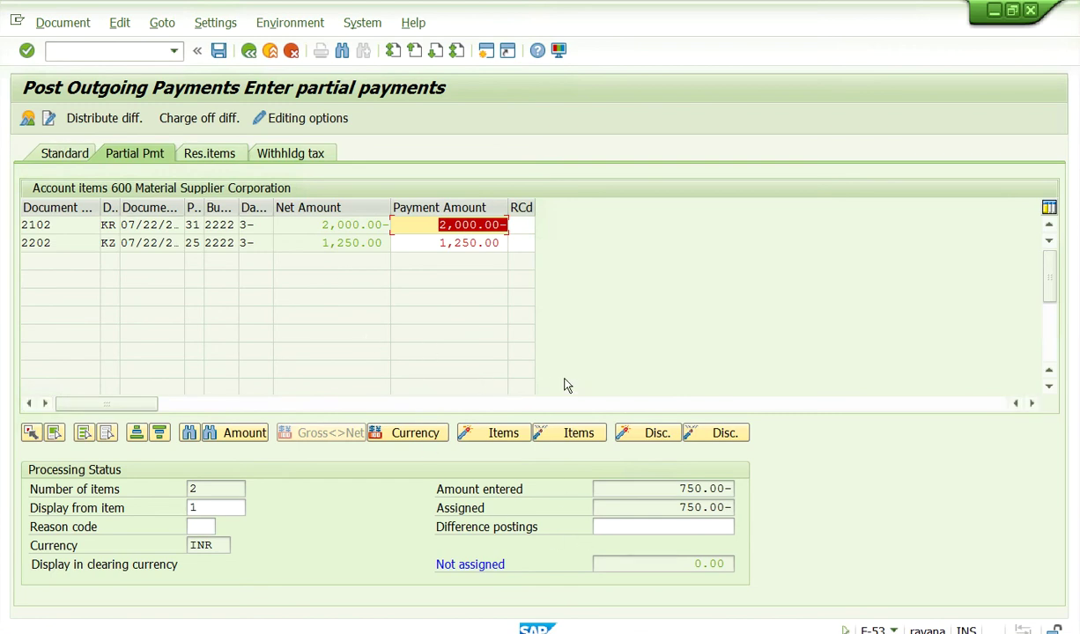
click(66, 154)
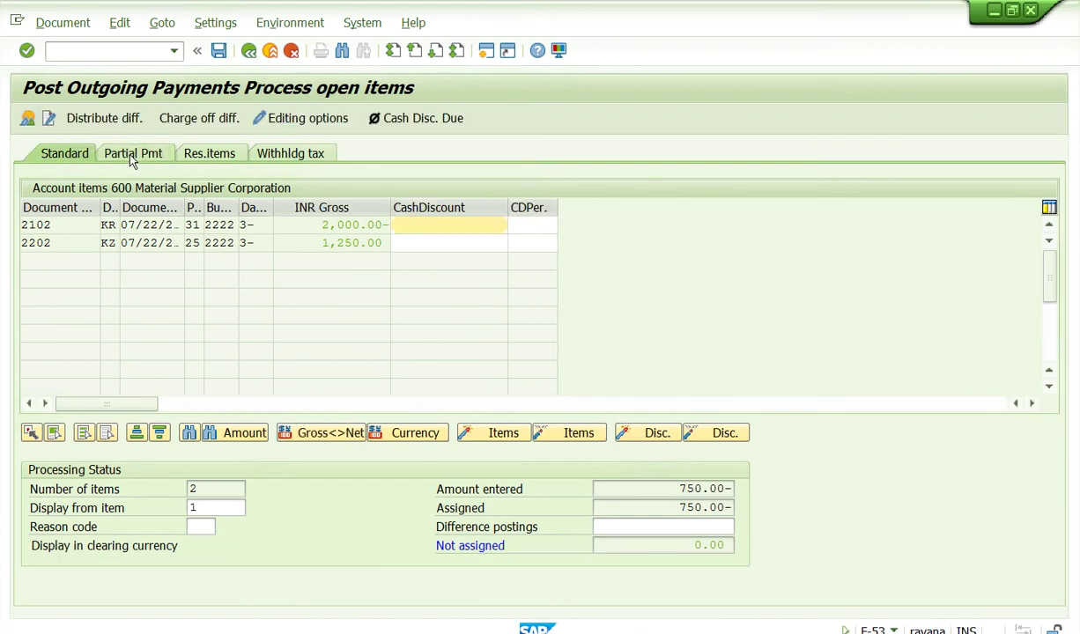
click(124, 152)
click(61, 155)
click(220, 51)
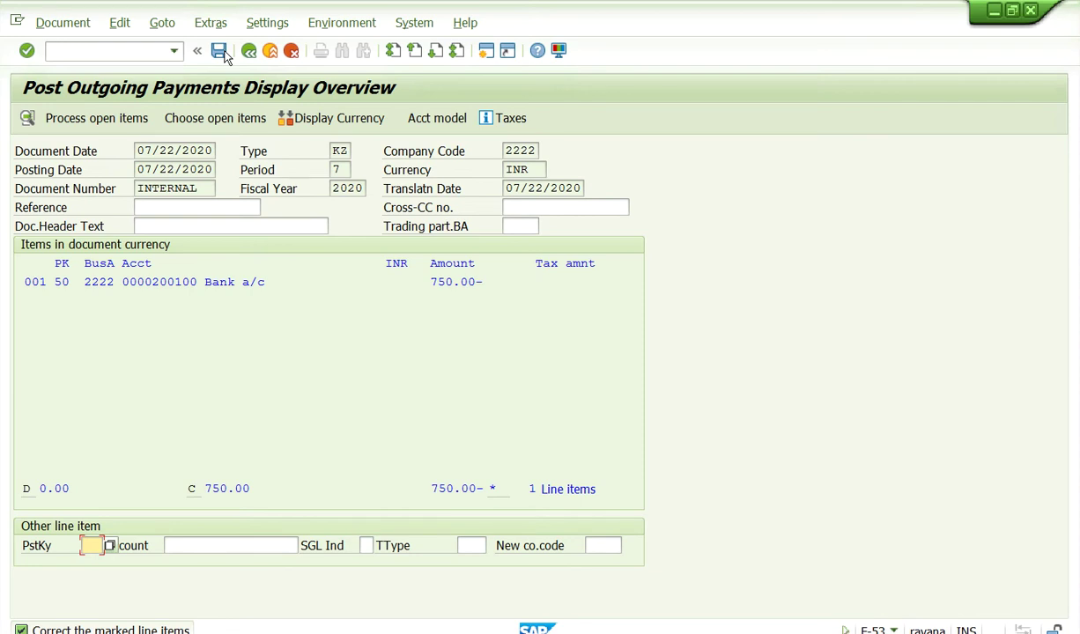
double_click(185, 282)
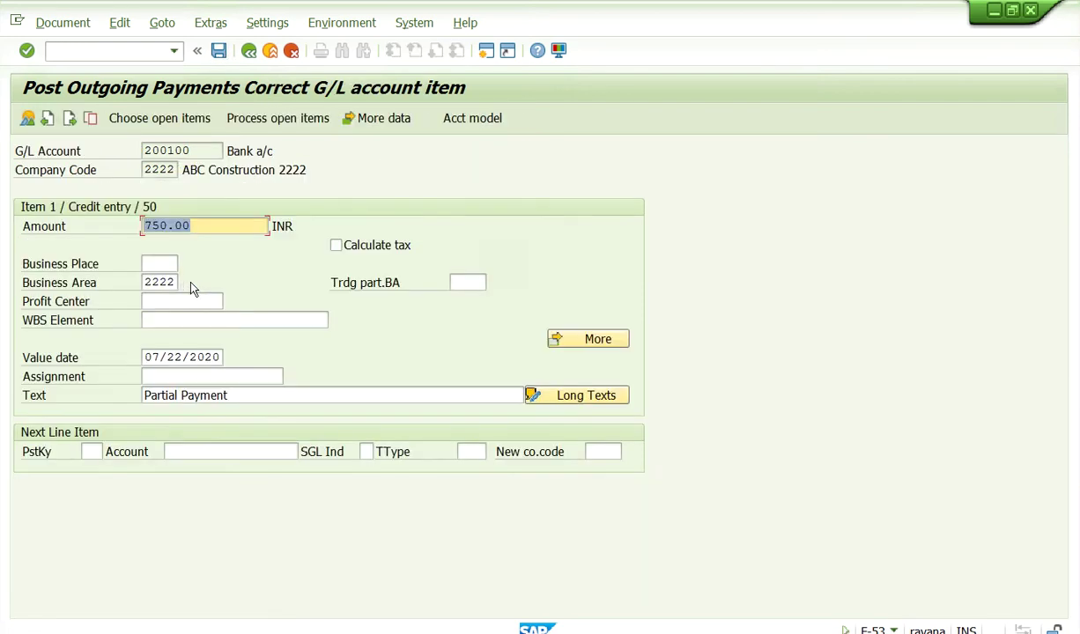
click(219, 51)
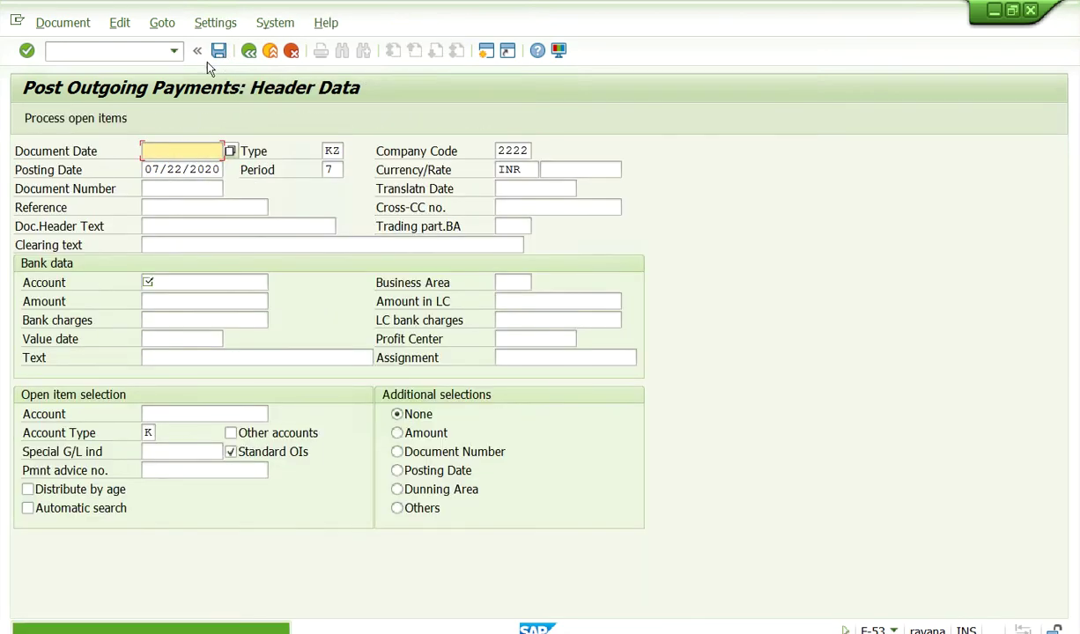
Step: Leave the outgoing payment transaction with /n and open the vendor line item display with fbl1n
click(174, 50)
click(84, 84)
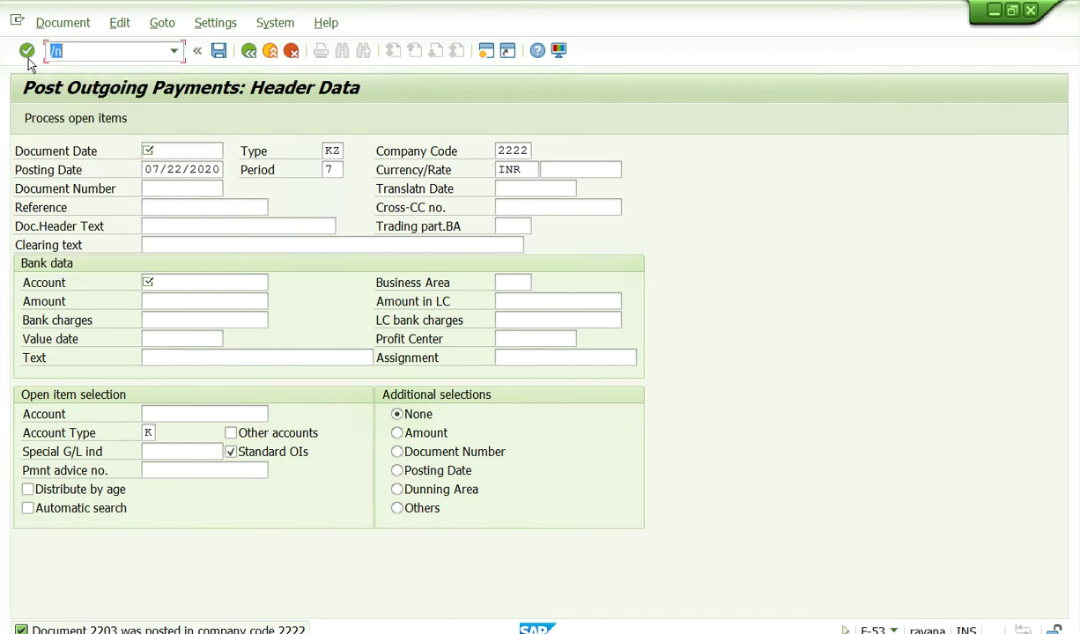
click(26, 50)
click(174, 50)
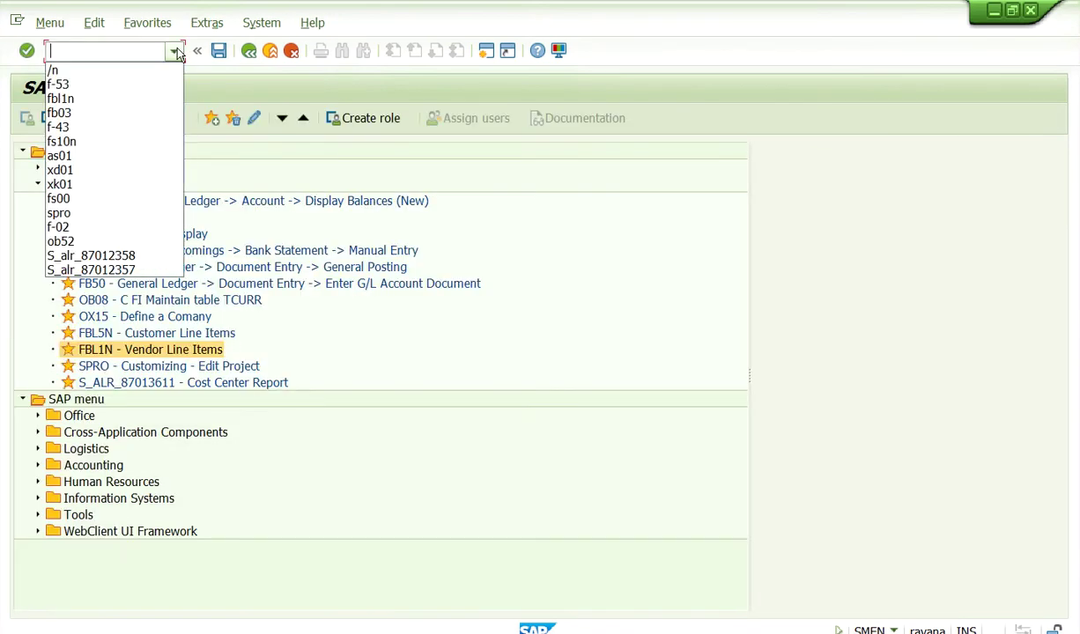
click(93, 98)
click(27, 50)
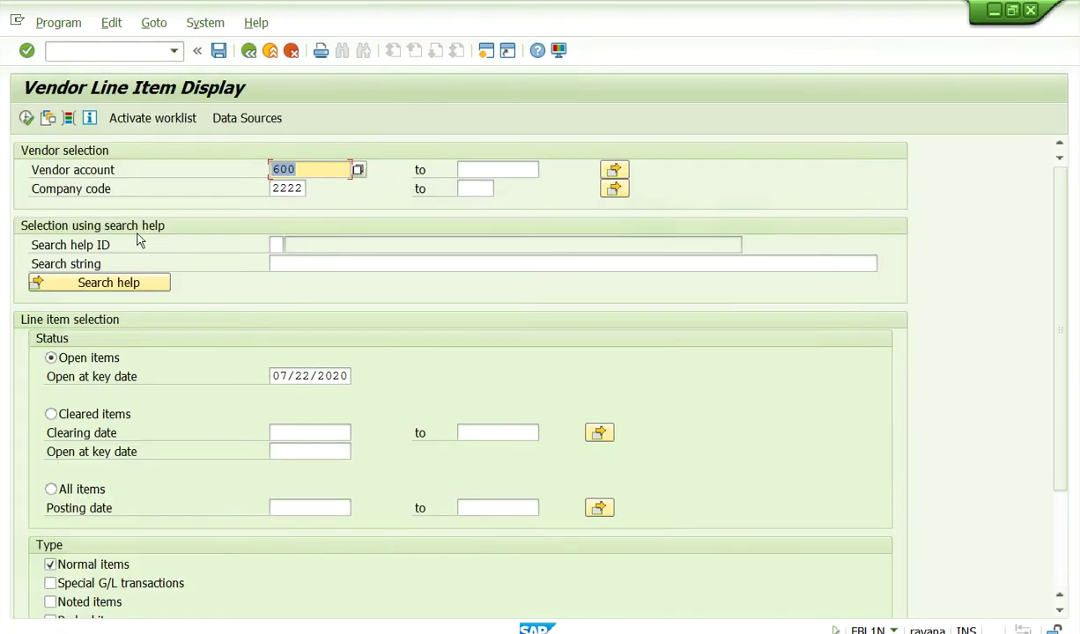
Step: List the vendor's line items with the All items status and examine the latest invoice against its two payments
click(26, 119)
click(55, 491)
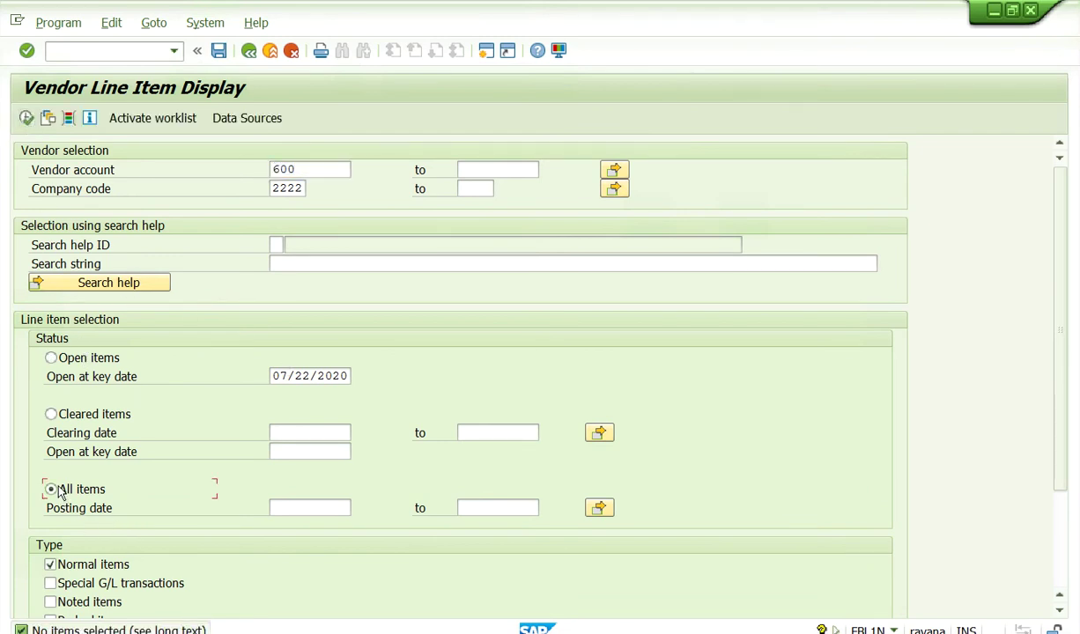
click(27, 117)
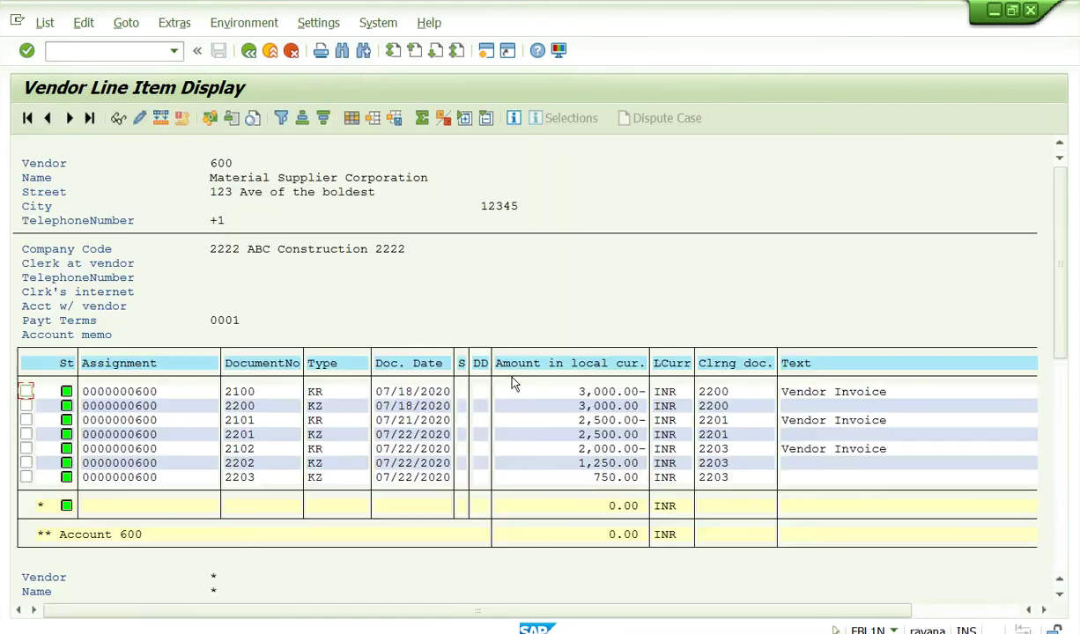
click(604, 480)
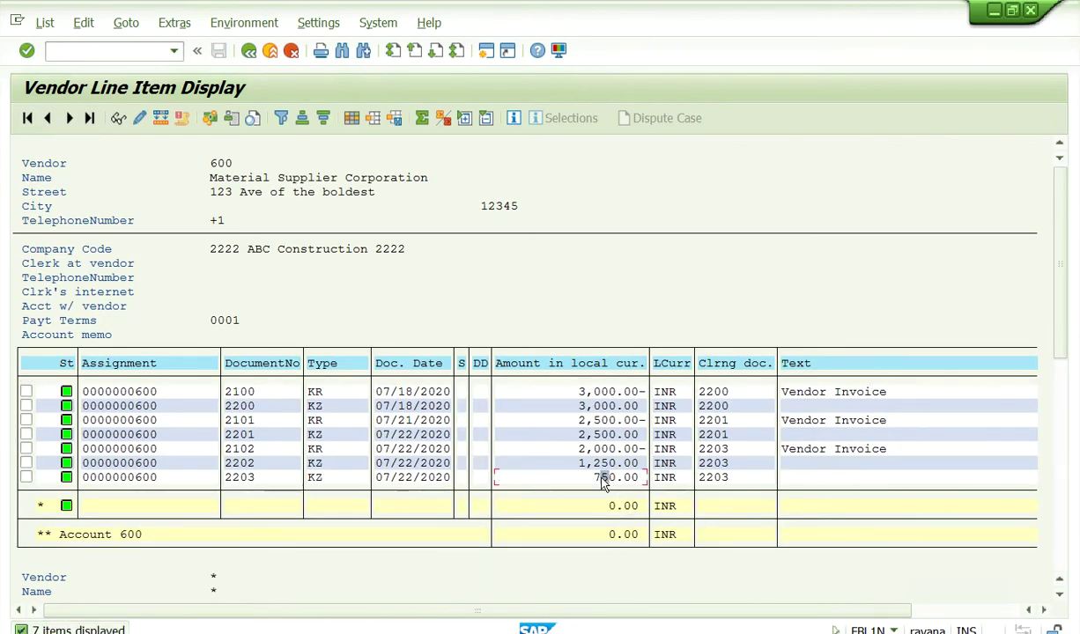
click(598, 465)
scroll(595, 458, down, 1)
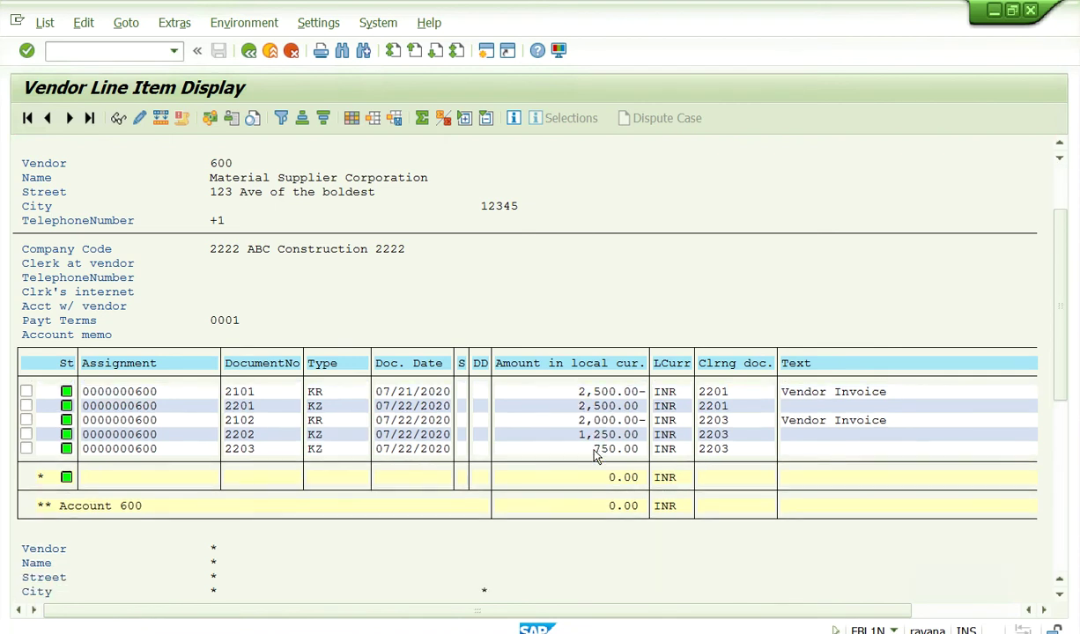
click(600, 421)
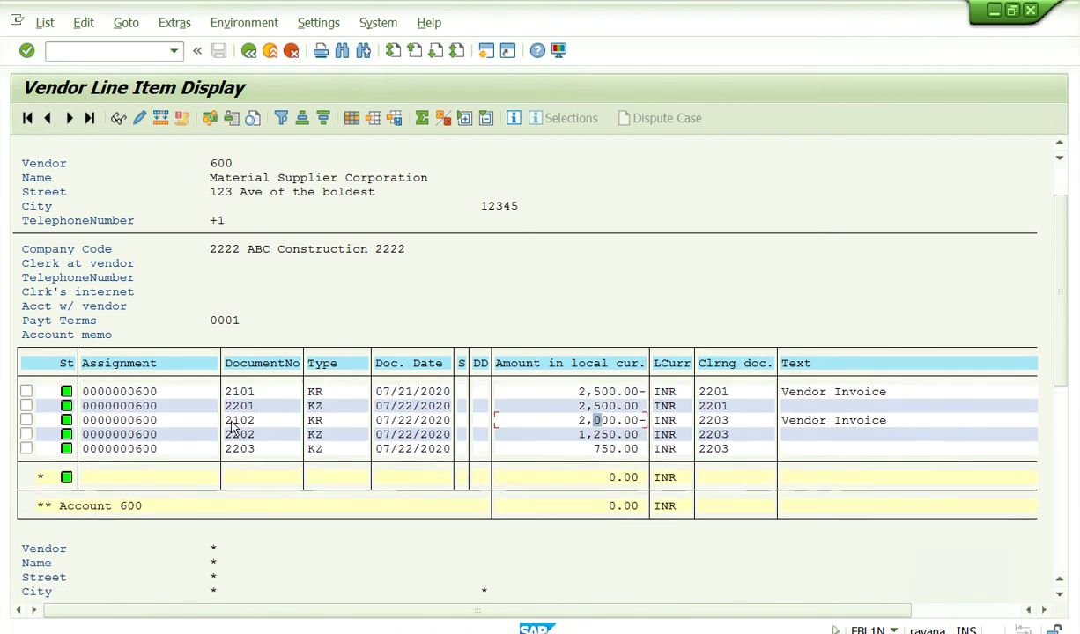
click(392, 421)
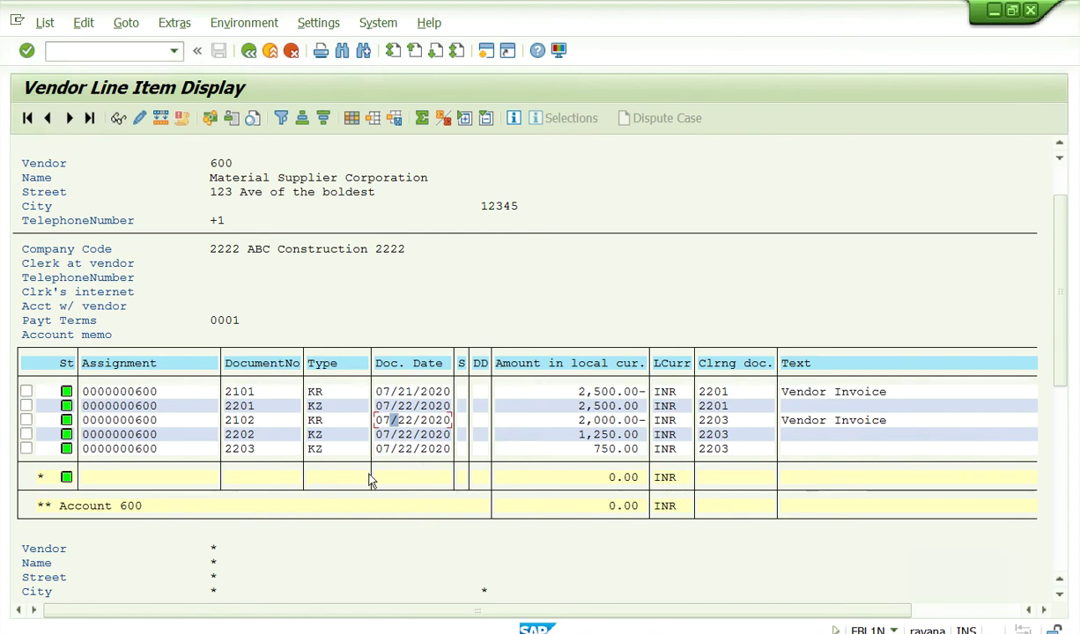
drag(235, 165, 214, 167)
key(End)
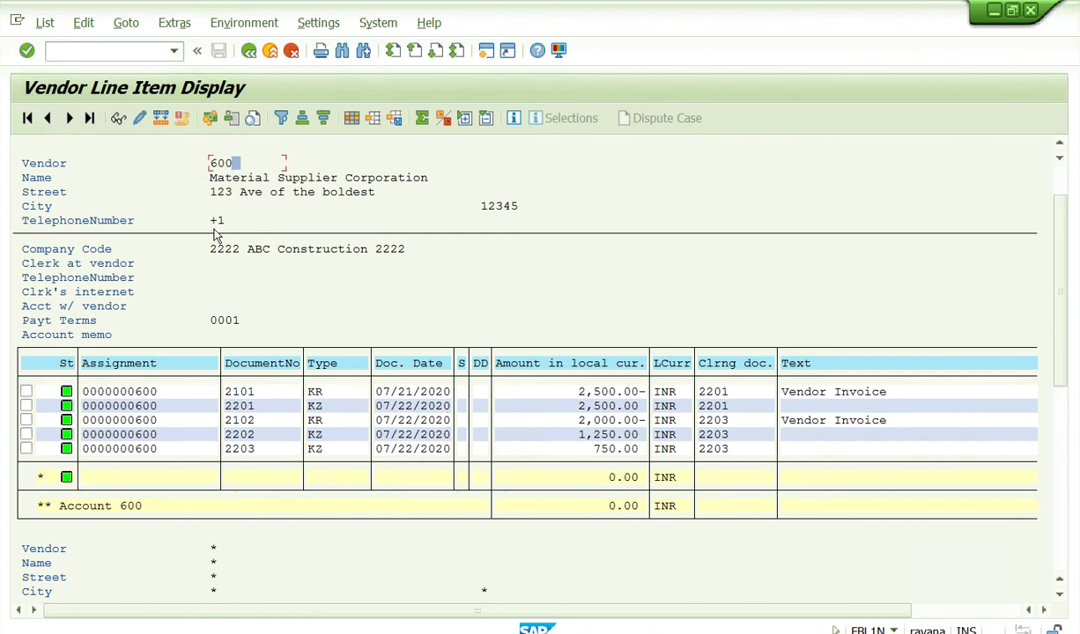
Step: Go back from the line item list and leave the vendor line item display with /n
click(249, 51)
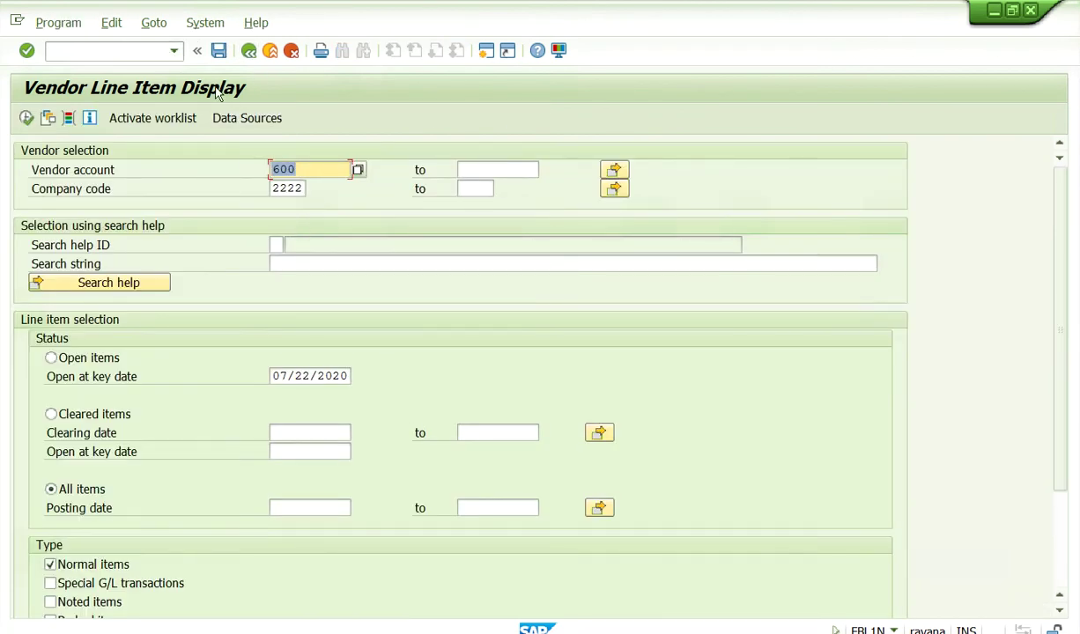
click(174, 50)
text(/n)
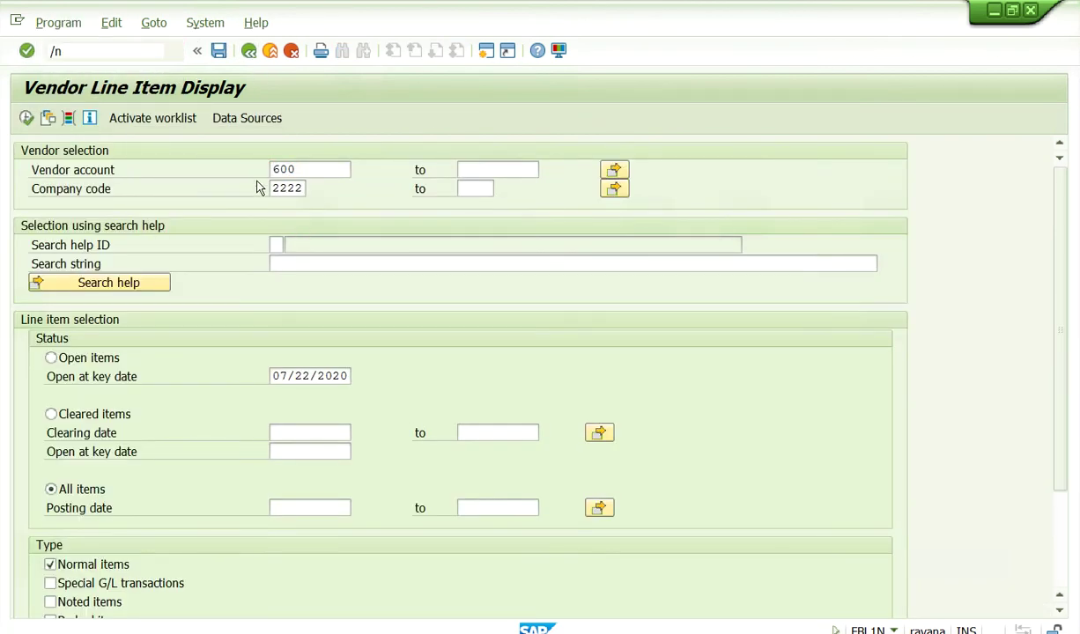
key(Return)
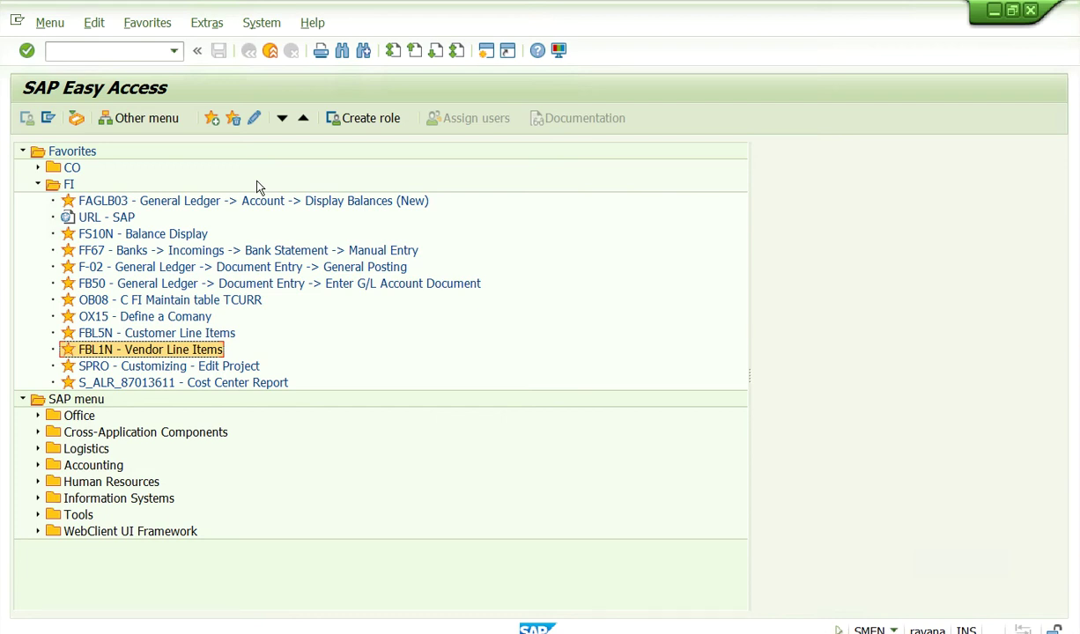
Step: Open the vendor invoice entry with transaction f-43
click(160, 50)
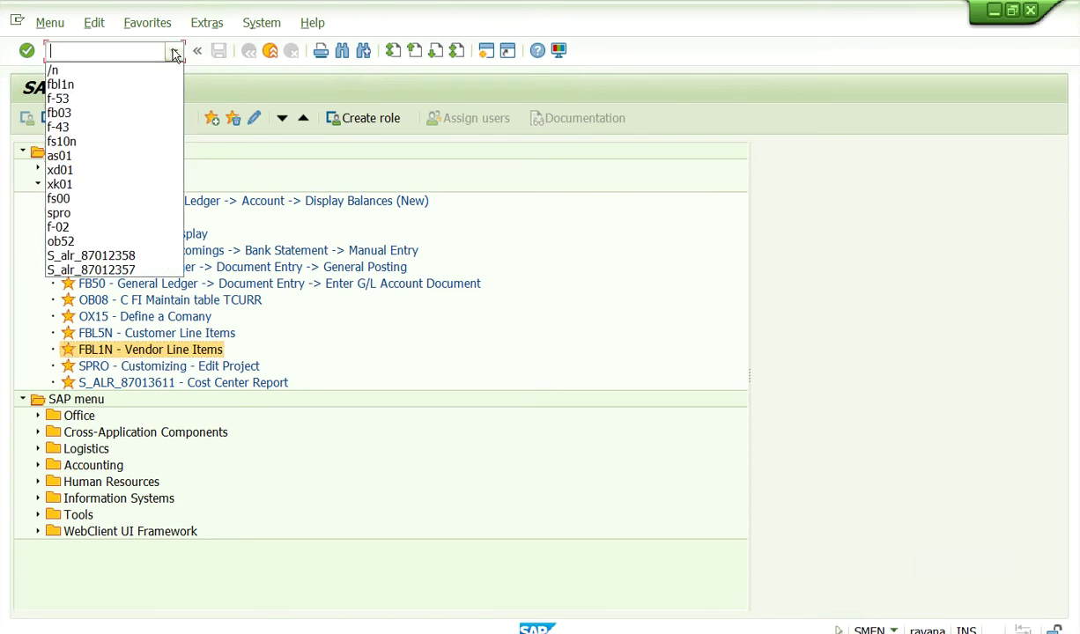
click(54, 70)
click(28, 51)
text(f)
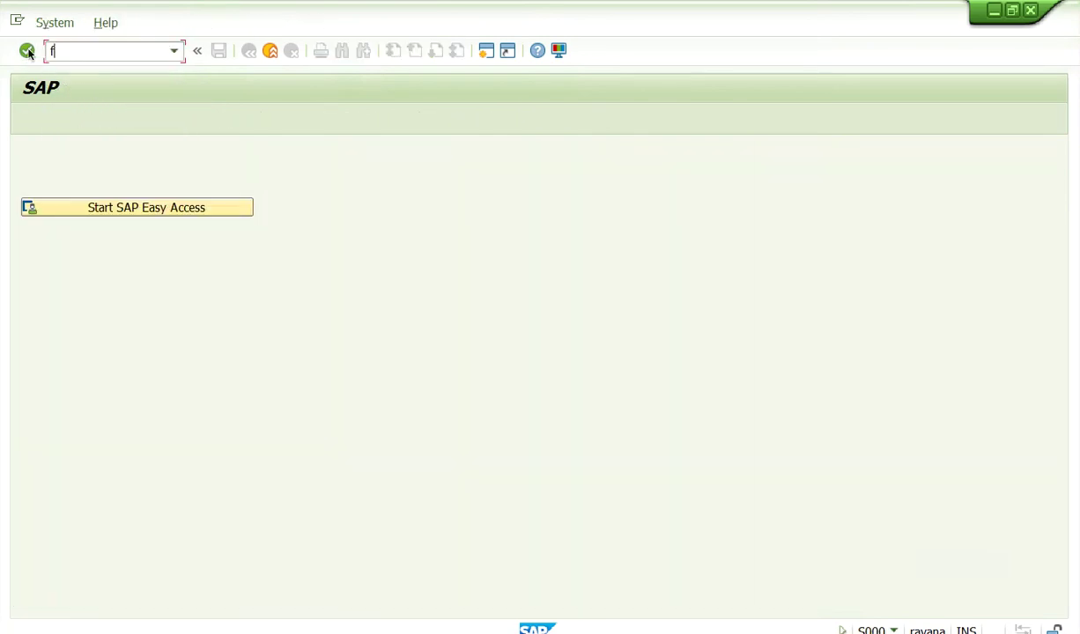
text(-43)
click(28, 52)
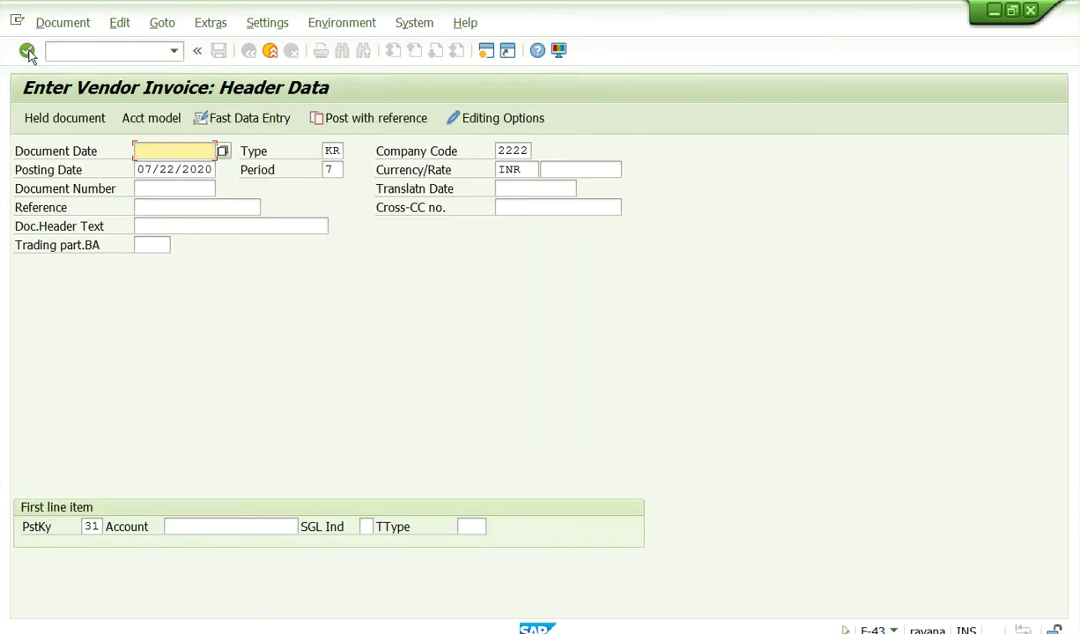
Step: Set the document date to 07/22/2020 and enter the vendor's account for the first line item with posting key 31
click(182, 156)
click(172, 171)
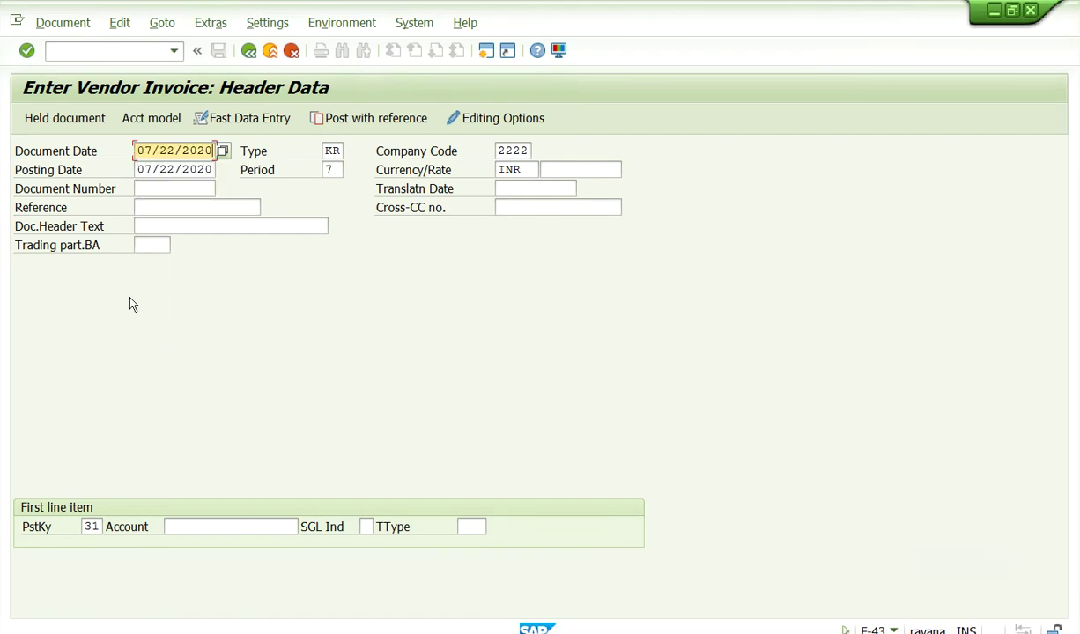
click(206, 527)
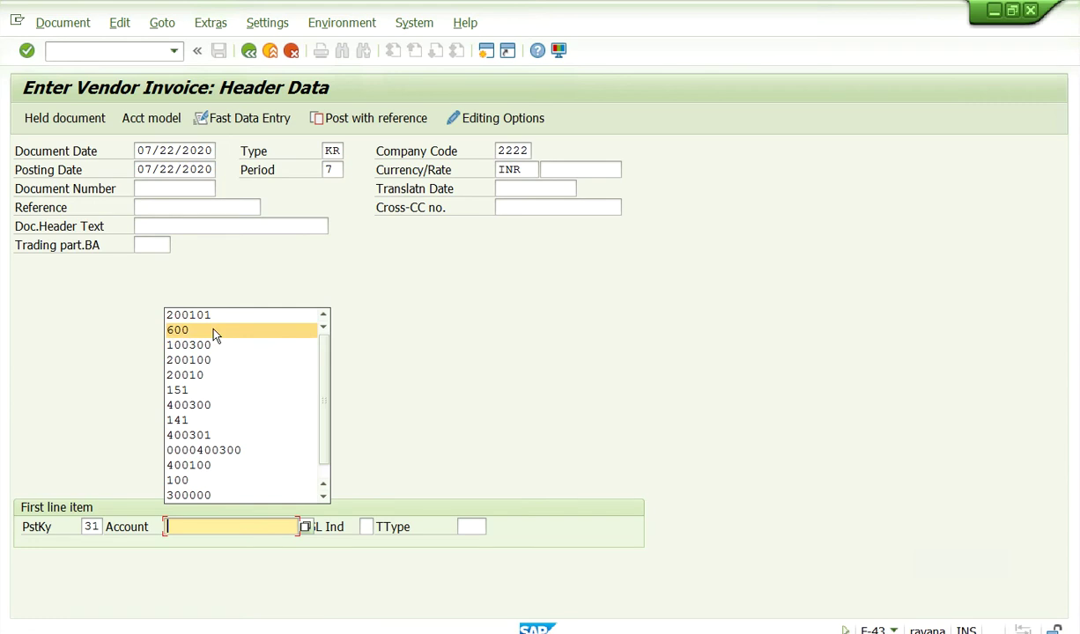
click(214, 331)
key(Return)
Step: Set the vendor item's amount to 3000, business area to 2222 and text to Vendor Invoice
click(159, 226)
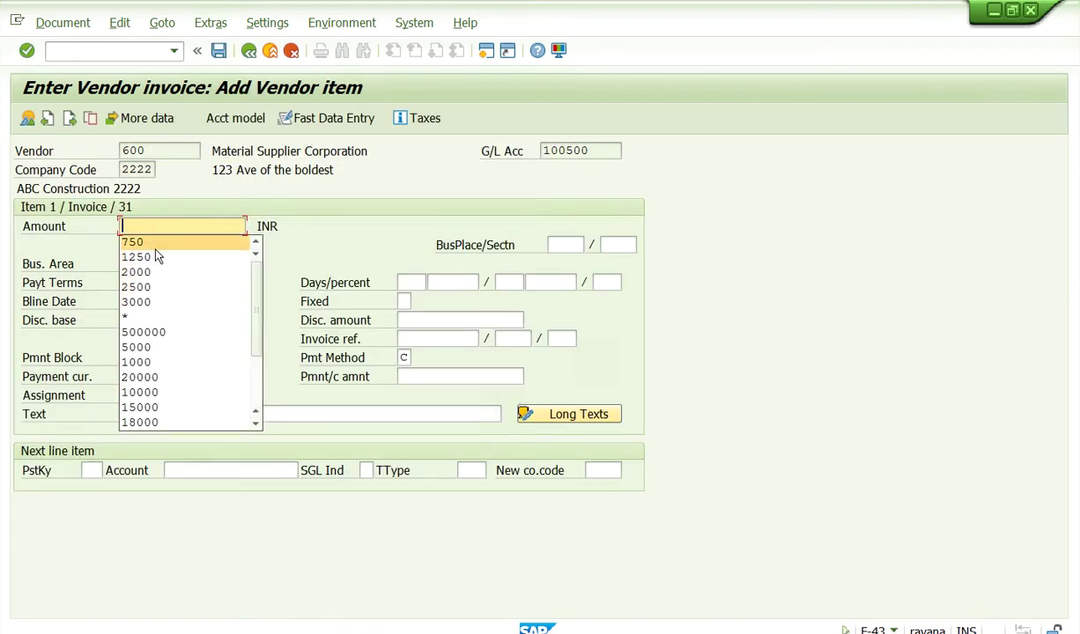
click(155, 302)
click(139, 262)
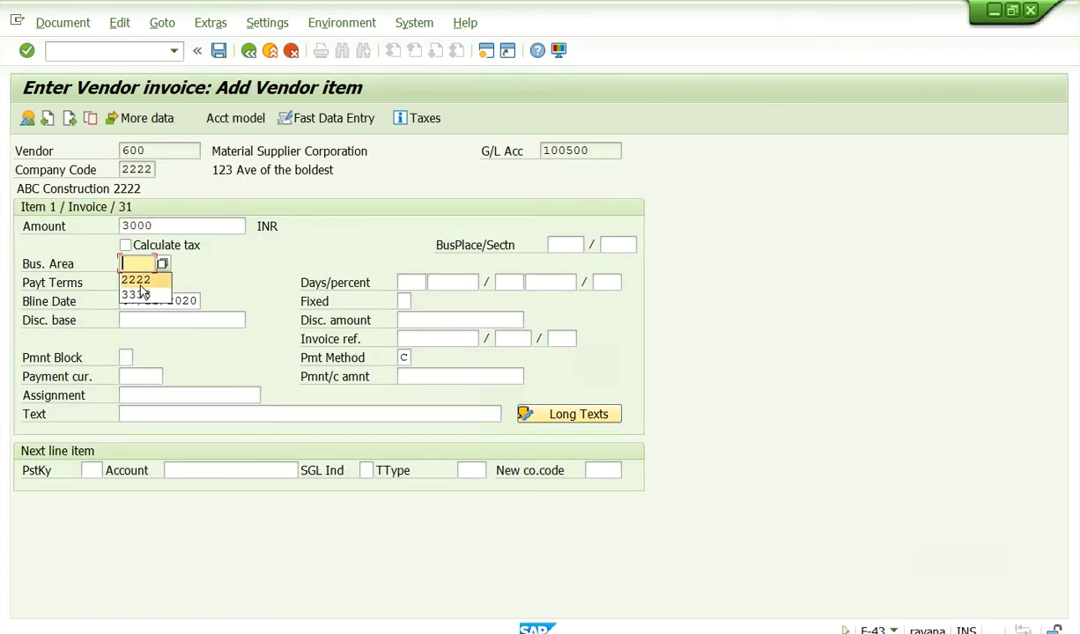
click(139, 280)
click(132, 417)
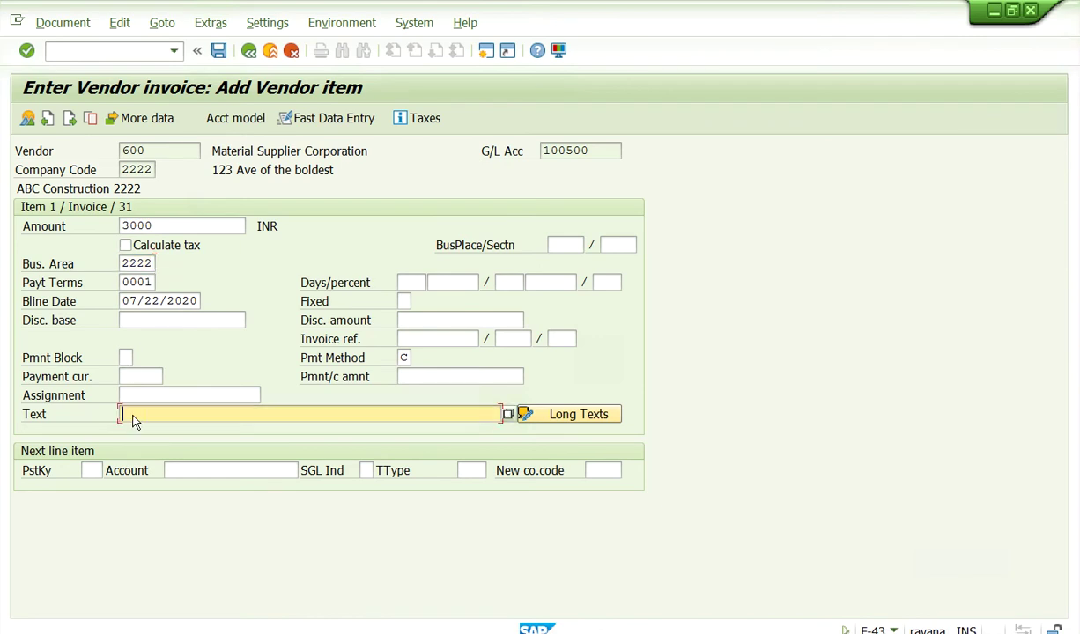
click(177, 445)
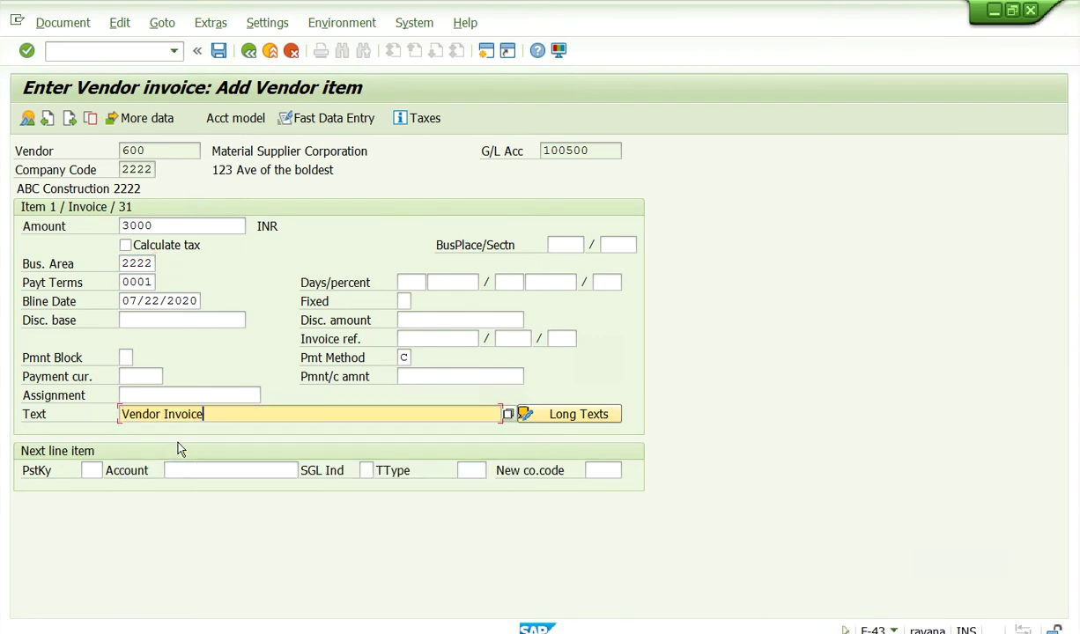
Step: Add a second line item with posting key 40 and the inventory G/L account
click(90, 471)
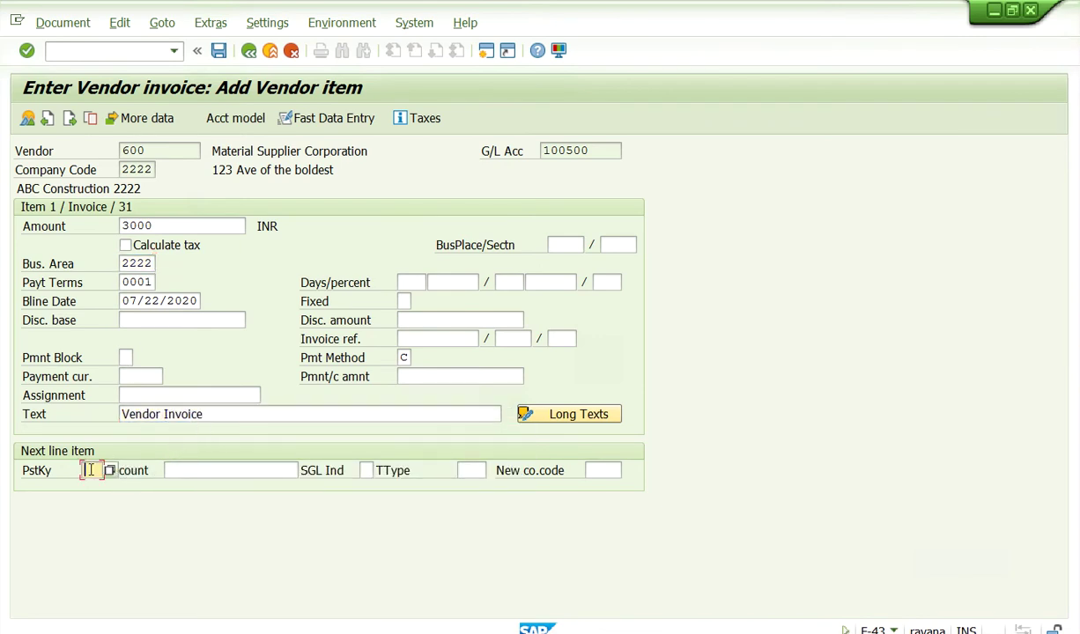
click(92, 502)
click(221, 471)
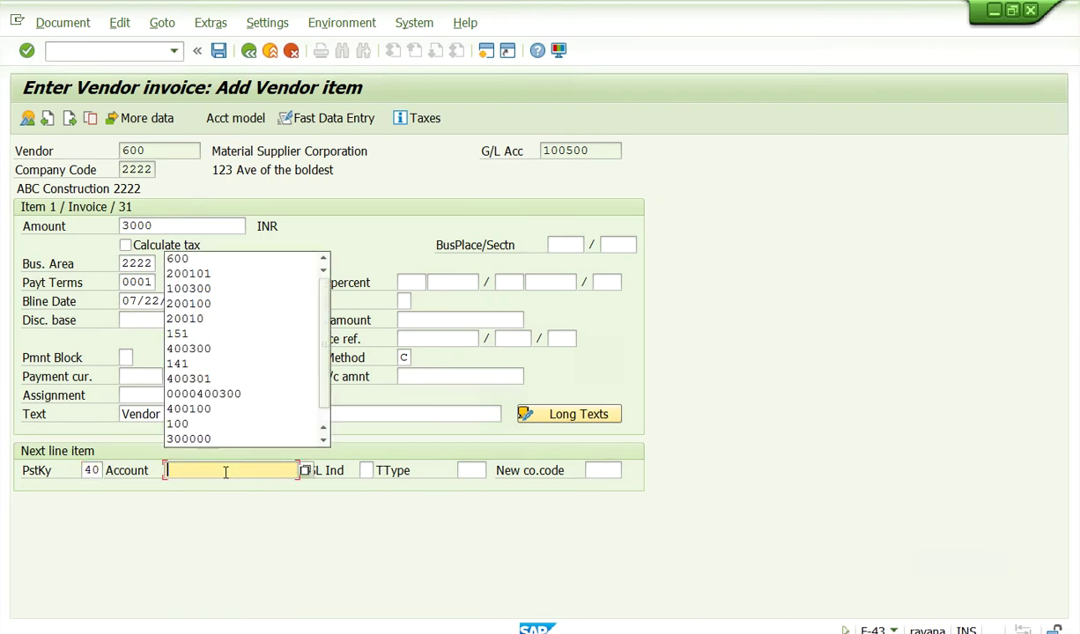
click(217, 275)
key(Return)
Step: Set the inventory line item's amount to 3000, business area to 2222 and text to Vendor Invoice
click(166, 236)
click(163, 238)
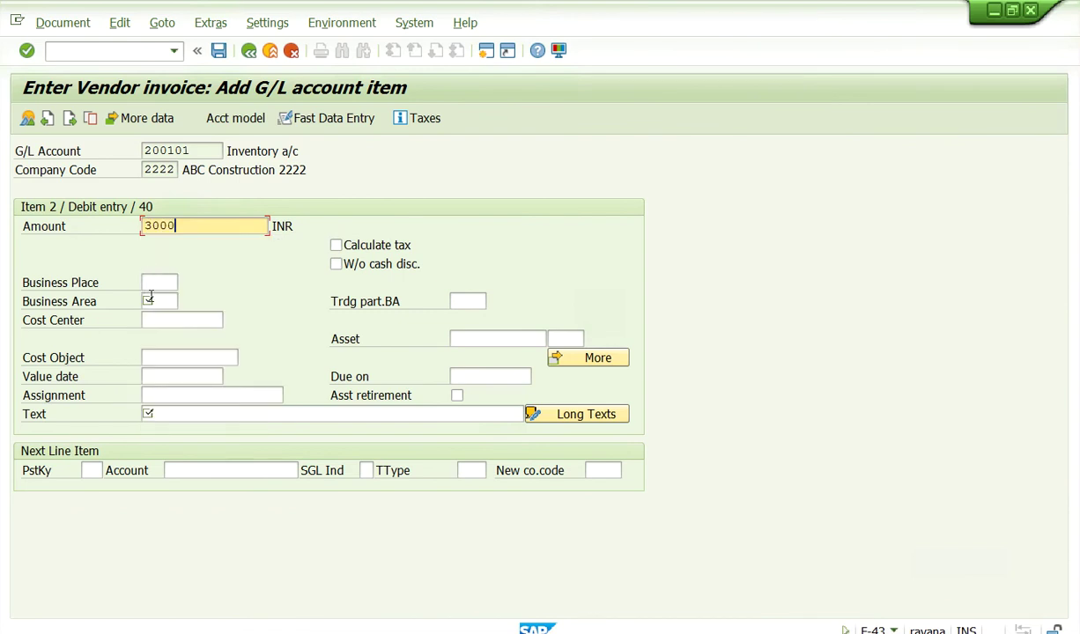
click(159, 301)
click(160, 328)
key(BackSpace)
key(BackSpace)
key(BackSpace)
key(BackSpace)
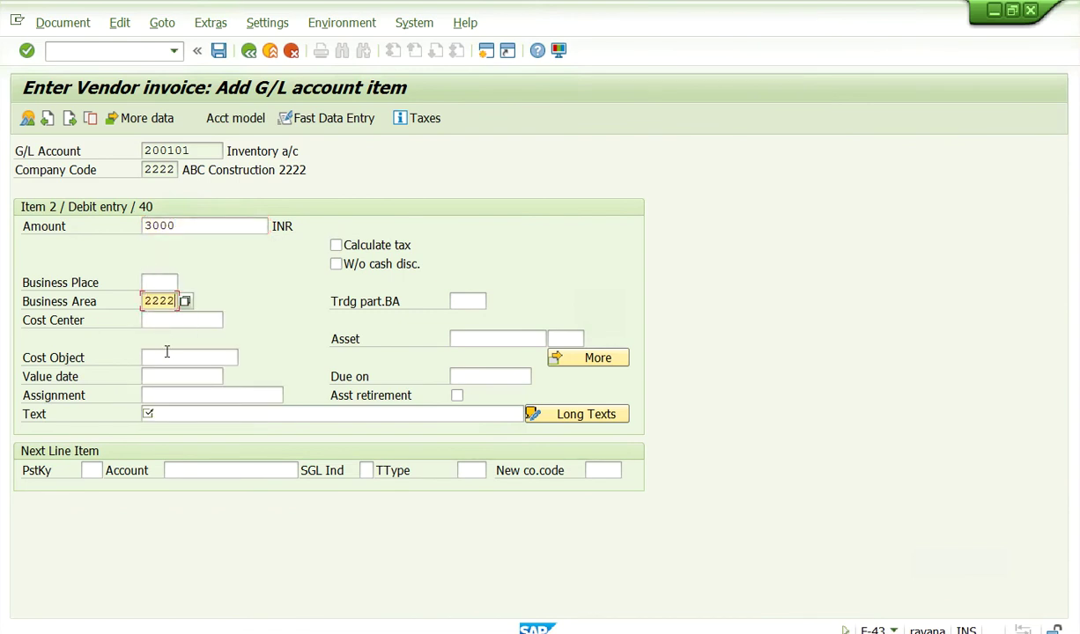
click(156, 410)
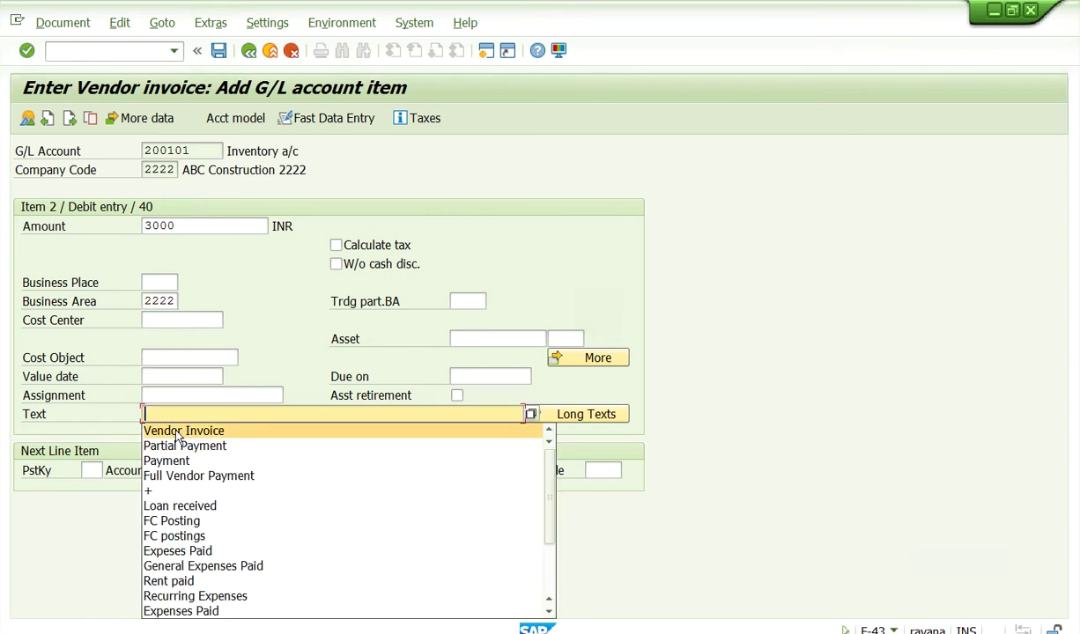
click(179, 432)
click(171, 377)
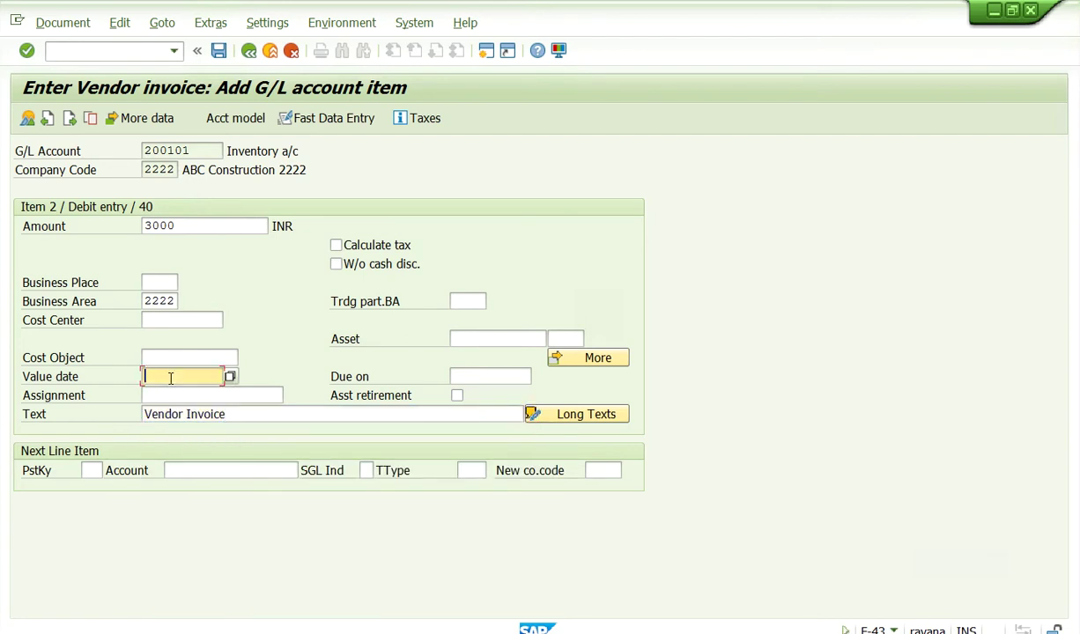
click(171, 377)
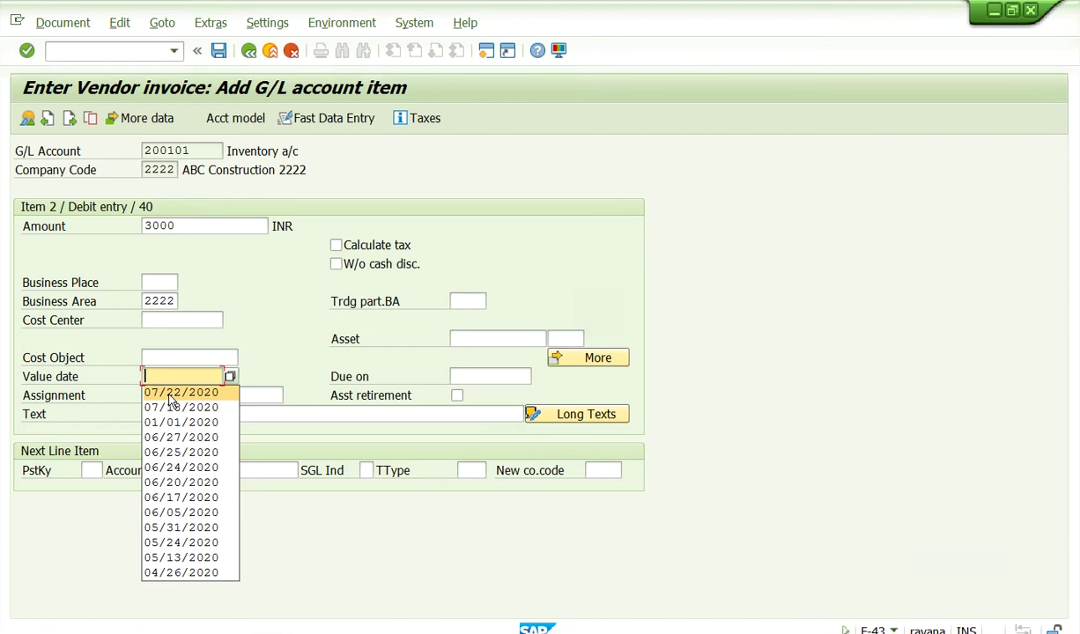
click(171, 393)
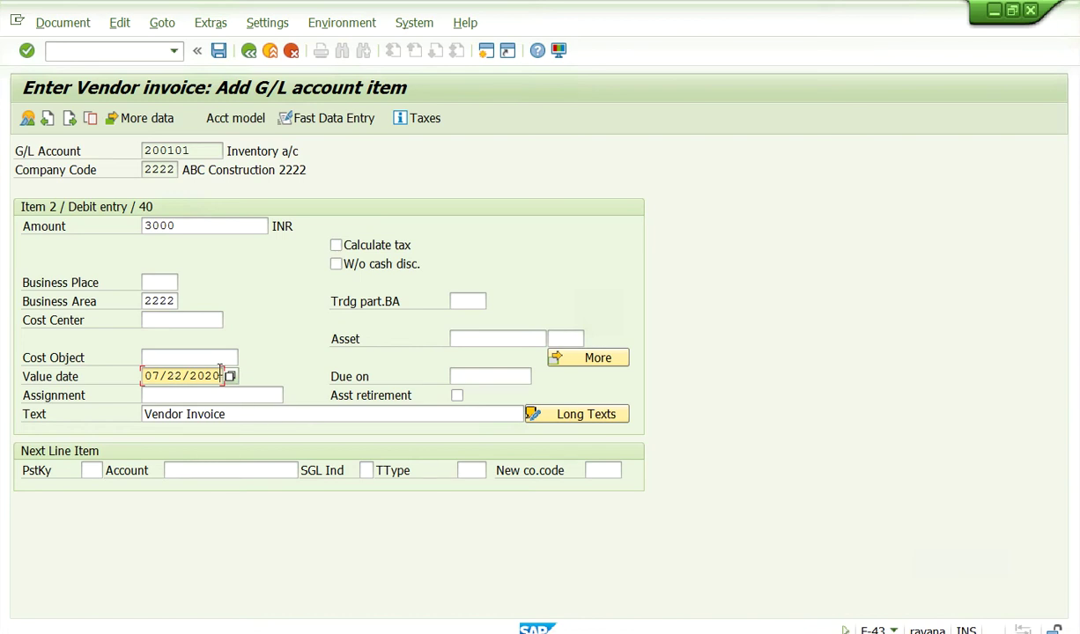
key(BackSpace)
key(BackSpace)
key(BackSpace)
key(BackSpace)
key(BackSpace)
key(BackSpace)
key(BackSpace)
key(BackSpace)
key(BackSpace)
key(BackSpace)
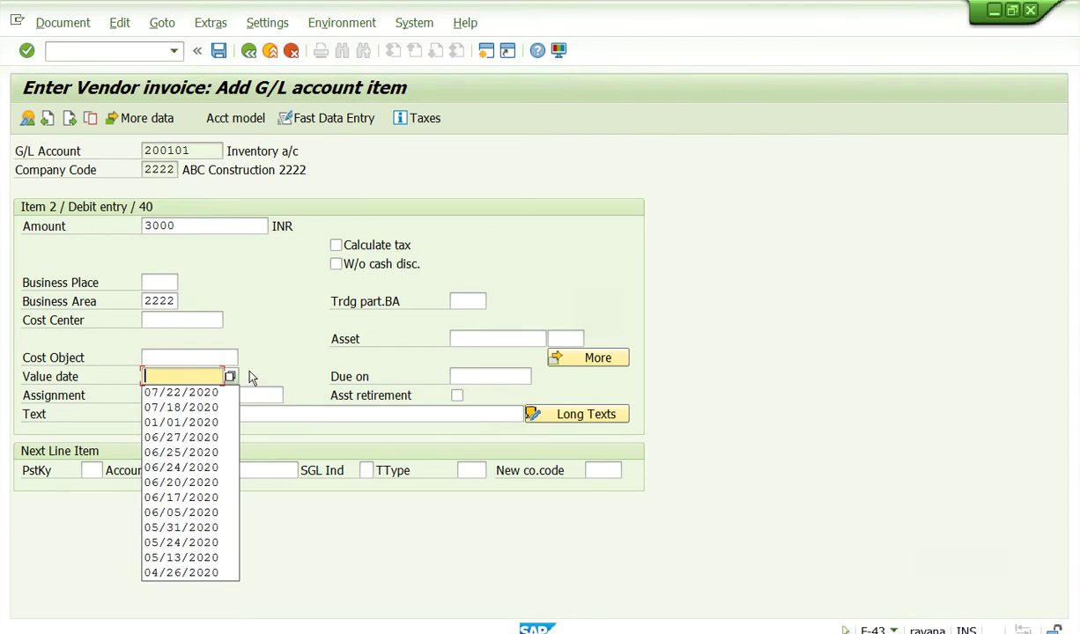
key(Escape)
Step: Display the document overview, check the debit and credit balance, and post the vendor invoice
click(27, 118)
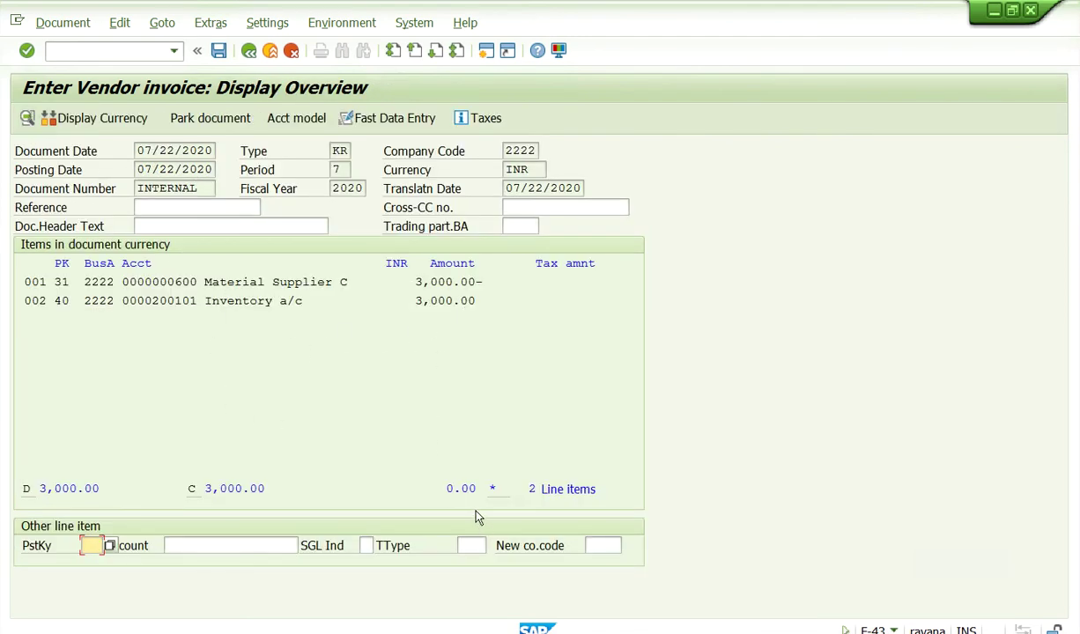
drag(59, 494, 608, 488)
click(249, 52)
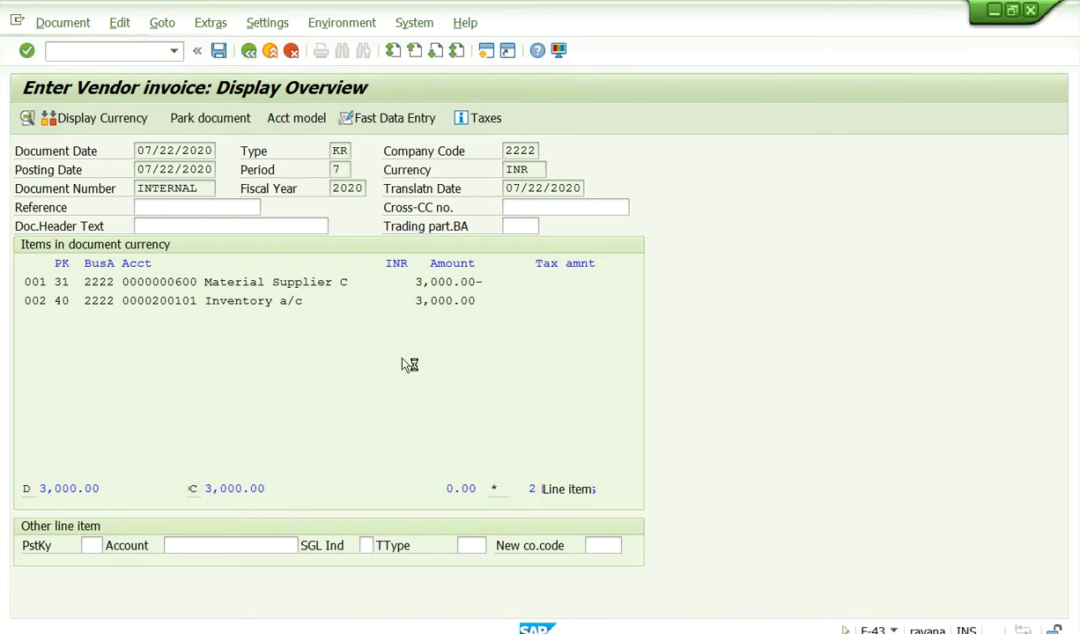
Step: Leave the invoice entry and list the vendor's open items with transaction fbl1n
click(161, 56)
text(/n)
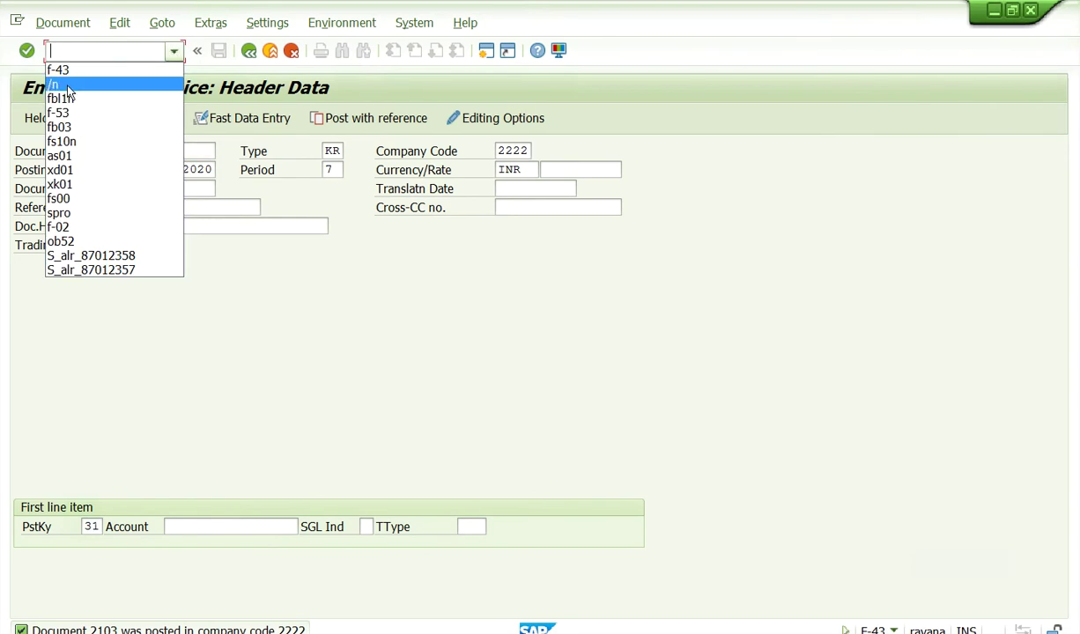
key(Return)
click(150, 52)
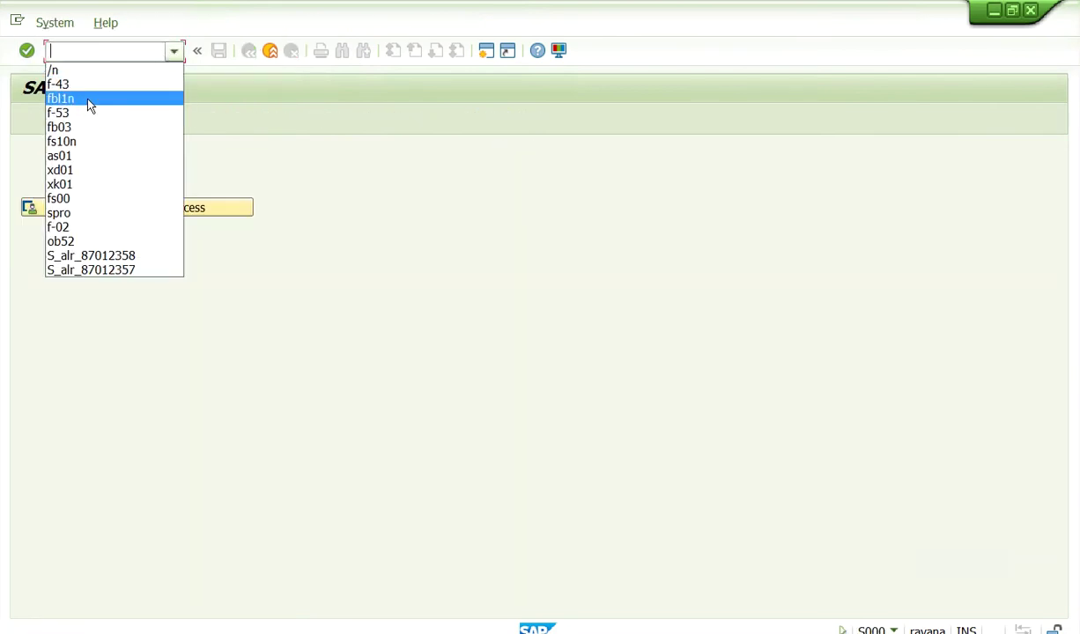
click(86, 98)
key(Return)
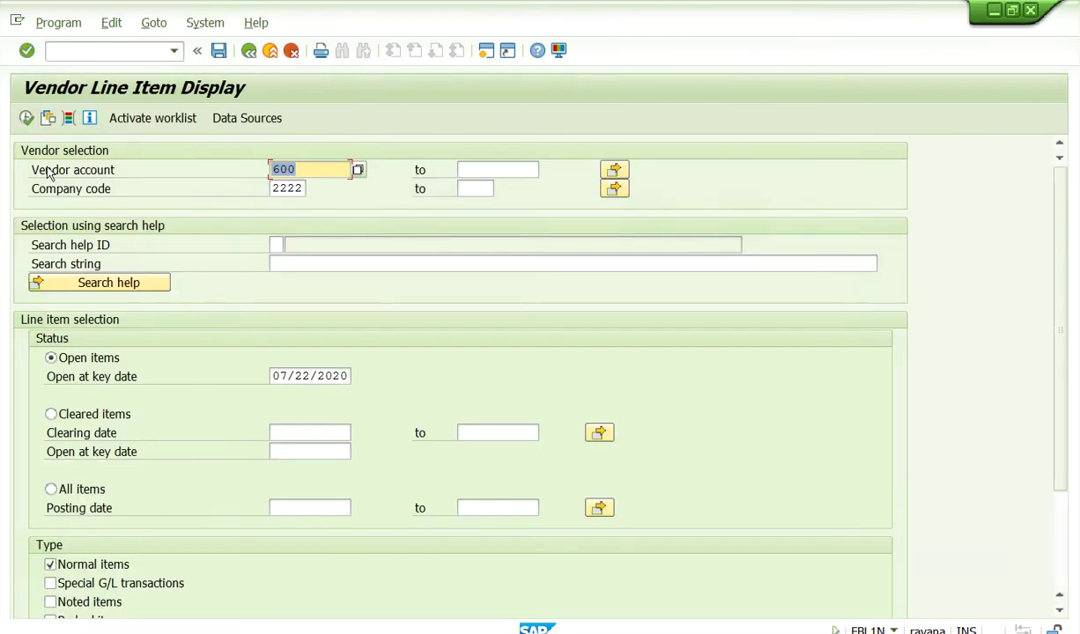
click(27, 118)
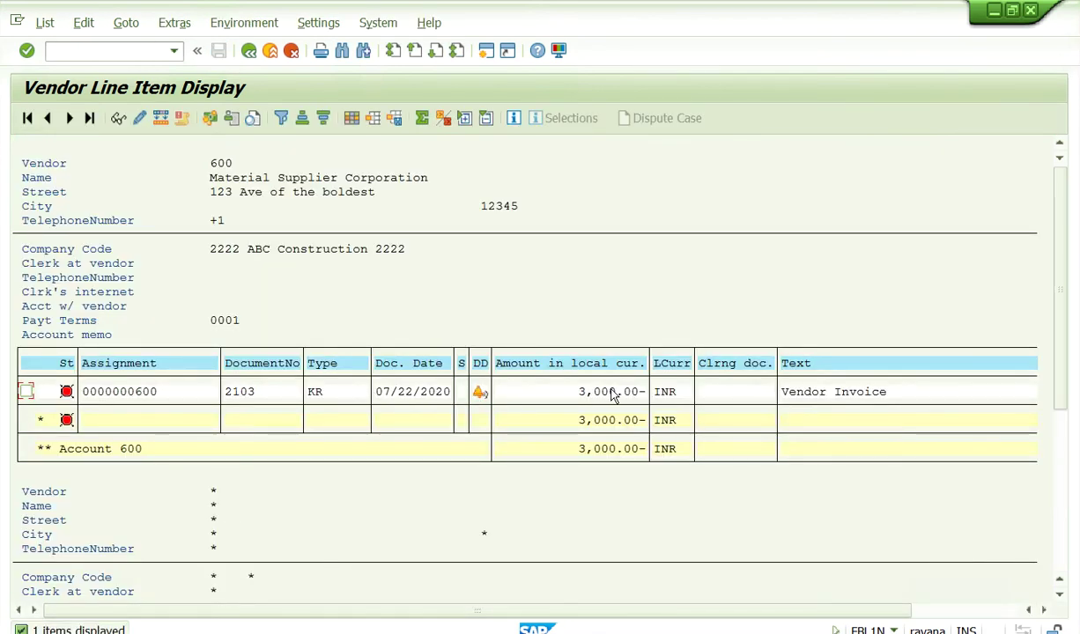
click(614, 393)
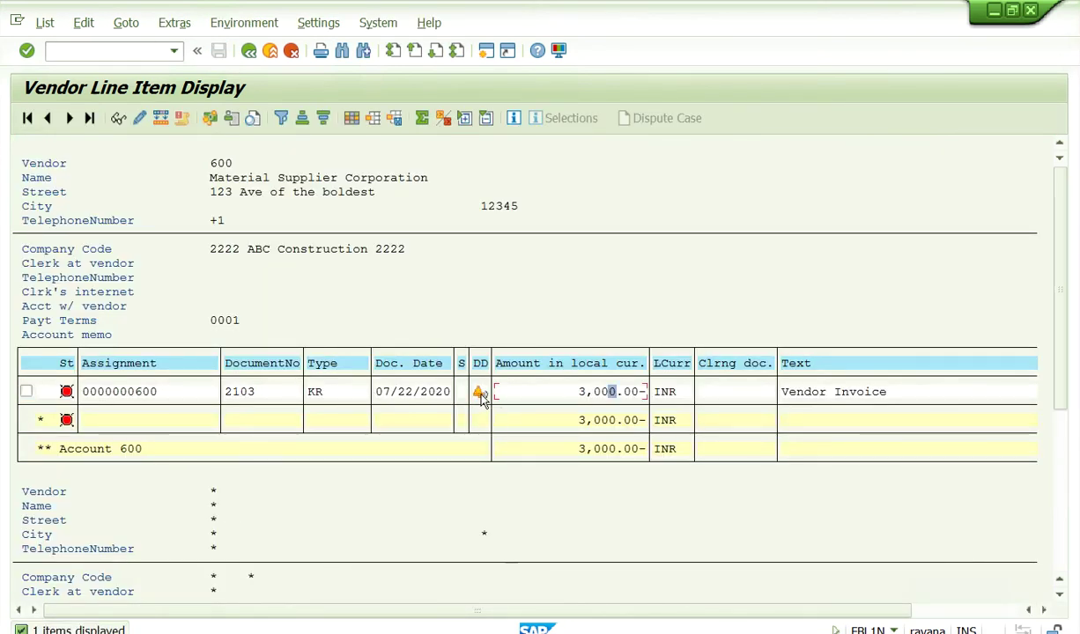
Step: Leave the line item display and open the outgoing payment entry with transaction f-53
click(123, 51)
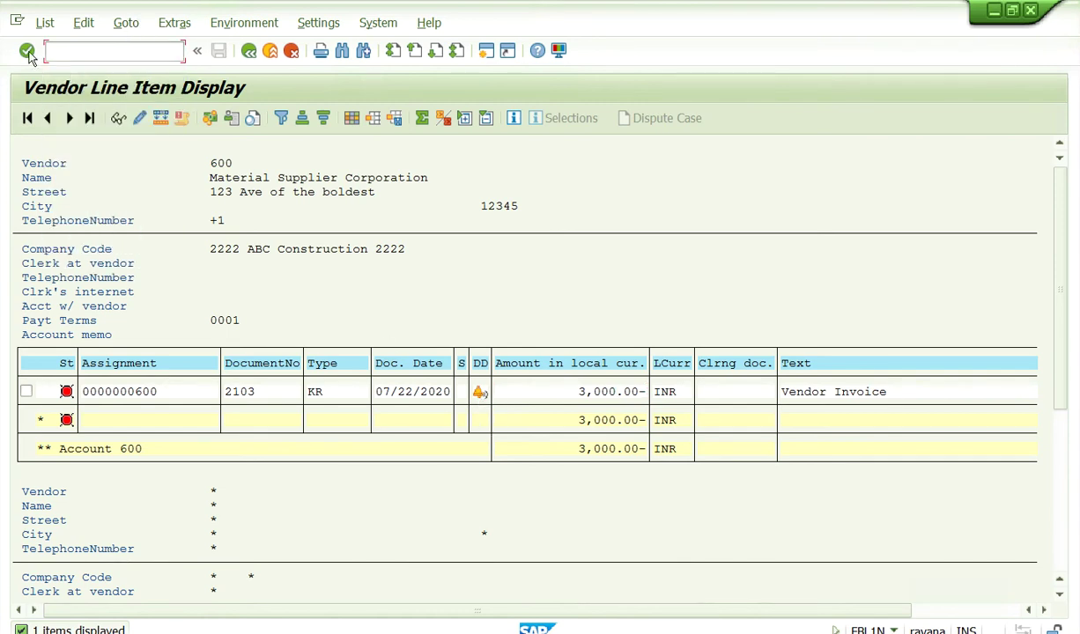
text(/n)
key(Return)
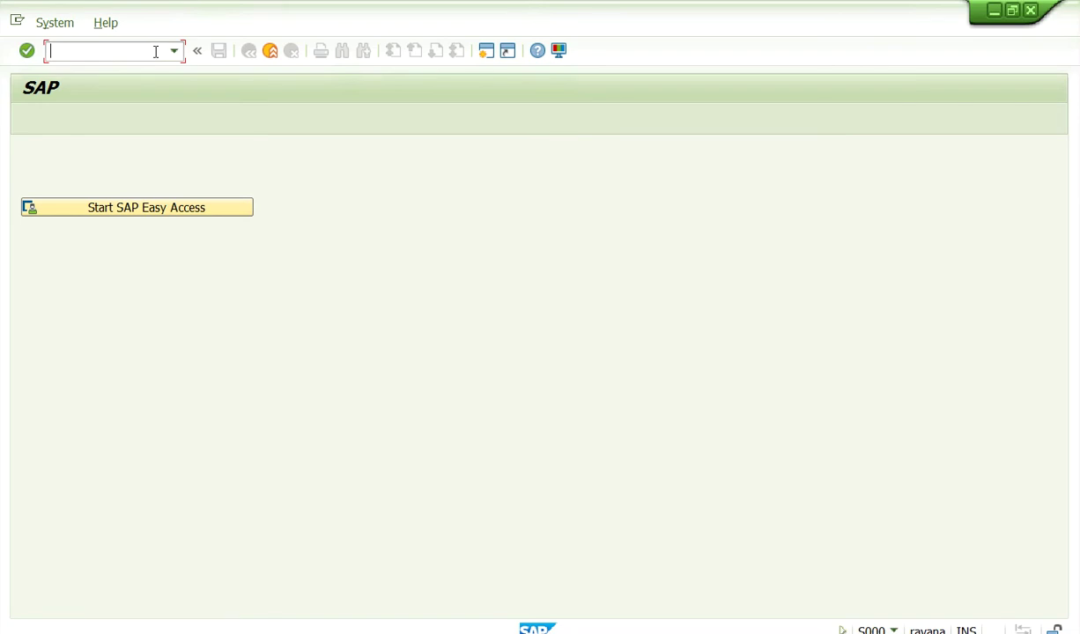
text(-53)
key(Return)
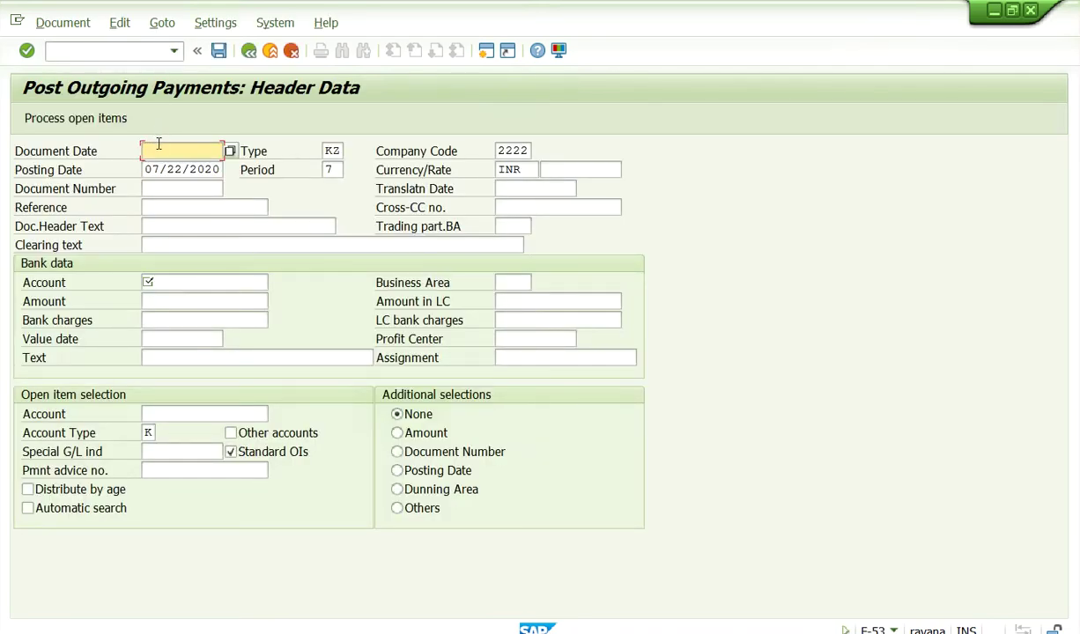
Step: Set the payment's document date to 07/22/2020 and enter the bank G/L account, amount 2000 and business area 2222
click(159, 146)
click(166, 159)
click(172, 284)
click(160, 299)
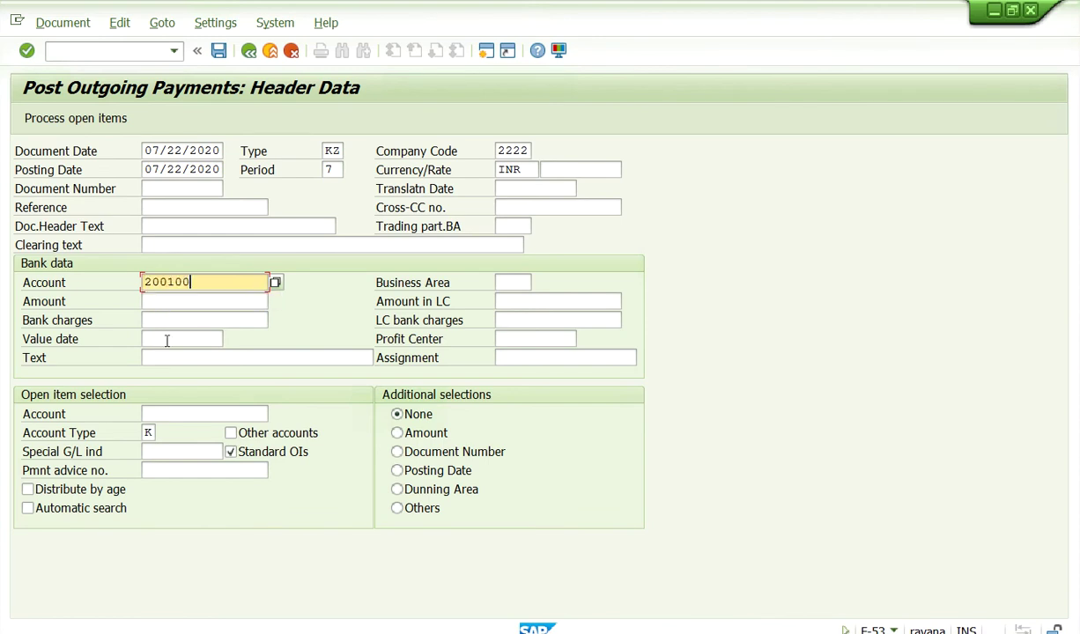
click(159, 300)
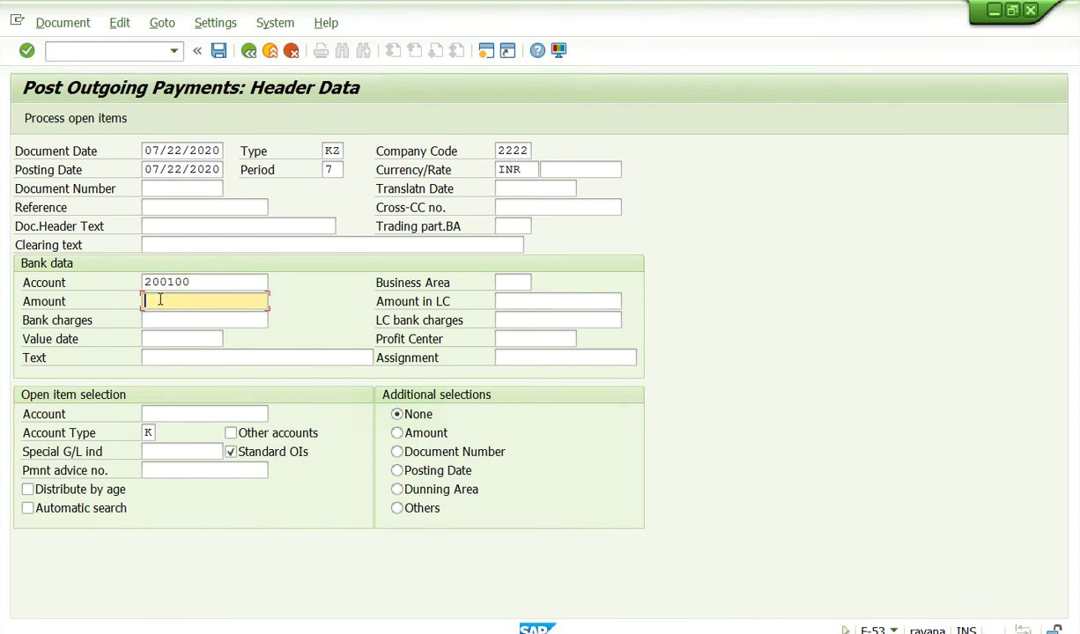
text(2000)
click(512, 283)
click(511, 300)
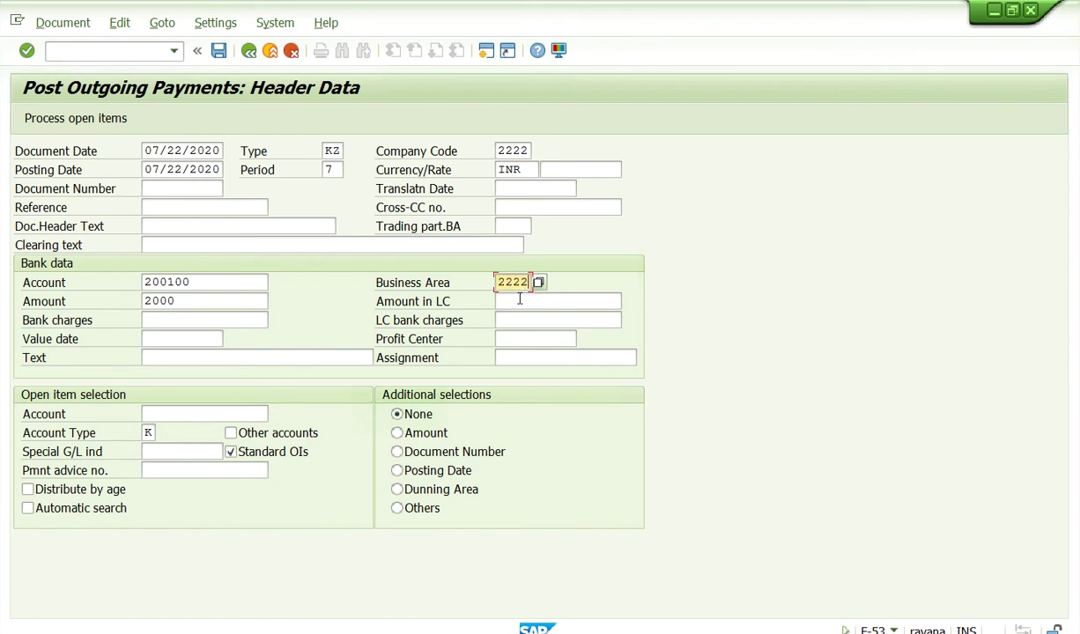
Step: Set the value date to 07/22/2020 and text to Residual Payment, and process the open items of the vendor's account
click(181, 339)
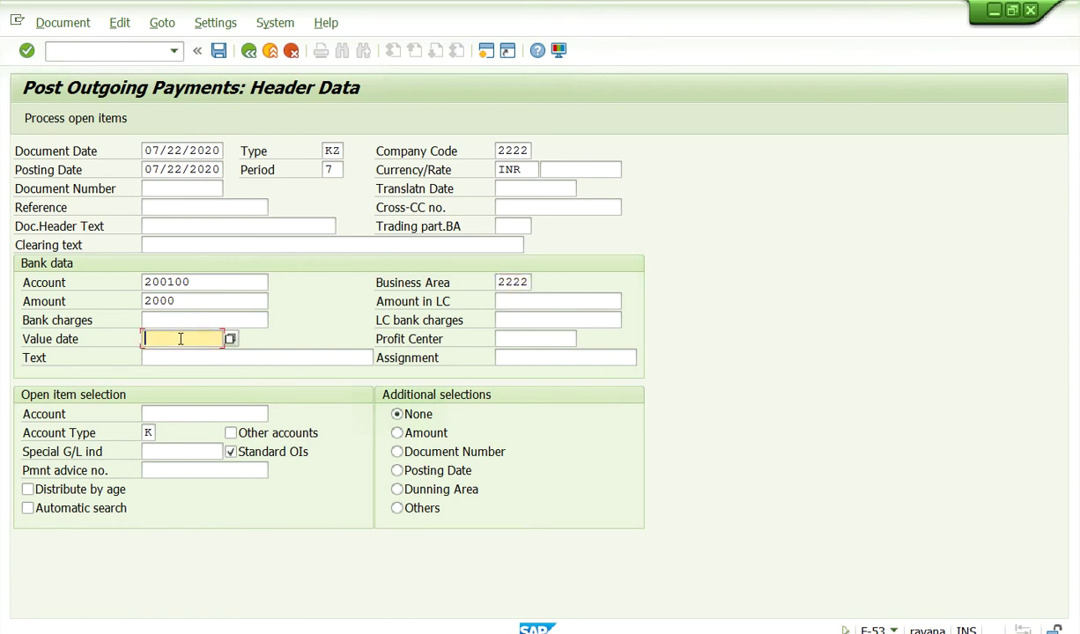
click(173, 354)
click(155, 414)
click(172, 434)
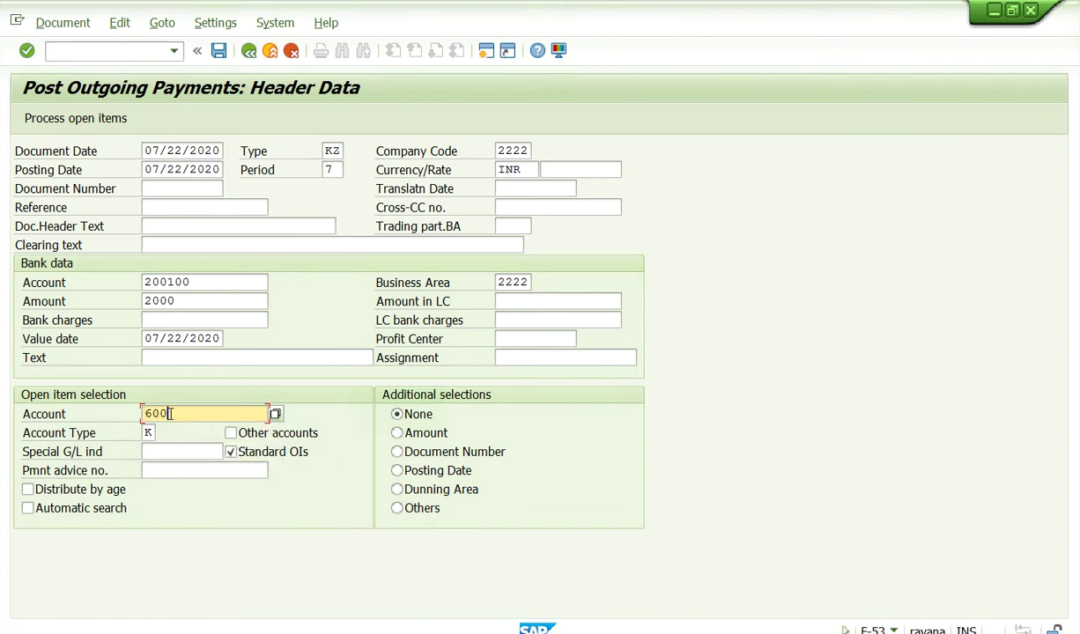
click(177, 357)
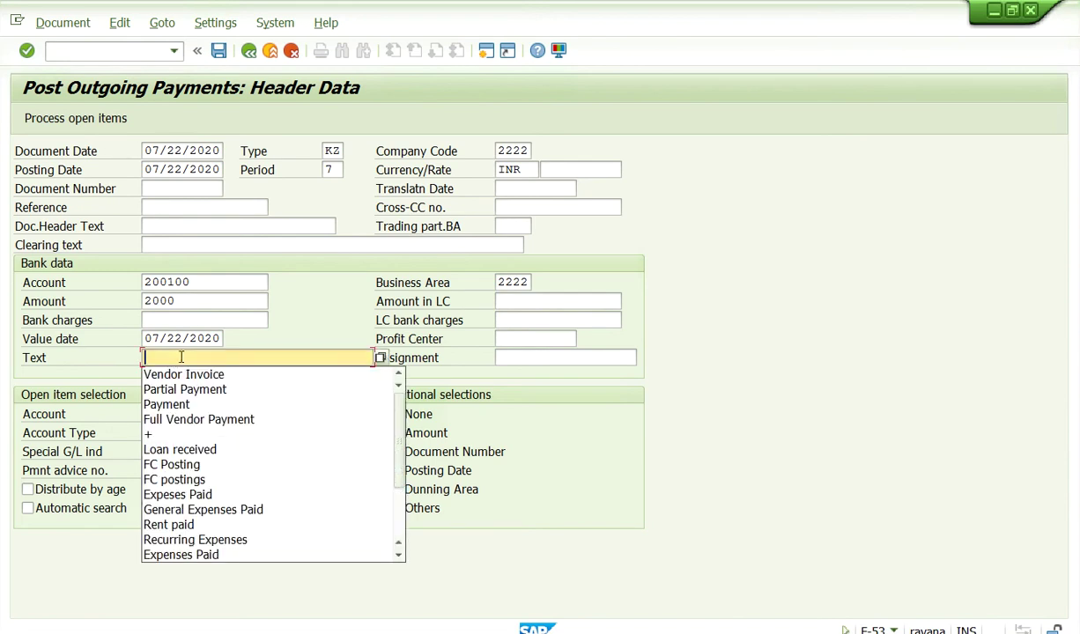
text(Resid)
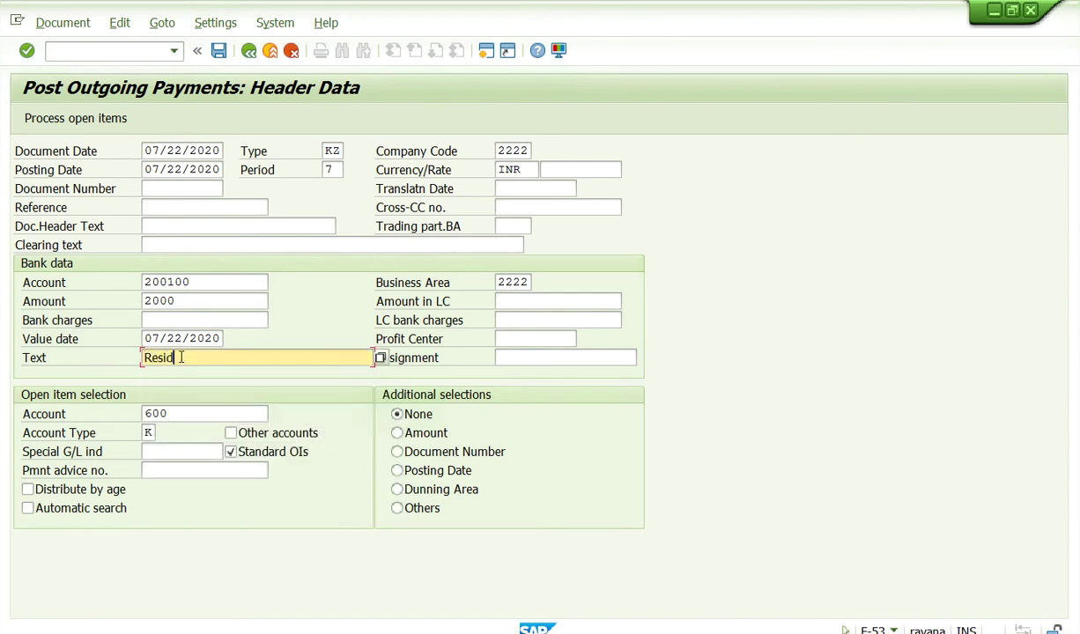
text(ual Payment)
click(44, 118)
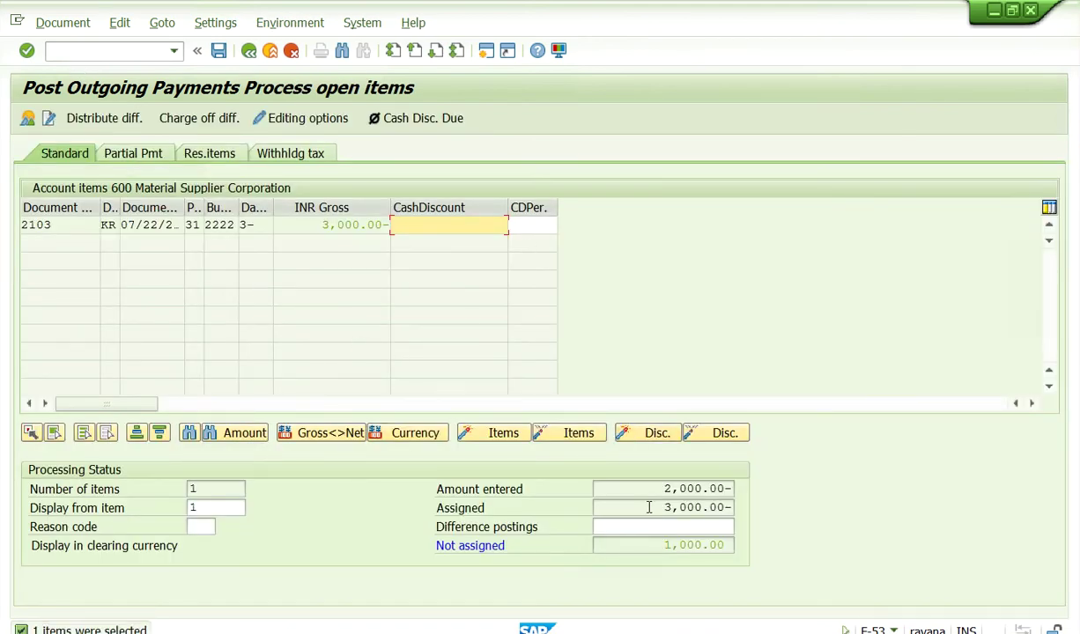
Step: Compare the payment's entered, assigned and not assigned amounts in the processing status
click(662, 489)
drag(662, 488, 720, 489)
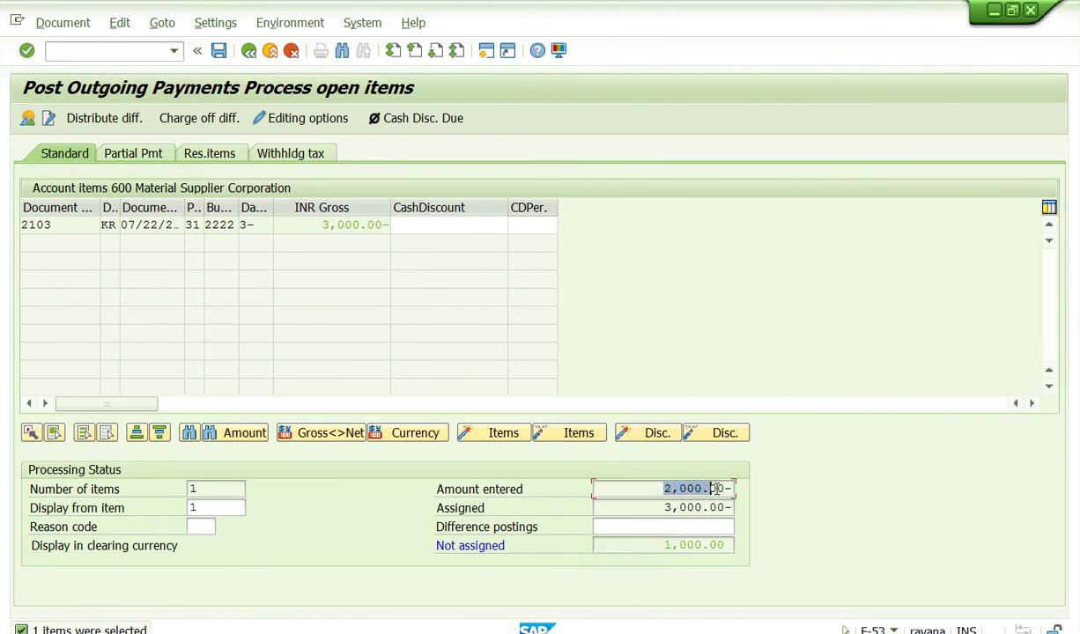
click(710, 489)
drag(663, 509, 720, 507)
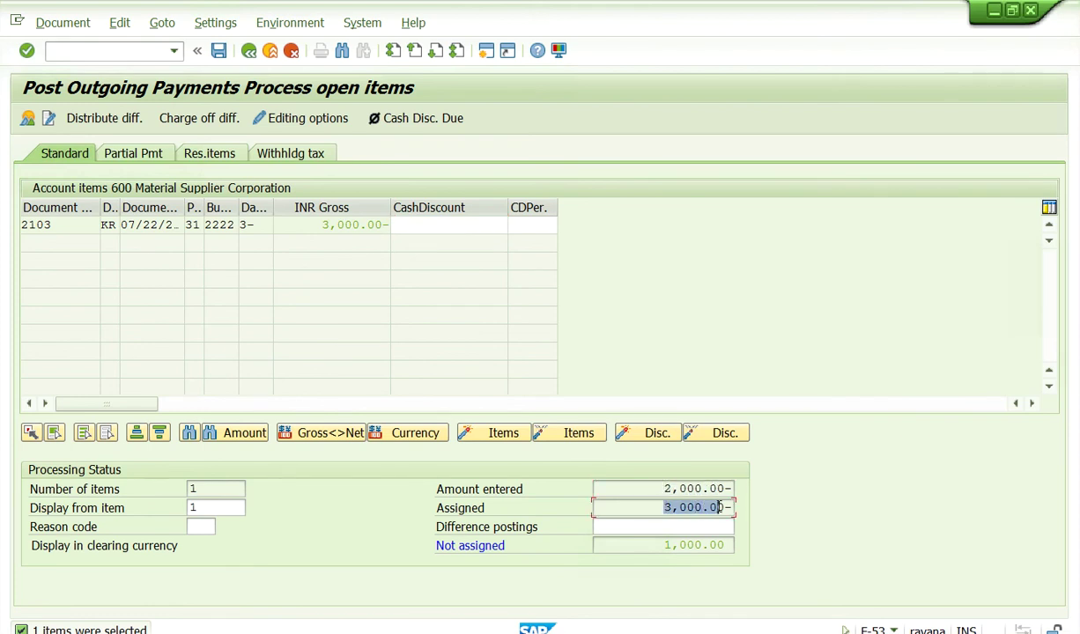
click(662, 546)
drag(659, 546, 730, 545)
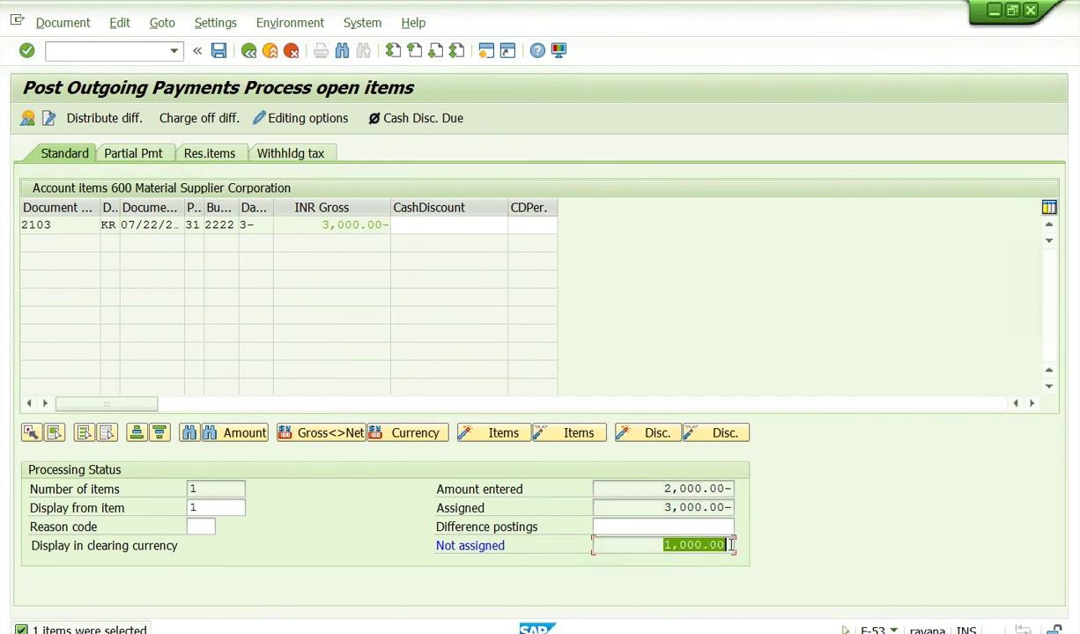
click(730, 545)
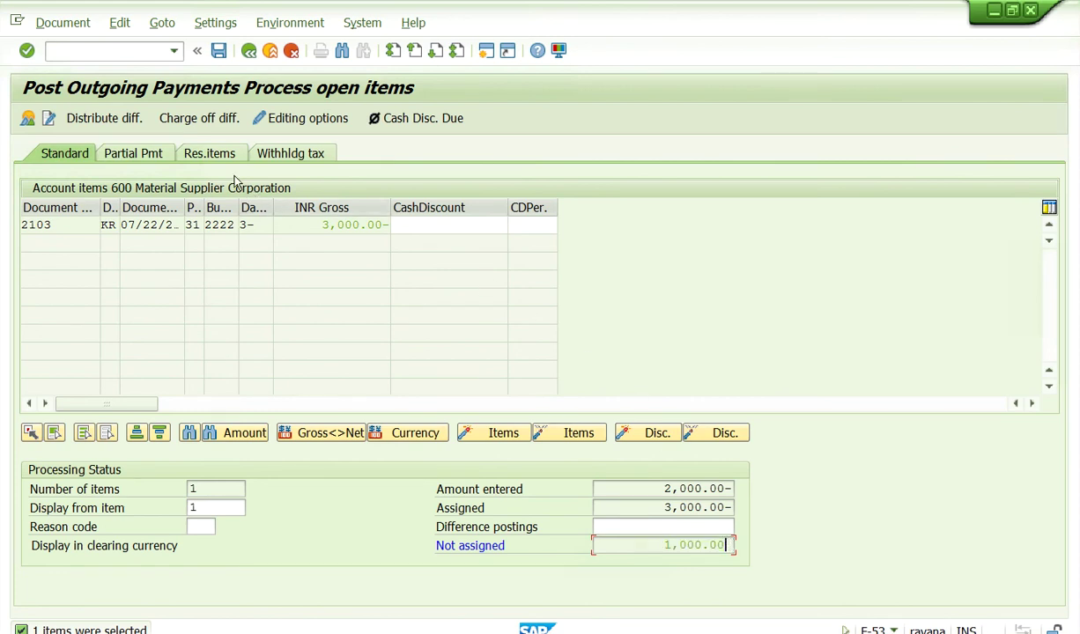
Step: Assign the unassigned 1,000.00 as a residual item on the invoice, check the resulting amounts, and try to post the payment
click(212, 154)
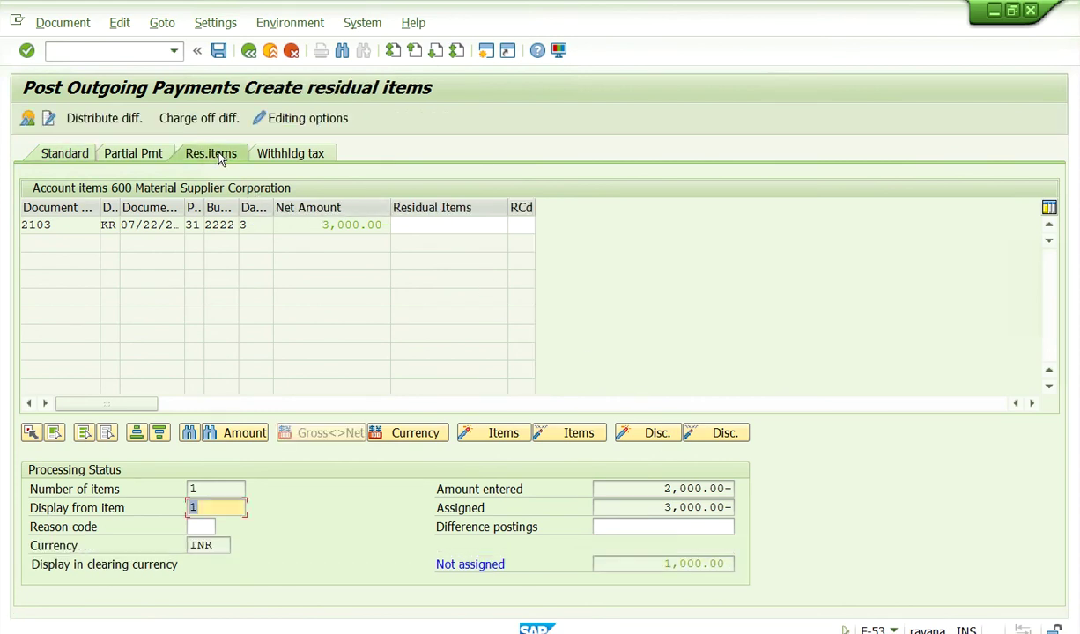
double_click(438, 226)
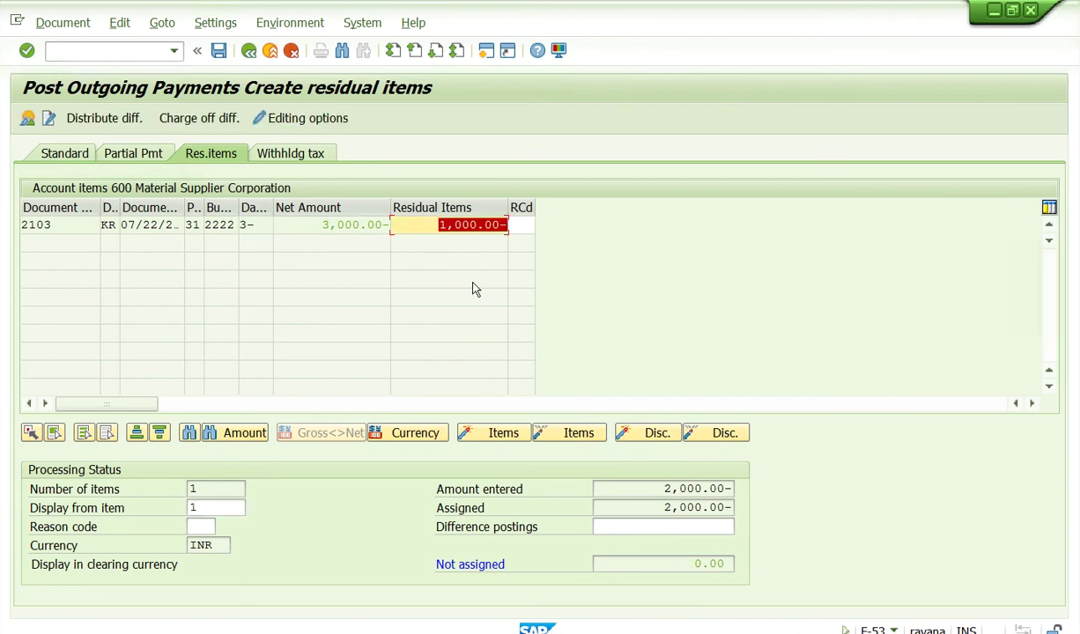
drag(657, 488, 732, 525)
drag(438, 226, 504, 224)
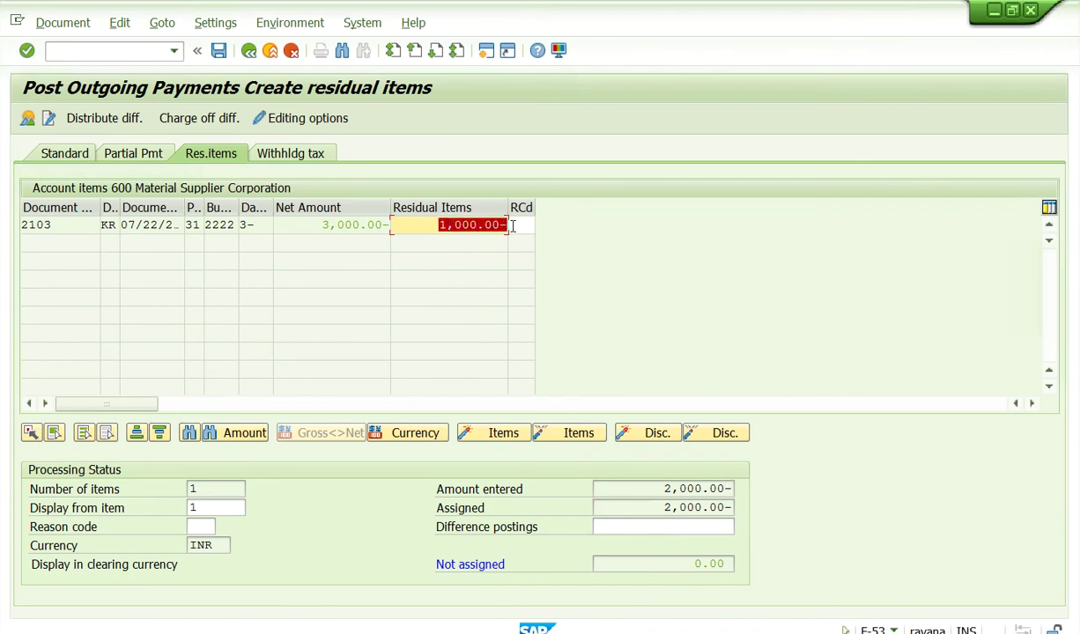
click(331, 225)
drag(330, 225, 377, 225)
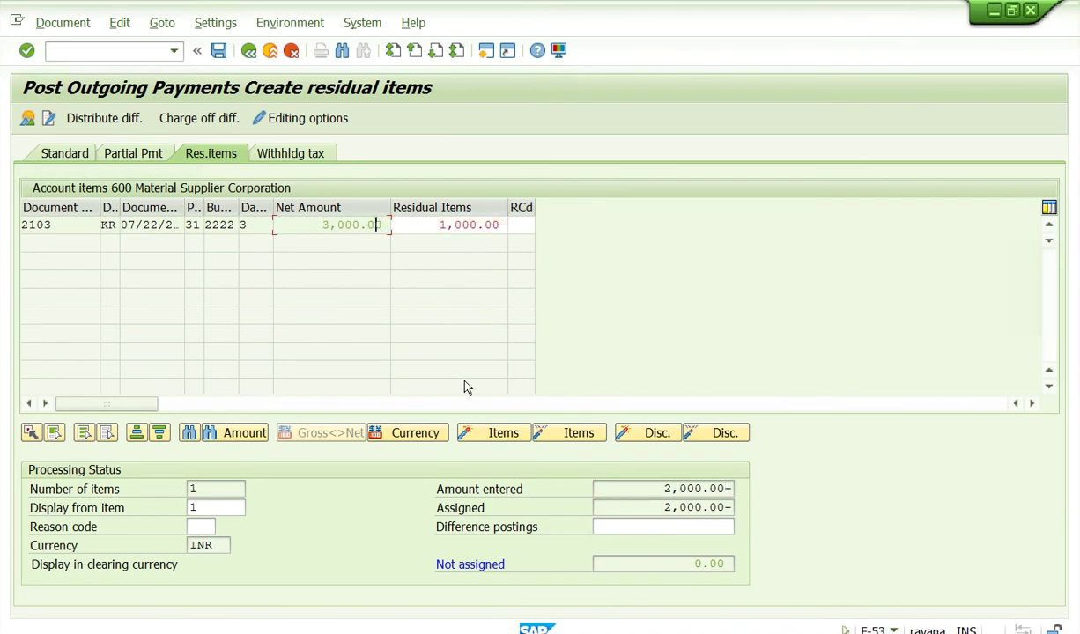
drag(660, 489, 696, 488)
click(719, 489)
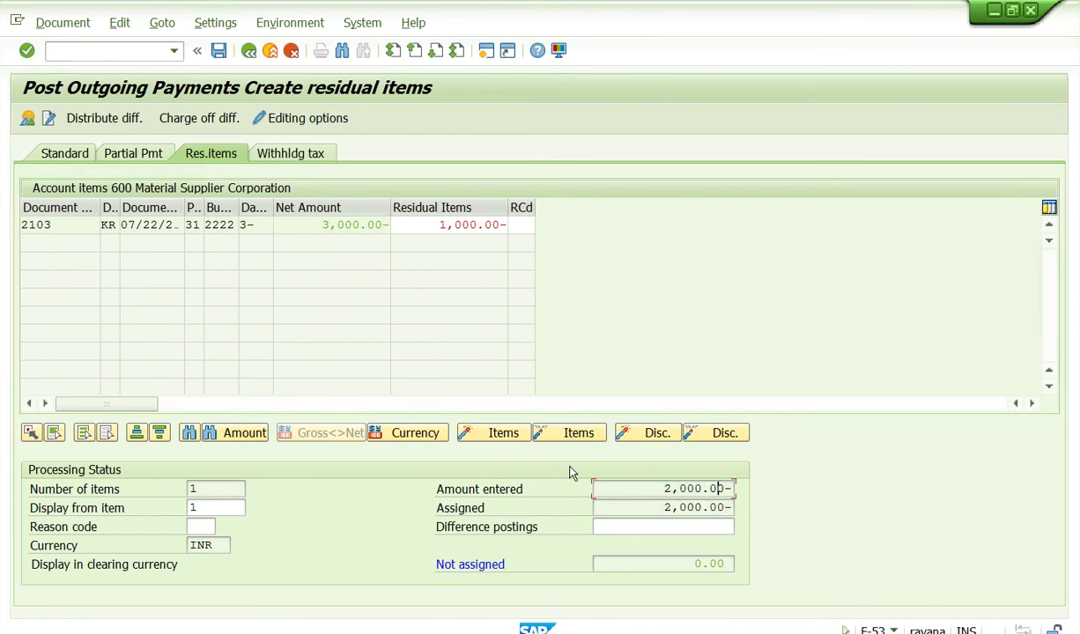
click(219, 51)
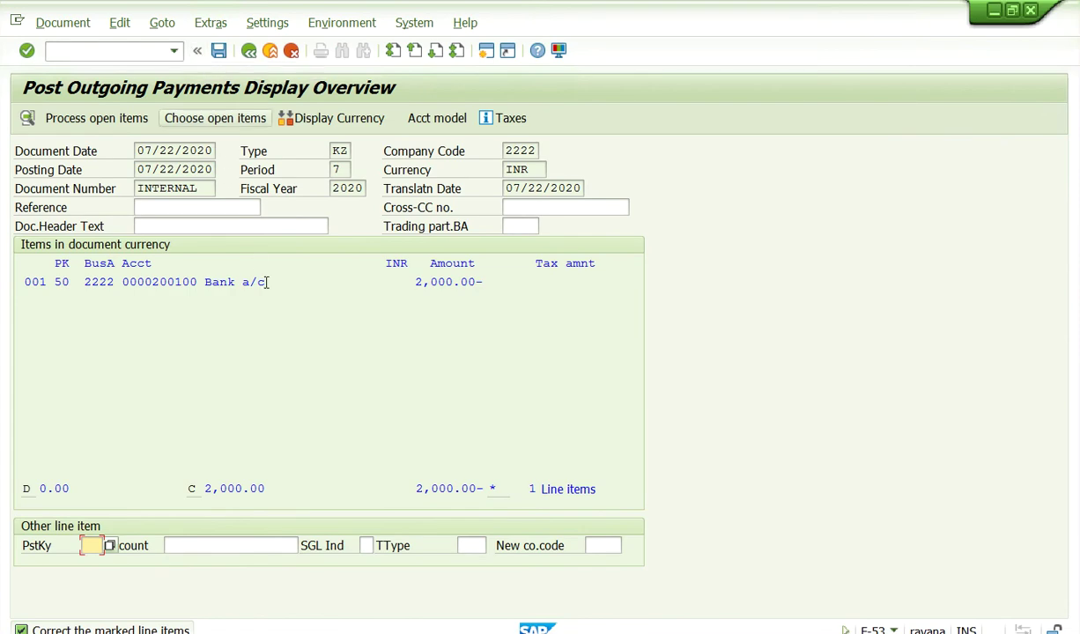
Step: Open the payment's marked bank line item for correction and try to post the payment
click(211, 284)
double_click(211, 283)
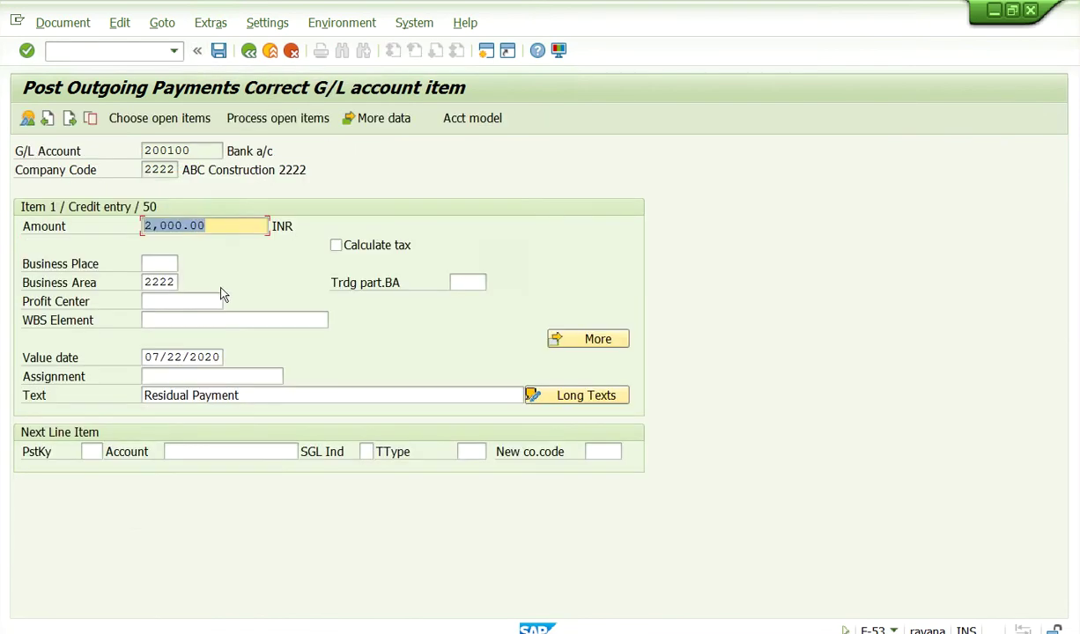
click(218, 51)
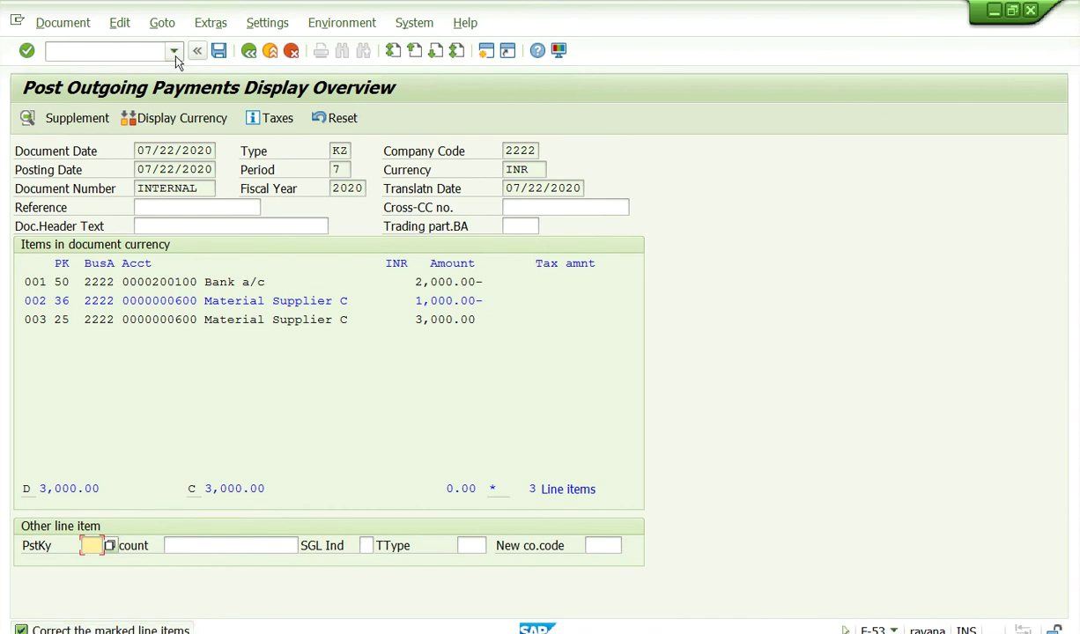
Step: Enter the text Residual Payment on the vendor's payment difference item of 1,000.00, and post the payment
double_click(220, 297)
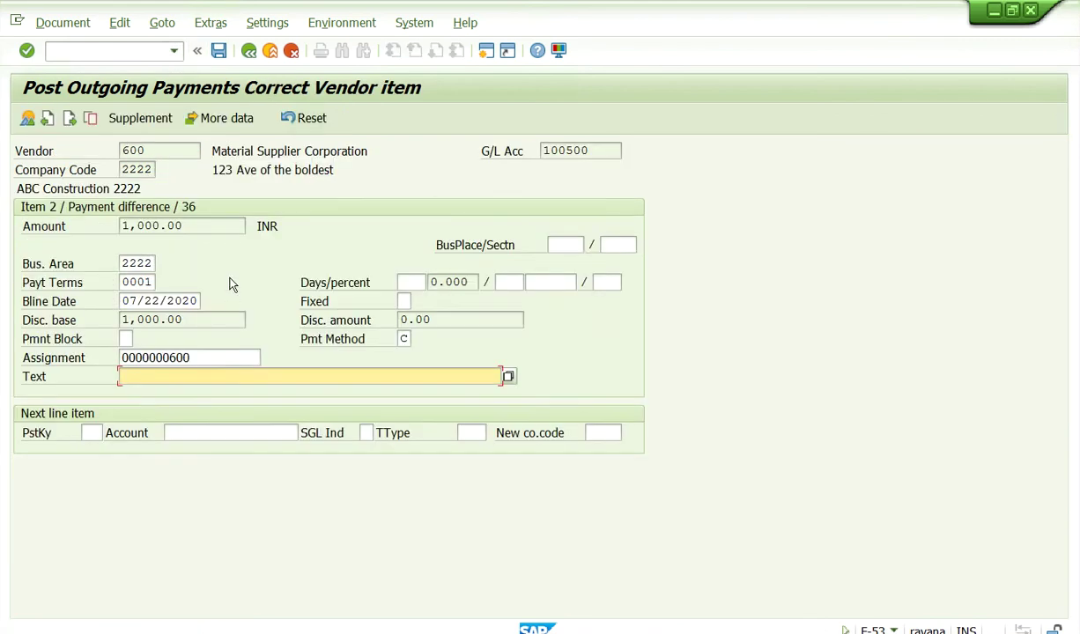
click(219, 52)
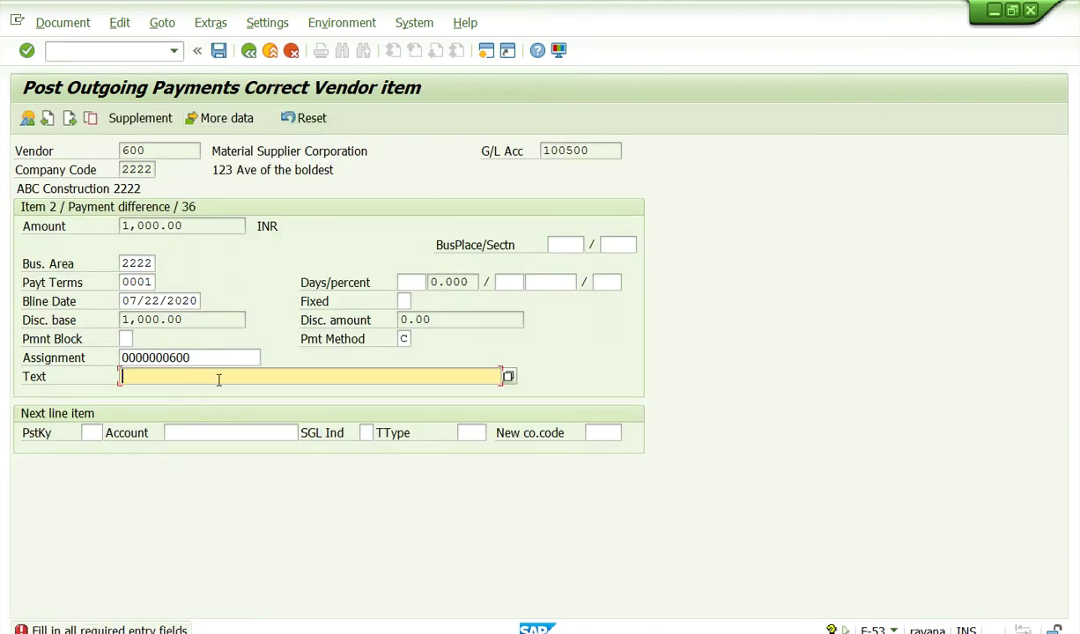
click(218, 379)
click(215, 392)
key(Return)
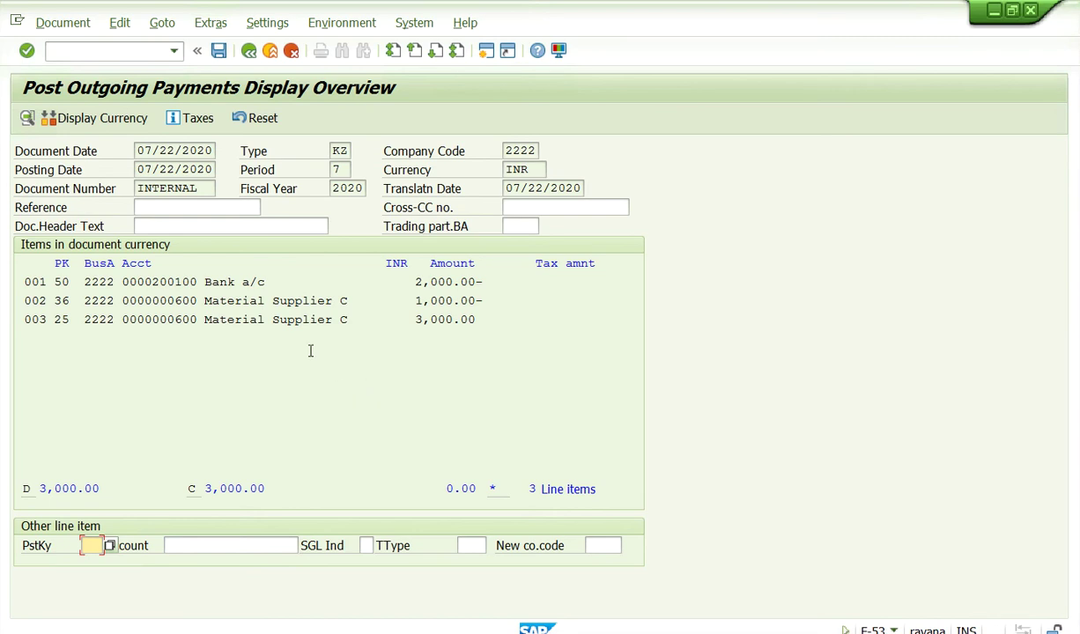
click(220, 300)
drag(226, 301, 483, 300)
click(217, 52)
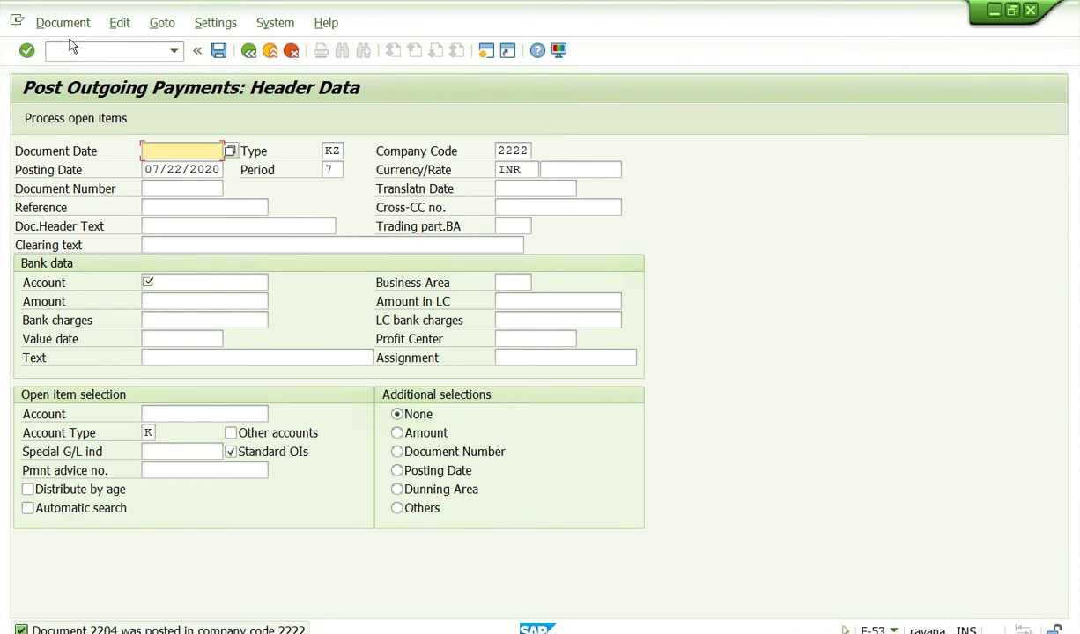
Step: Leave the outgoing payment transaction and open Vendor Line Items (FBL1N) from the FI favorites
click(174, 50)
click(55, 85)
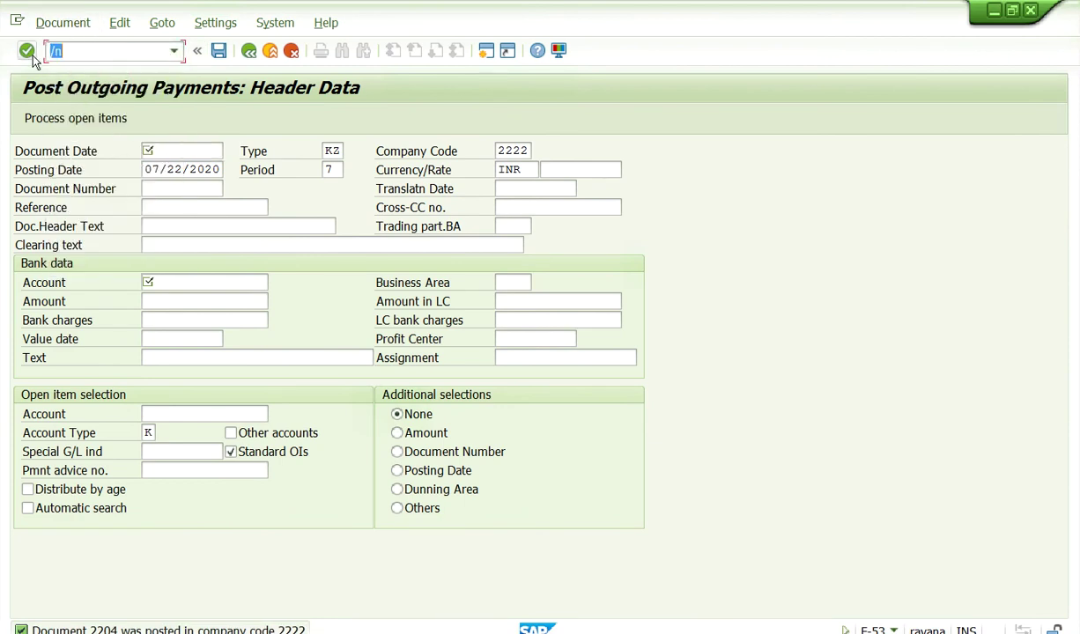
key(Return)
click(112, 205)
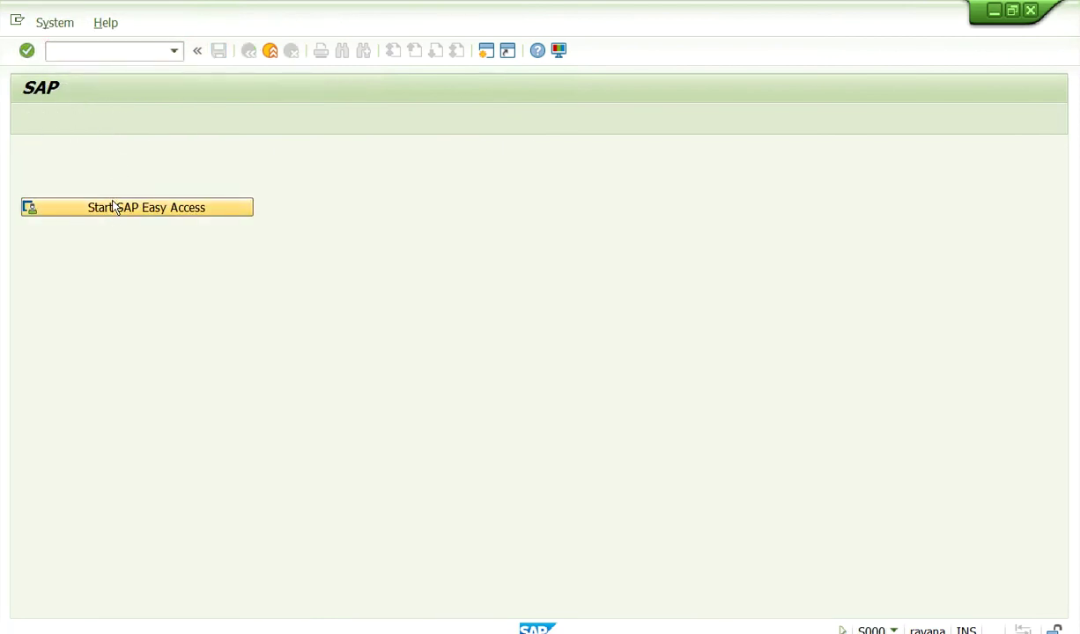
click(38, 183)
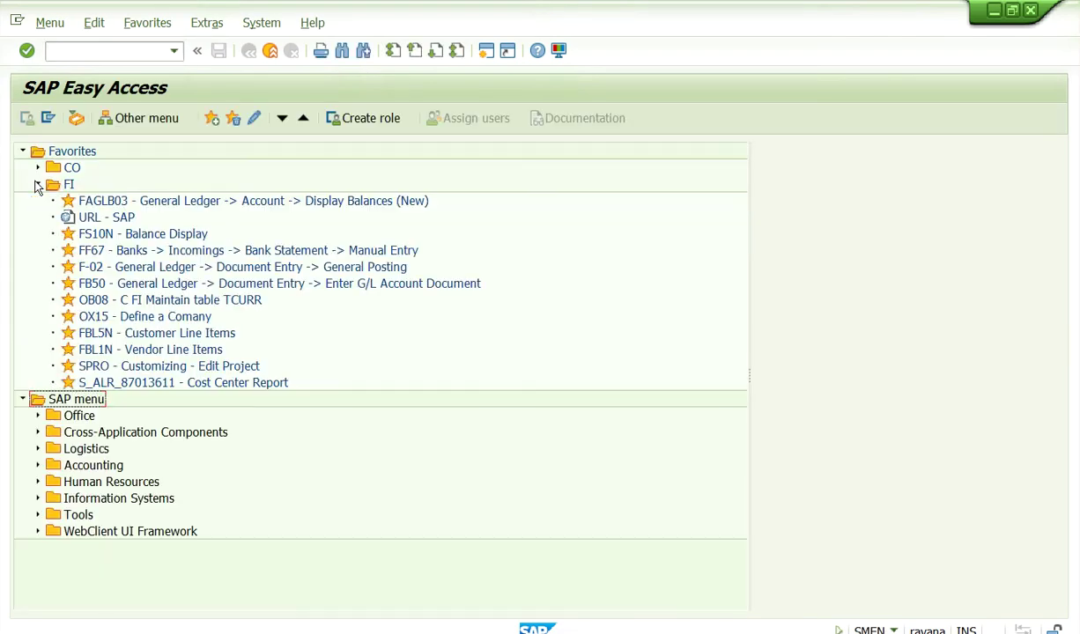
double_click(104, 350)
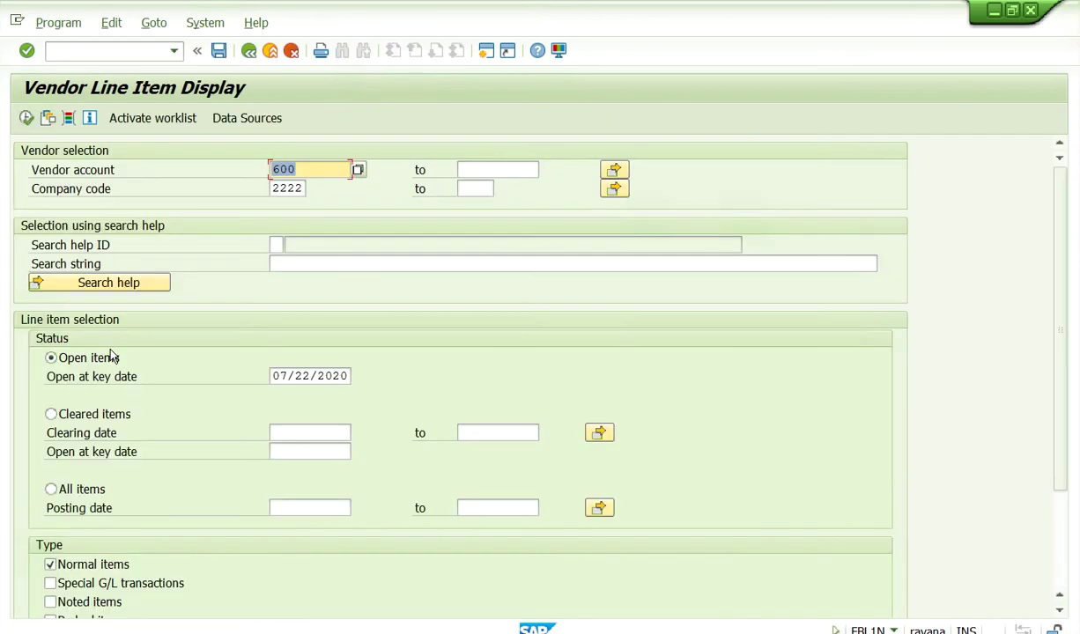
Step: List all items of the vendor in company code 2222 and examine the residual item and the cleared documents
click(51, 490)
click(26, 118)
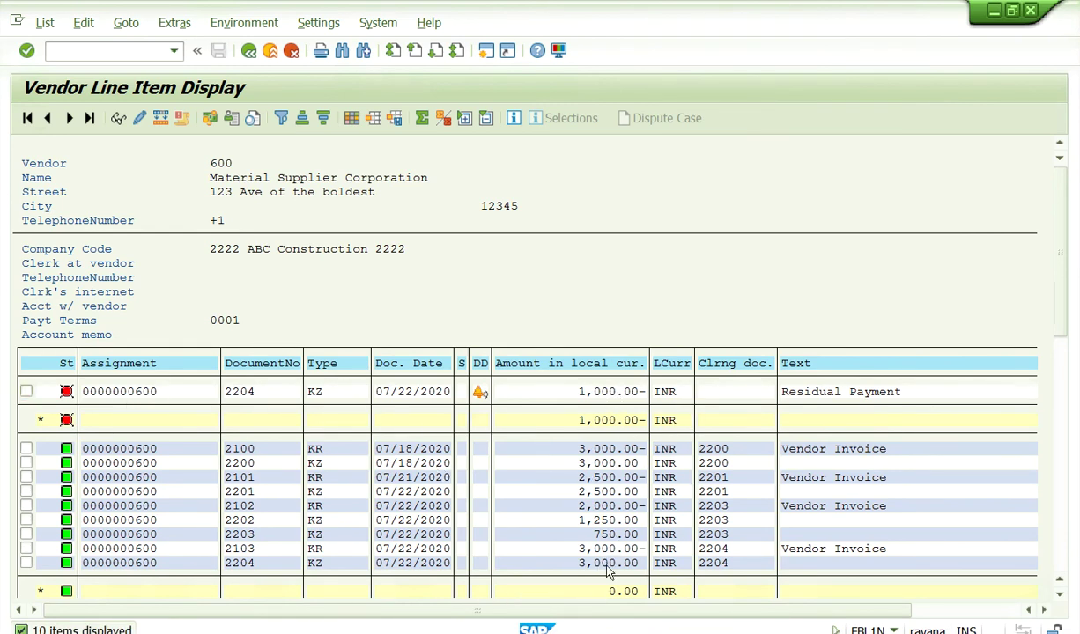
scroll(600, 550, down, 1)
scroll(600, 529, up, 1)
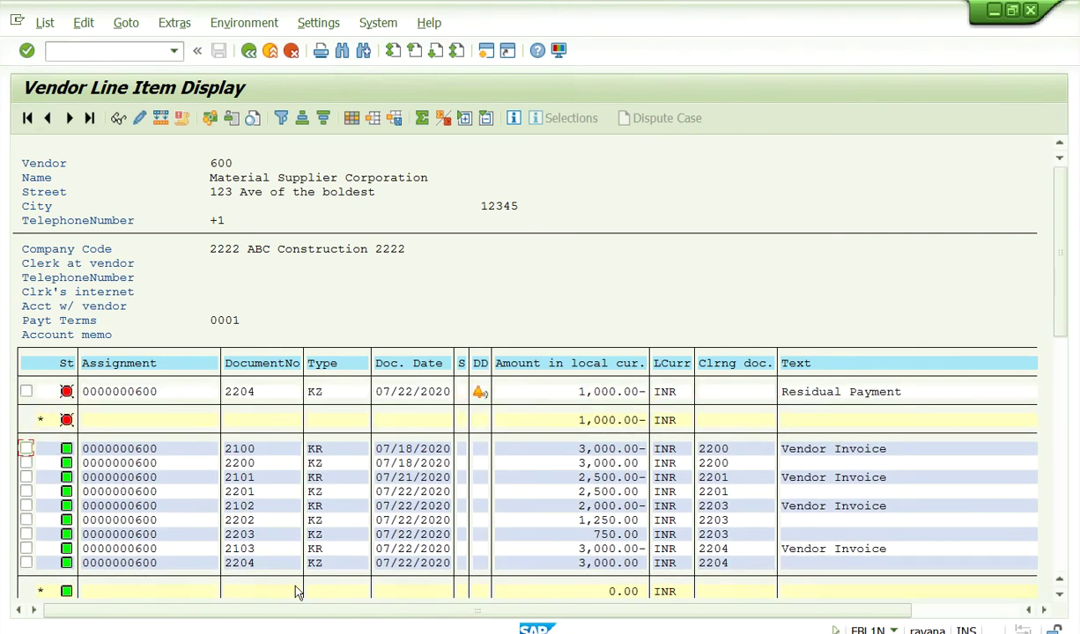
click(618, 564)
Step: Leave the line item report and start the outgoing payment transaction F-53
click(169, 54)
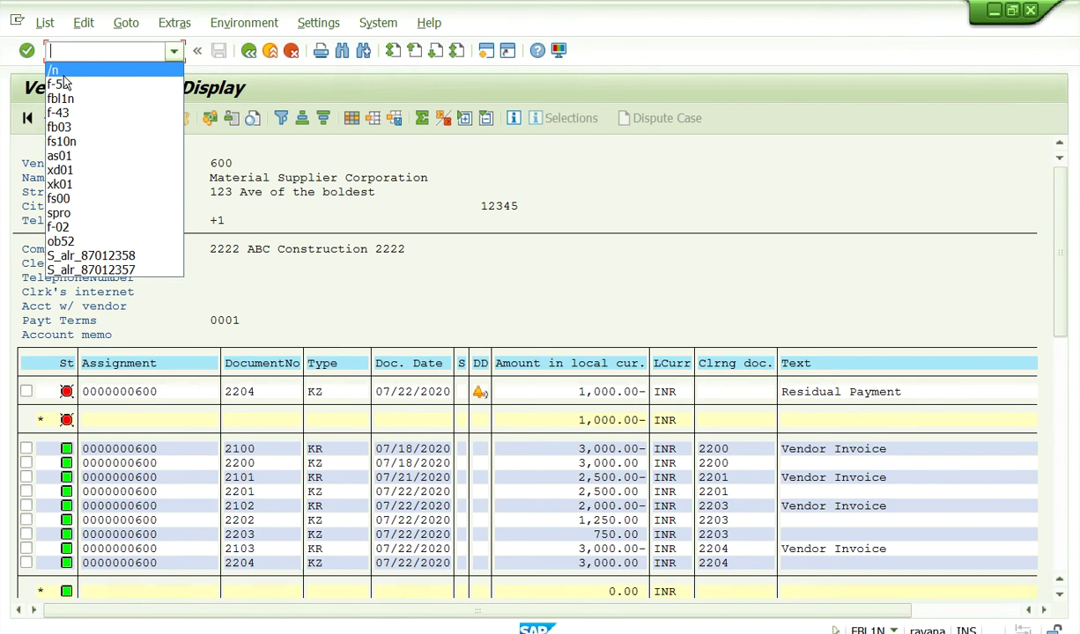
click(504, 268)
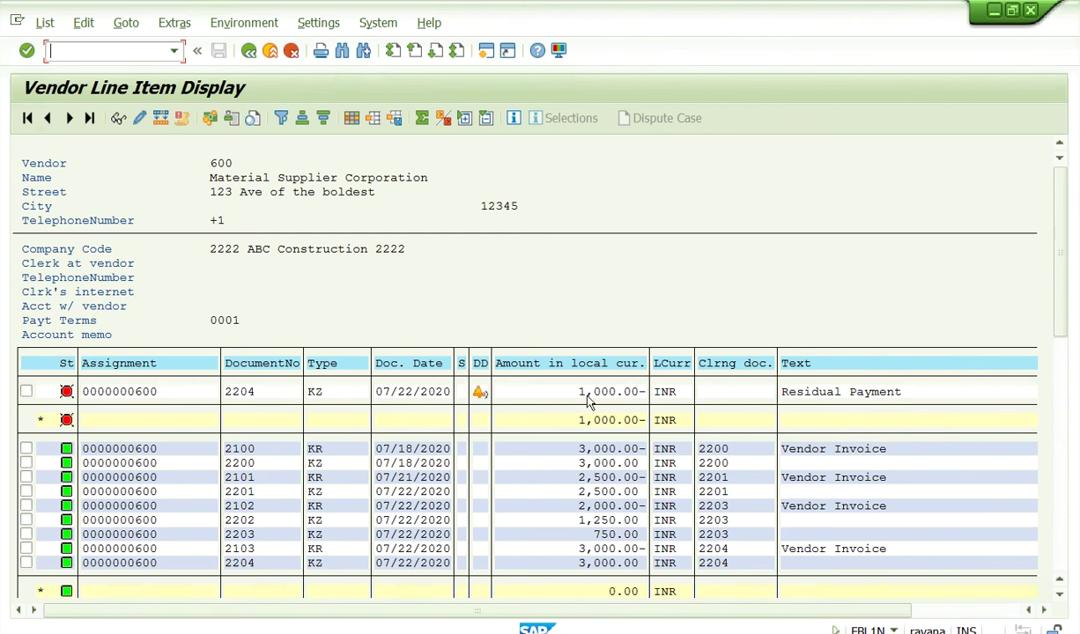
click(173, 50)
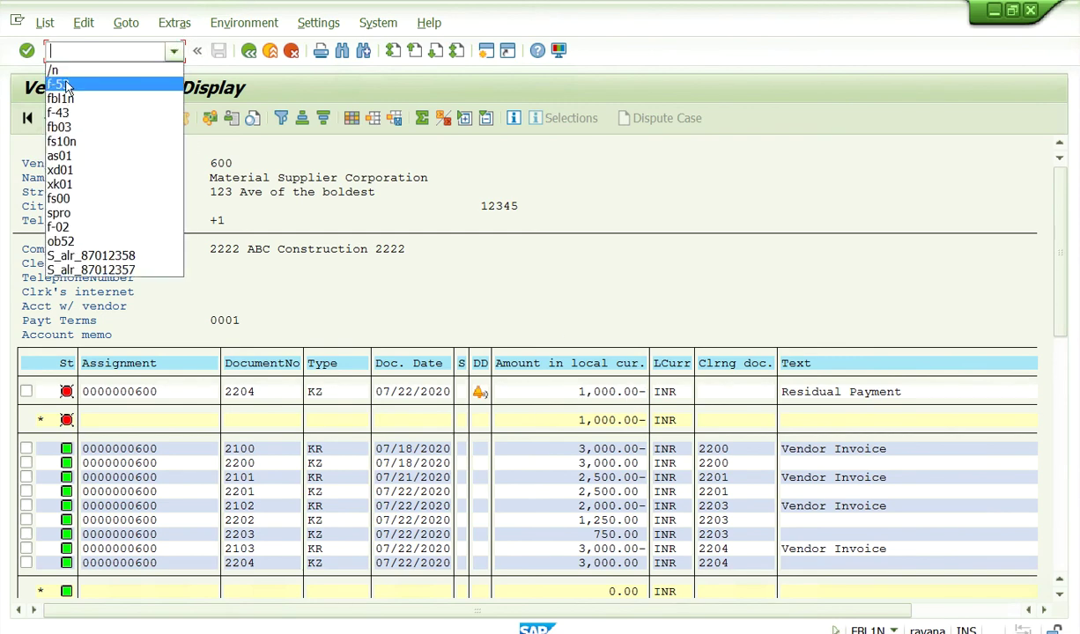
click(42, 66)
key(Return)
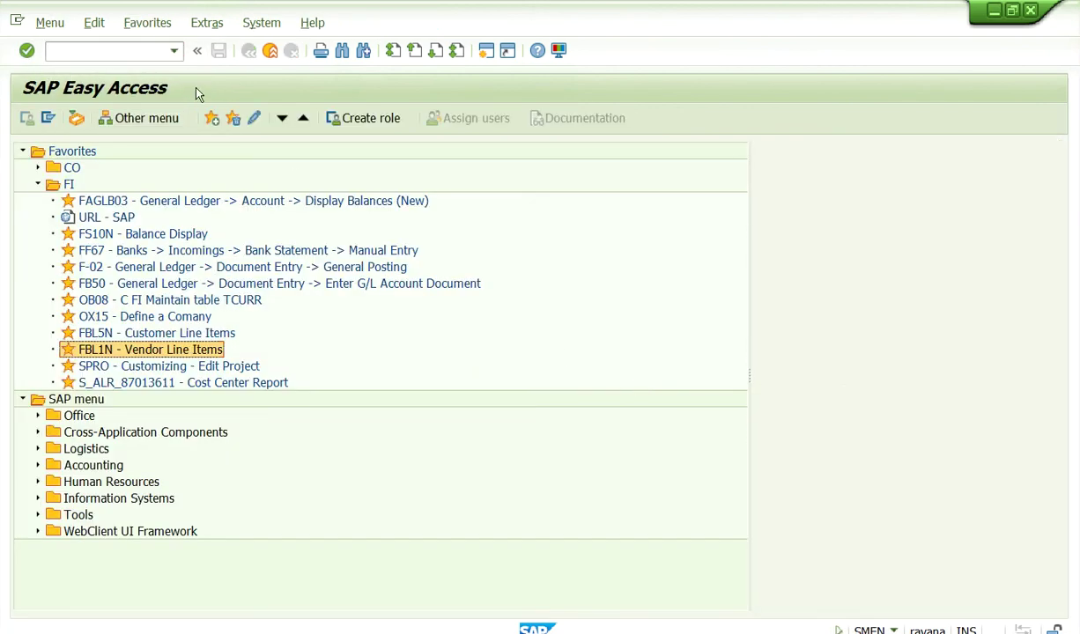
text(f)
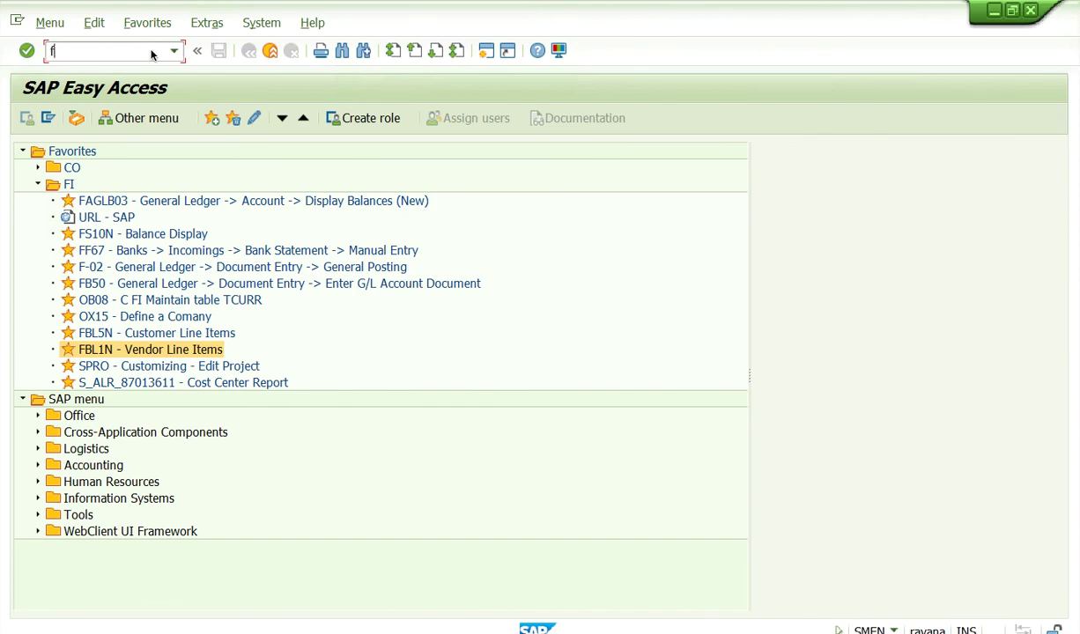
text(-53)
key(Return)
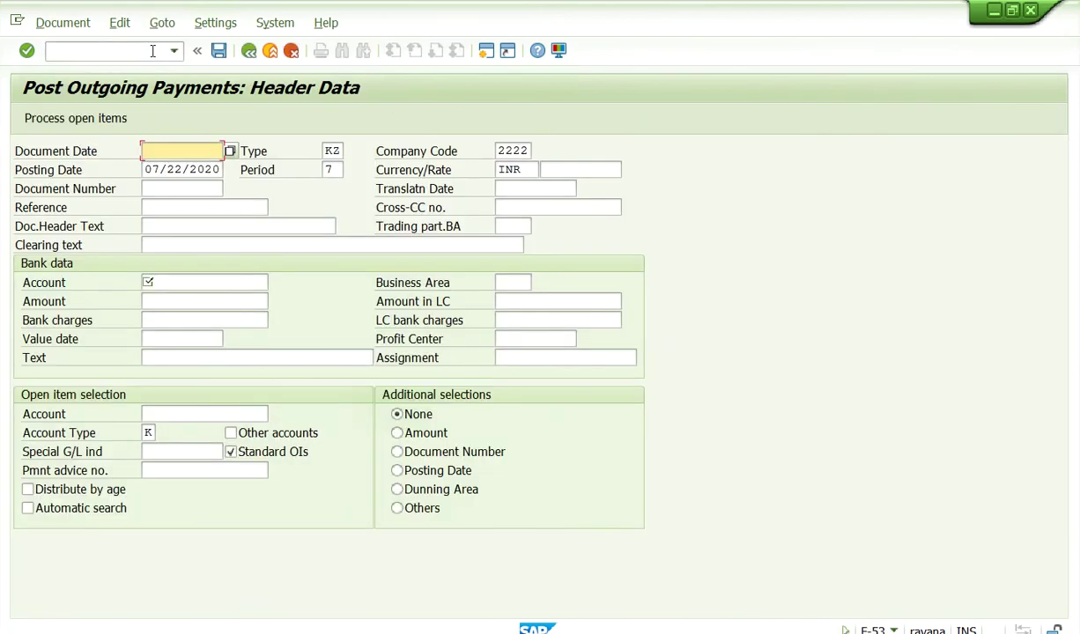
Step: Set the payment's document date to 07/22/2020 and enter the bank G/L account, amount 1000 and business area 2222
click(164, 153)
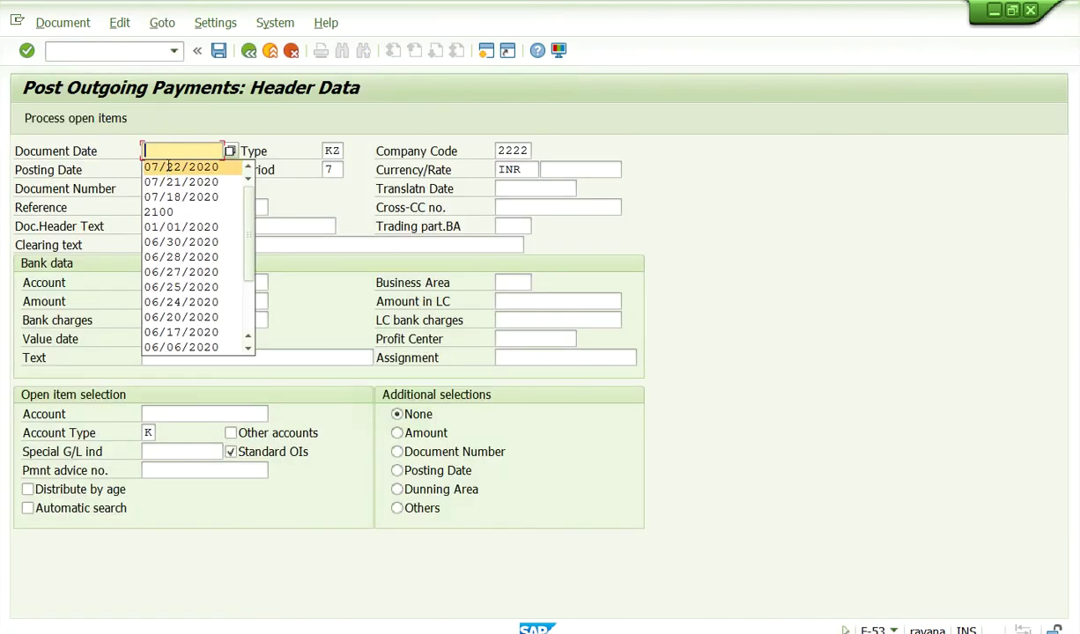
click(165, 162)
click(162, 281)
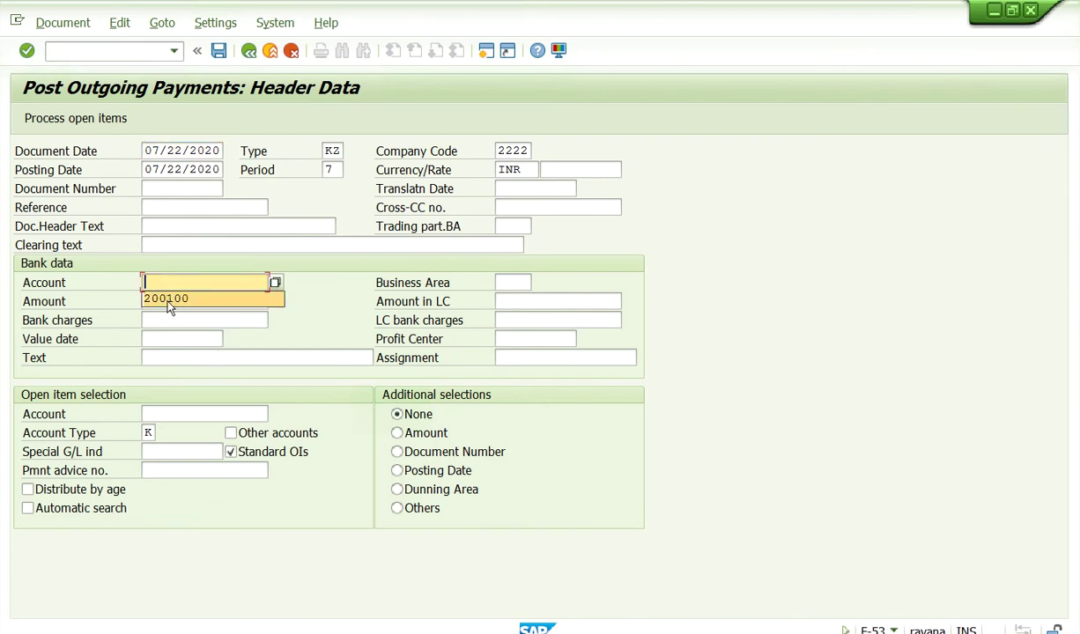
click(164, 296)
click(167, 301)
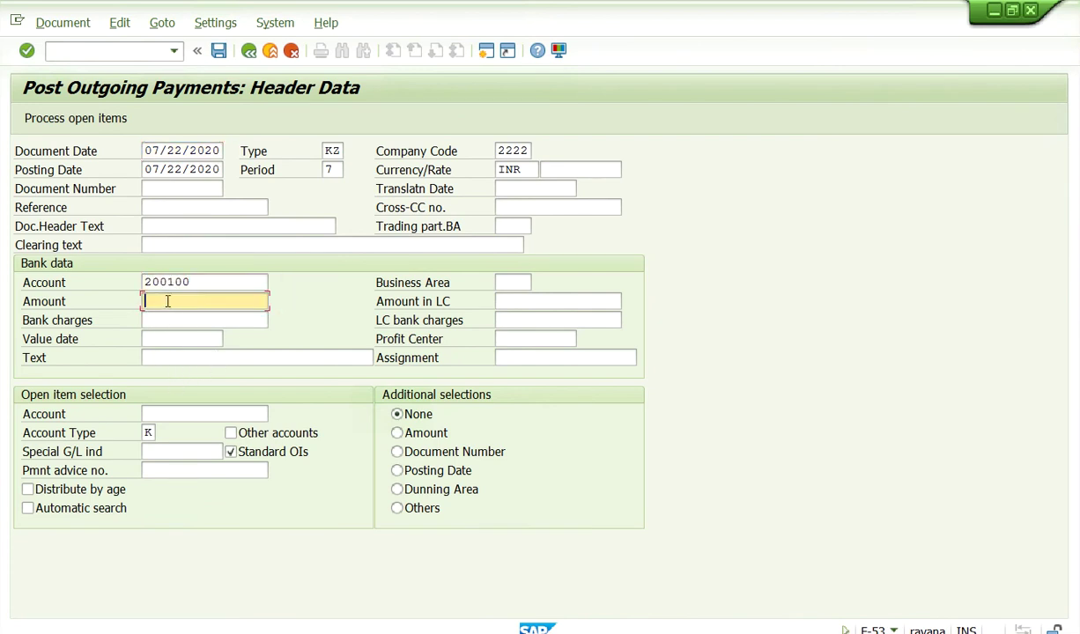
text(1000)
click(529, 282)
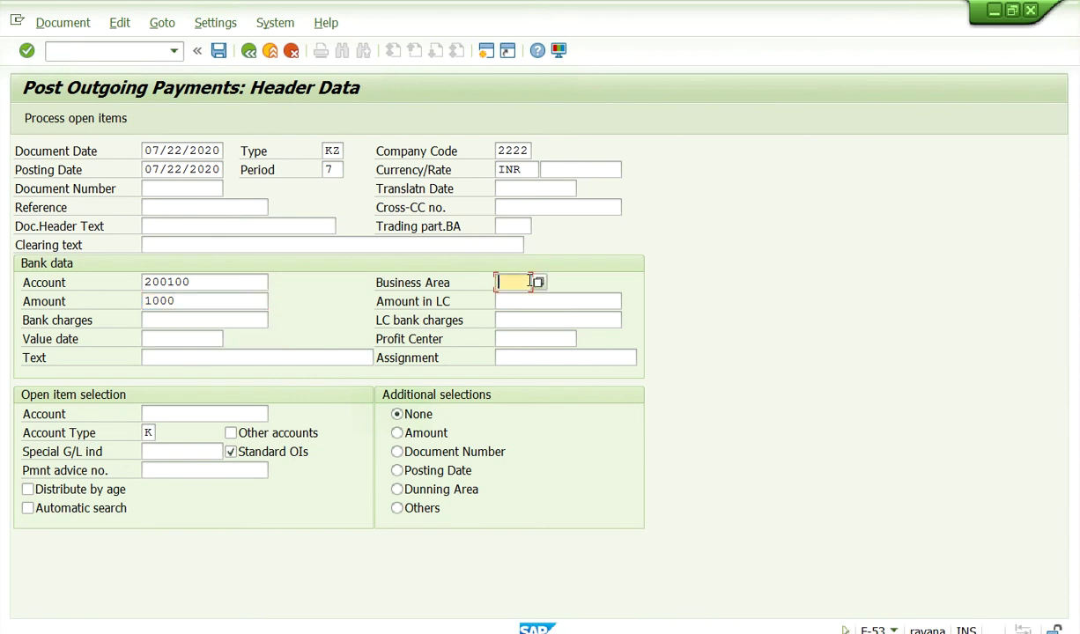
click(512, 298)
Step: Enter the vendor's account for open item selection, and set the text to Final Payment and value date to 07/22/2020
click(215, 414)
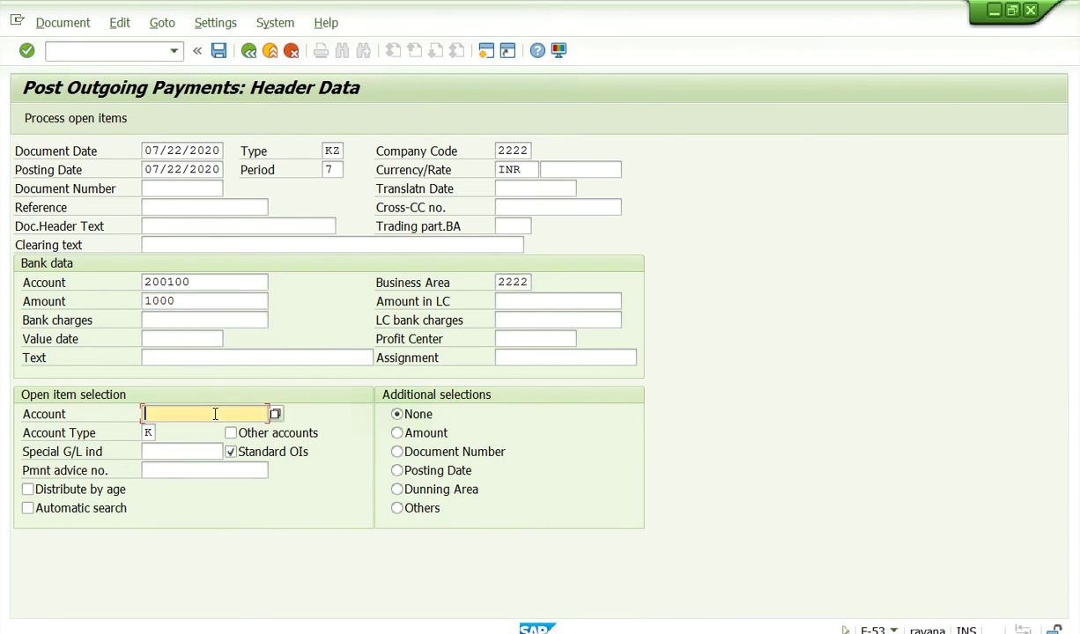
click(211, 430)
click(168, 341)
click(163, 357)
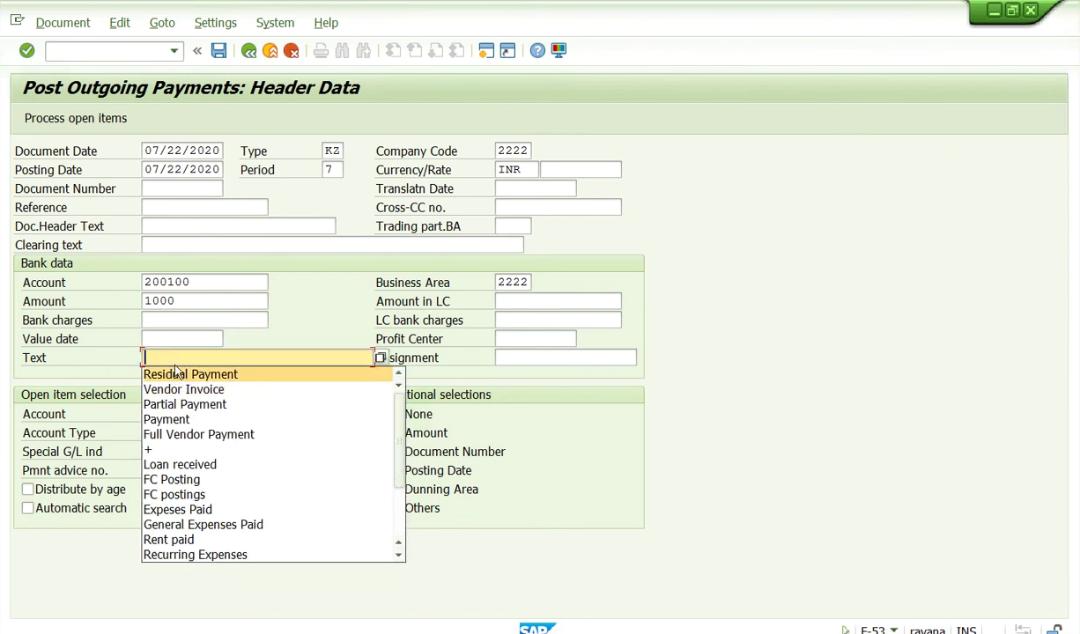
click(172, 355)
text(Fina)
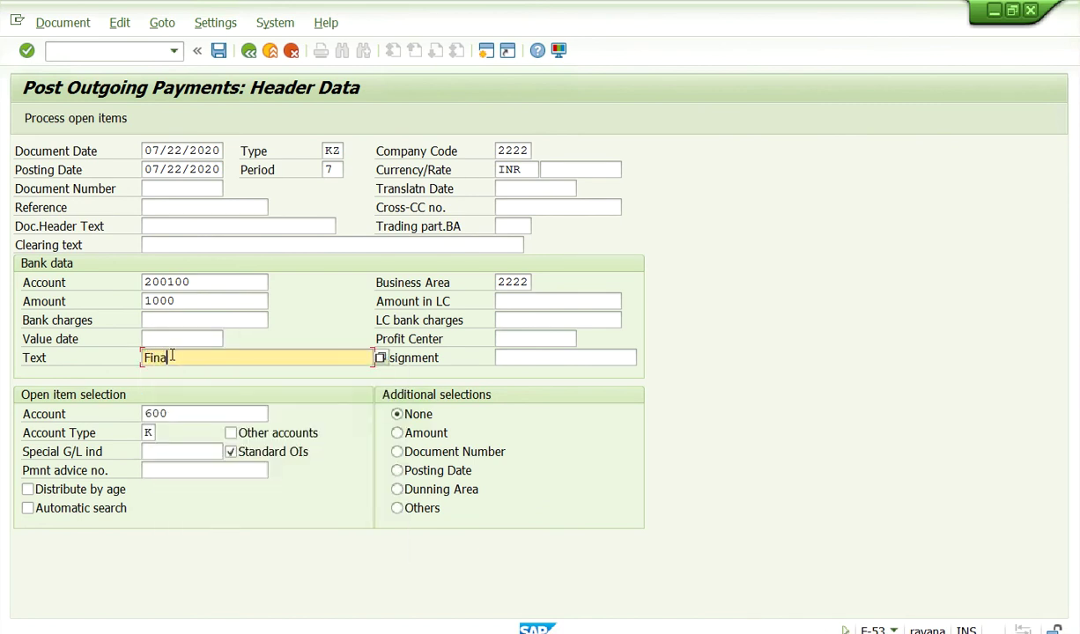
text(l Payment)
click(160, 339)
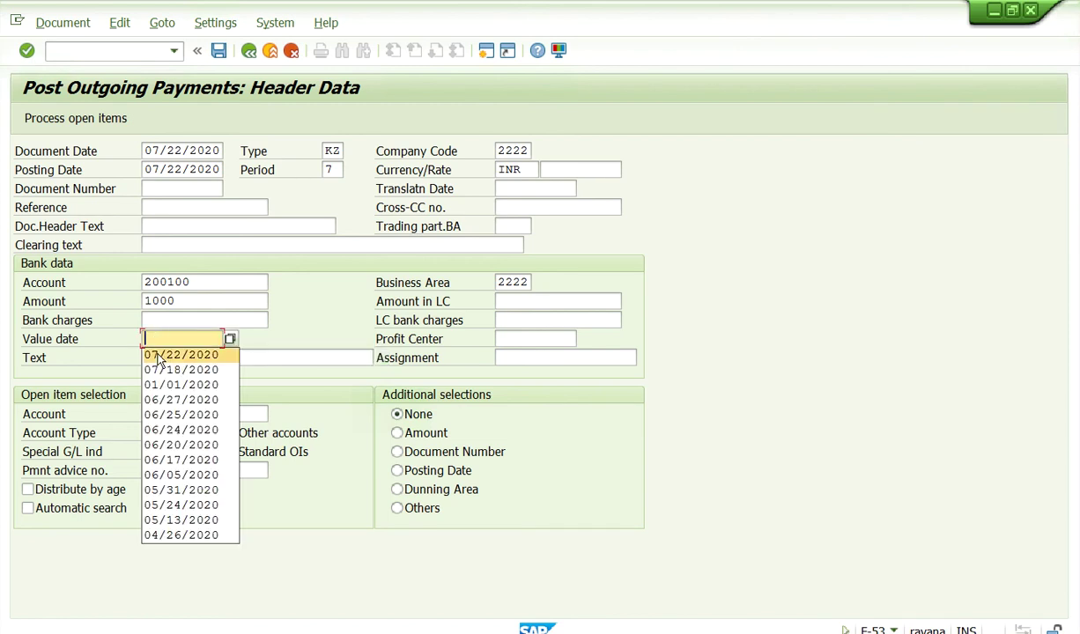
click(158, 356)
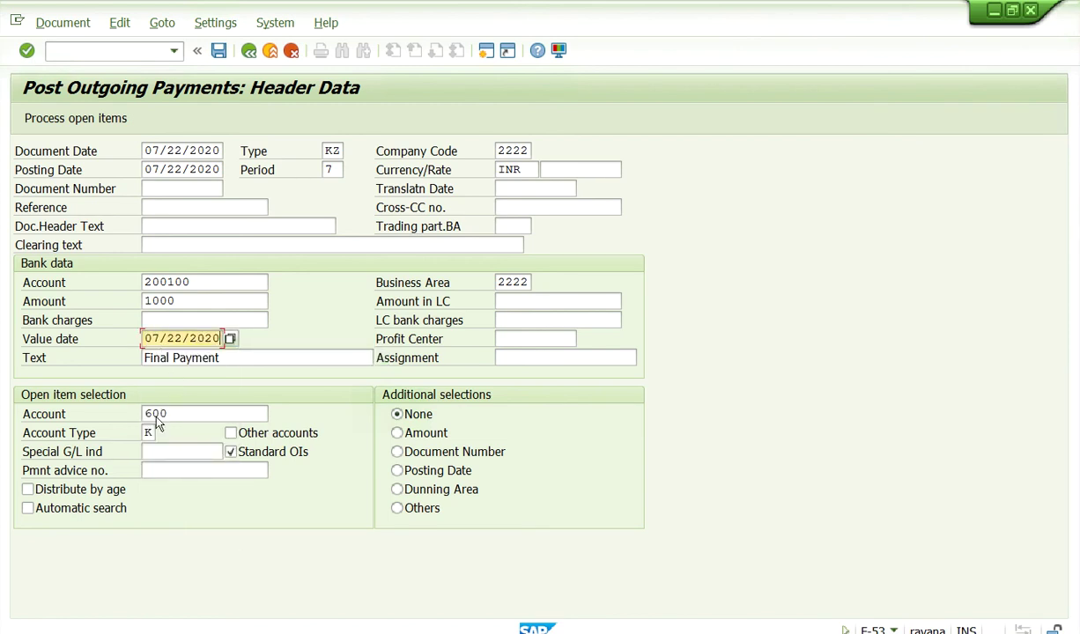
Step: Process the vendor's open items, check the bank line item in the overview, and post the final payment
click(51, 122)
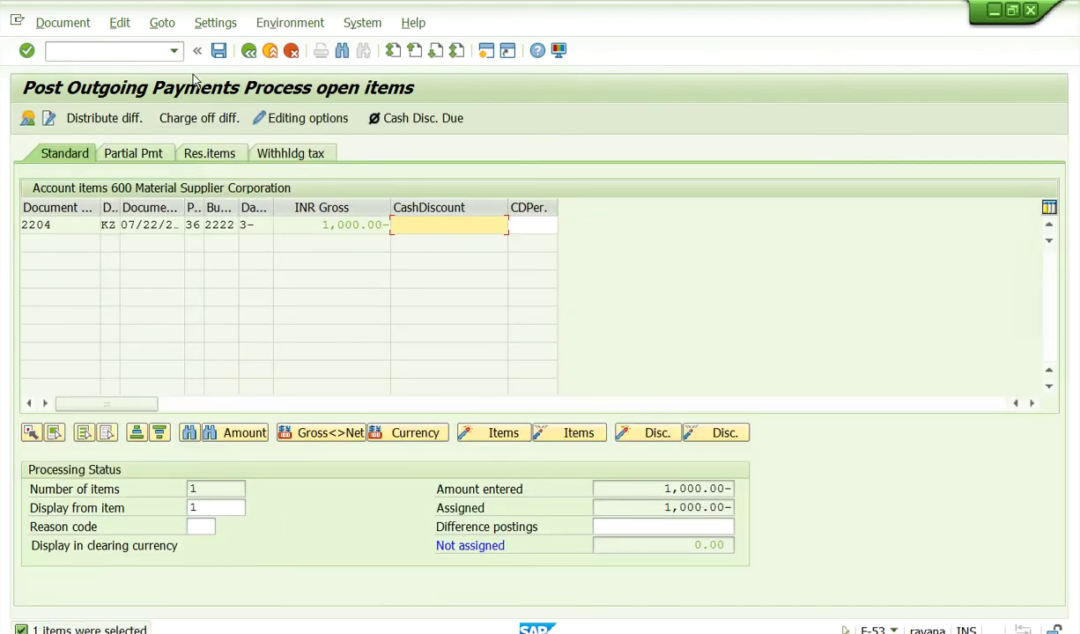
click(218, 50)
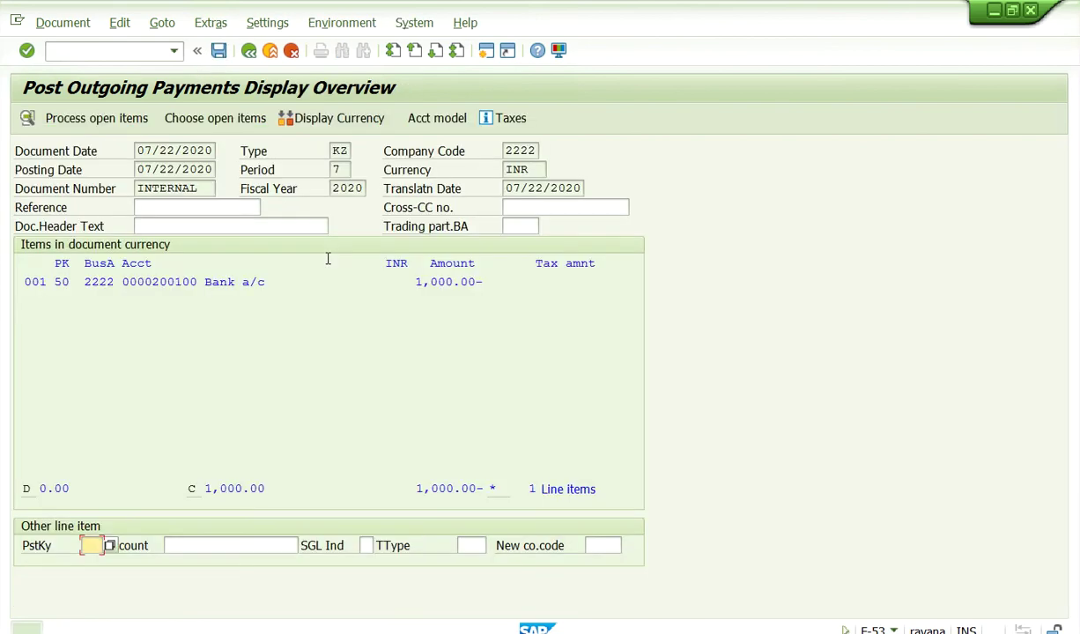
double_click(203, 282)
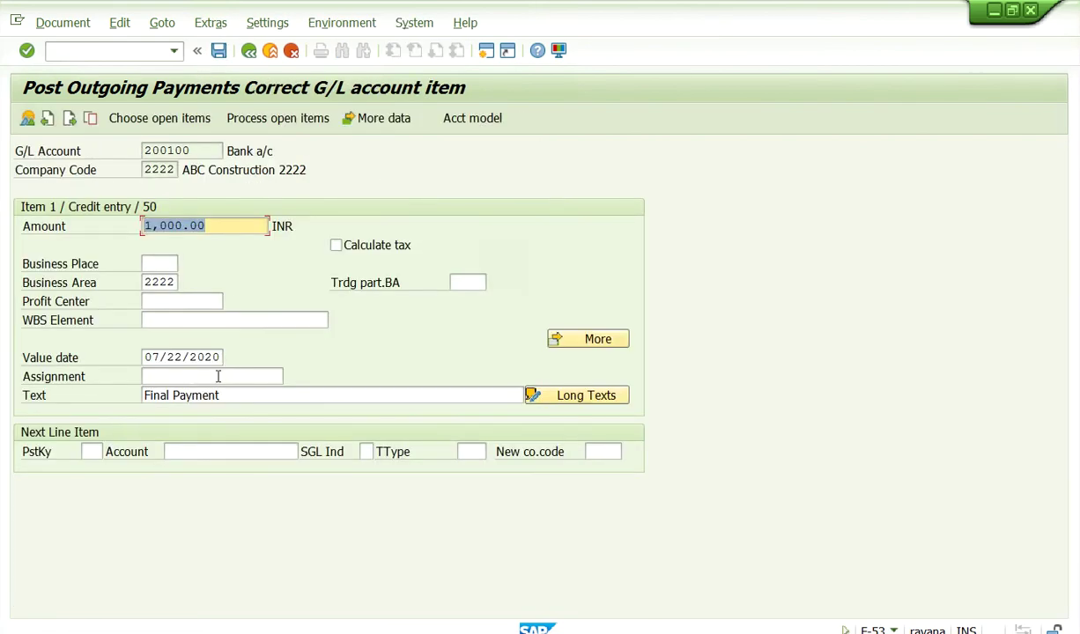
click(219, 51)
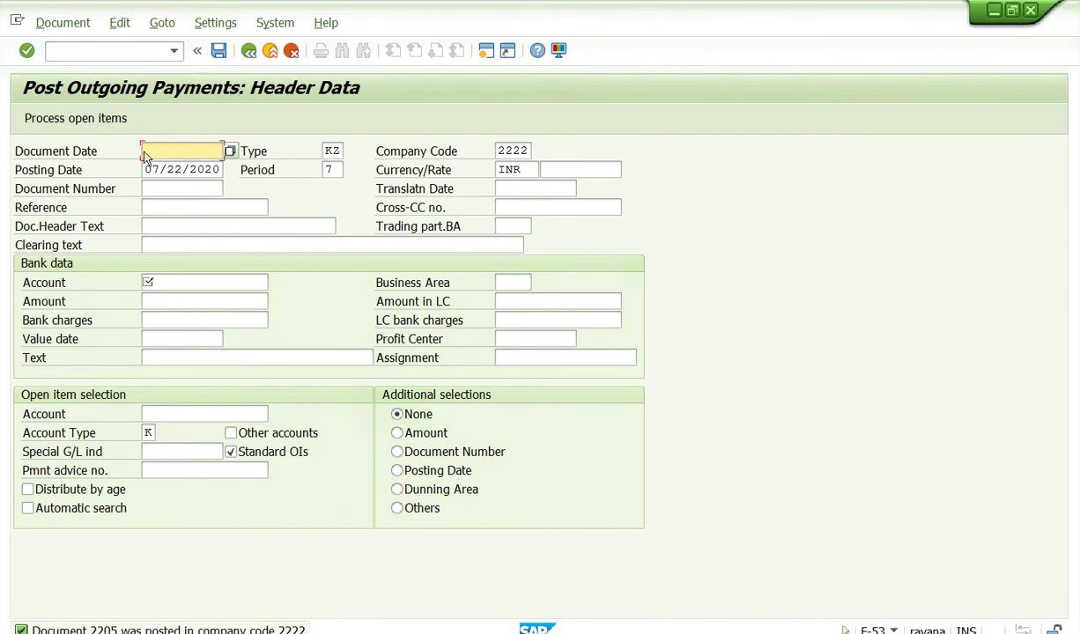
Step: Exit the payment transaction and display all items of the vendor in the Vendor Line Items report
click(106, 51)
text(/n)
click(26, 51)
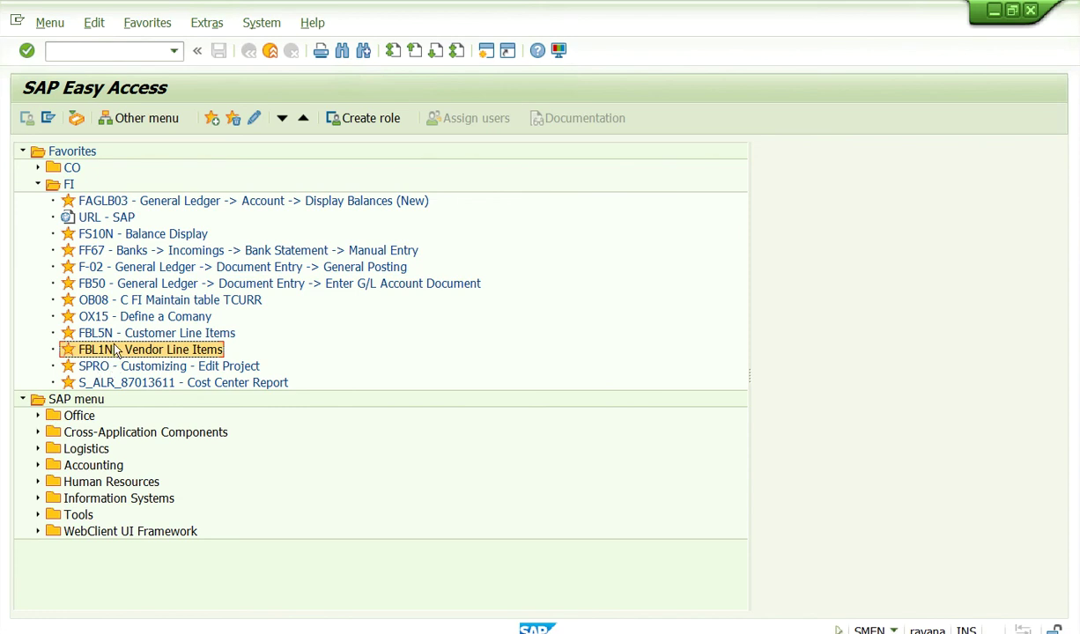
double_click(112, 349)
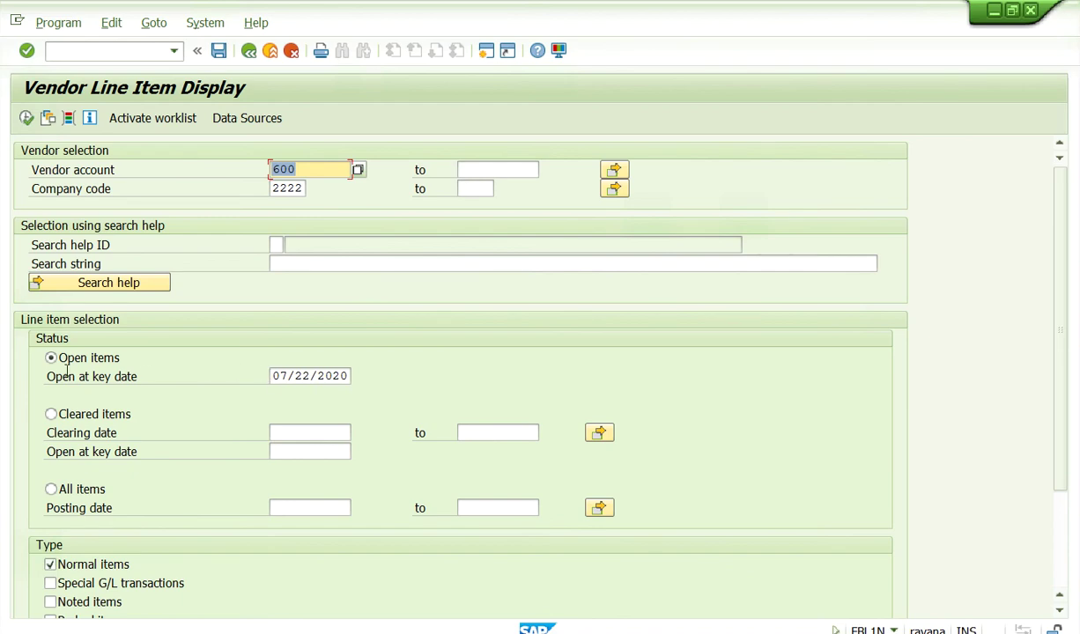
click(51, 489)
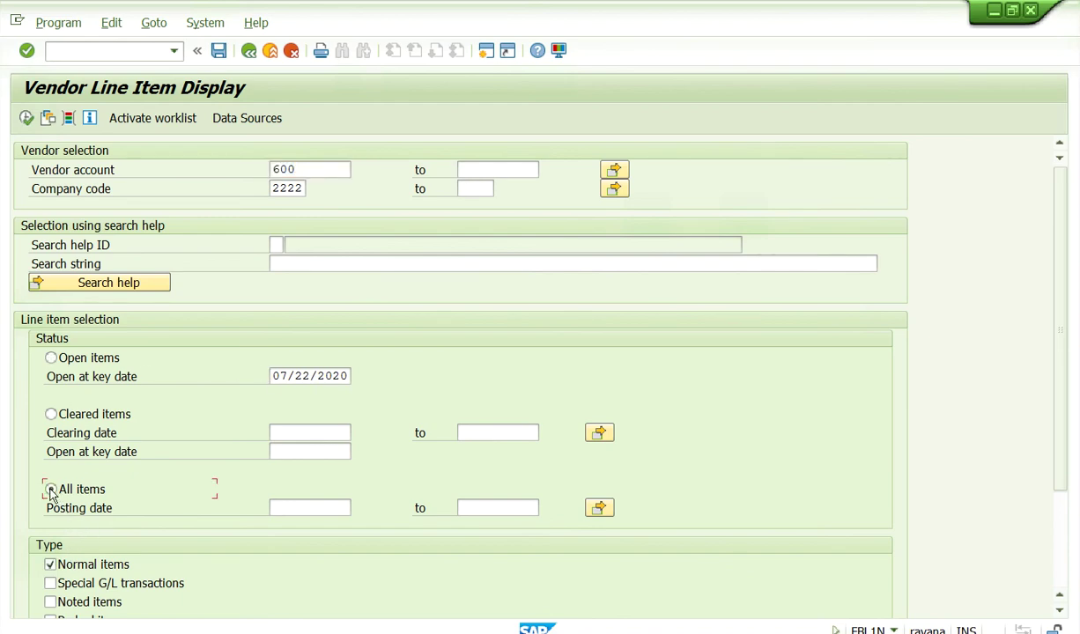
click(26, 118)
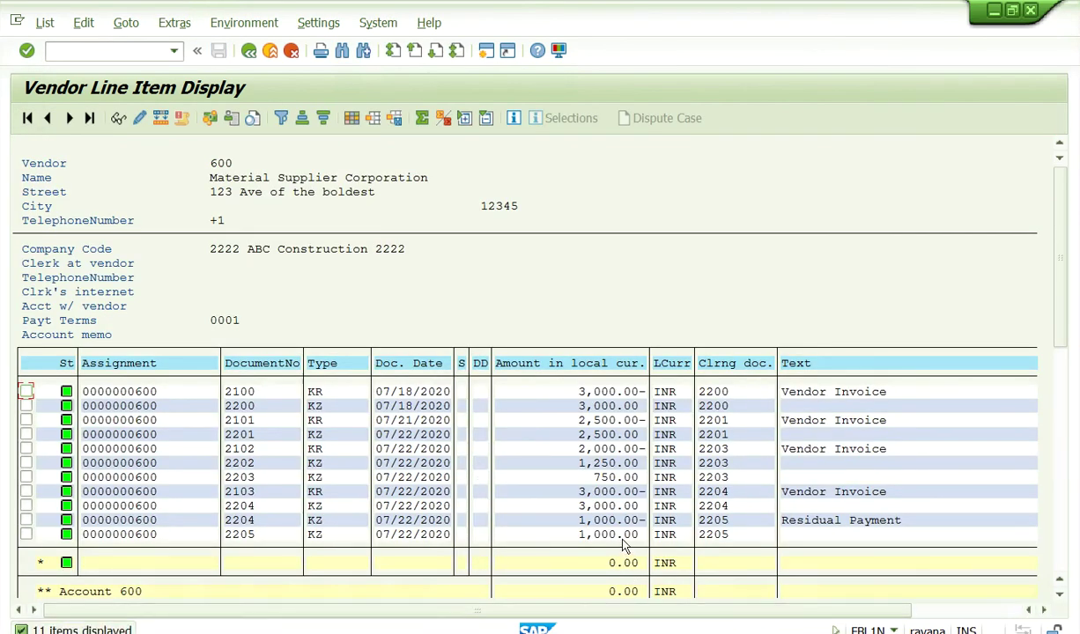
Step: Leave the vendor line item display with the transaction code /n and return to the SAP Easy Access menu
click(615, 535)
click(592, 534)
click(163, 53)
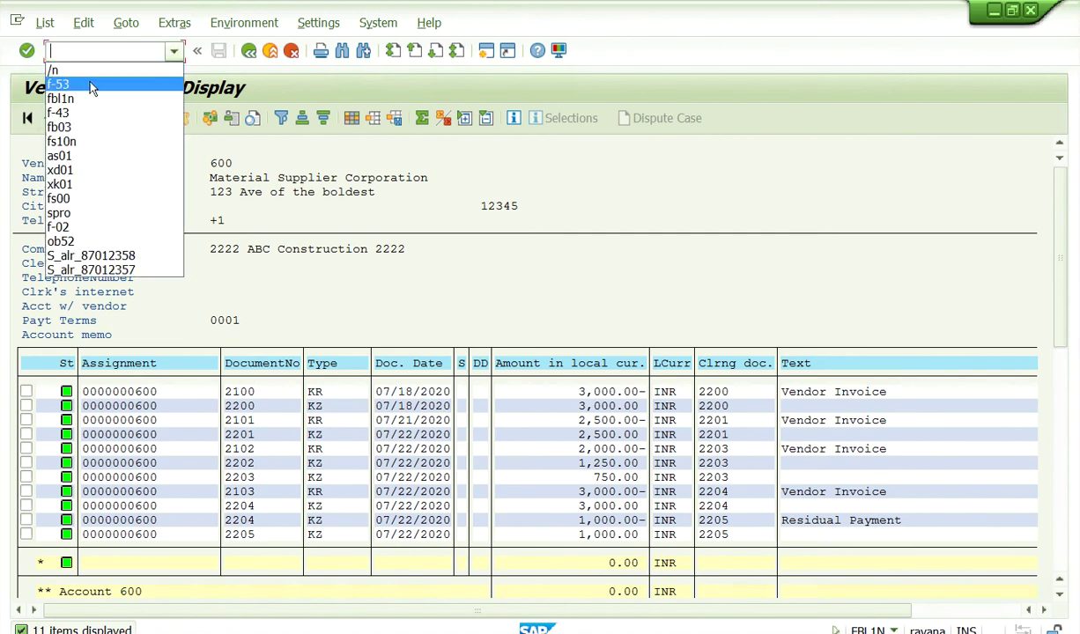
click(56, 70)
key(Return)
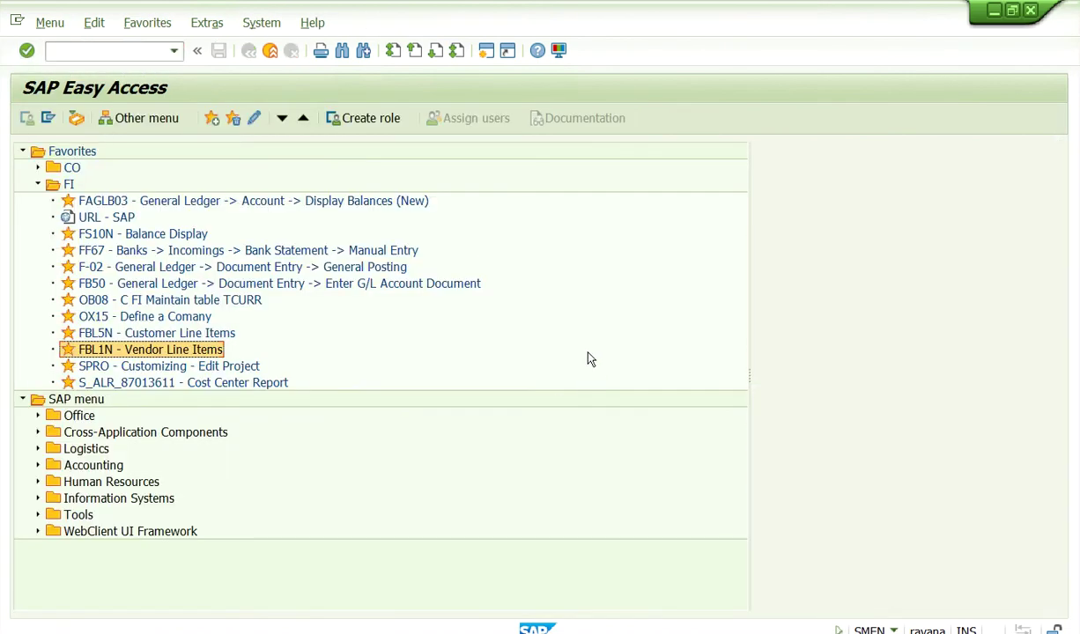
Step: Try to switch the remote desktop session out of full screen, and maximize the reduced SAP Easy Access window again
mouse_move(511, 3)
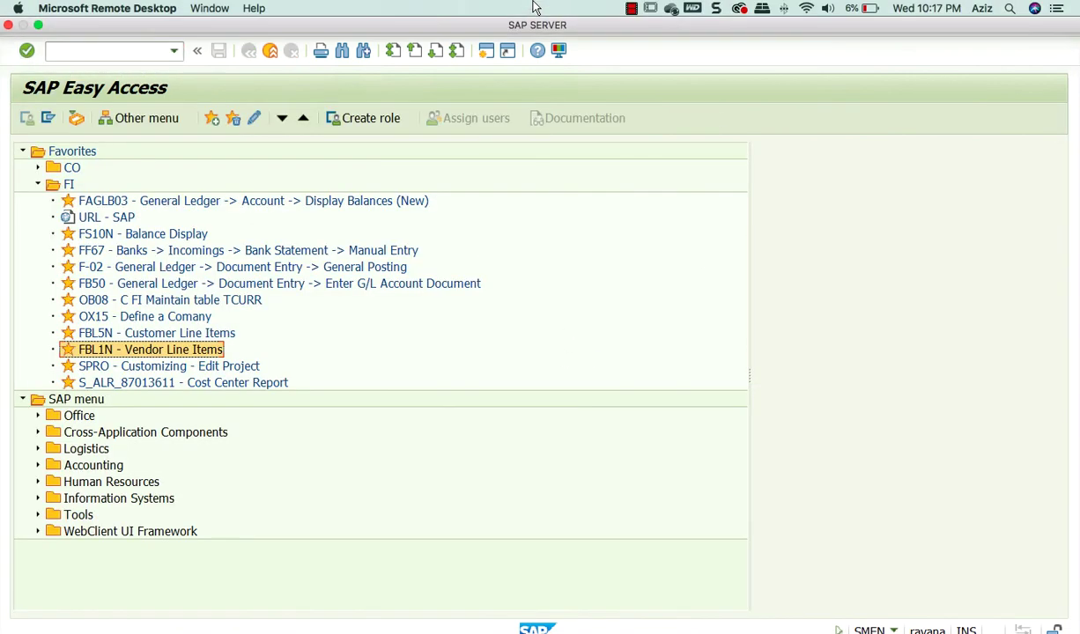
click(195, 8)
click(203, 28)
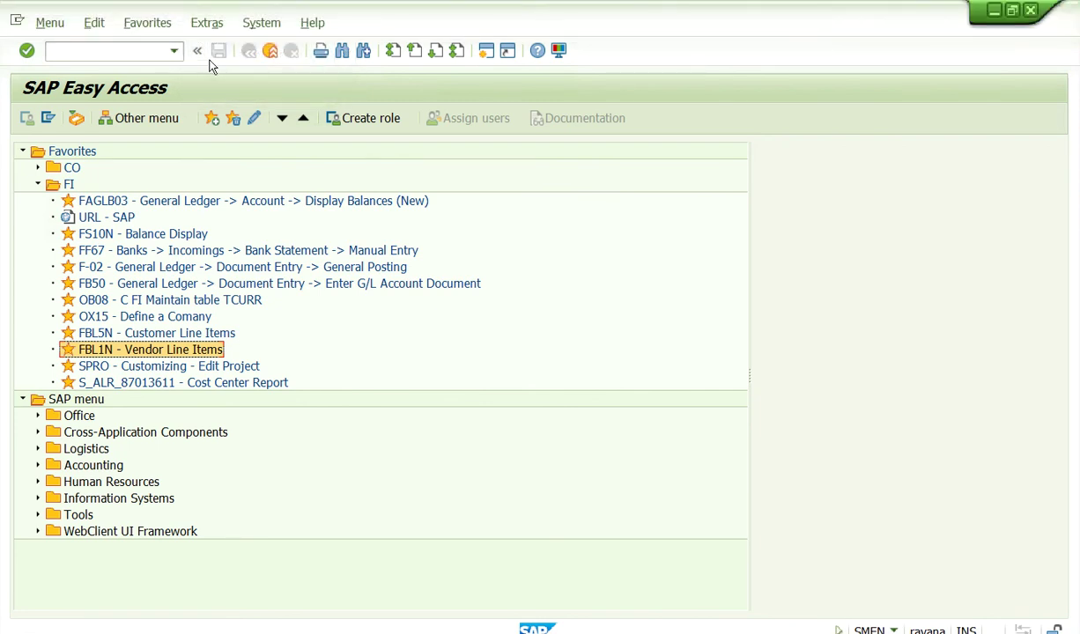
mouse_move(85, 3)
click(203, 9)
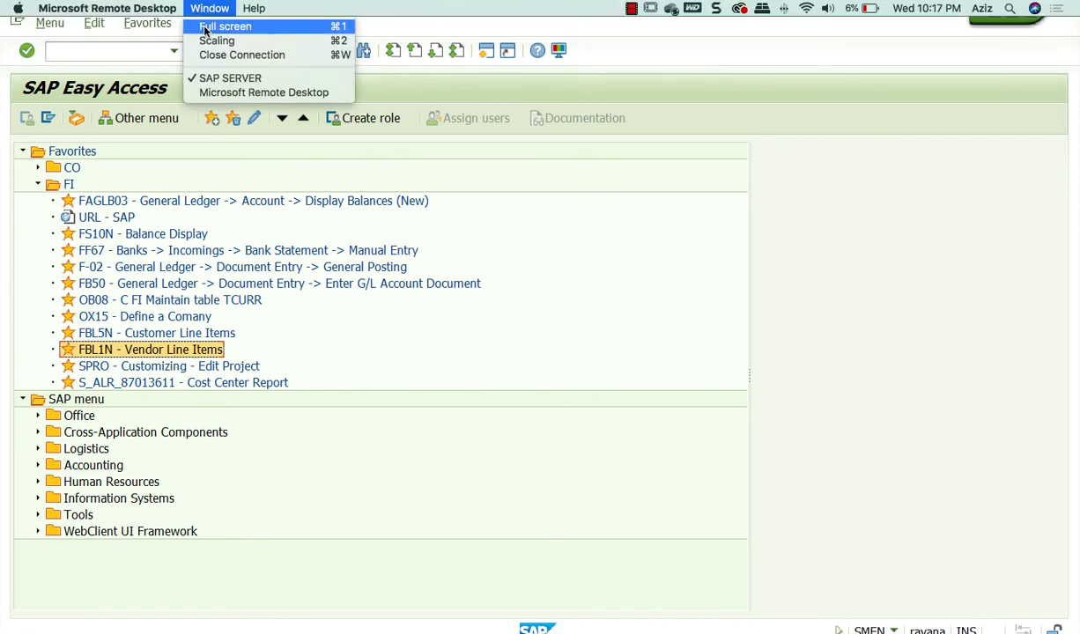
click(206, 28)
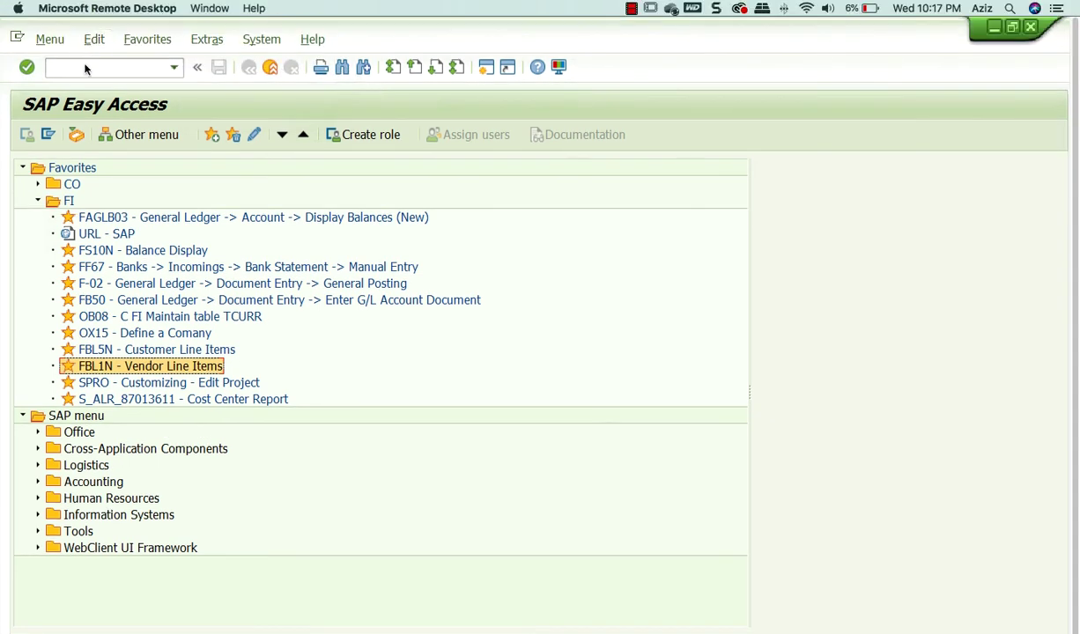
click(208, 7)
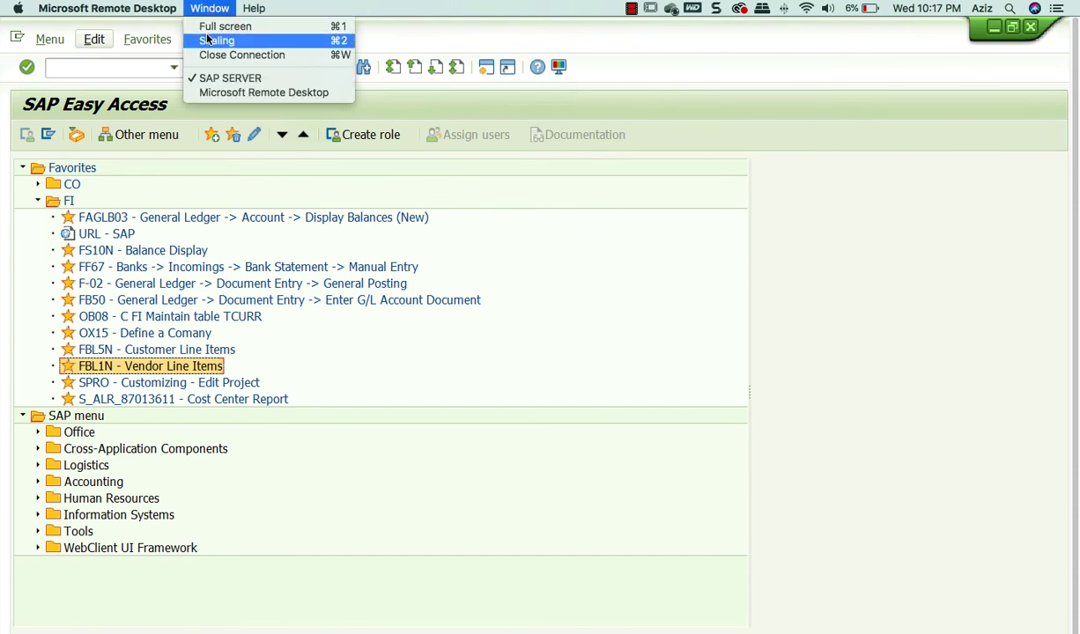
click(211, 28)
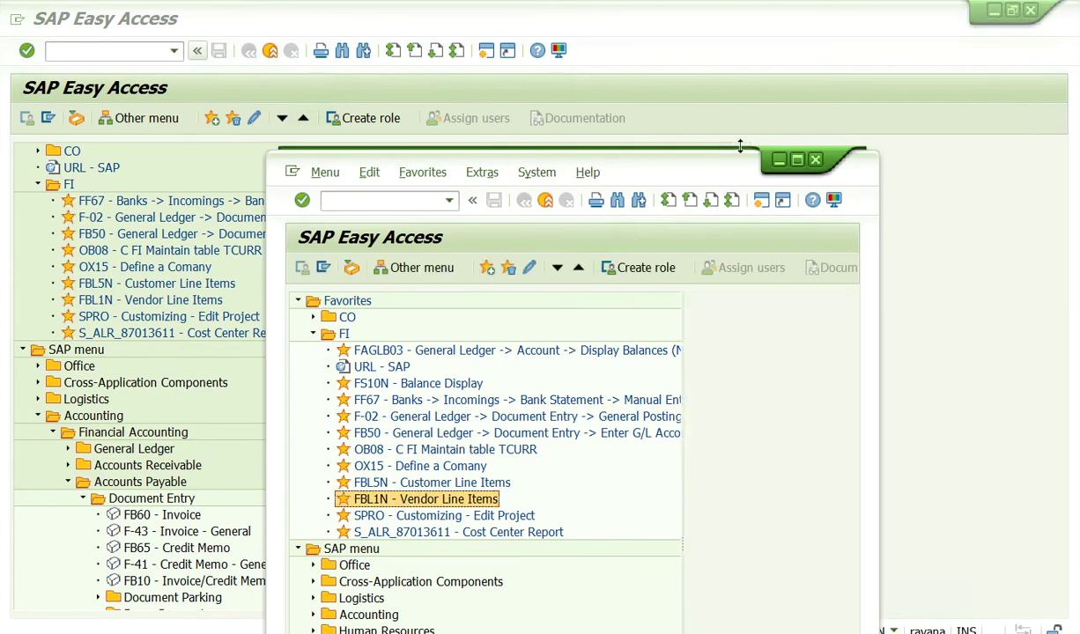
click(794, 163)
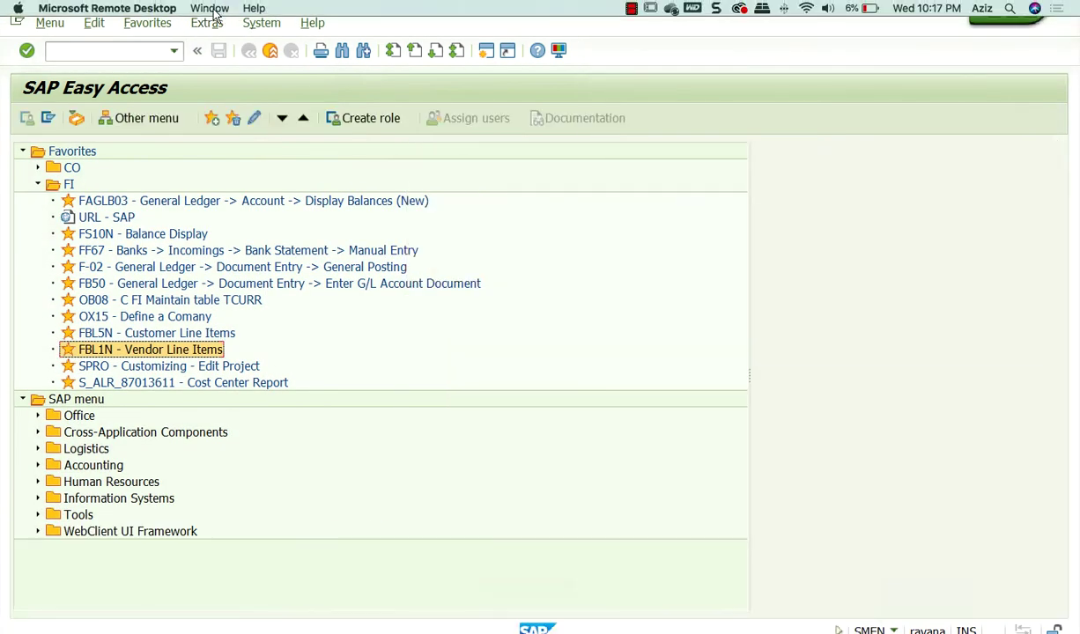
click(211, 8)
click(210, 30)
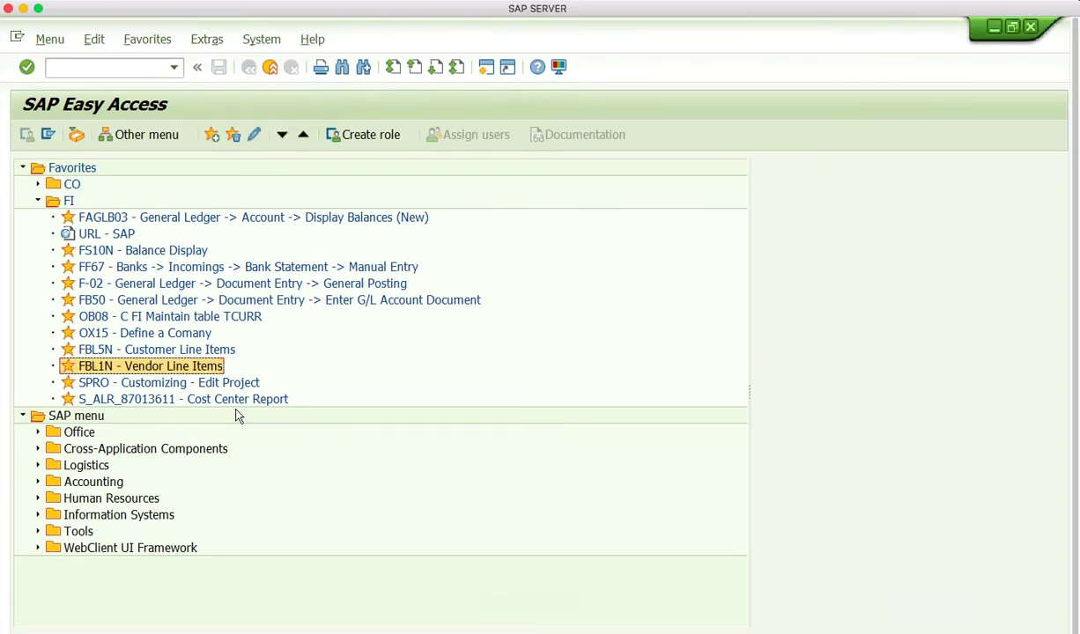
Step: Take the remote desktop session out of full screen and switch to the AP COMPLETE document in Word
click(38, 8)
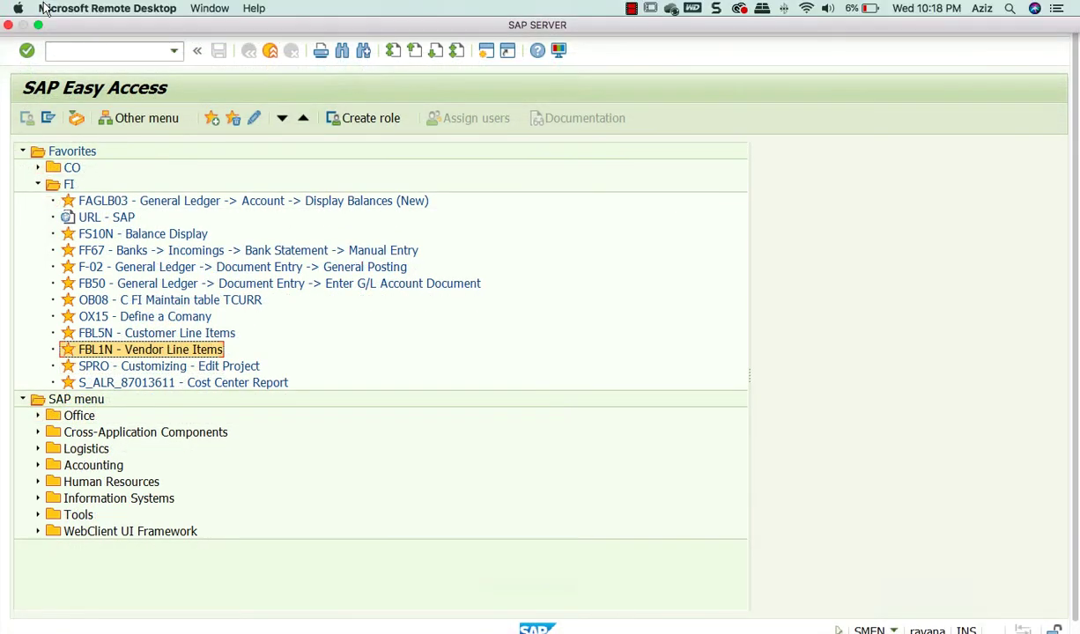
click(38, 25)
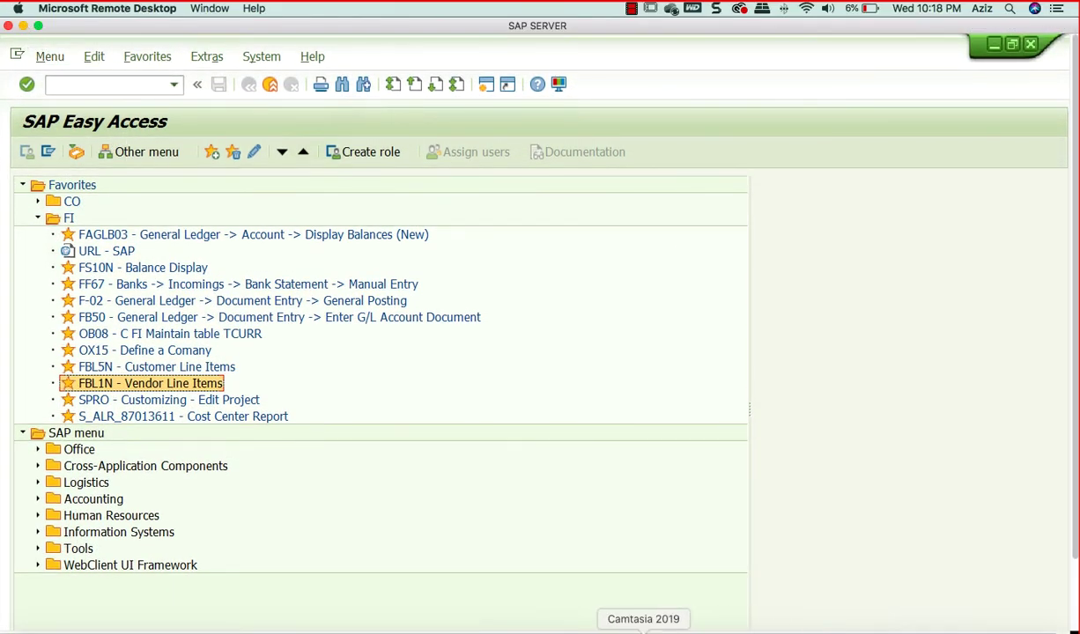
click(602, 627)
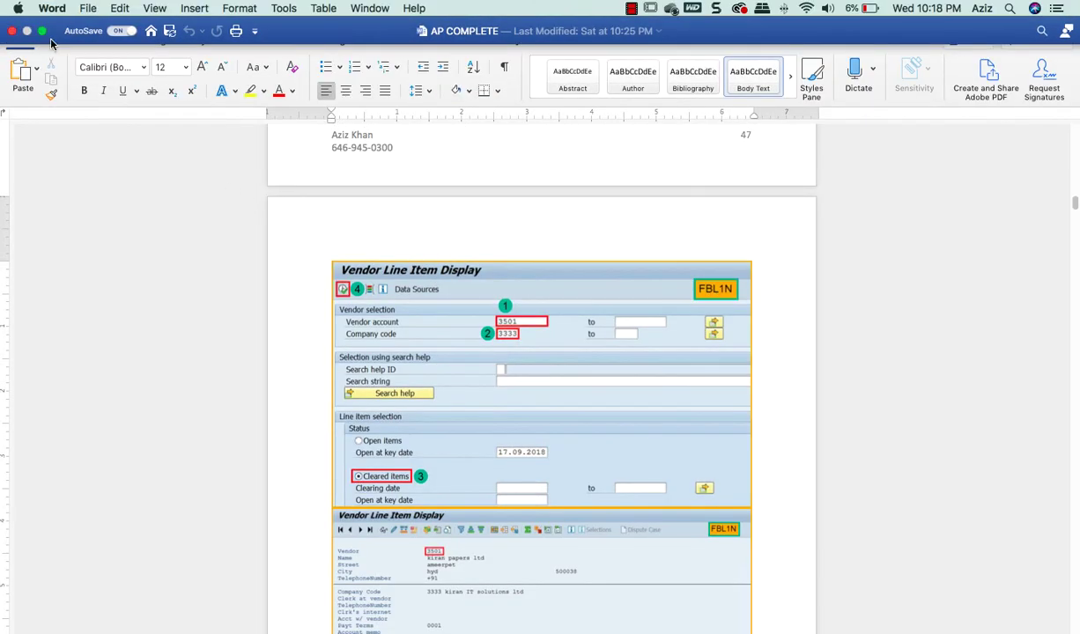
Step: Review the partial payment section, from its accounting entries and method description to the F-43 invoice posting procedure, dismissing the low battery alert
scroll(516, 344, down, 10)
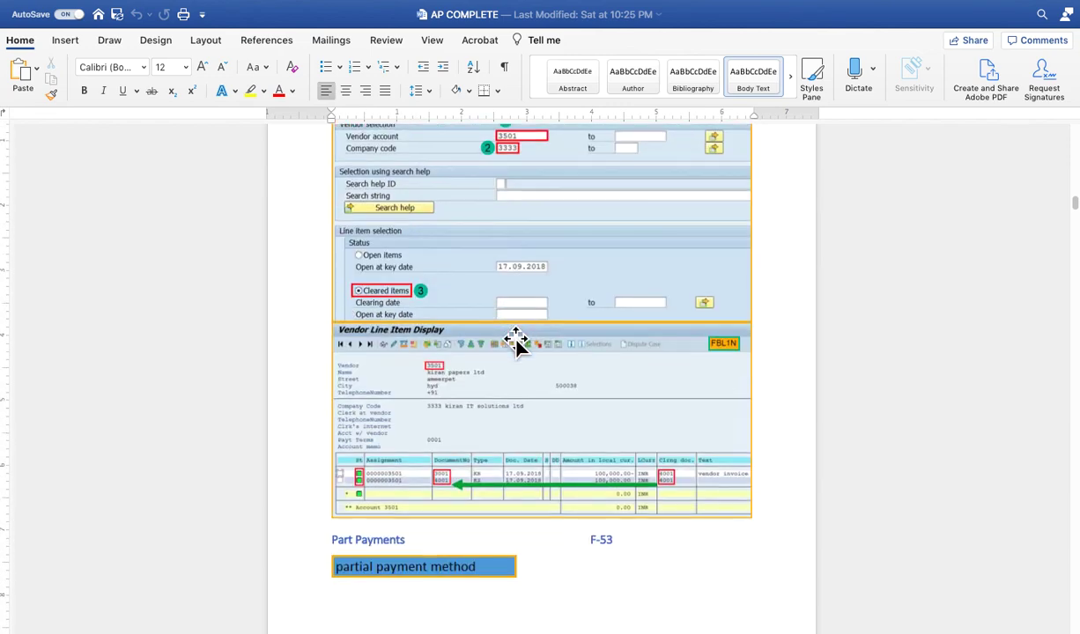
scroll(515, 339, down, 14)
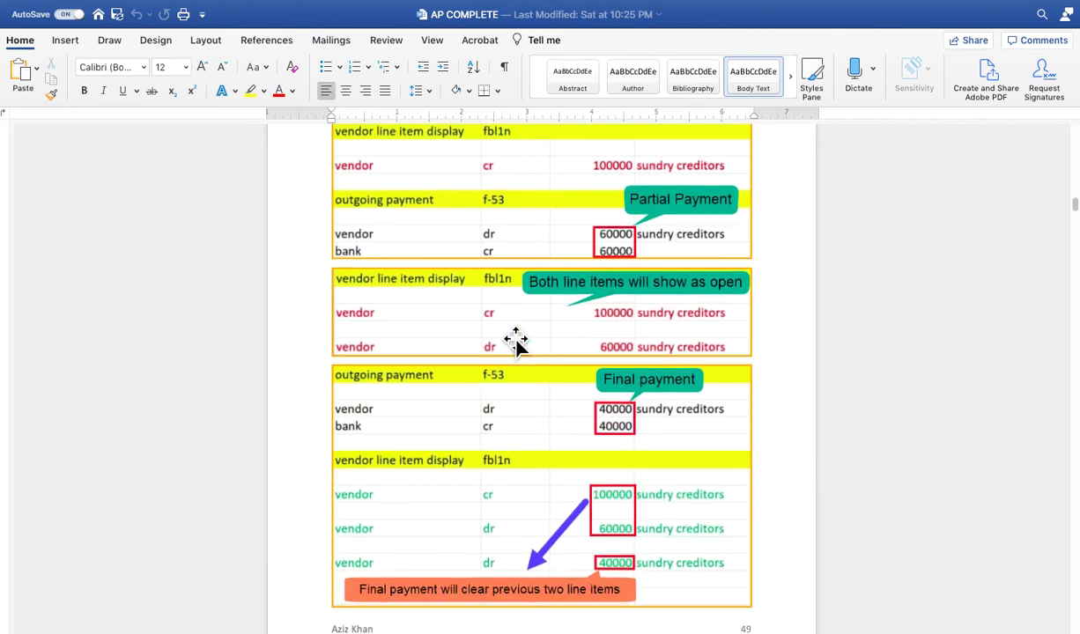
scroll(515, 344, down, 20)
scroll(515, 337, up, 12)
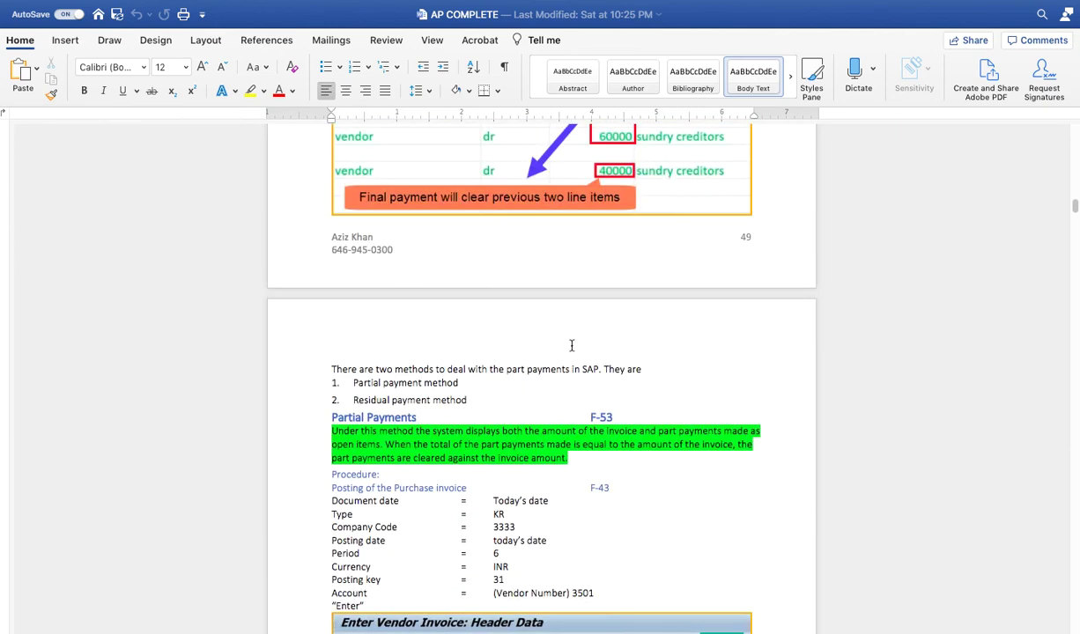
scroll(572, 353, down, 4)
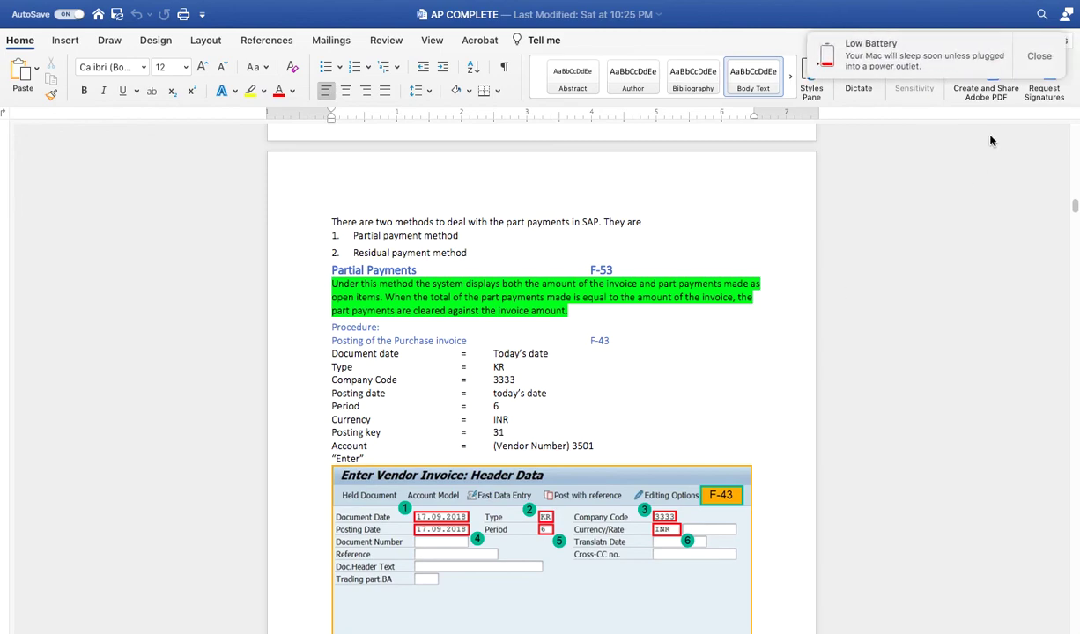
click(987, 58)
scroll(628, 427, down, 15)
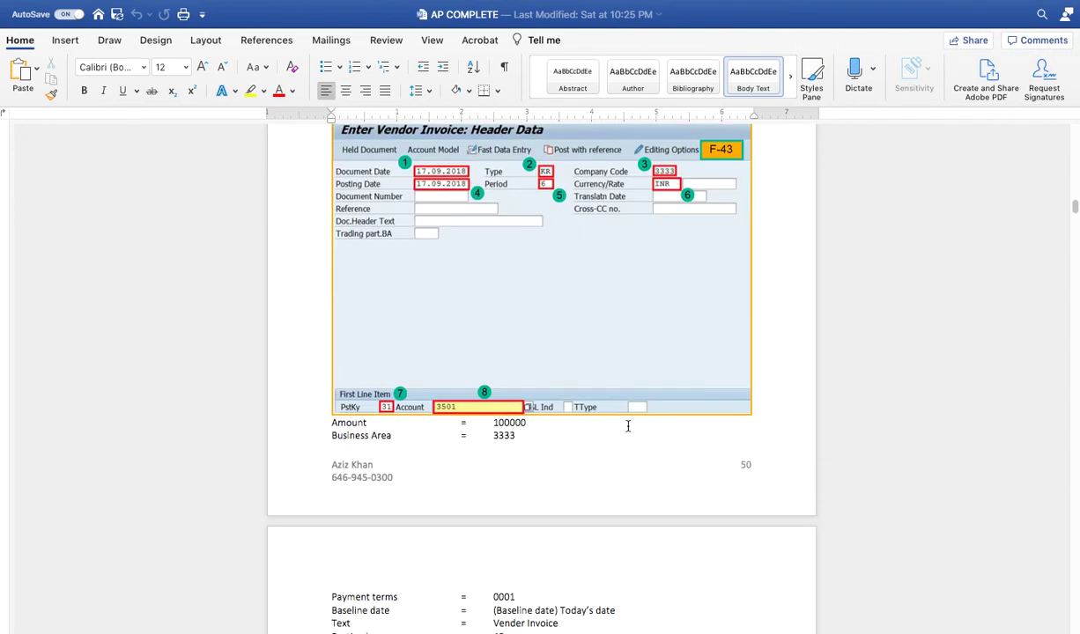
scroll(628, 438, down, 14)
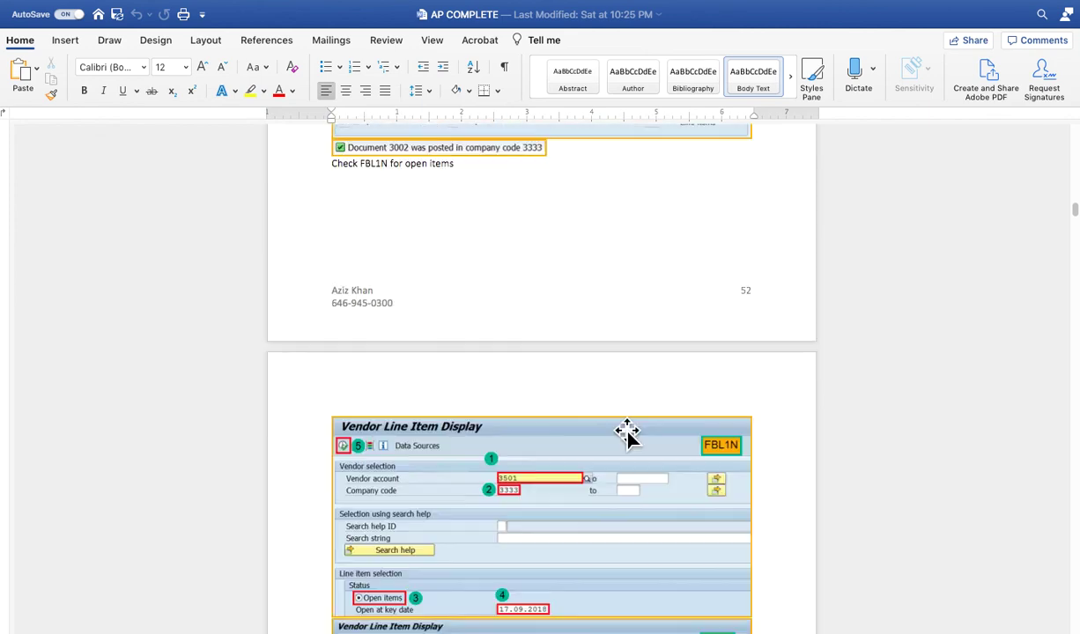
scroll(628, 434, up, 10)
scroll(629, 433, down, 15)
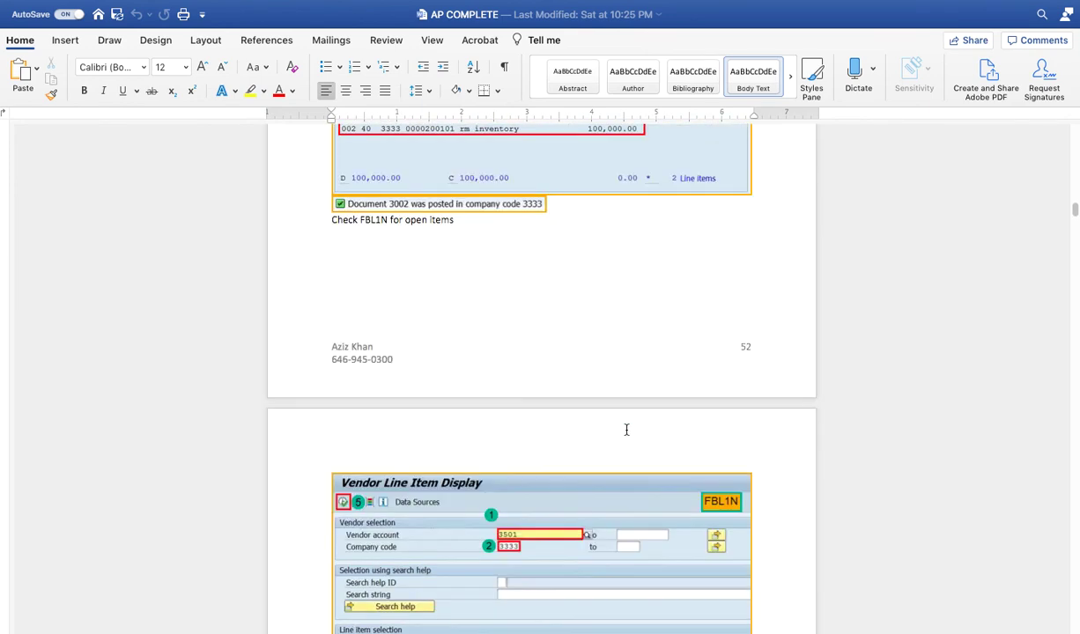
Step: Review the F-53 partial payment procedure, including the FB03 and FBL1N checks and the posting of the remaining payment
scroll(626, 430, down, 12)
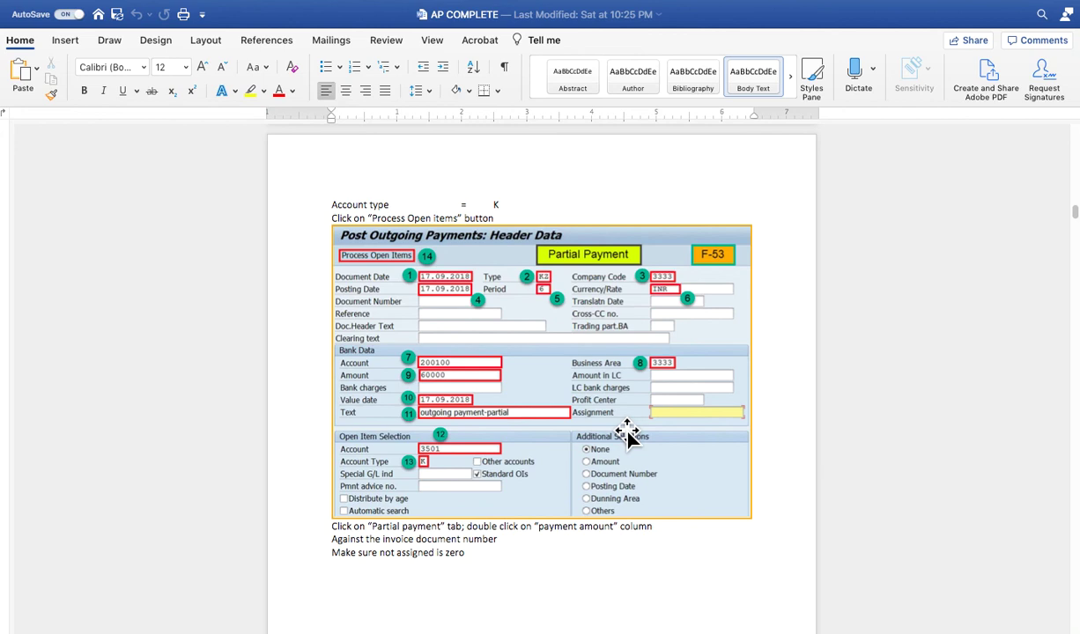
scroll(617, 458, down, 15)
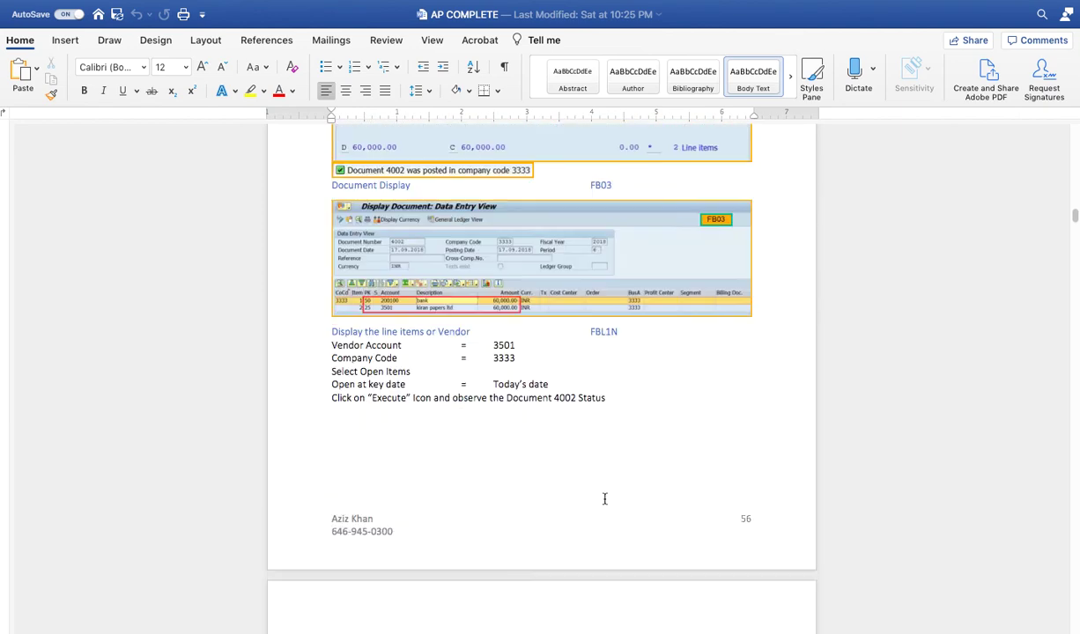
scroll(605, 498, up, 3)
scroll(608, 507, down, 10)
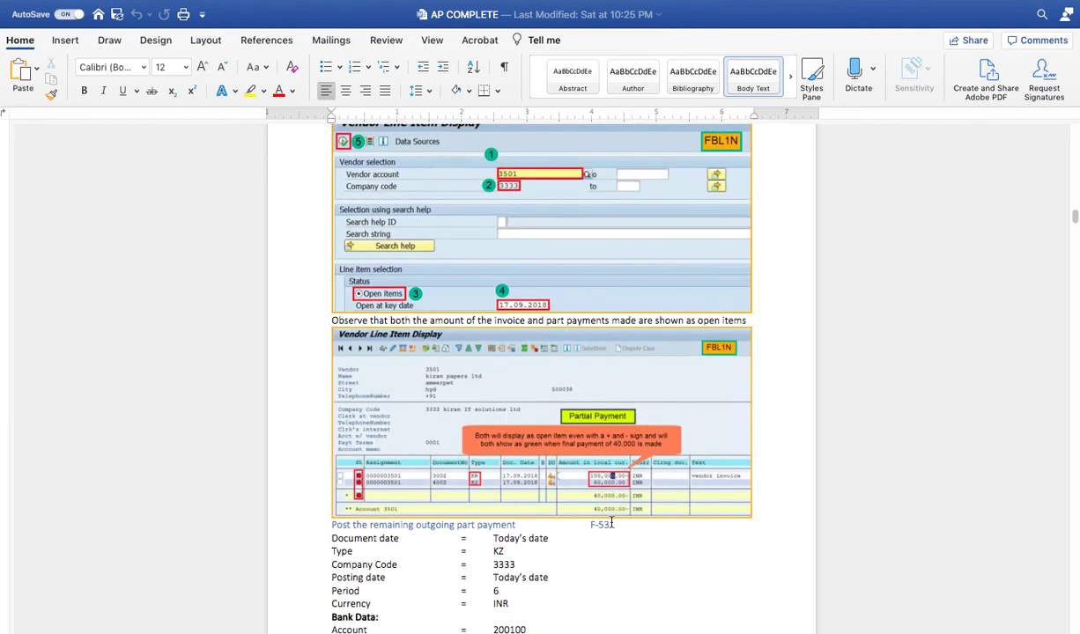
scroll(612, 524, down, 3)
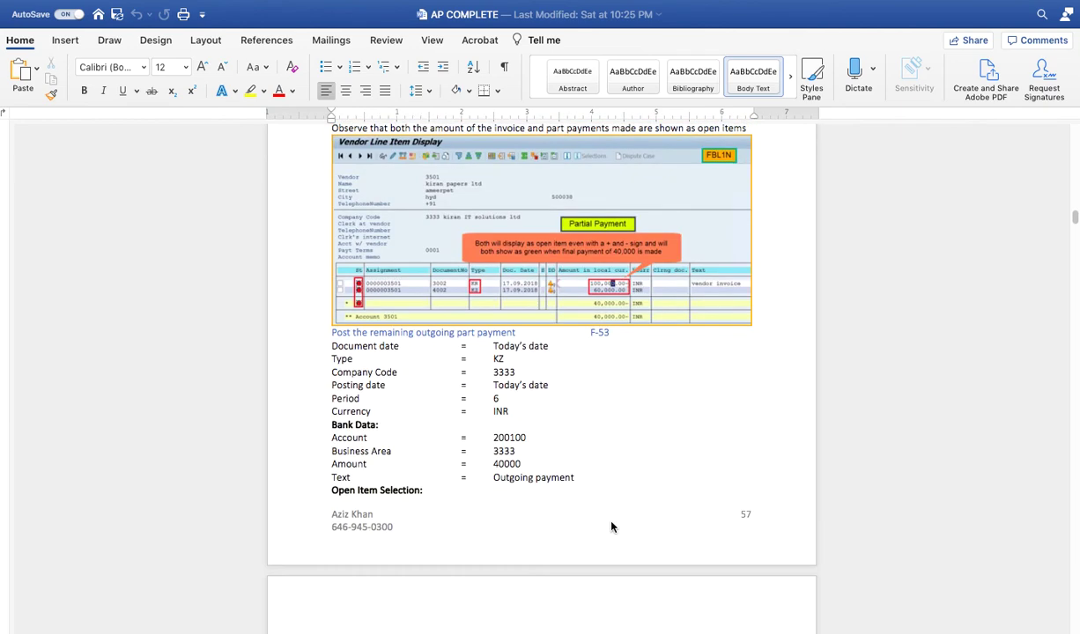
scroll(613, 527, down, 9)
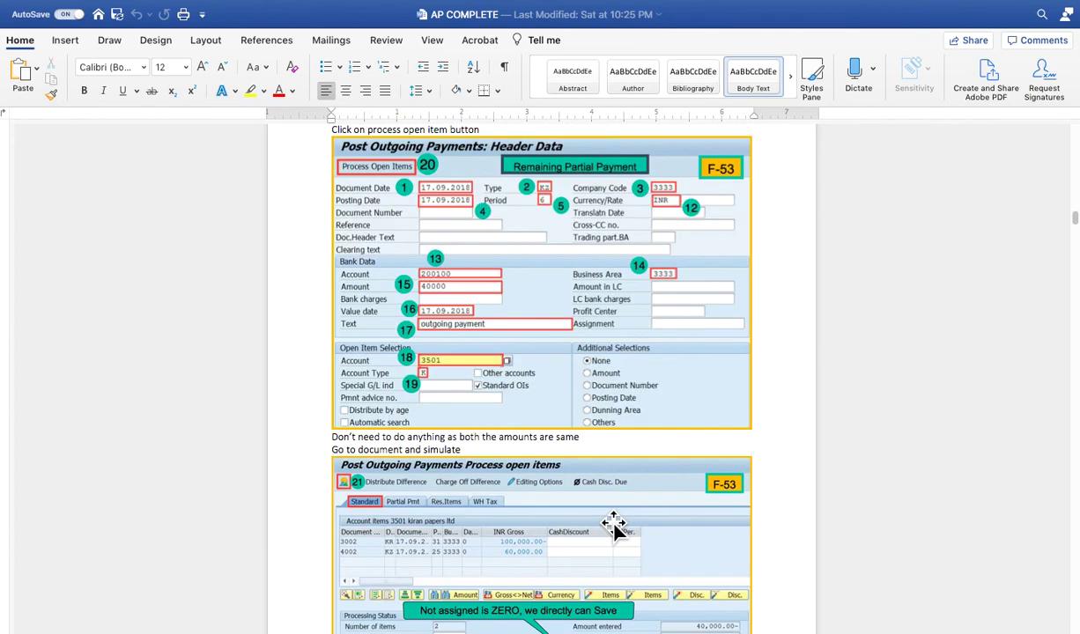
scroll(614, 526, down, 1)
scroll(614, 526, down, 6)
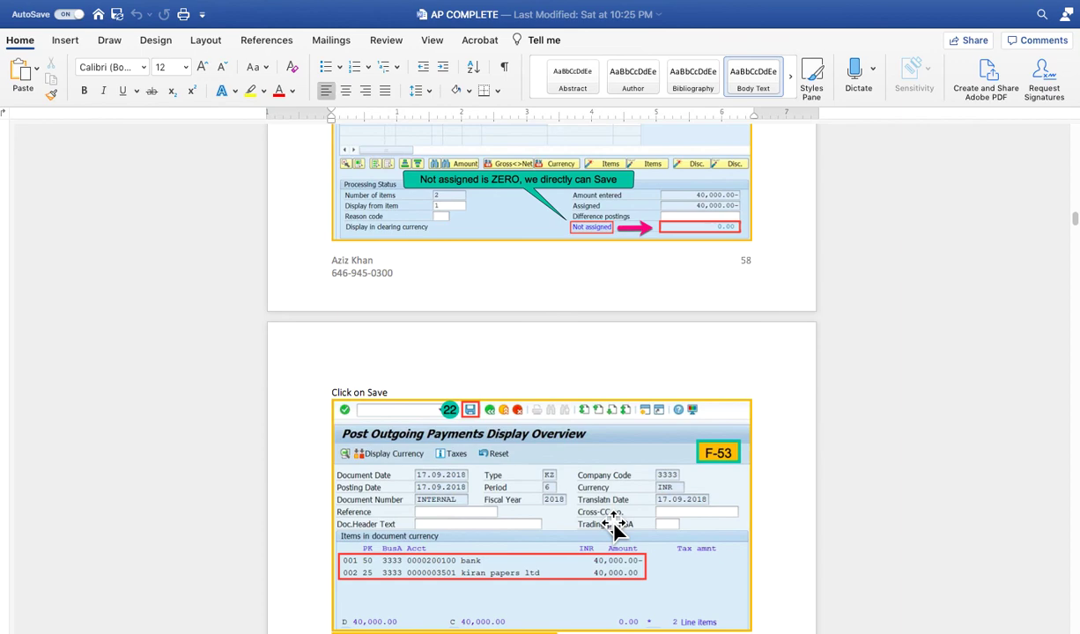
Step: Review the residual payment section, from the method description through invoice and residual item posting to the FBL1N line item check
scroll(614, 526, down, 16)
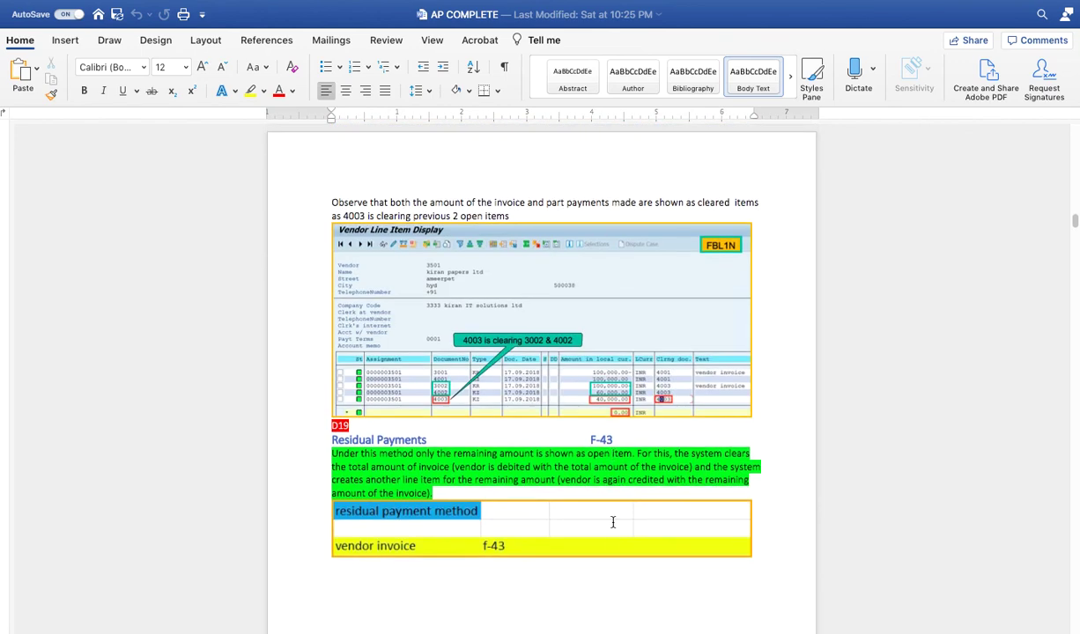
scroll(613, 523, down, 5)
scroll(613, 522, up, 3)
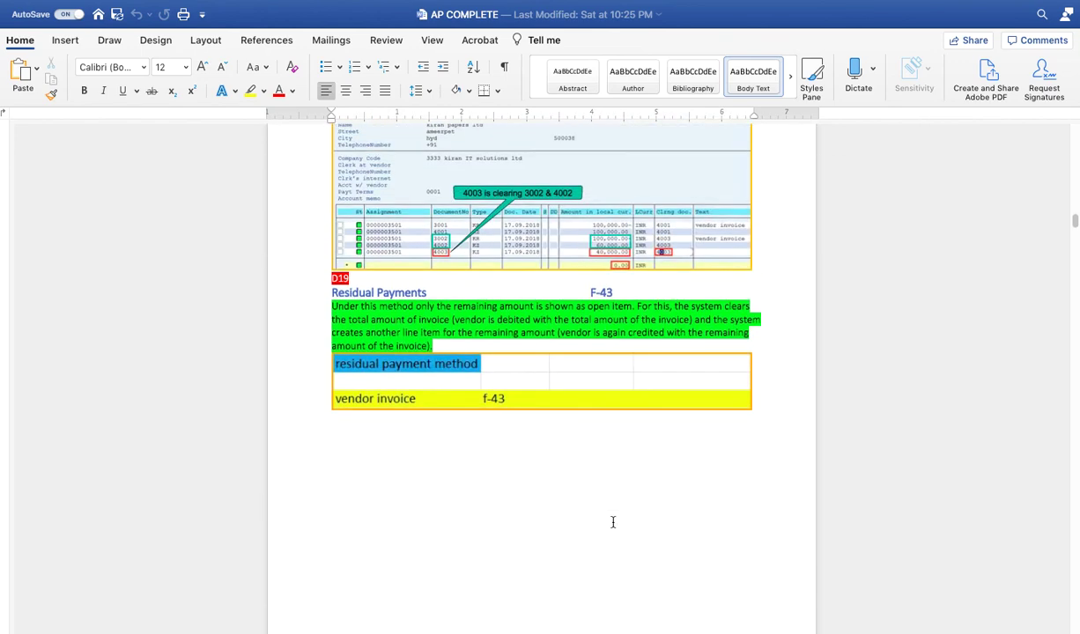
scroll(613, 523, down, 20)
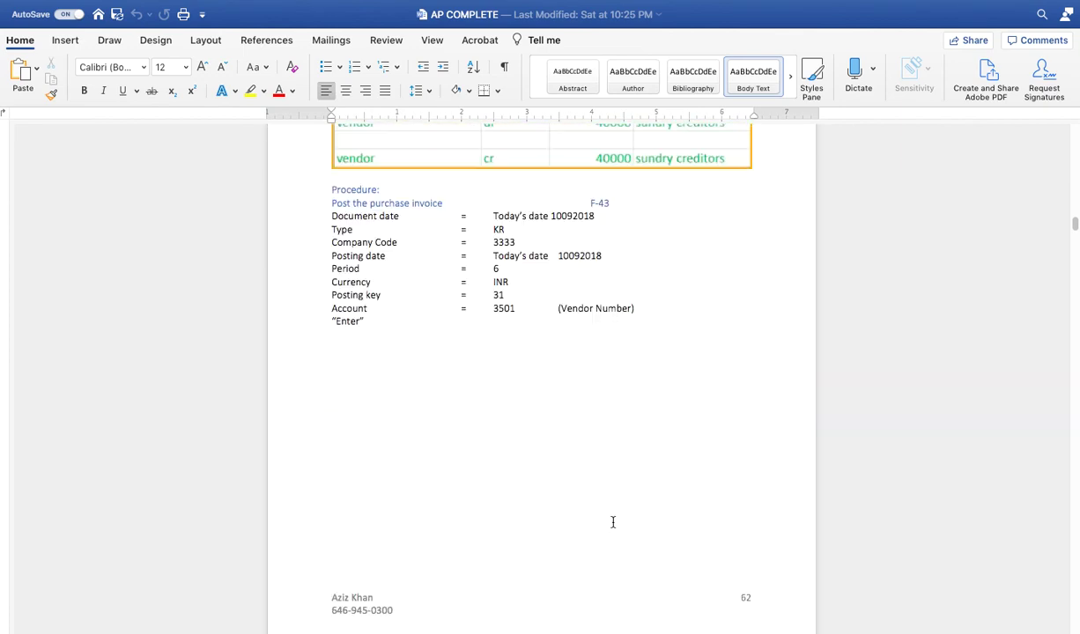
scroll(613, 522, down, 20)
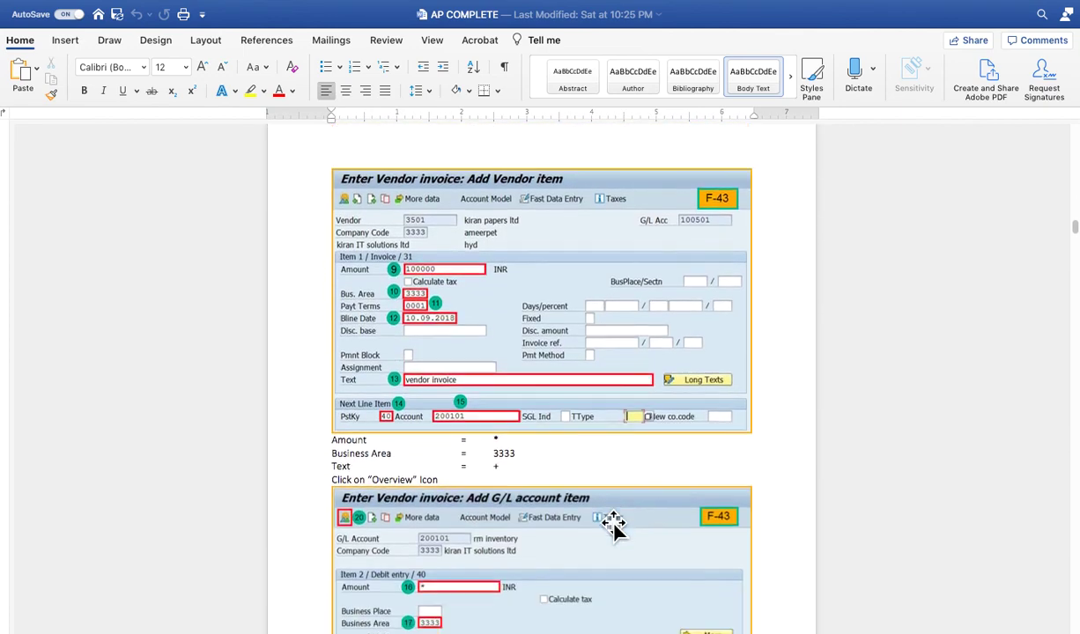
scroll(613, 522, down, 10)
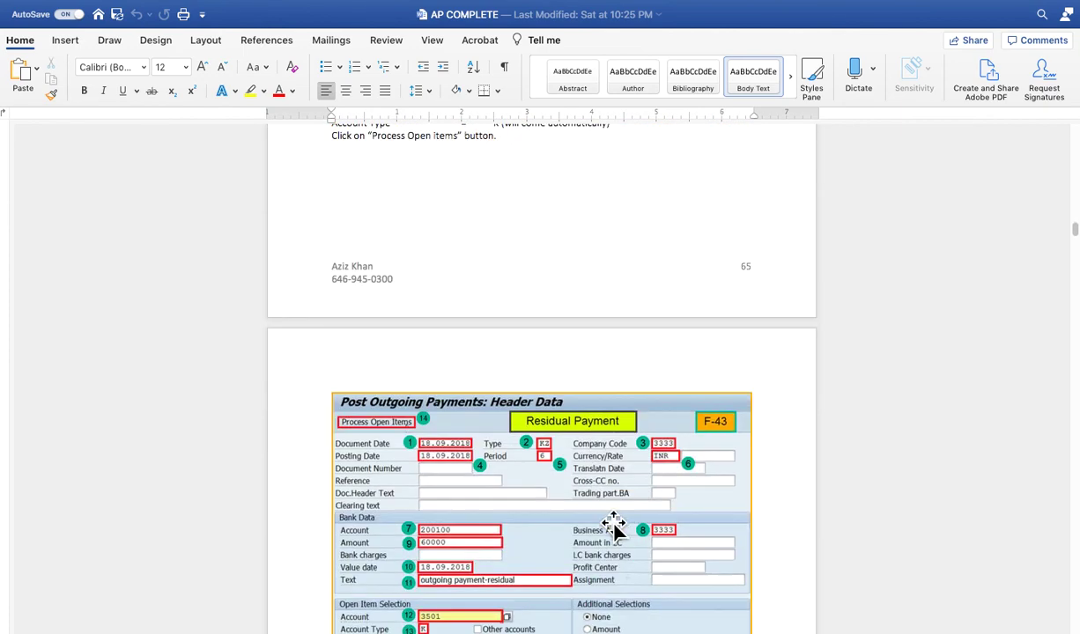
scroll(613, 523, down, 10)
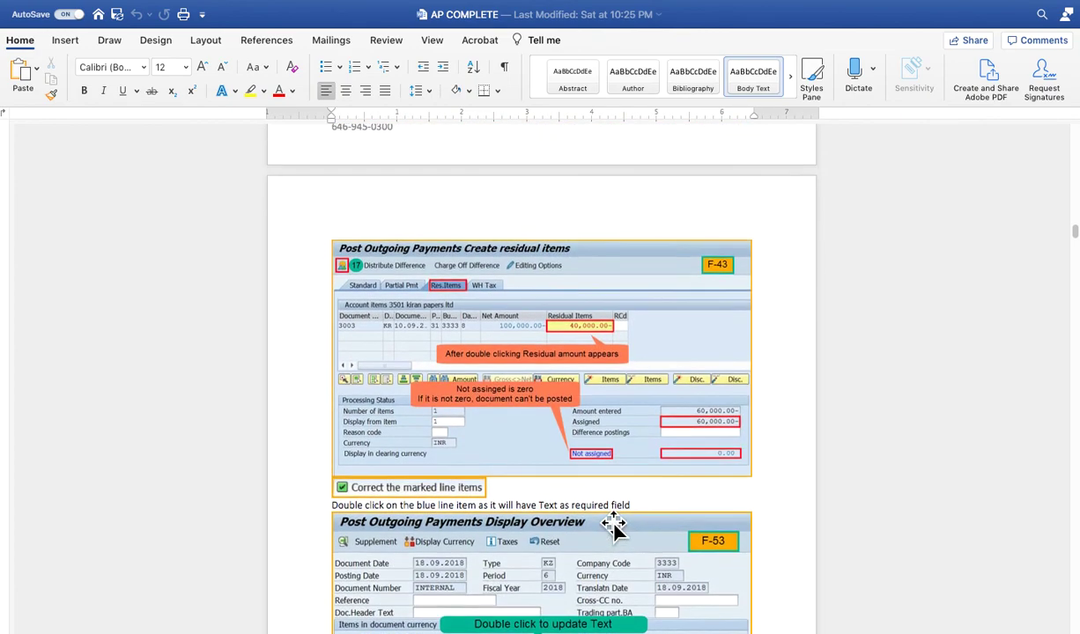
scroll(613, 522, down, 10)
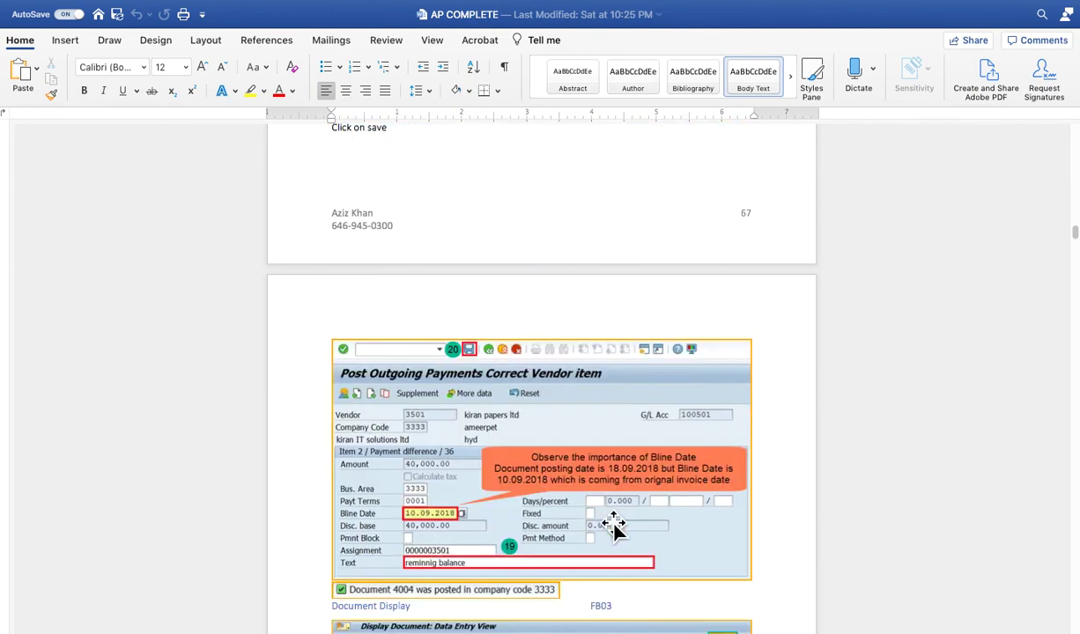
scroll(613, 523, down, 5)
scroll(613, 522, down, 15)
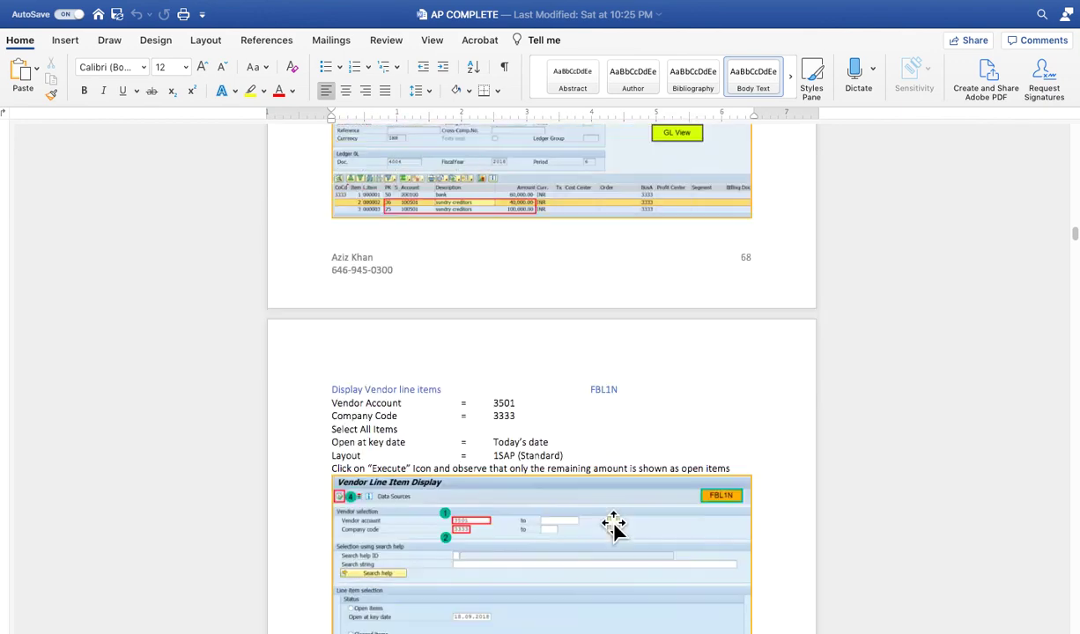
Step: Examine the Due Date Analysis for Open Item section for report S_ALR_87012078, including its baseline date diagram and selection values
scroll(613, 523, down, 2)
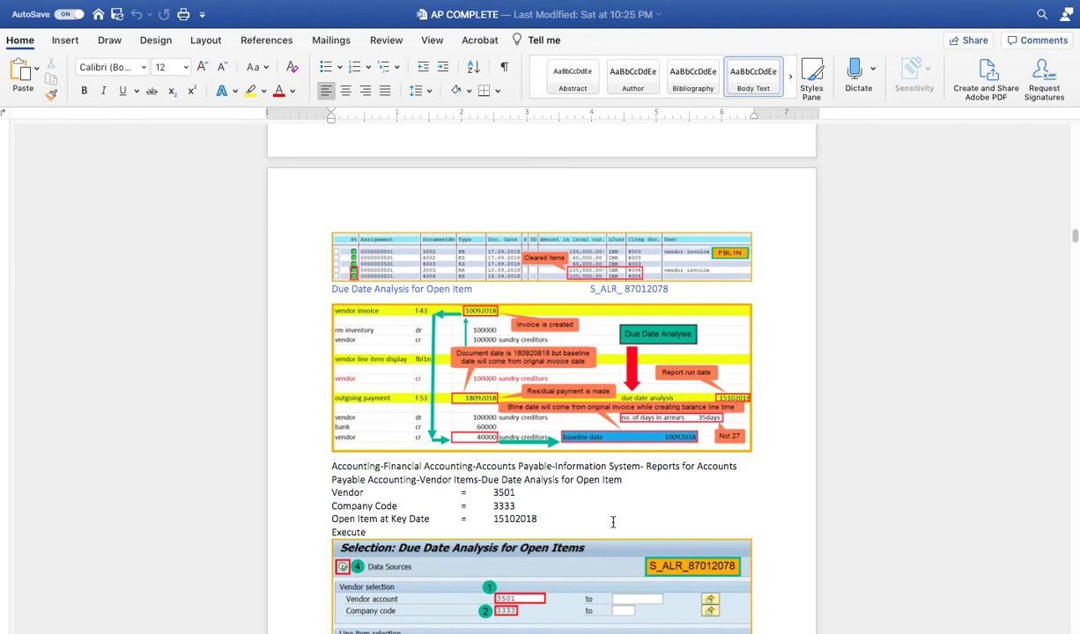
scroll(613, 522, down, 2)
scroll(614, 526, down, 1)
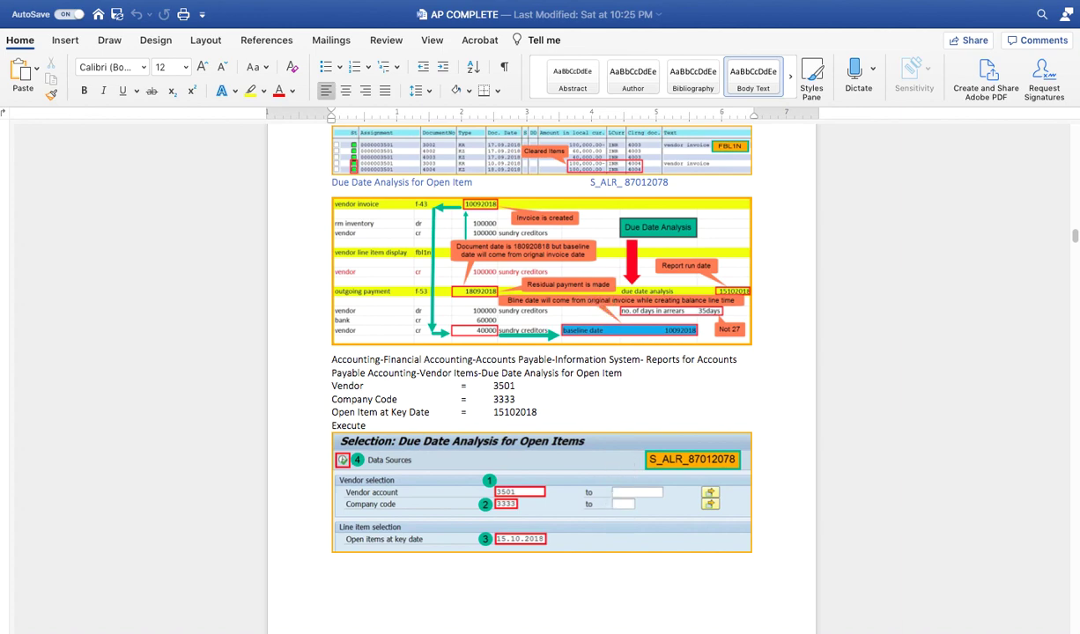
scroll(540, 265, up, 5)
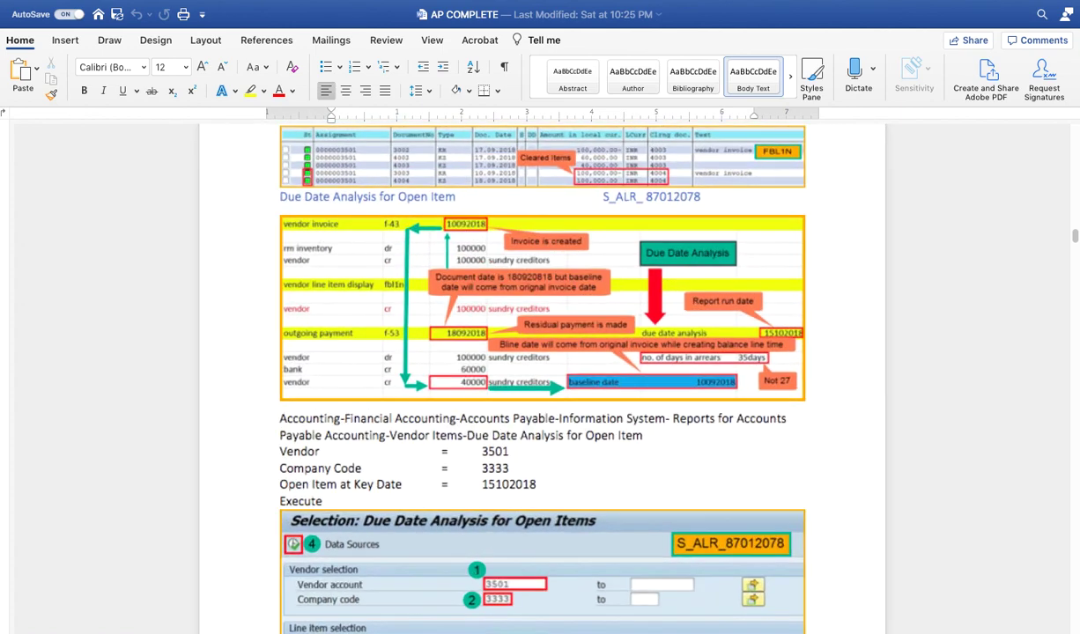